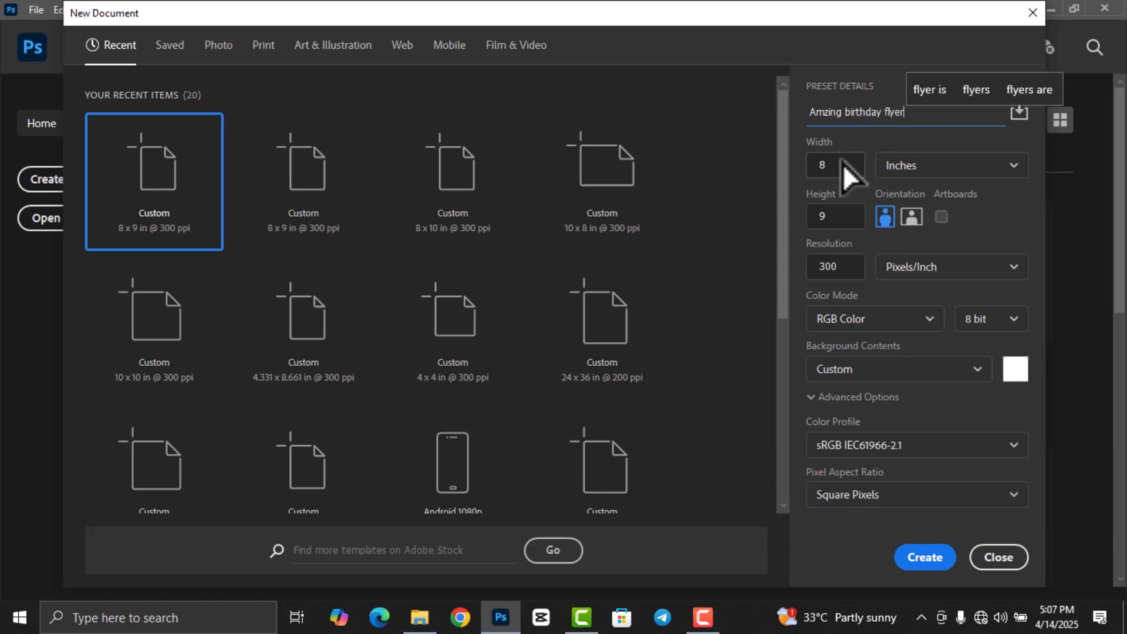
Step: Create the birthday flyer document at 8 by 9 inches, 300 pixels/inch, in RGB Color
left_click(825, 166)
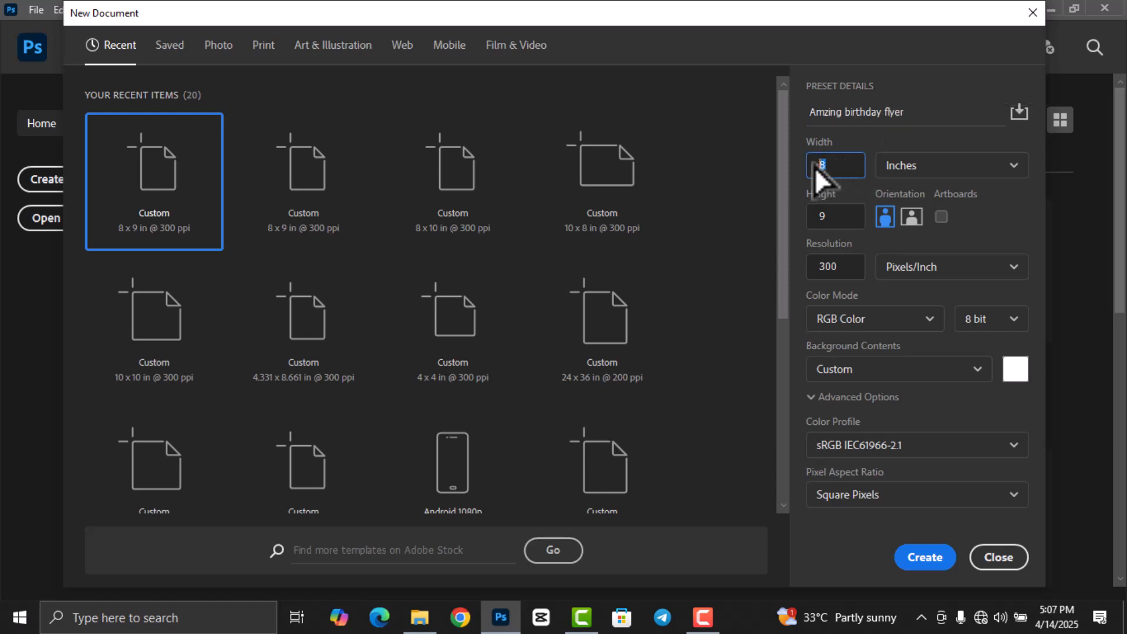
left_click(834, 217)
left_click(929, 560)
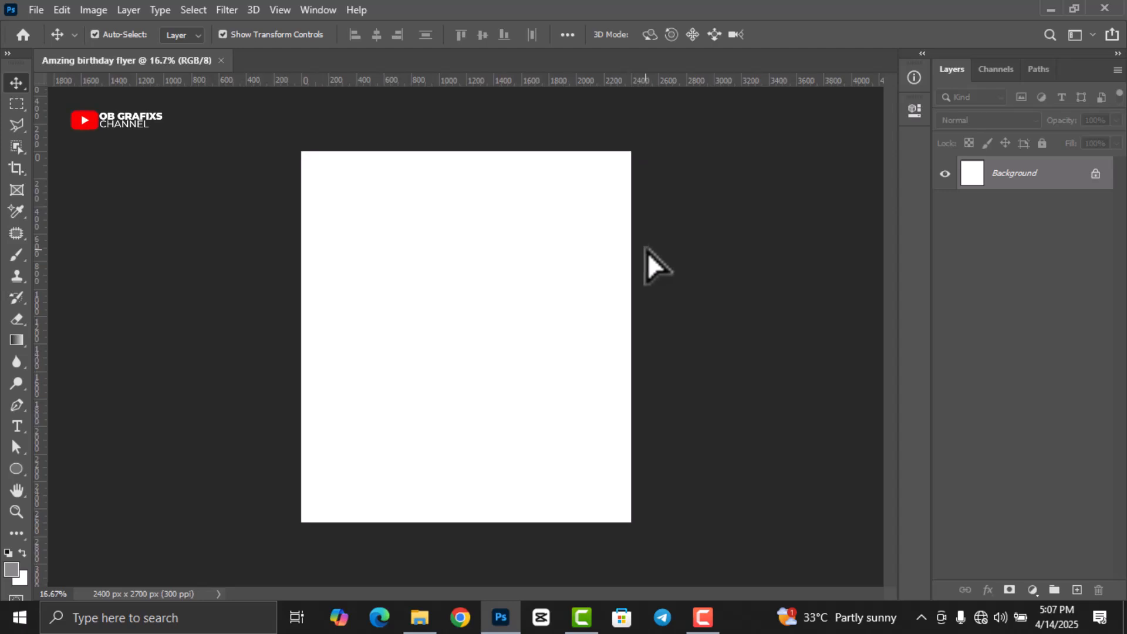
Step: Add two vertical guides to the canvas at 10% and 90%
left_click(281, 10)
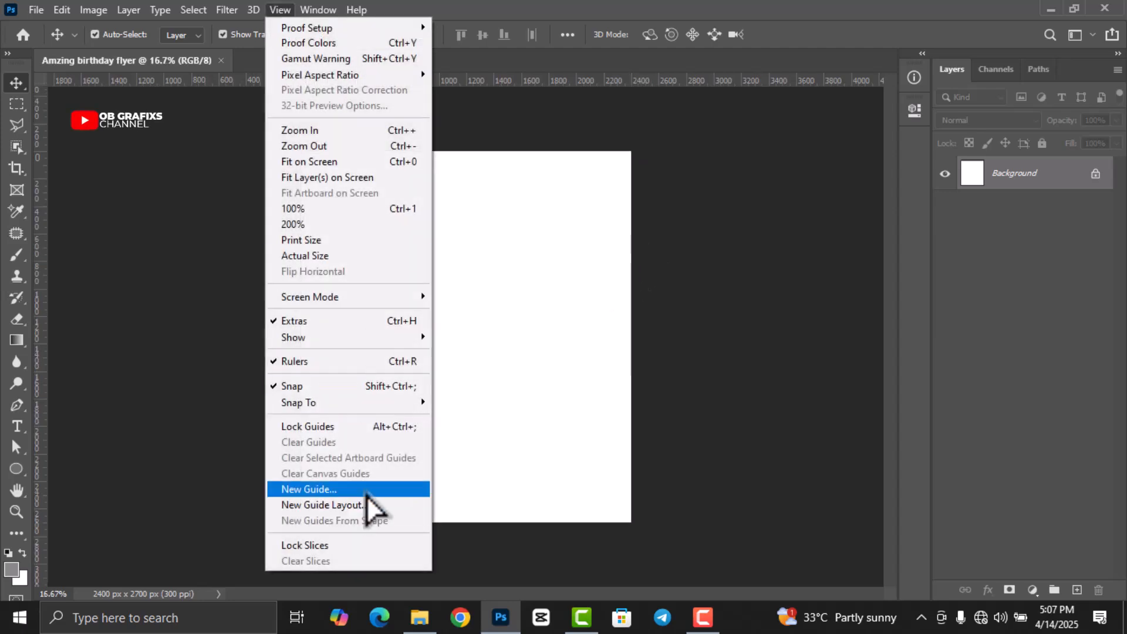
left_click(329, 490)
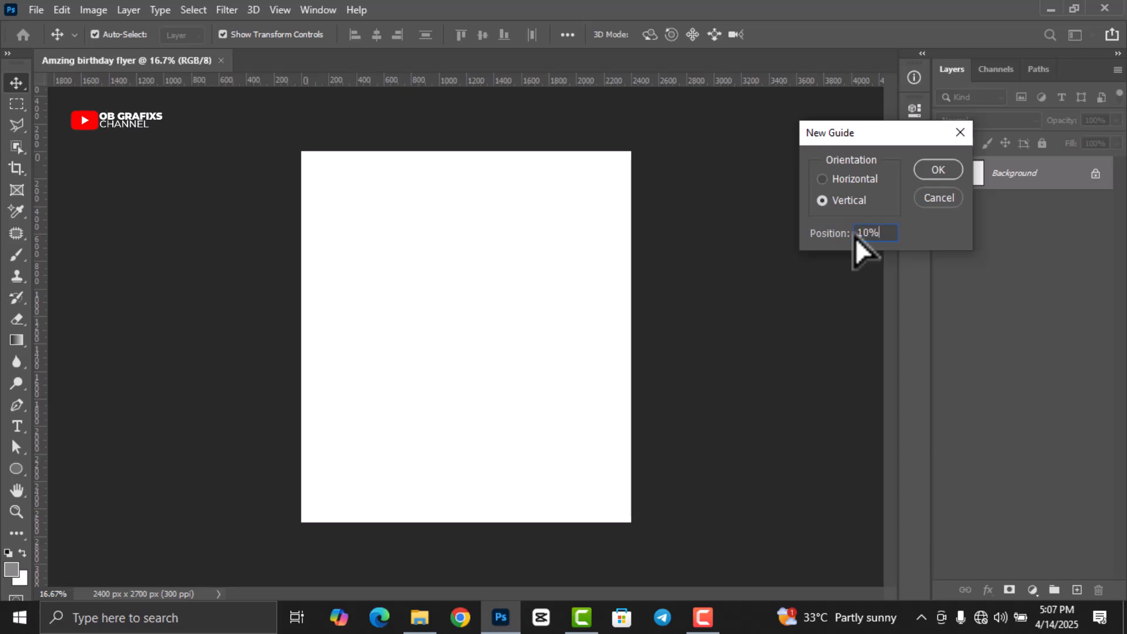
left_click(942, 170)
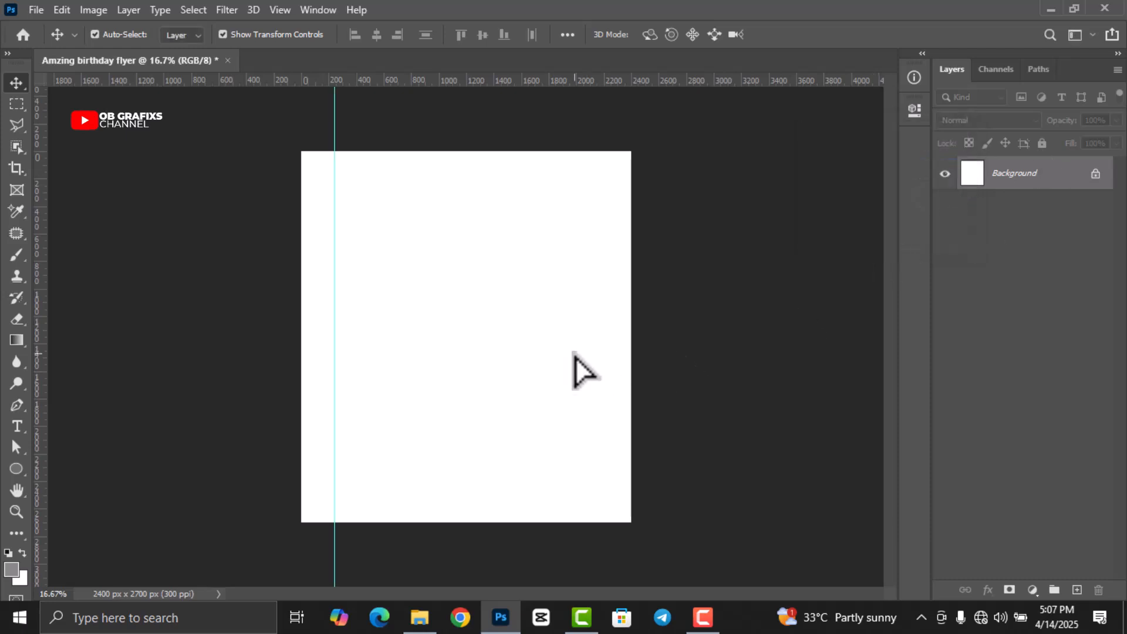
left_click(280, 10)
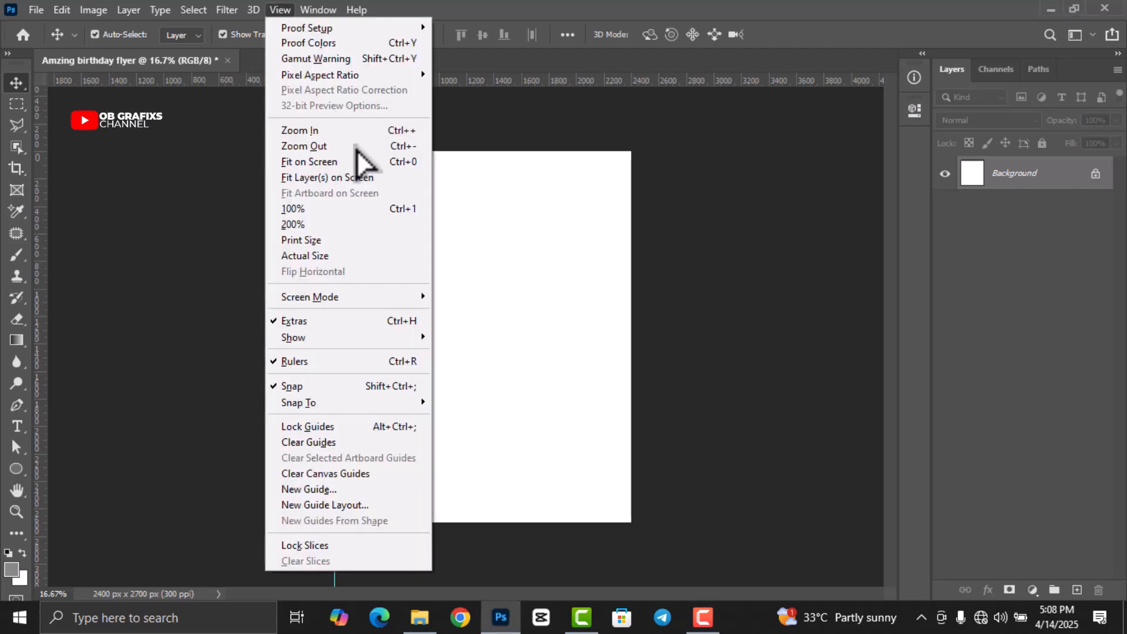
left_click(329, 489)
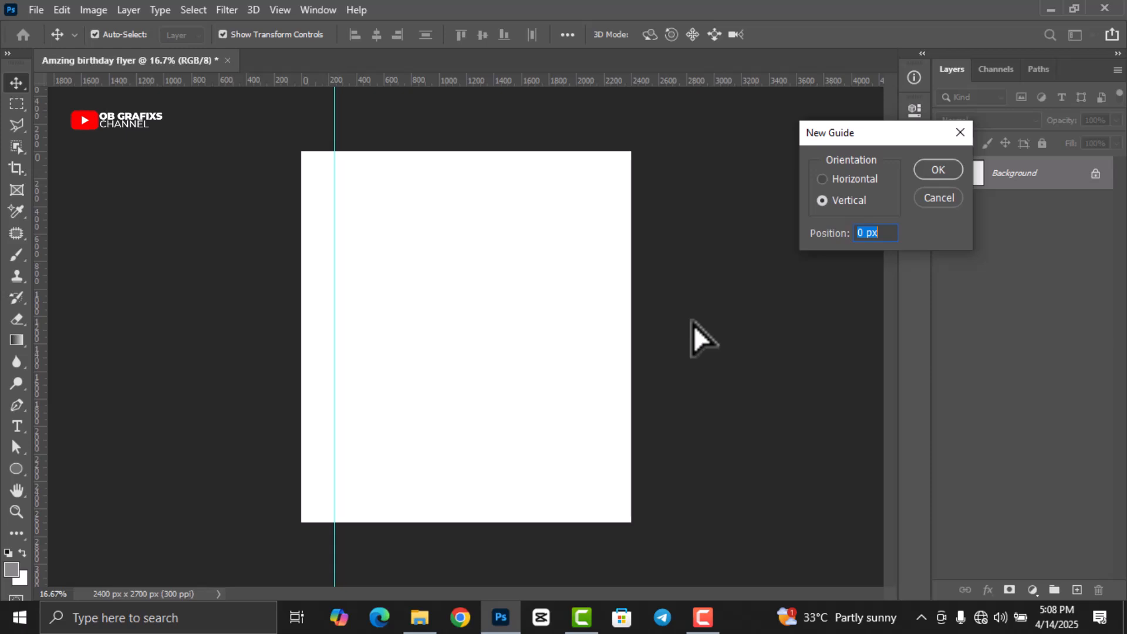
type("90%")
key("Return")
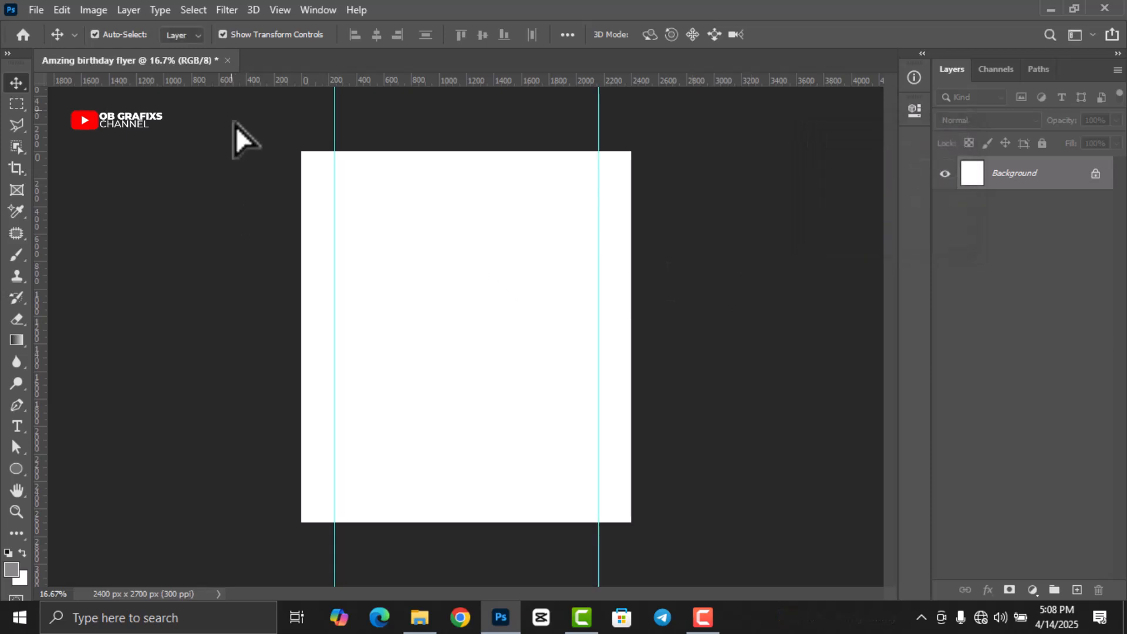
Step: Add two horizontal guides to the canvas at 10% and 90%
left_click(280, 10)
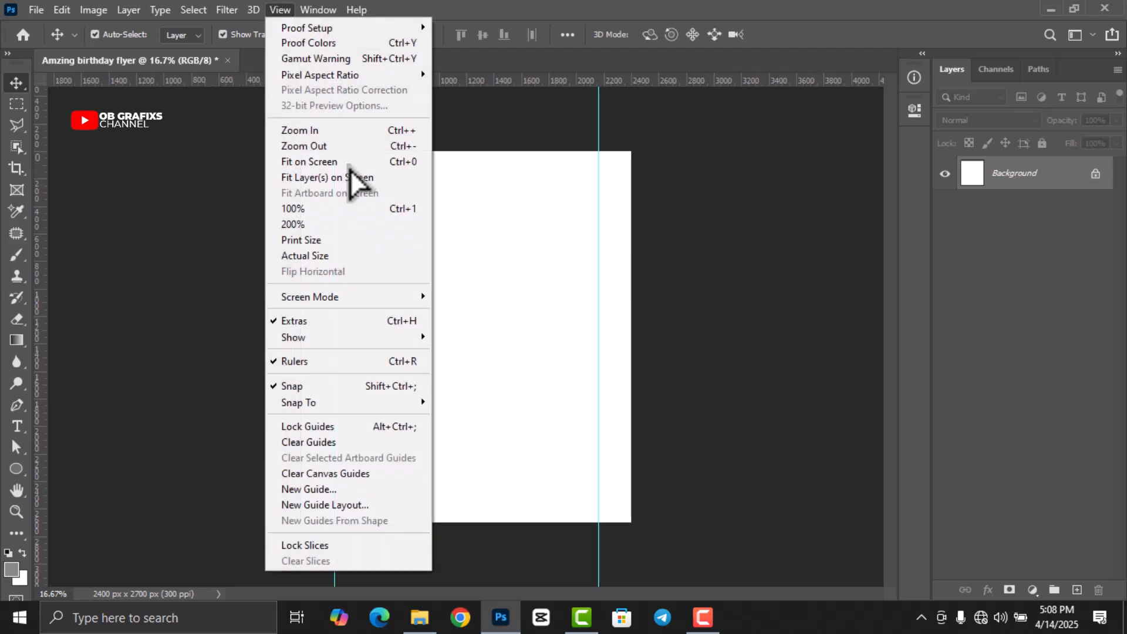
left_click(316, 495)
left_click(822, 179)
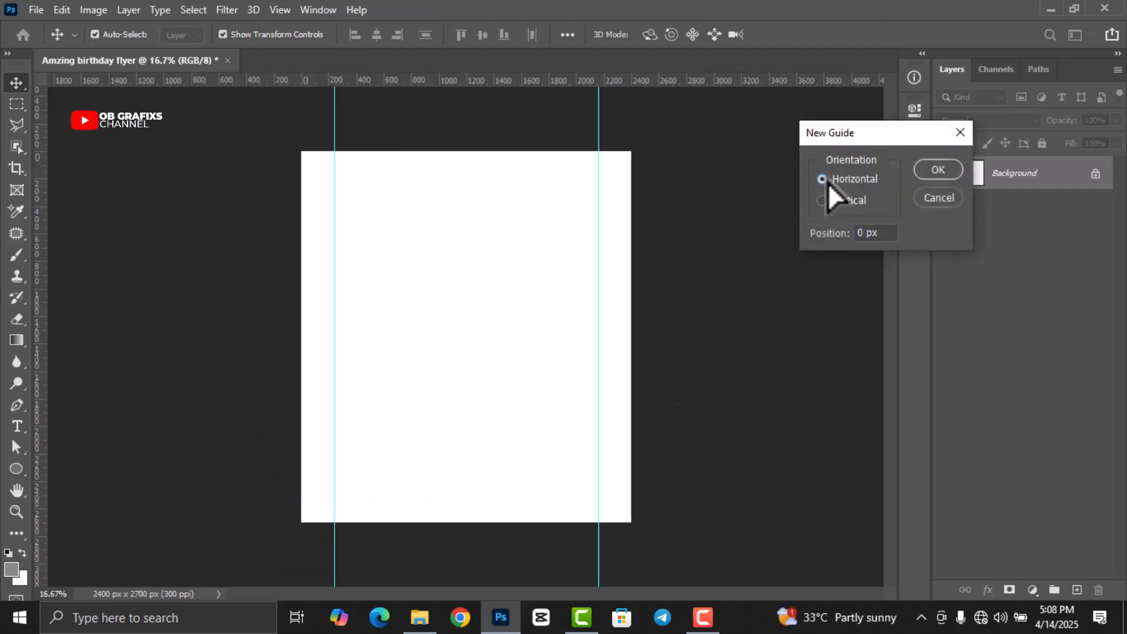
left_click_drag(880, 238, 826, 240)
type("10%")
left_click(938, 173)
left_click(280, 8)
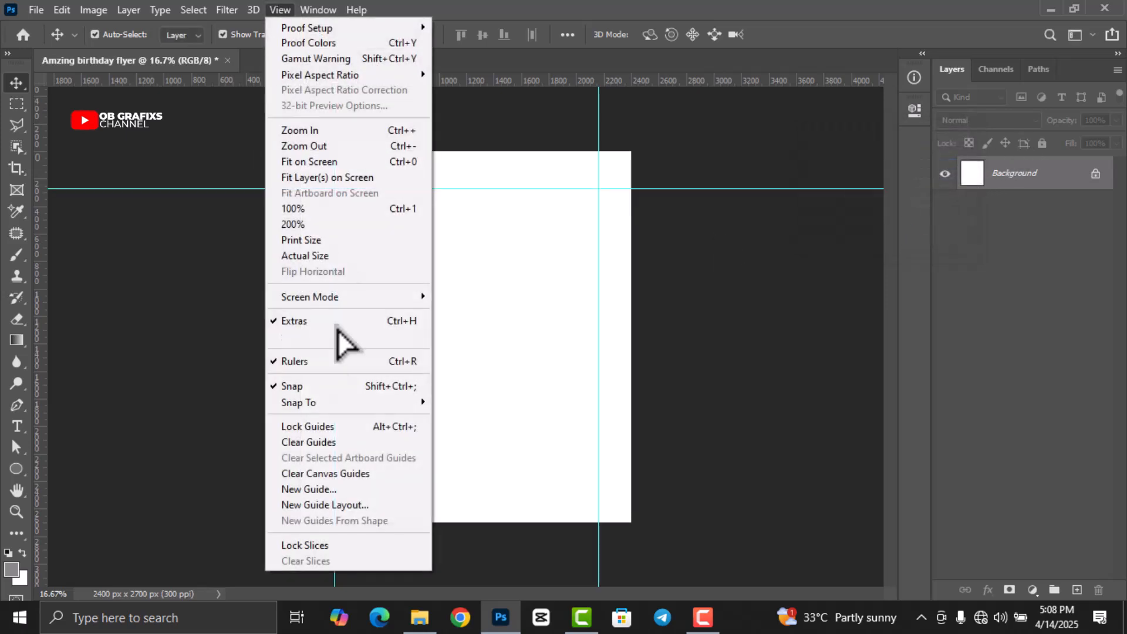
left_click(343, 496)
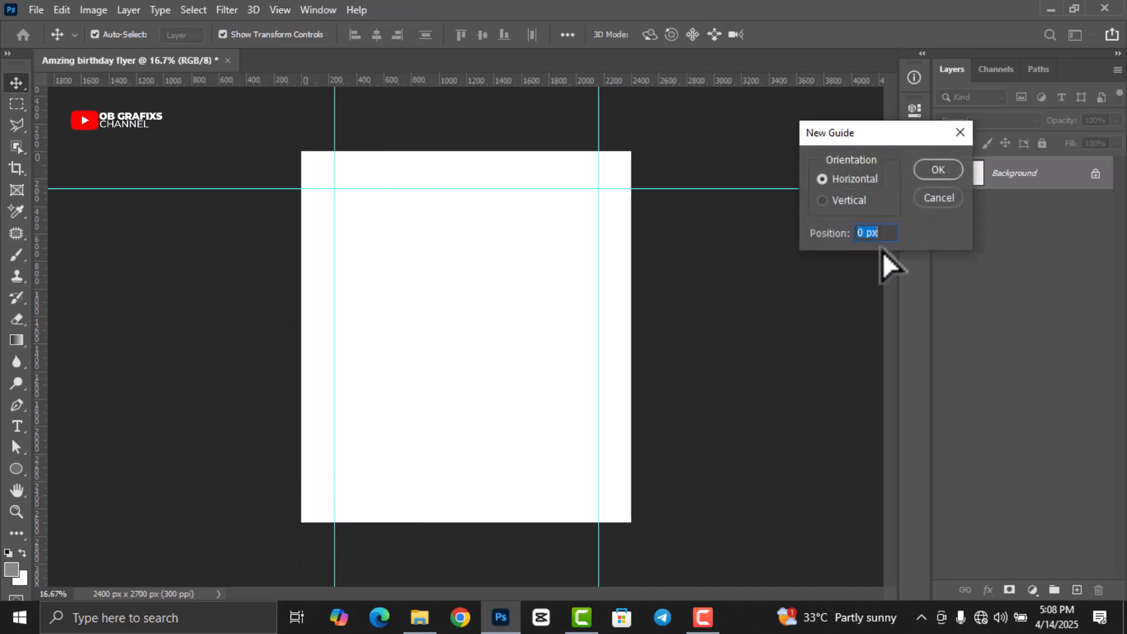
type("90%")
left_click(955, 169)
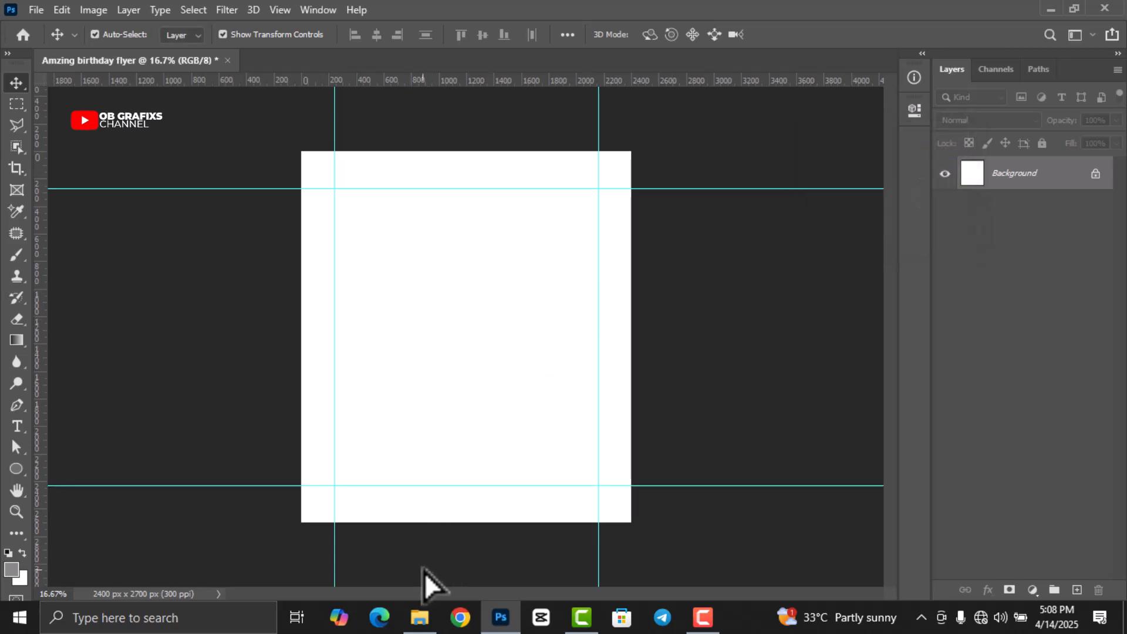
Step: Place the Background Image file from the bday folder on the canvas and rasterize its layer
left_click(419, 616)
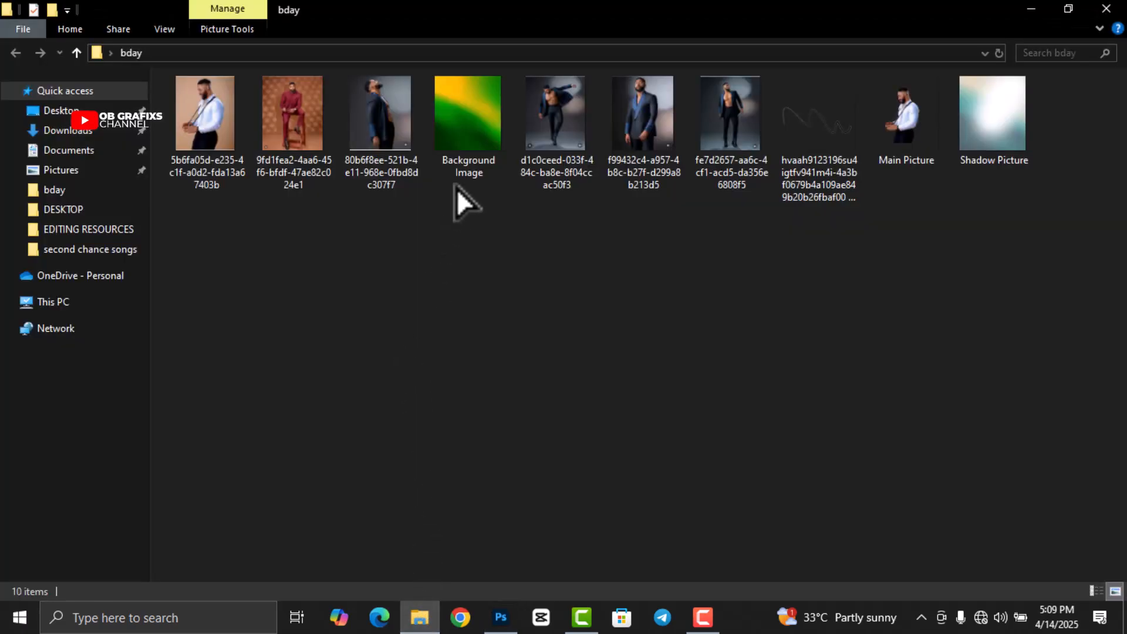
left_click_drag(470, 119, 486, 404)
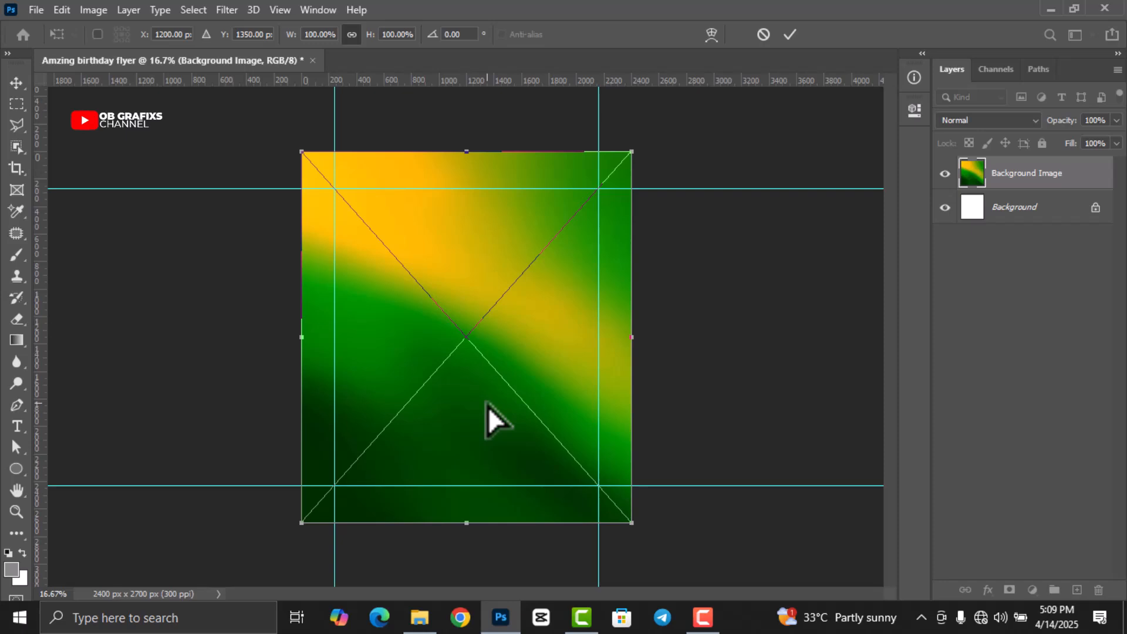
left_click(790, 34)
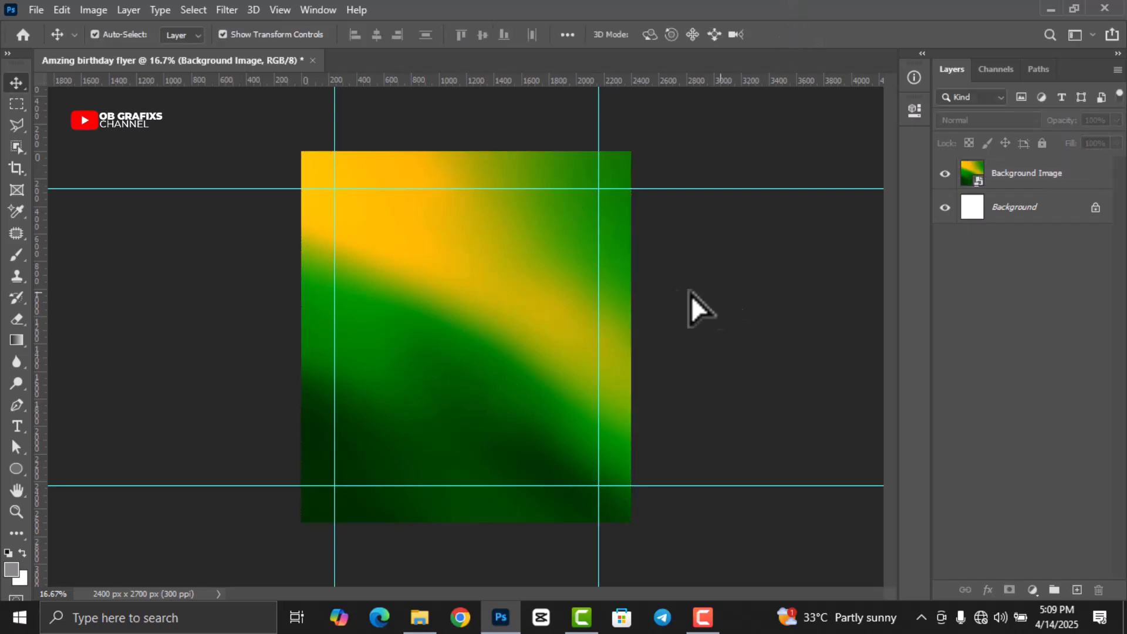
right_click(1033, 176)
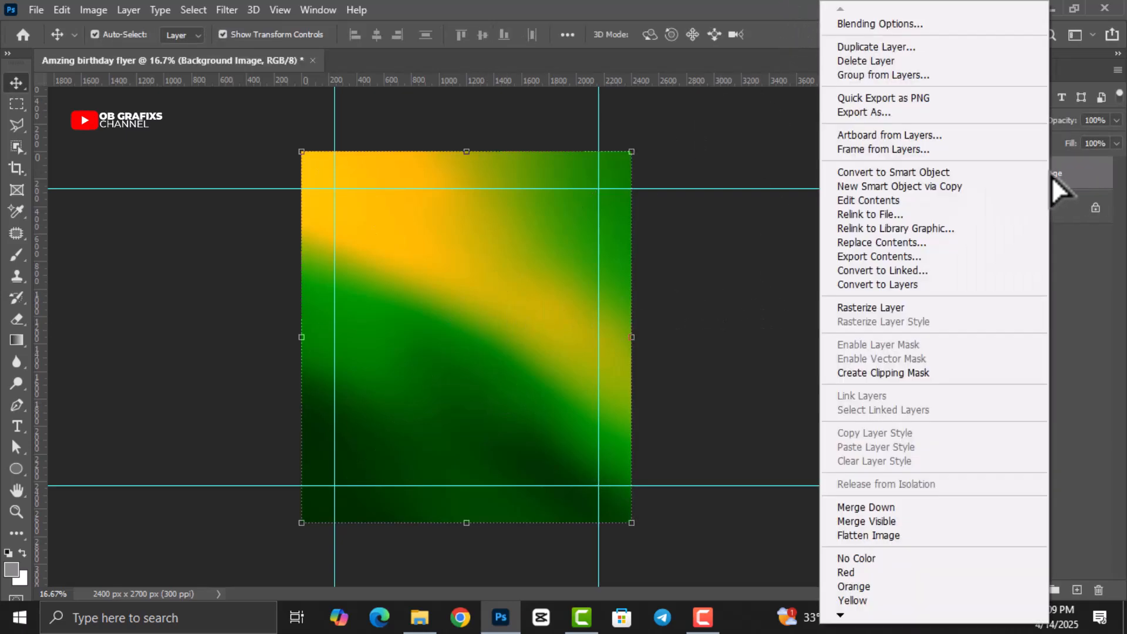
left_click(890, 307)
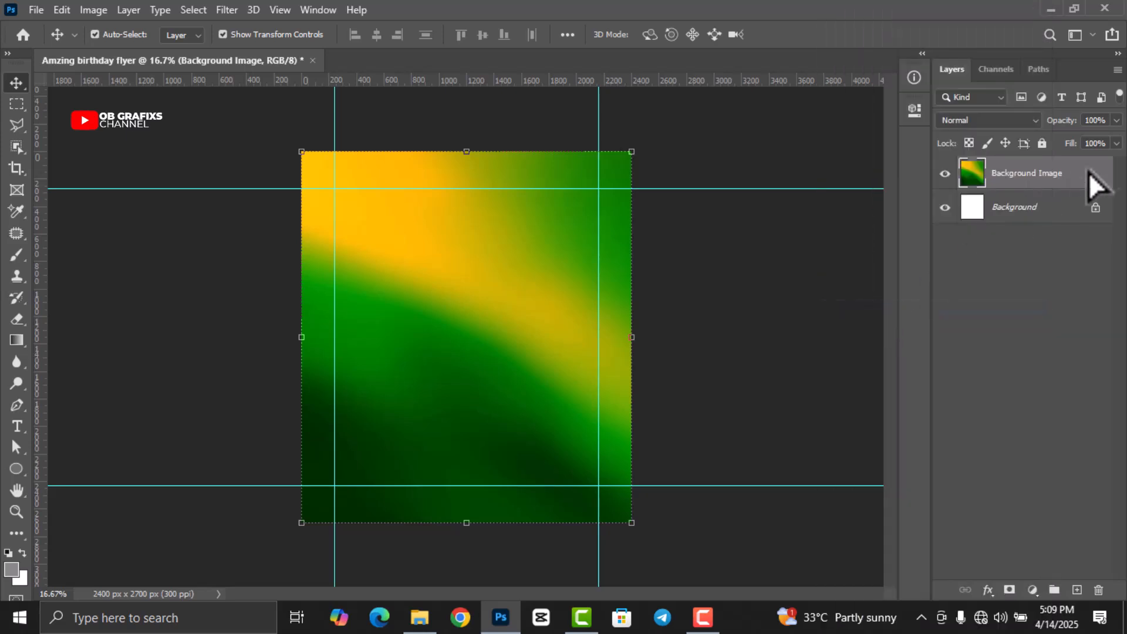
Step: Set the Background Image layer's fill to 40% and deselect the layer
left_click(1072, 146)
type("40")
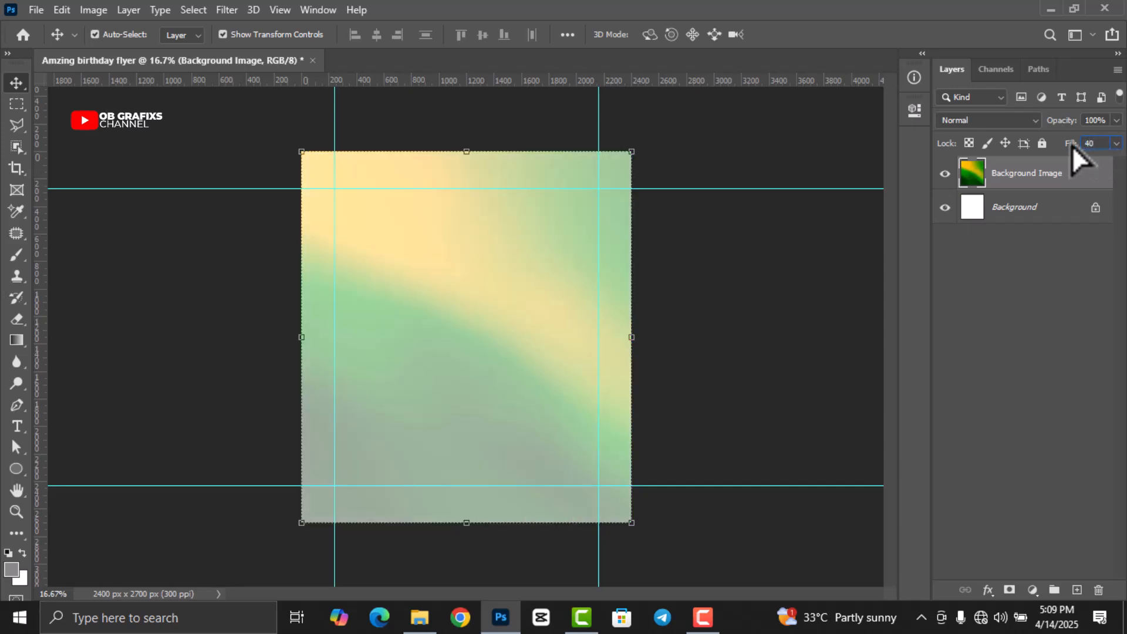
key("Return")
left_click(723, 279)
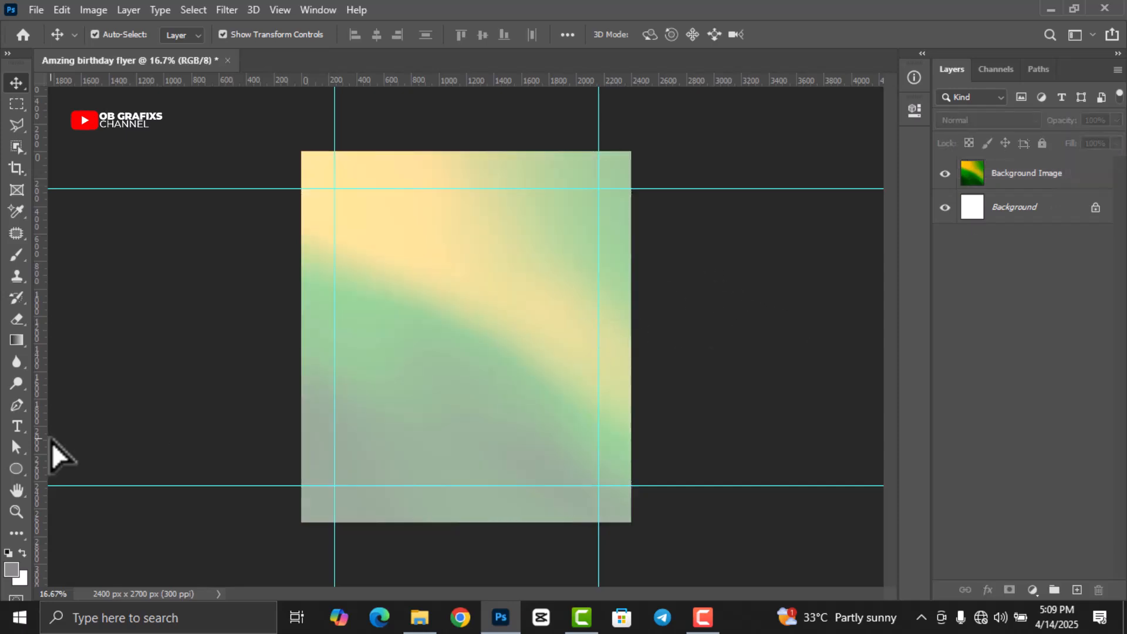
Step: Draw a circle about 1584 px in diameter with the Ellipse tool and move it to the centre of the canvas
left_click(20, 473)
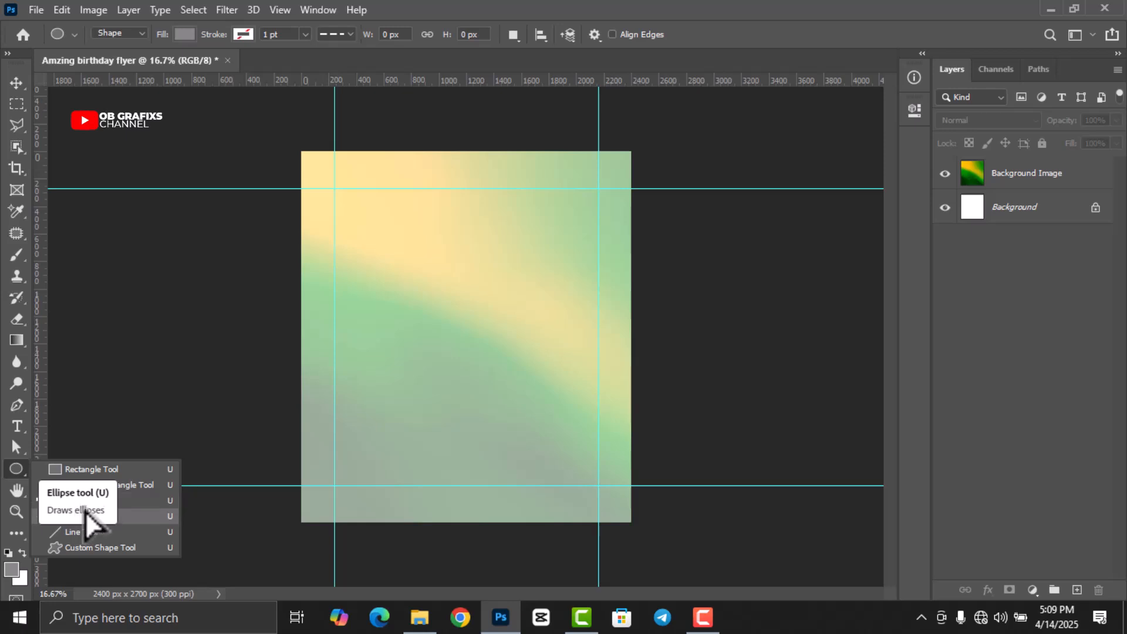
left_click(98, 503)
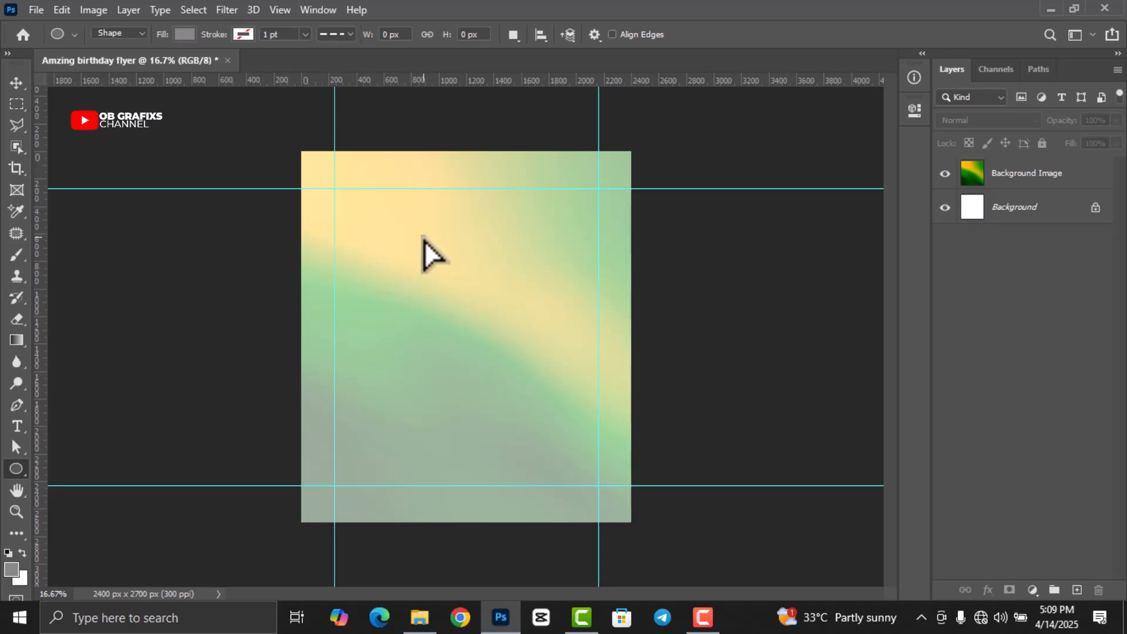
left_click_drag(373, 223, 594, 477)
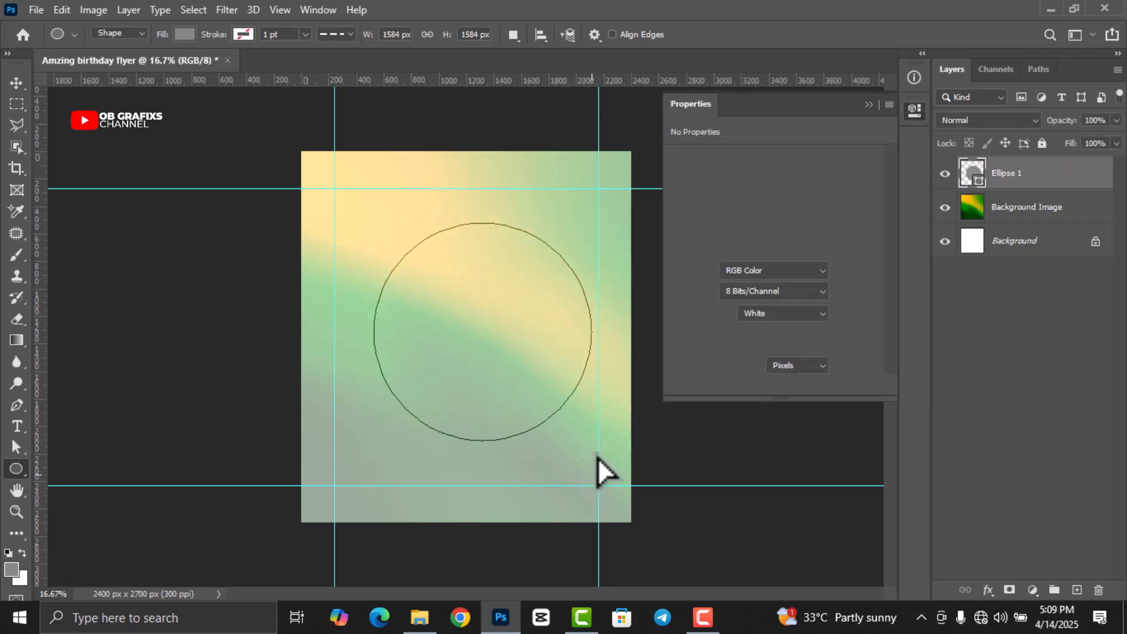
left_click(914, 111)
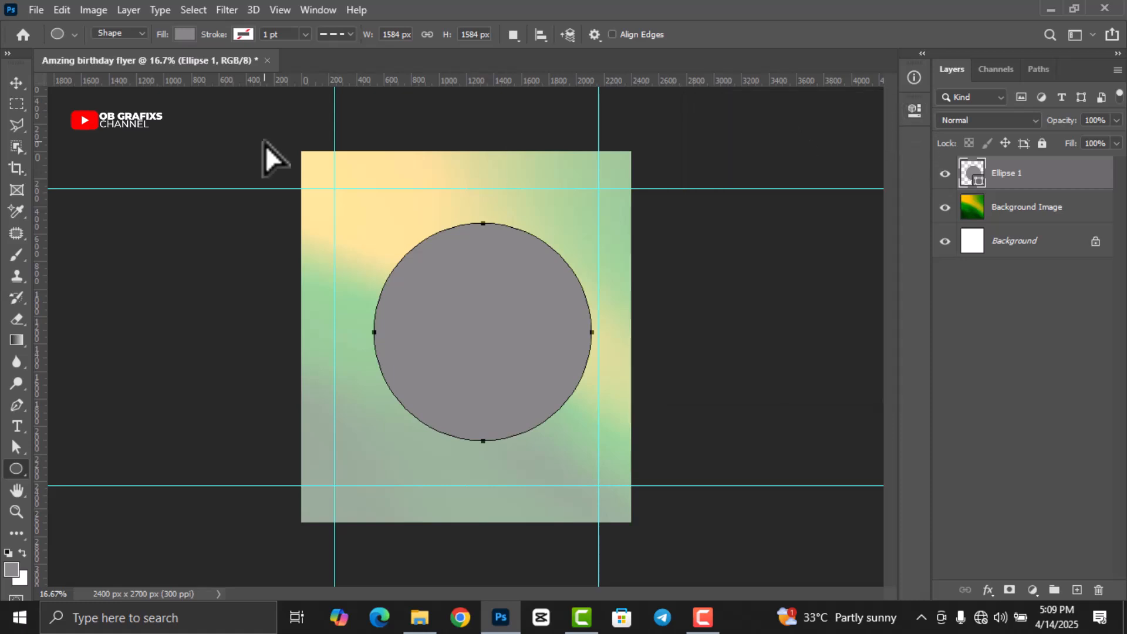
left_click(16, 85)
mouse_move(498, 372)
left_mouse_down()
mouse_move(500, 359)
mouse_move(500, 372)
left_mouse_up()
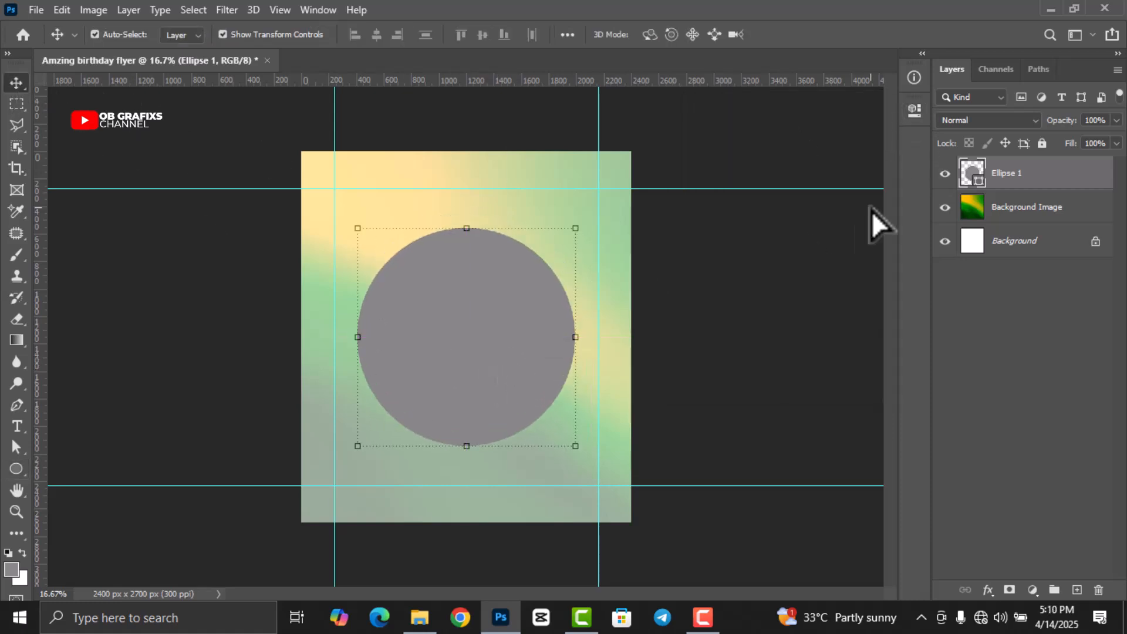
Step: Change the large circle's fill colour to black (000000)
double_click(975, 177)
left_click_drag(784, 300, 938, 467)
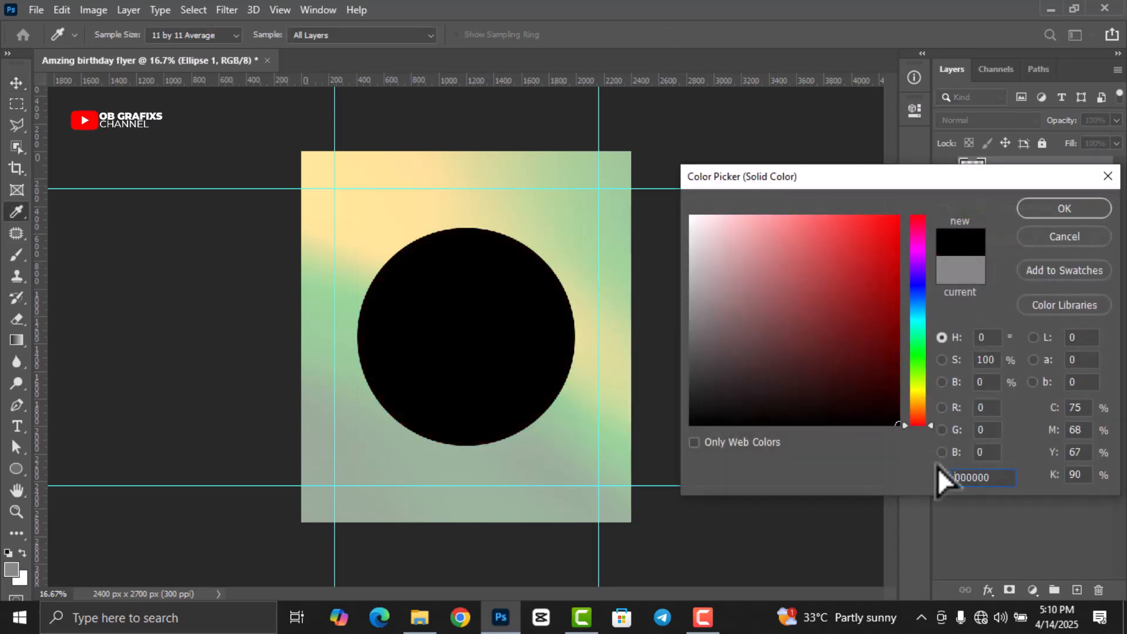
left_click(1063, 212)
key("v")
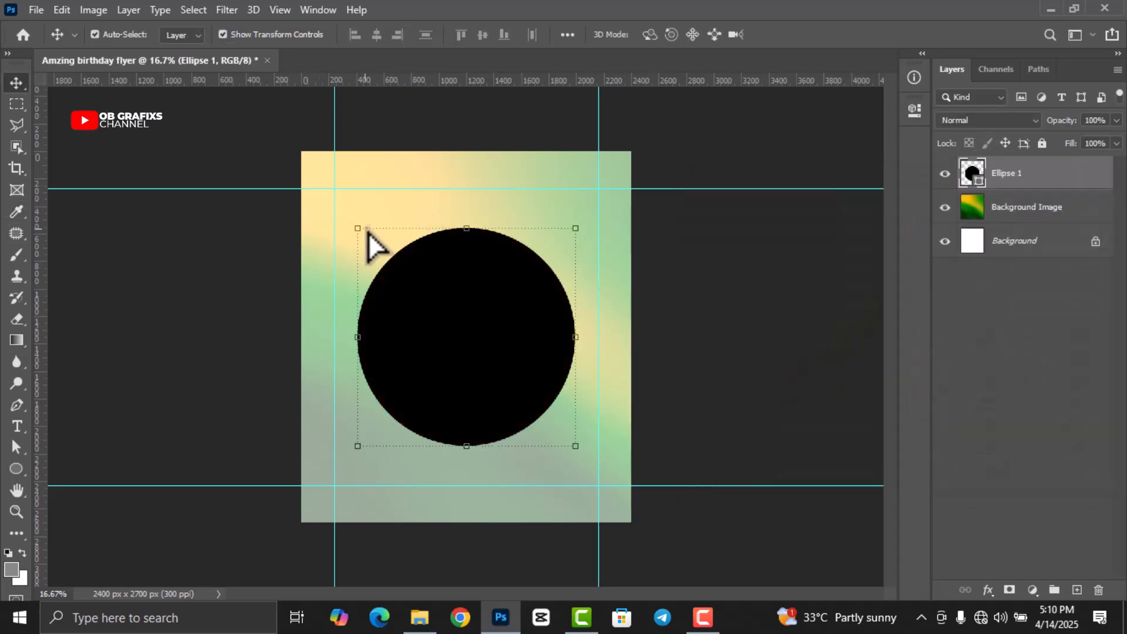
Step: Enlarge the black circle to about 119%, keep it centred on the canvas, and deselect it
left_click_drag(359, 229, 338, 209)
left_click_drag(432, 311, 448, 320)
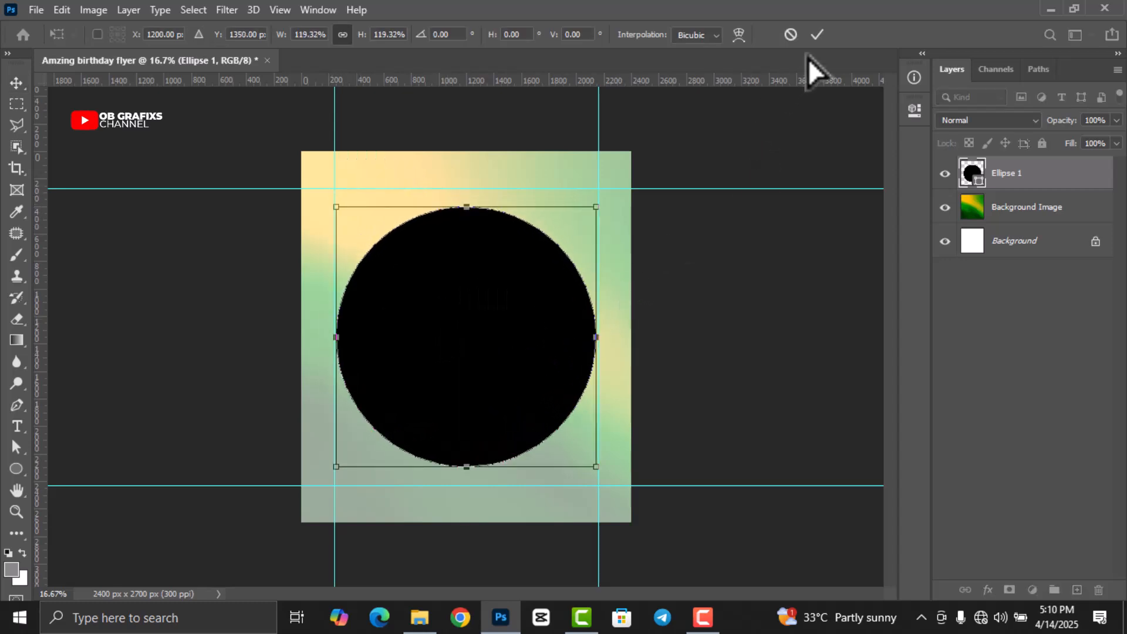
left_click(817, 34)
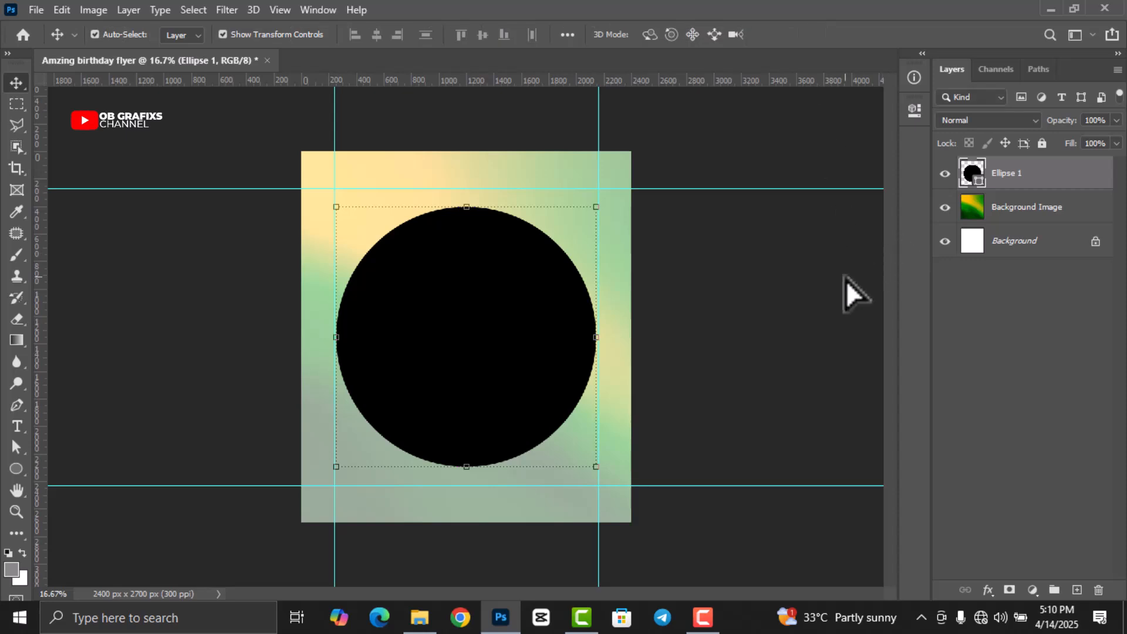
left_click(845, 280)
Step: Draw a second circle about 792 px in diameter inside the upper part of the black circle
left_click(16, 470)
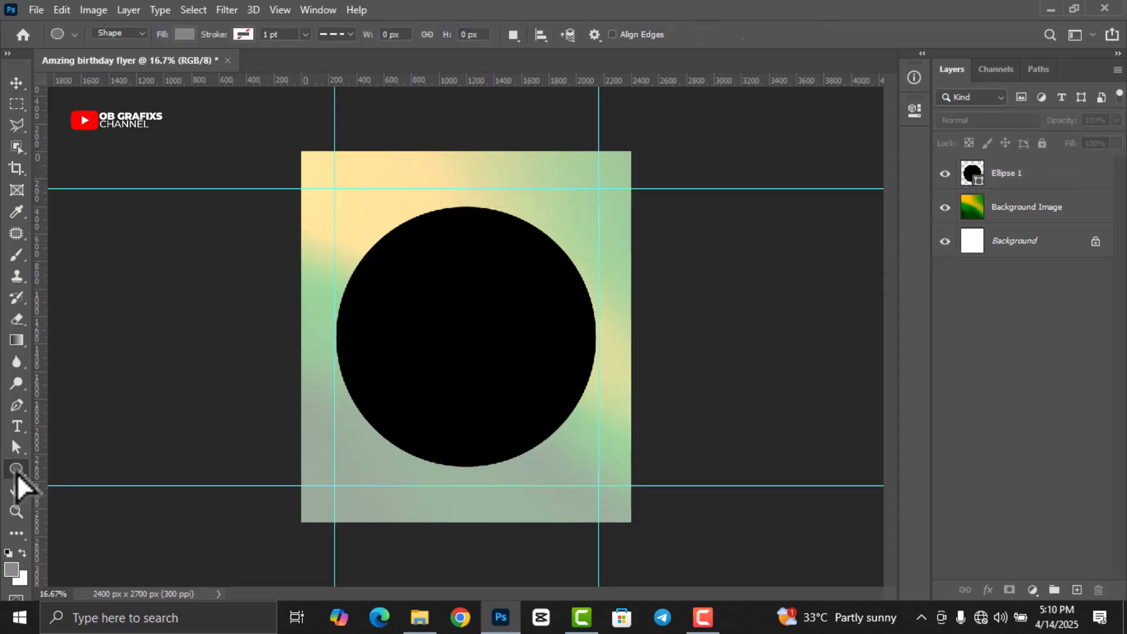
right_click(16, 470)
left_click(109, 504)
left_click_drag(410, 250, 519, 388)
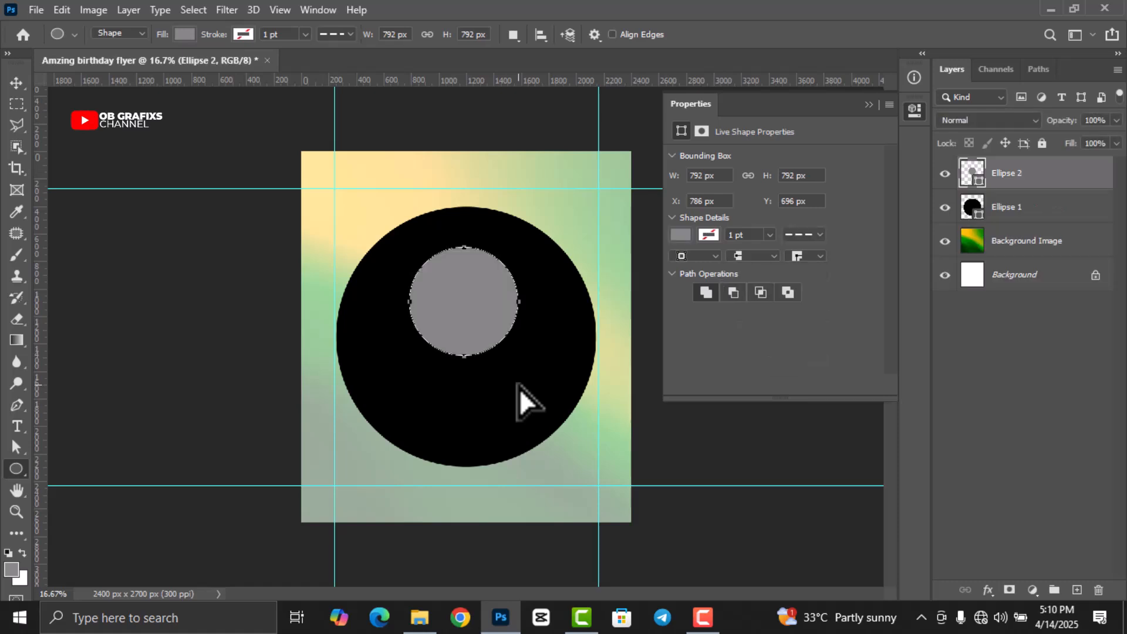
Step: Give the small circle a black fill and a white 4 pt stroke
left_click(684, 235)
left_click(684, 324)
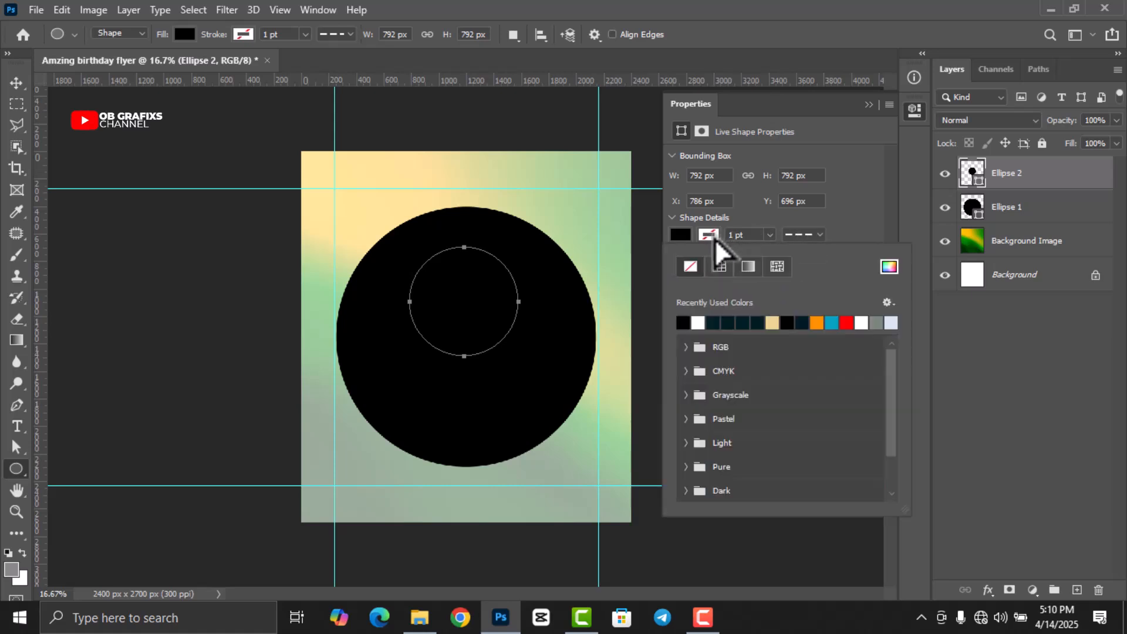
left_click(697, 322)
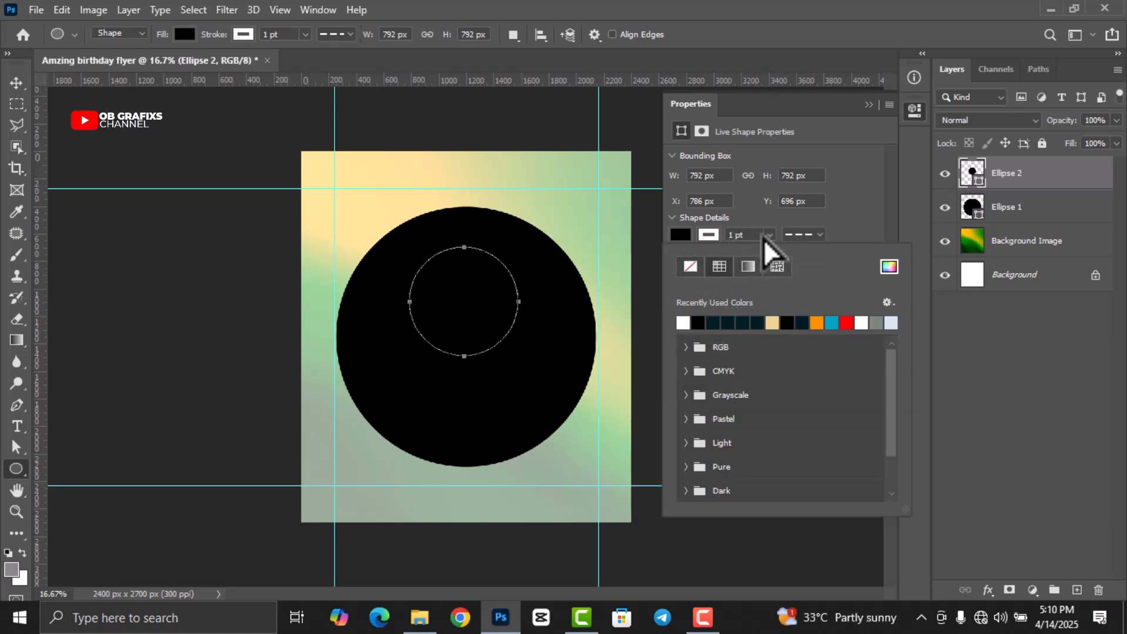
left_click(735, 236)
left_click_drag(749, 239, 702, 243)
type("4")
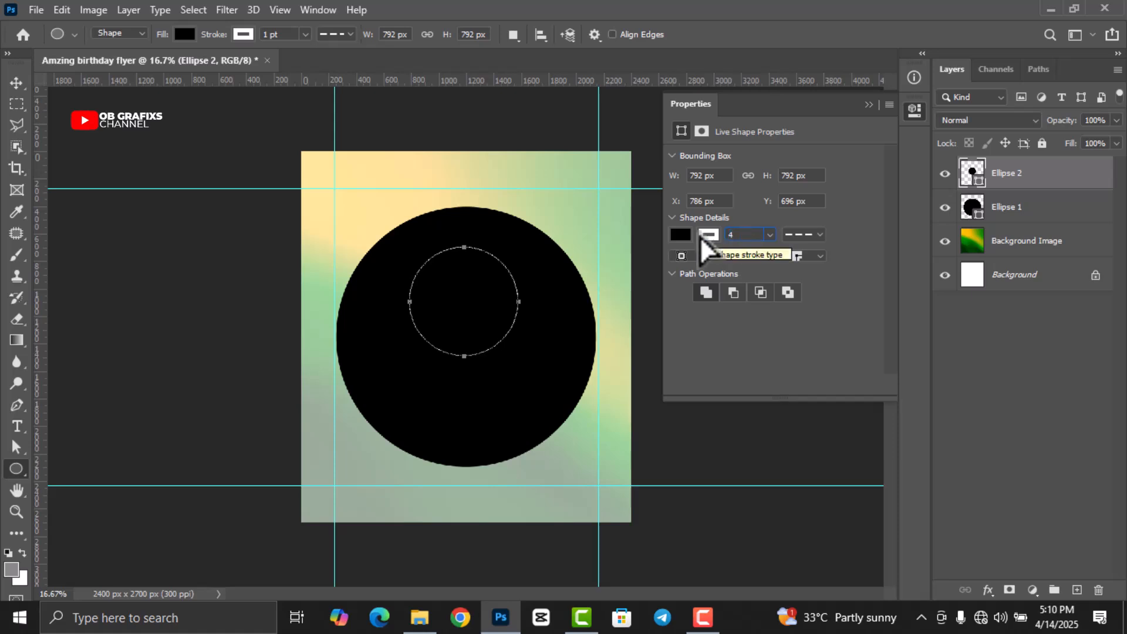
key("Return")
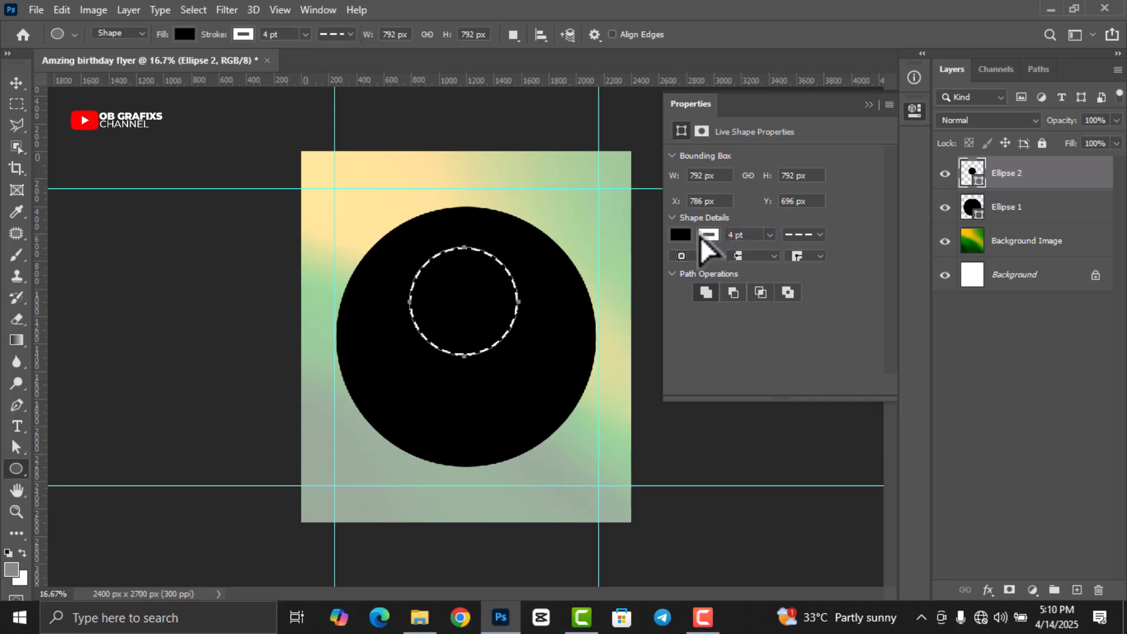
Step: Change the small circle's dashed stroke to a solid line and centre the circle on the canvas
left_click(810, 235)
left_click(796, 288)
left_click(914, 112)
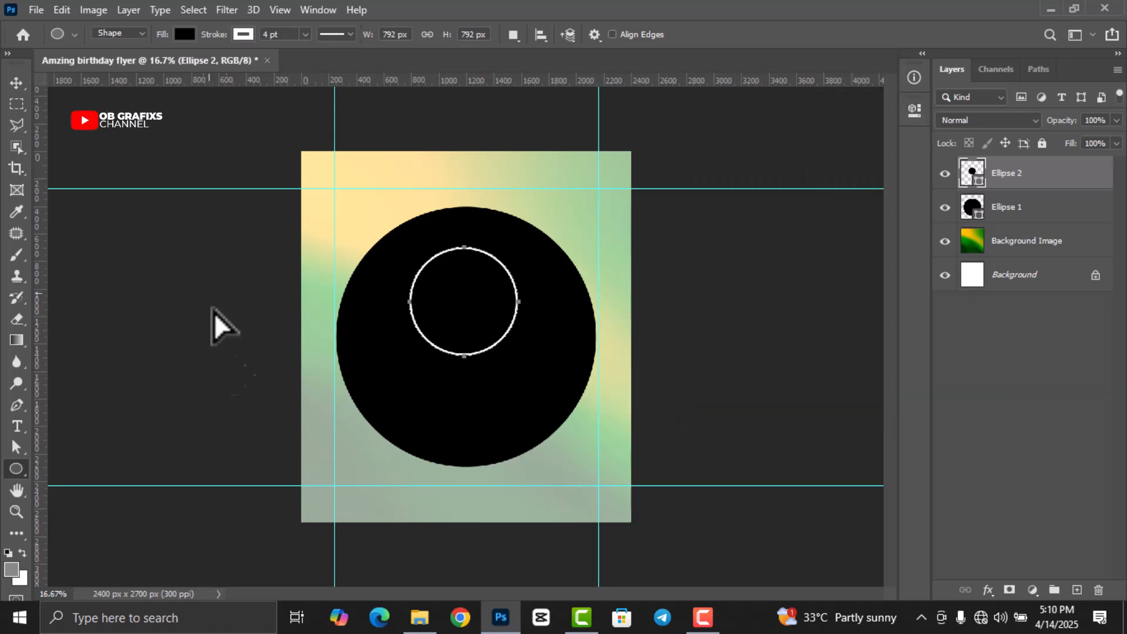
left_click(21, 83)
left_click_drag(484, 292, 486, 330)
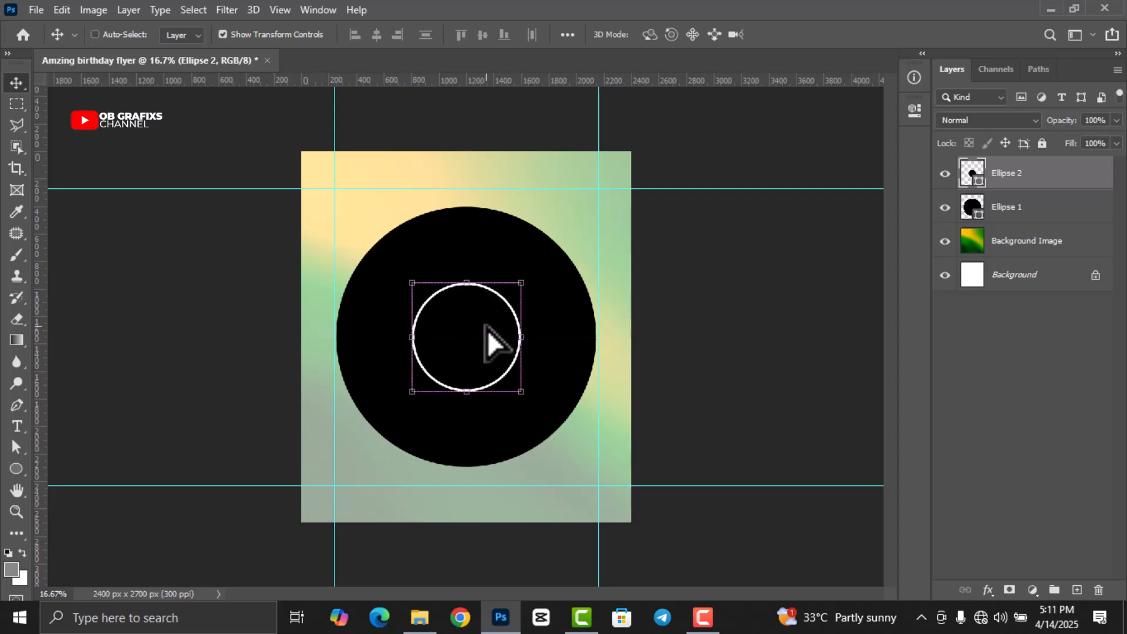
Step: Duplicate the small ring and enlarge the lower of the two to about 158% around the canvas centre
key("ctrl+j")
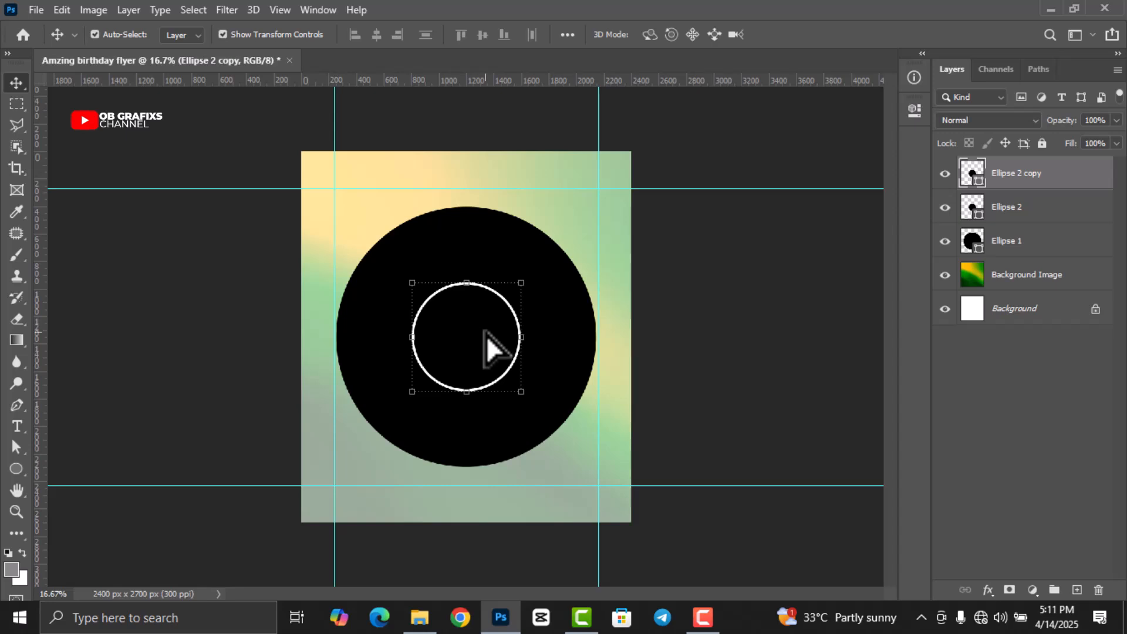
left_click(1005, 212)
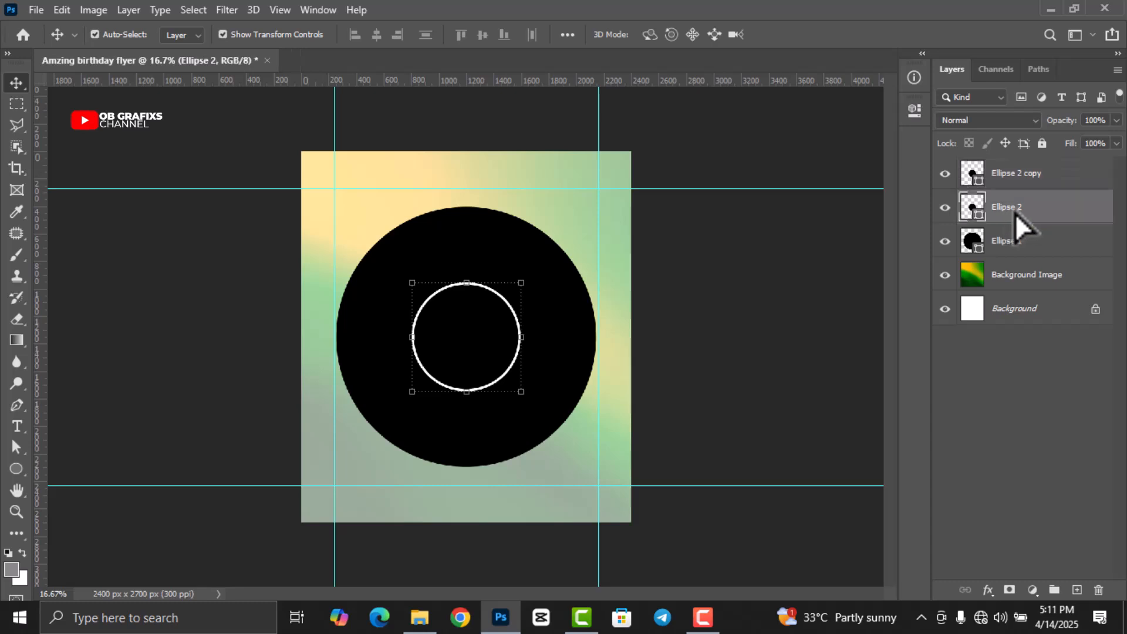
left_click(1033, 176)
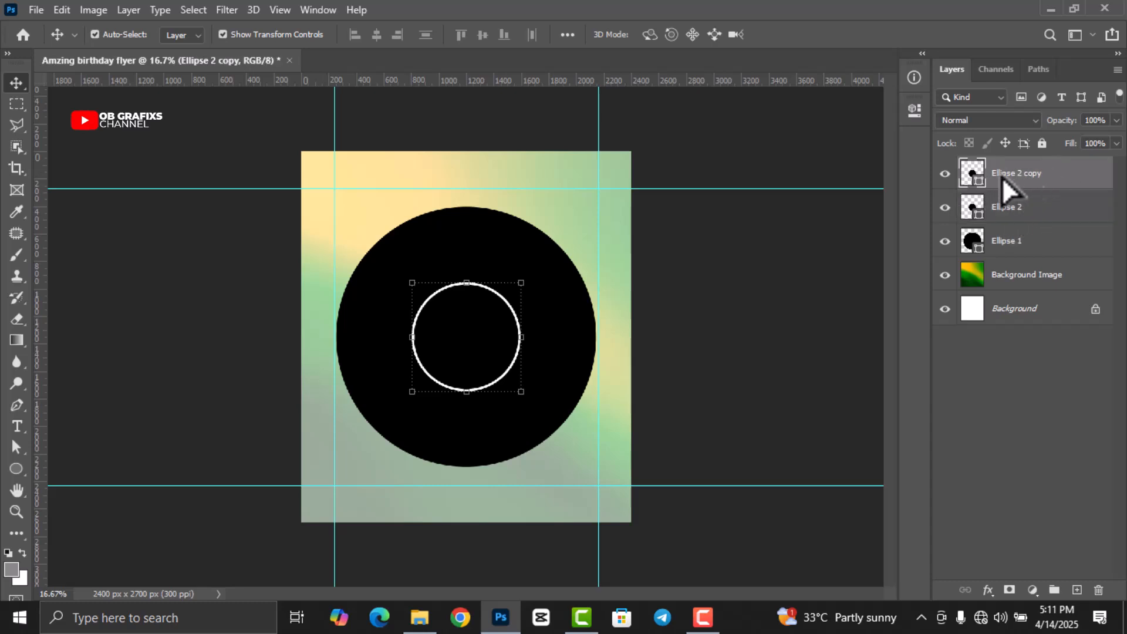
left_click(1030, 210)
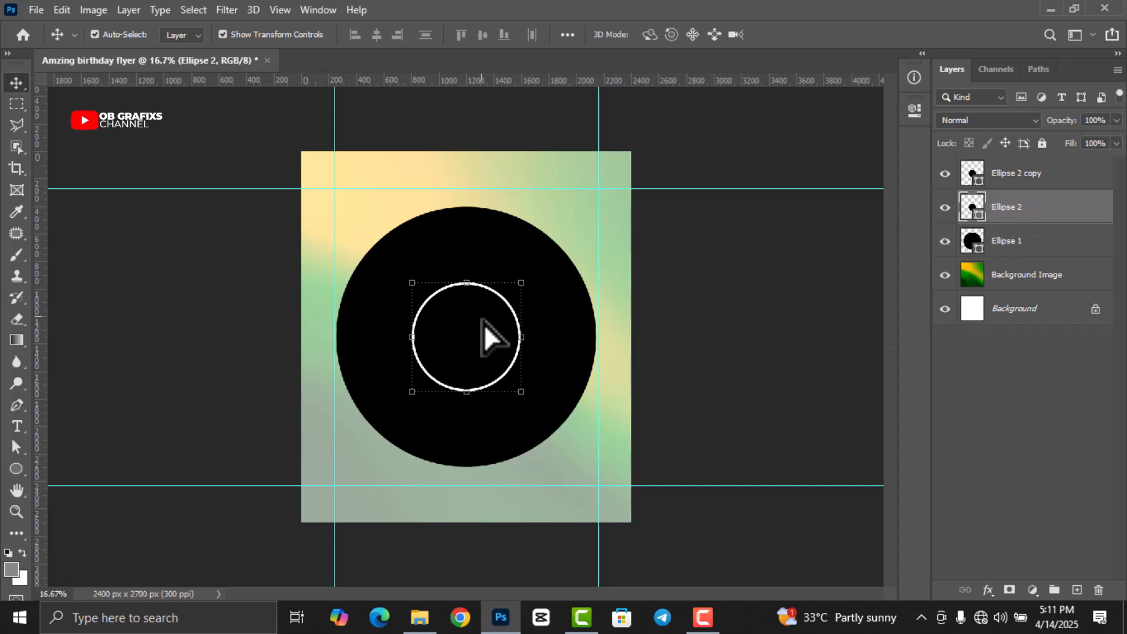
left_click_drag(412, 283, 381, 245)
mouse_move(436, 293)
left_mouse_down()
mouse_move(446, 302)
mouse_move(448, 292)
left_mouse_up()
left_click_drag(542, 402, 560, 423)
left_click_drag(544, 356, 536, 361)
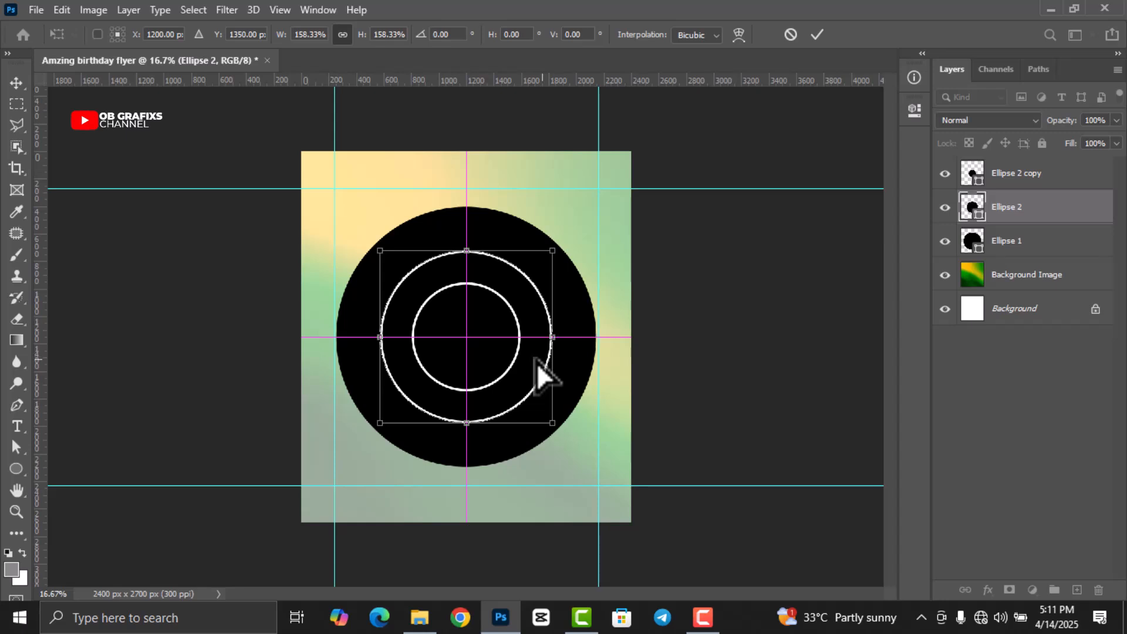
scroll(566, 367, "up", 1)
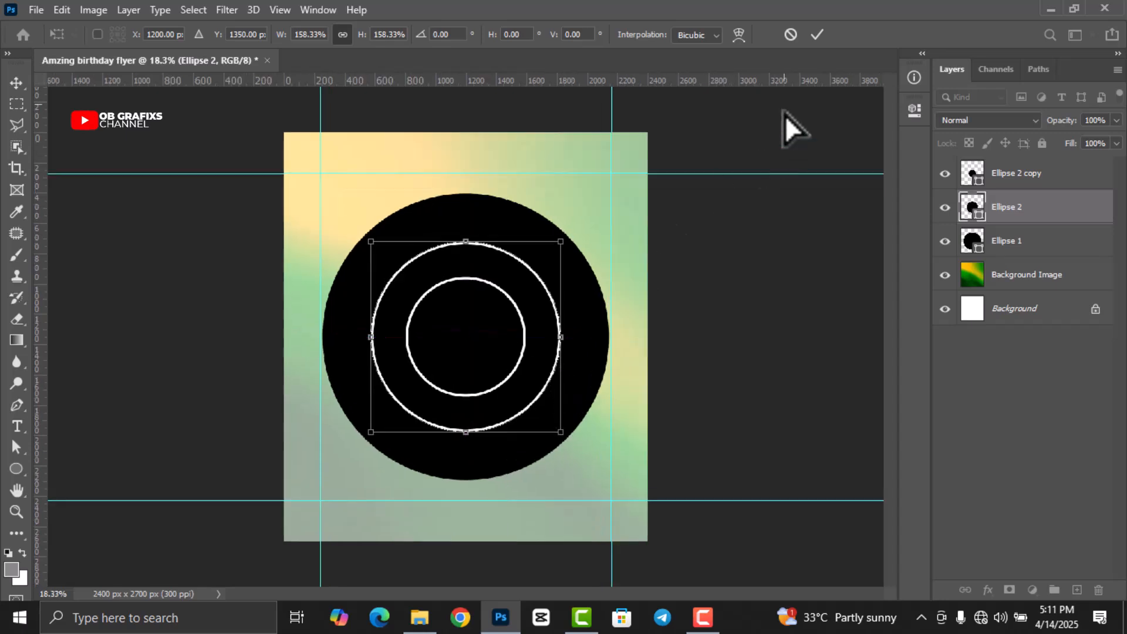
left_click(817, 36)
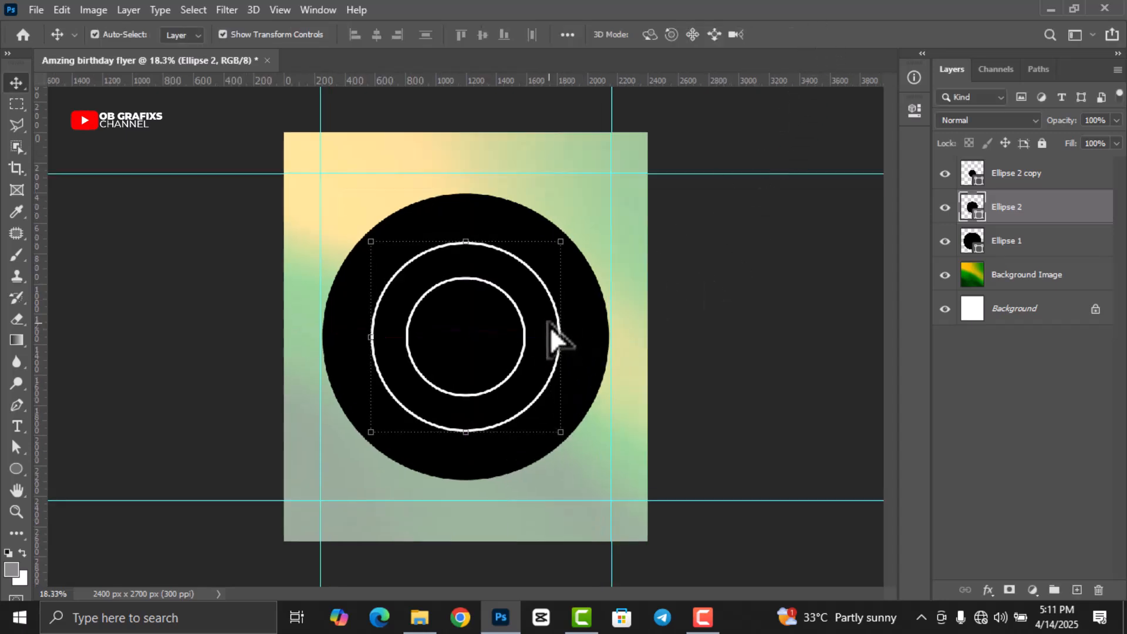
Step: Duplicate the enlarged ring and scale the lower one to about 136% around its centre, making a third concentric ring
key("ctrl+j")
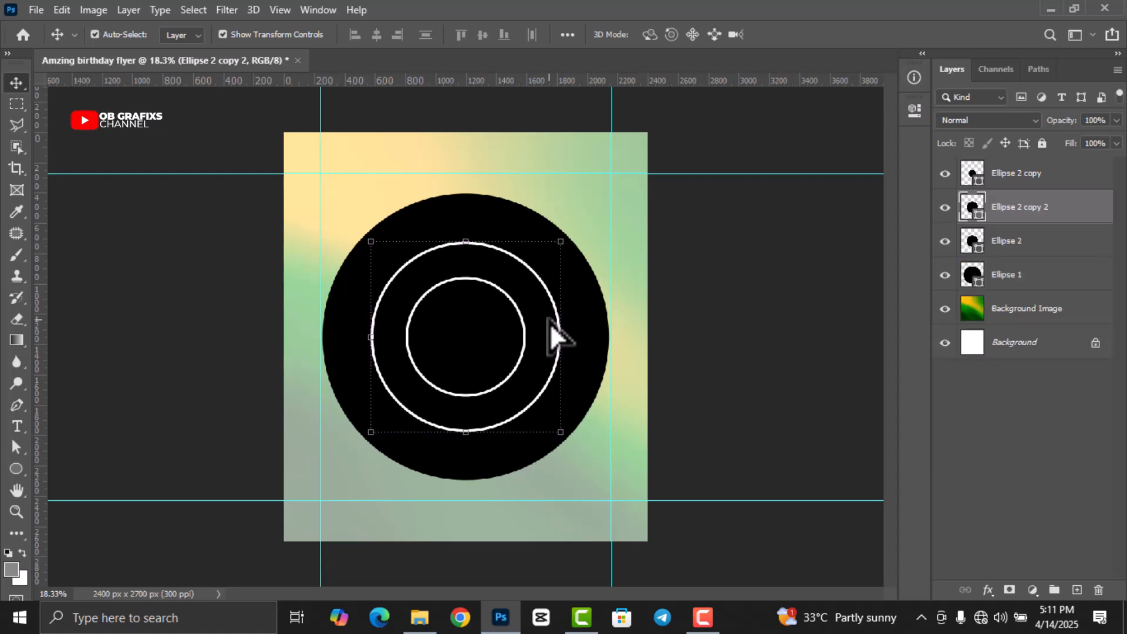
left_click(1025, 242)
mouse_move(469, 248)
left_mouse_down()
mouse_move(470, 188)
mouse_move(492, 247)
left_mouse_up()
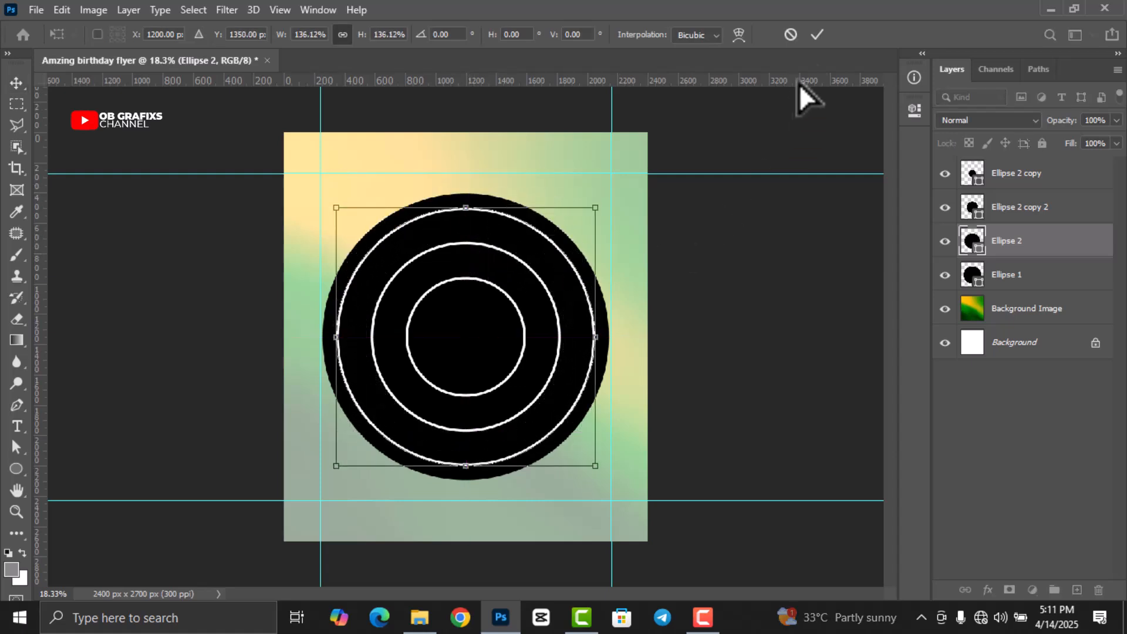
left_click(817, 34)
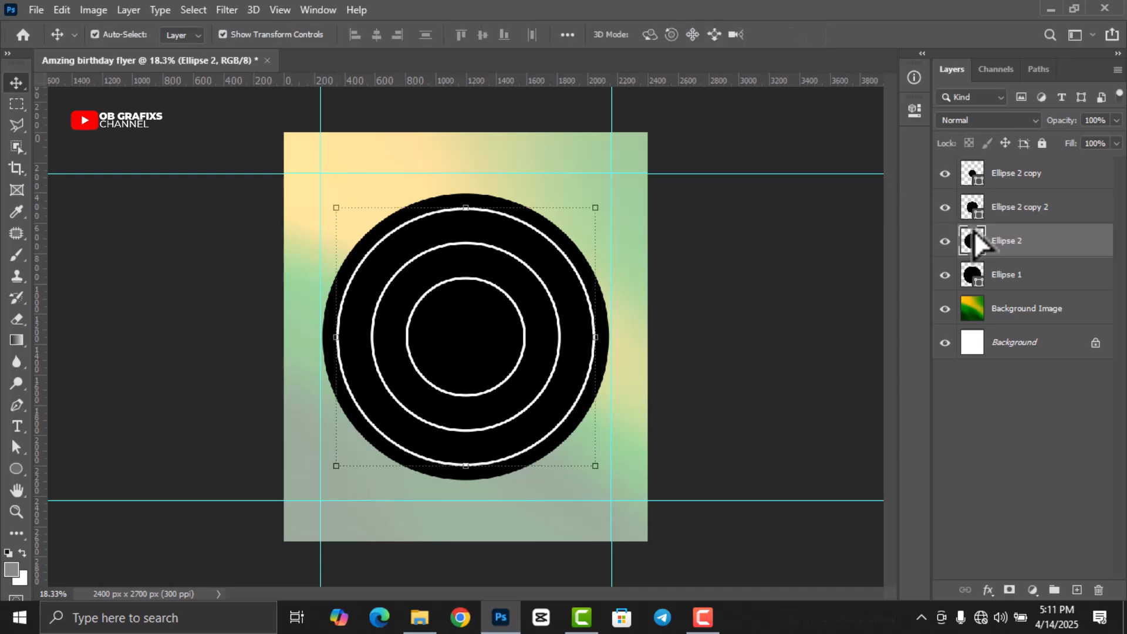
Step: Enlarge the large black circle behind the rings to about 115%, keeping it centred on the canvas
left_click(1019, 277)
left_click_drag(609, 481, 642, 513)
left_click_drag(577, 449, 567, 438)
left_click_drag(629, 499, 646, 520)
left_click_drag(541, 467, 549, 466)
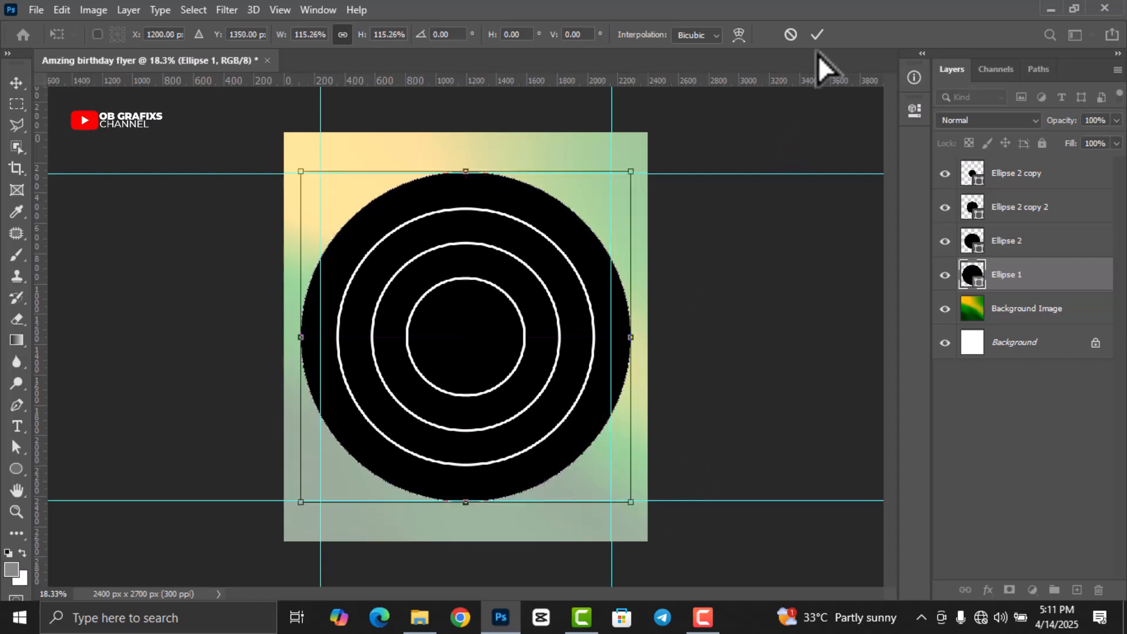
left_click(816, 35)
Step: Scale all four circles together to about 91%, fit them against the upper and right margin guides, and deselect them
left_click(1037, 279)
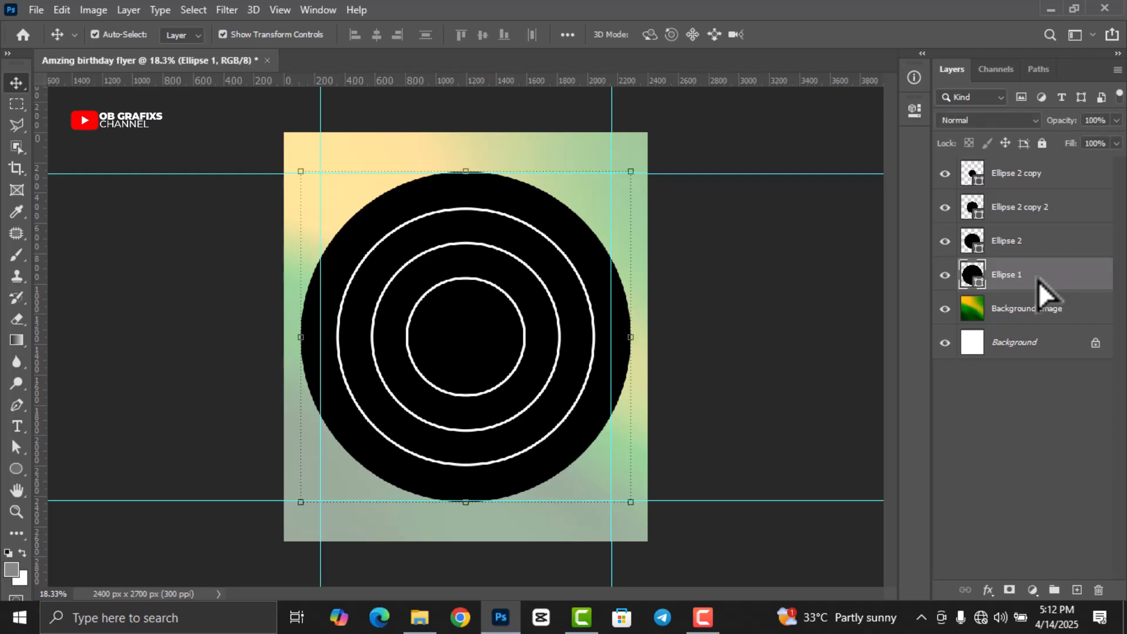
left_click(1028, 173, "shift")
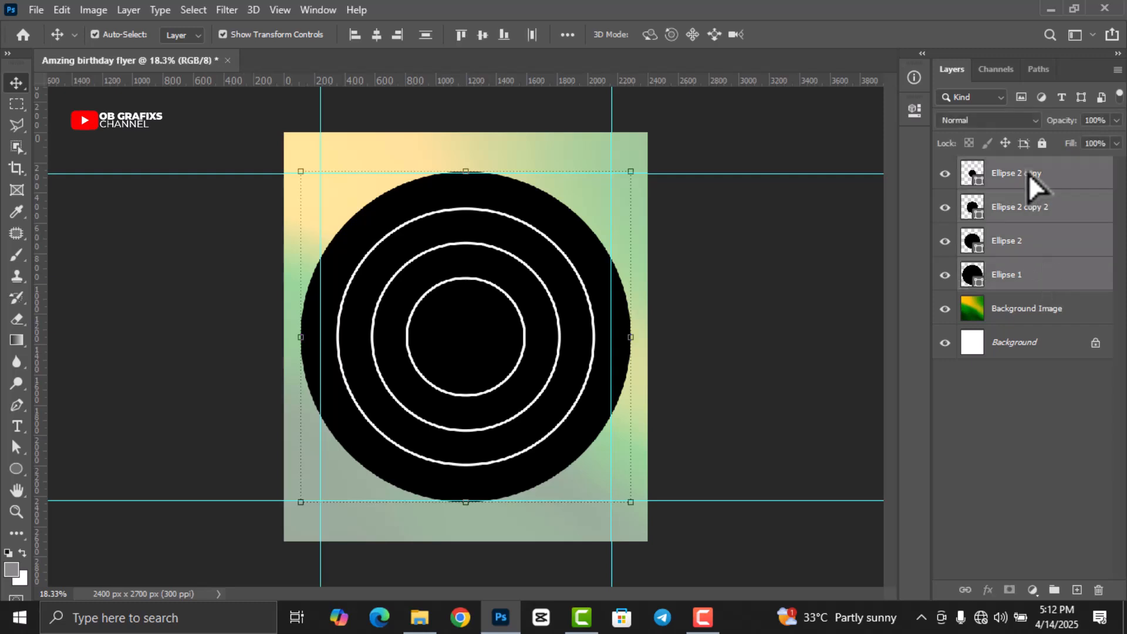
left_click_drag(636, 506, 606, 477)
left_click_drag(536, 424, 537, 411)
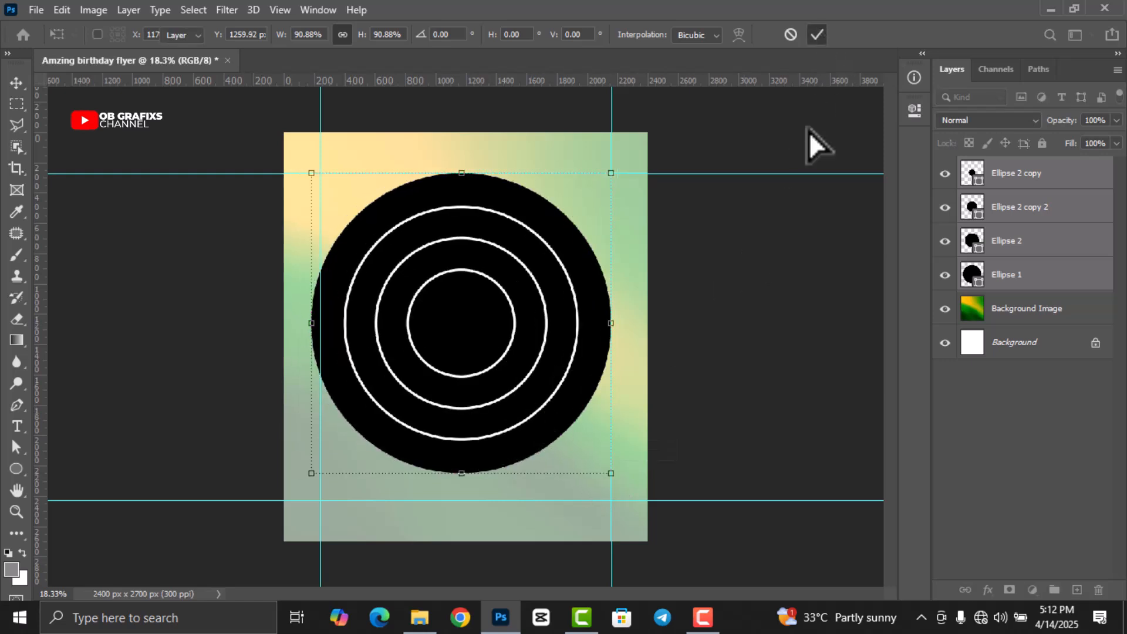
left_click(817, 34)
left_click(784, 220)
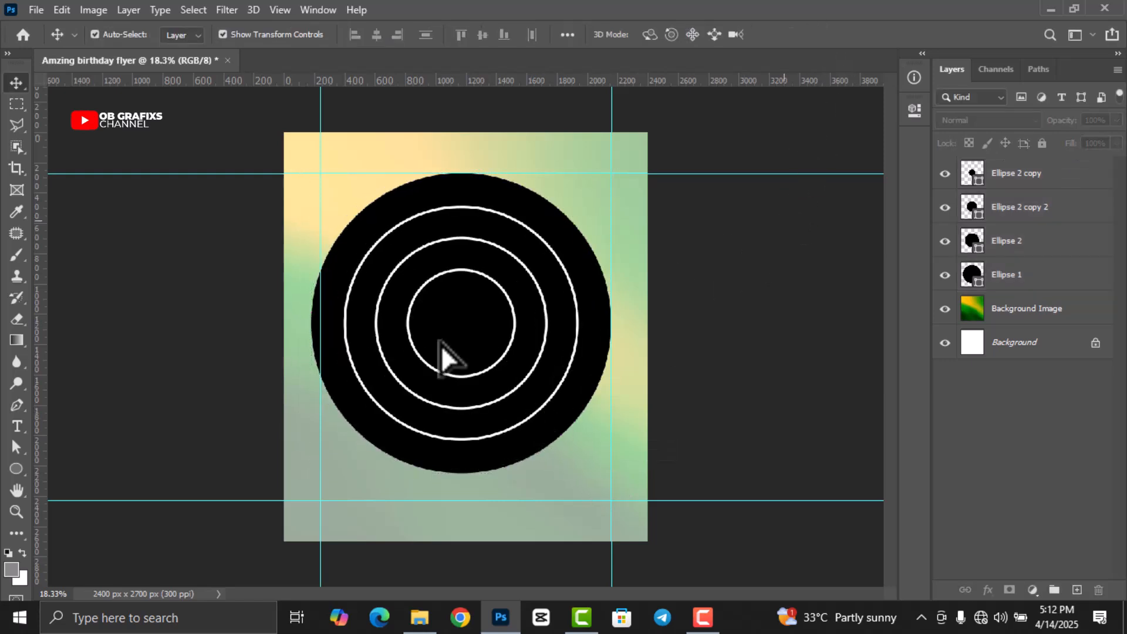
Step: Draw a vertical bar about 28 × 433 px from the black circle's top edge to the middle ring and fill it white
right_click(18, 474)
left_click(84, 469)
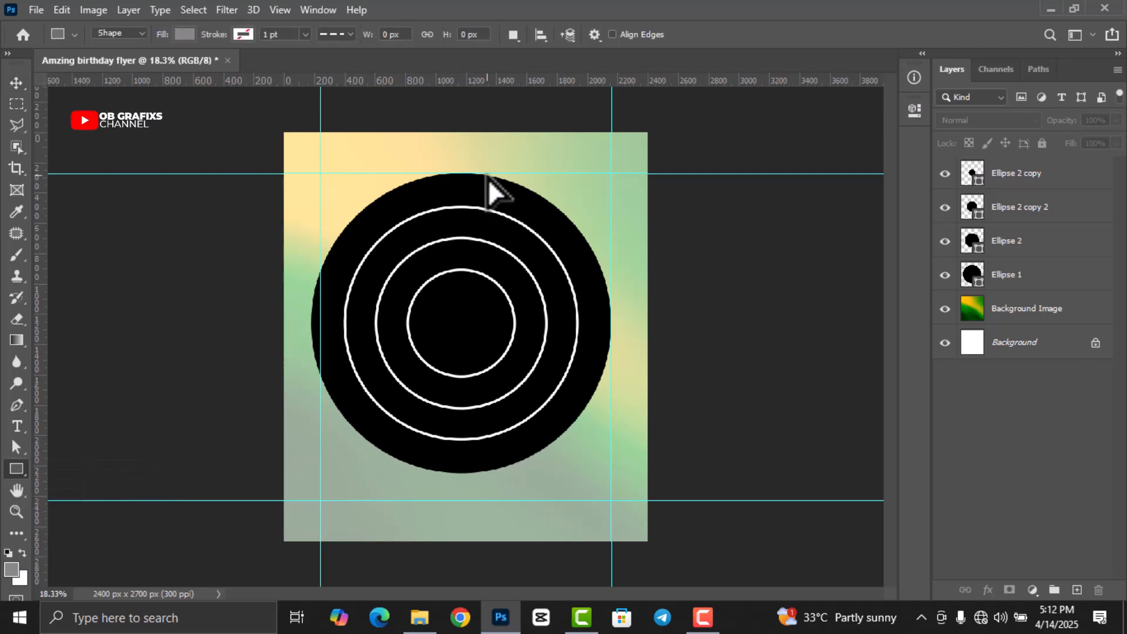
scroll(463, 170, "up", 4)
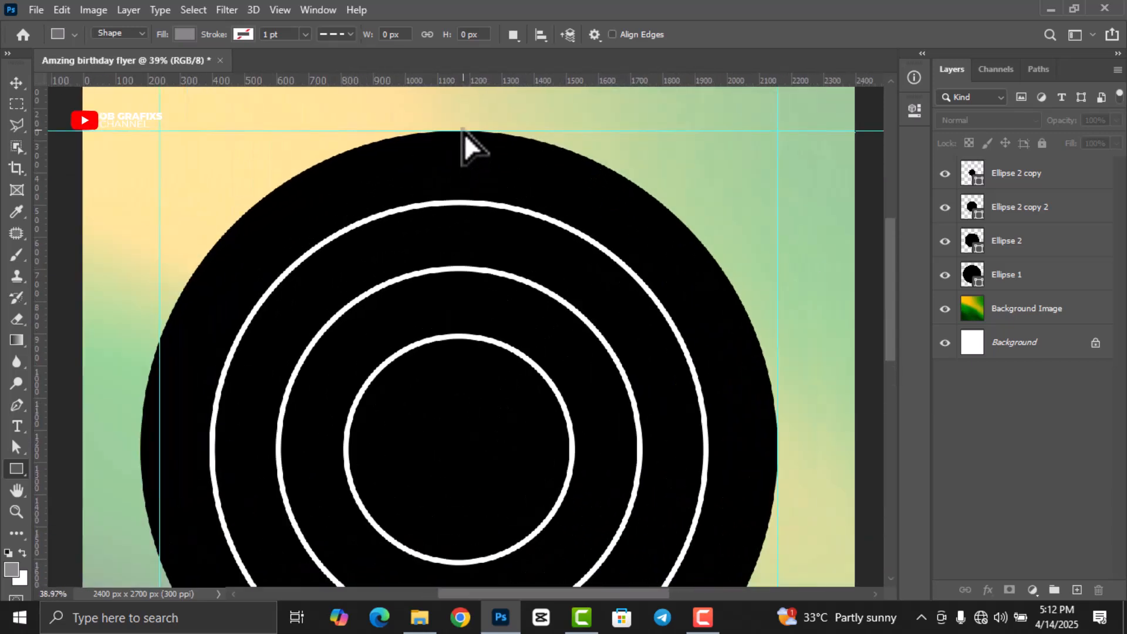
left_click_drag(467, 132, 474, 272)
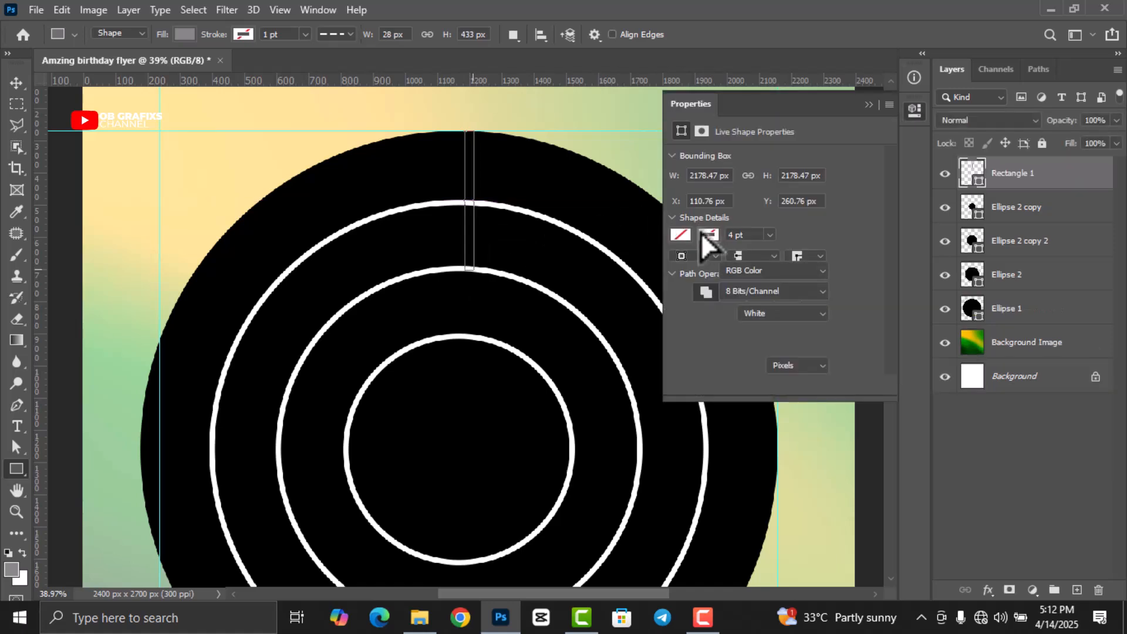
left_click(682, 209)
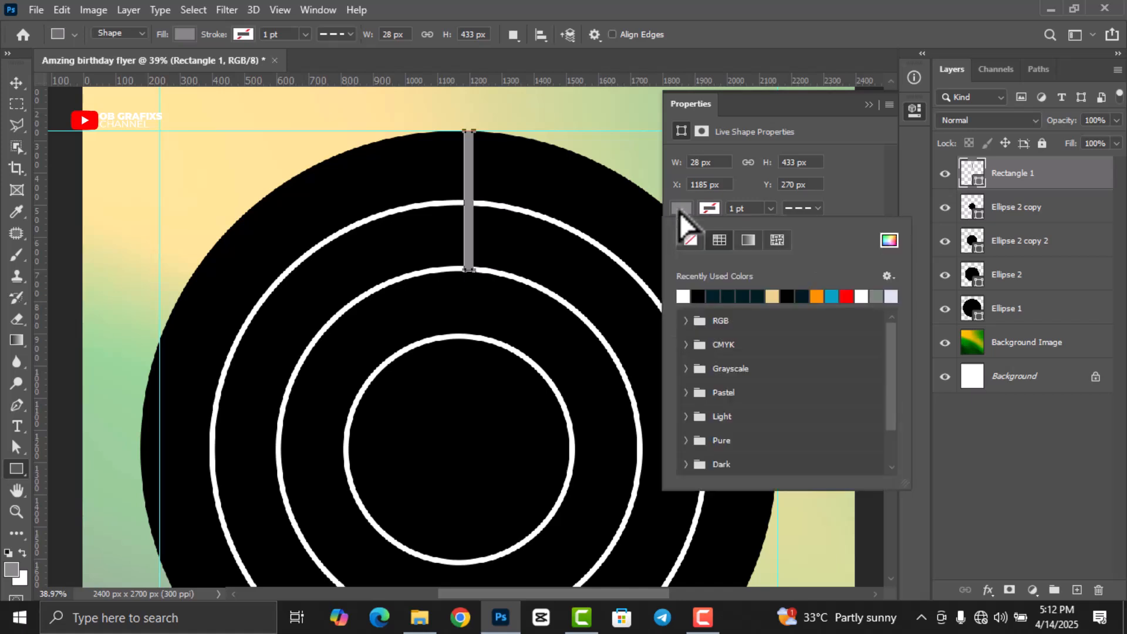
left_click(683, 297)
left_click(931, 121)
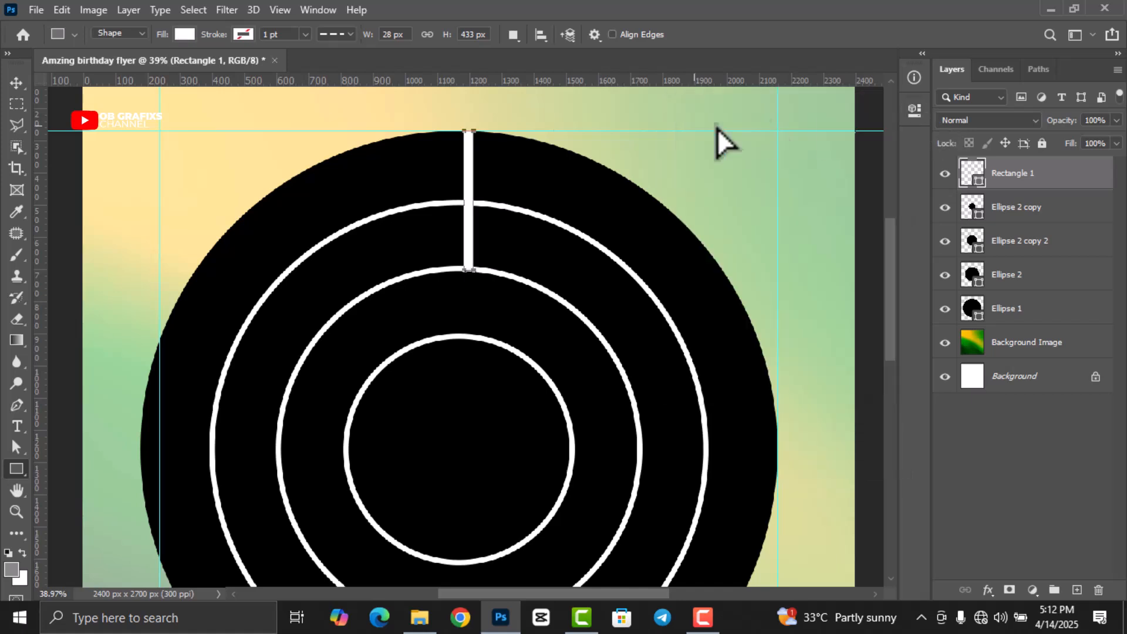
Step: Stretch the white bar upward past the black circle's edge to about 112% height and centre it on the circles
left_click(16, 83)
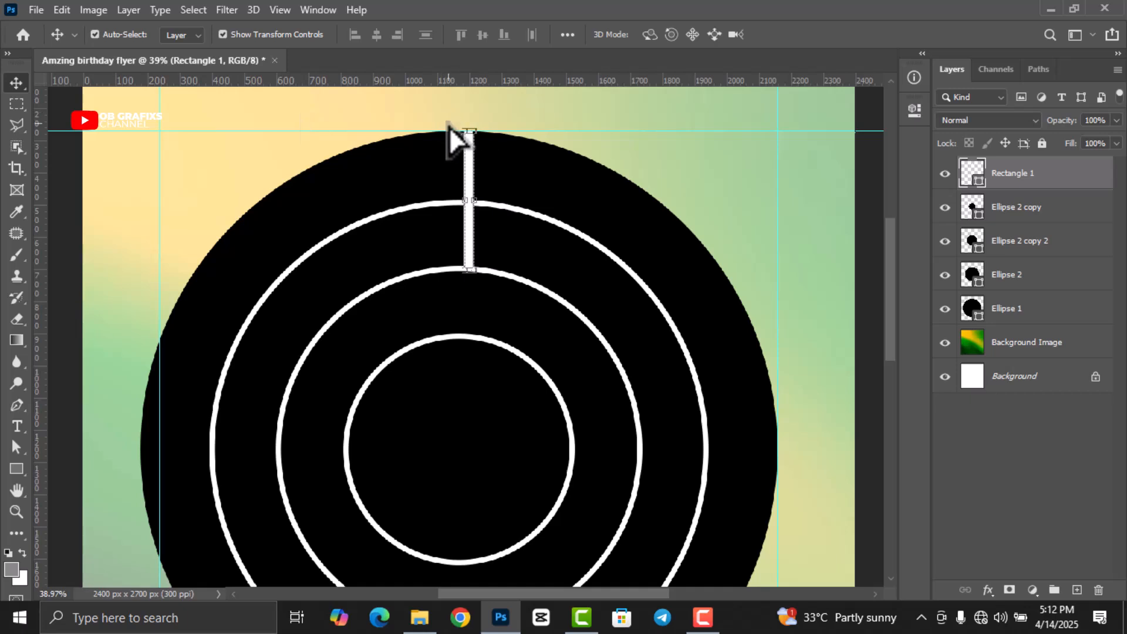
left_click_drag(473, 132, 467, 115)
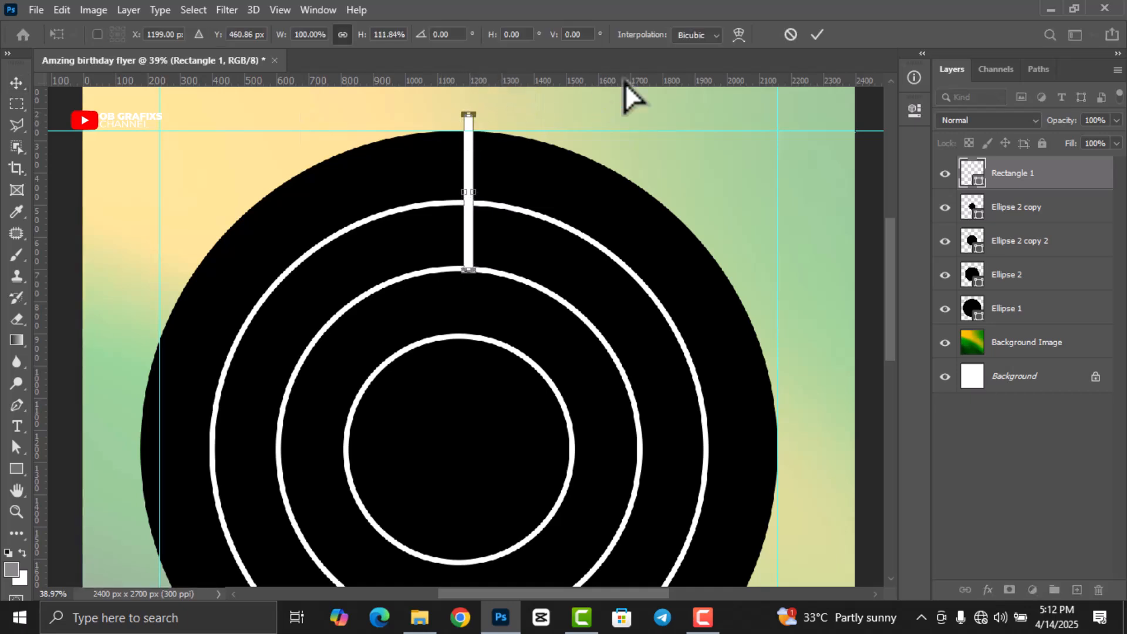
left_click(810, 35)
scroll(474, 139, "up", 4)
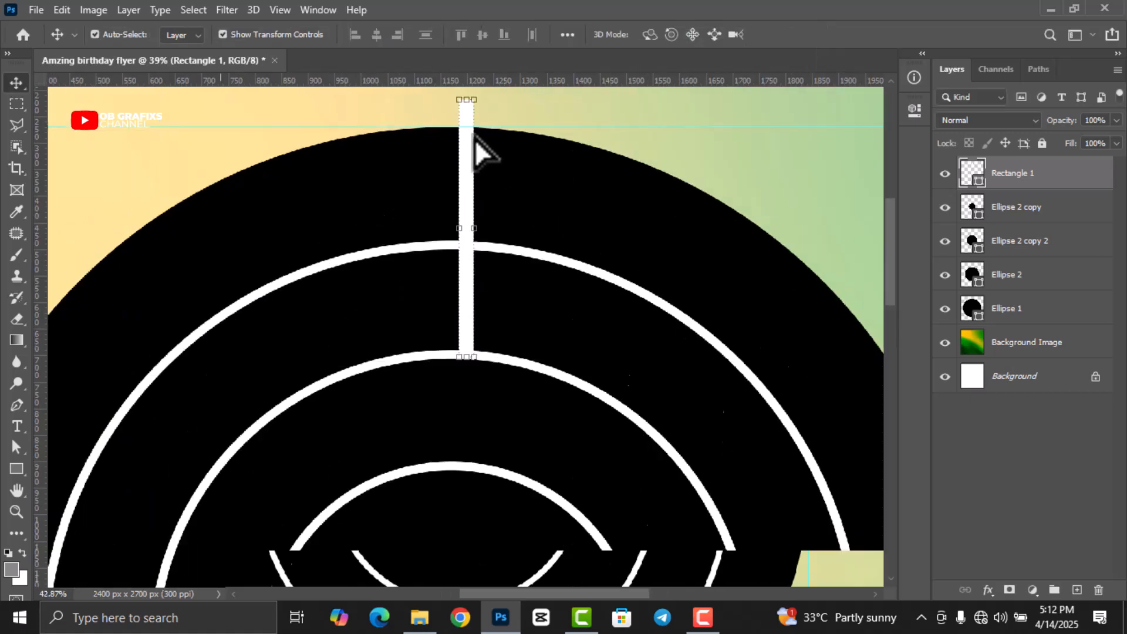
scroll(480, 245, "down", 4)
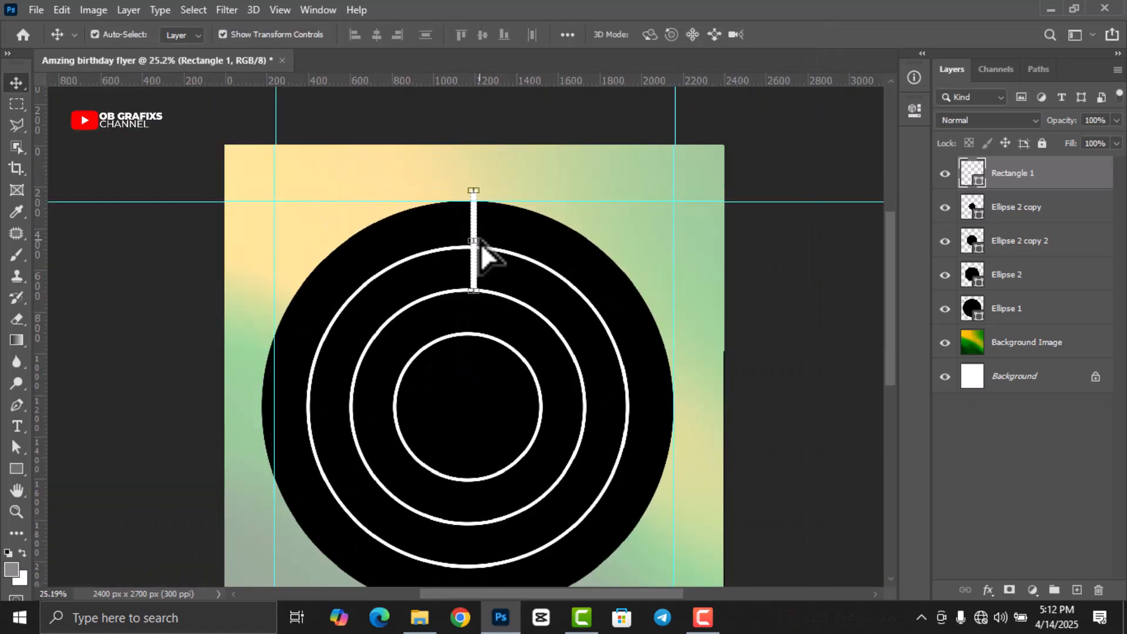
left_click_drag(475, 231, 471, 230)
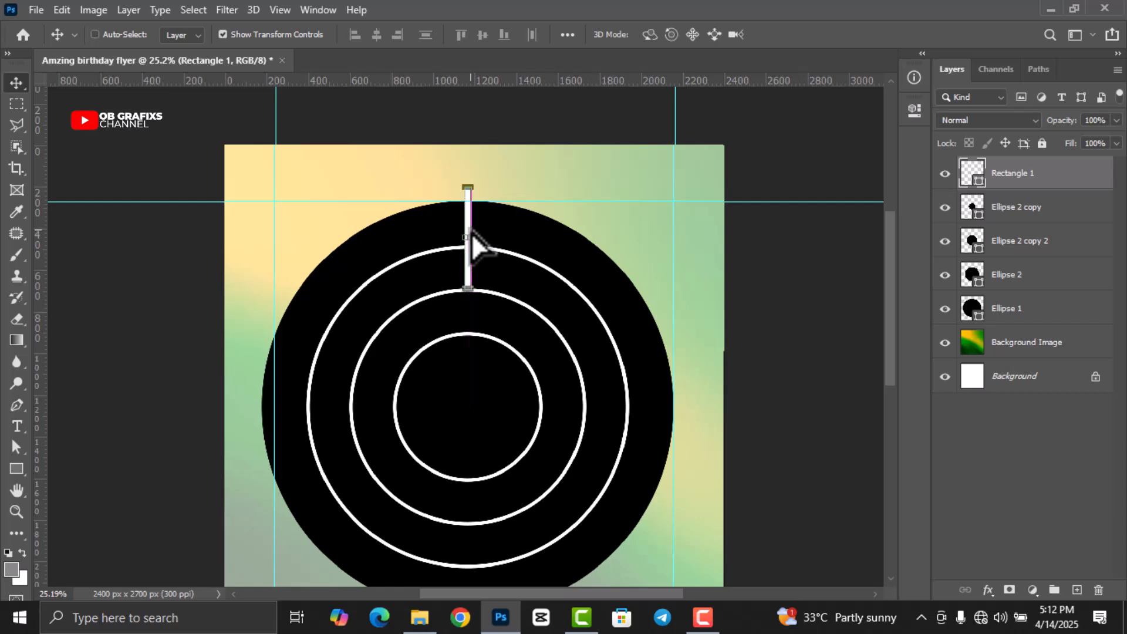
Step: Duplicate the white bar and place the copy at the foot of the black circle, running outward from the middle ring
key("ctrl+j")
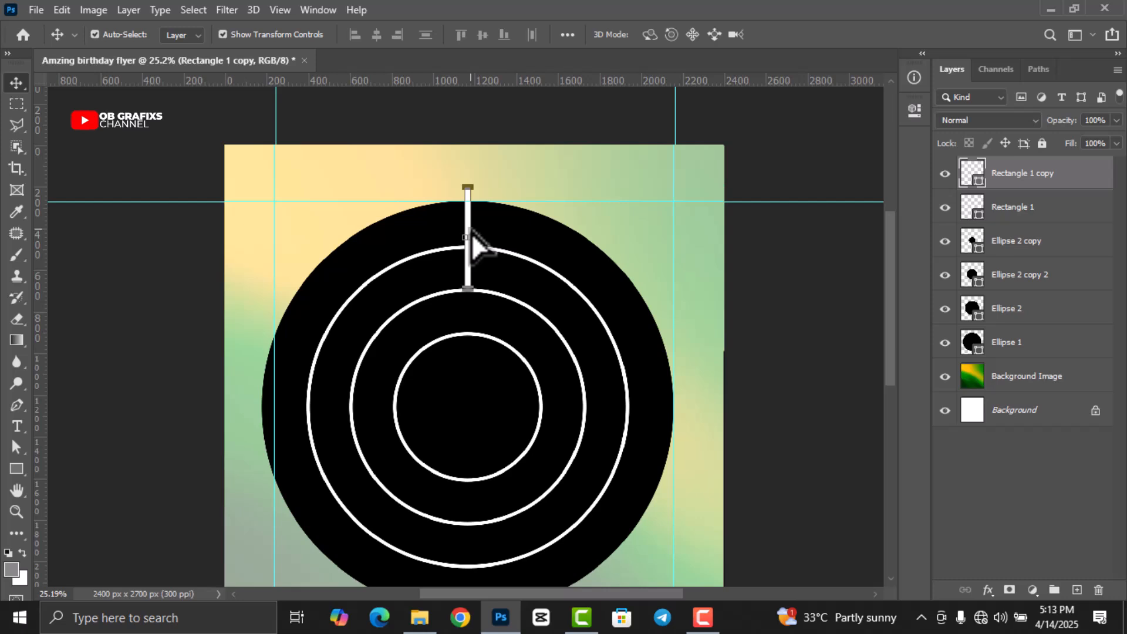
left_click_drag(470, 229, 470, 526)
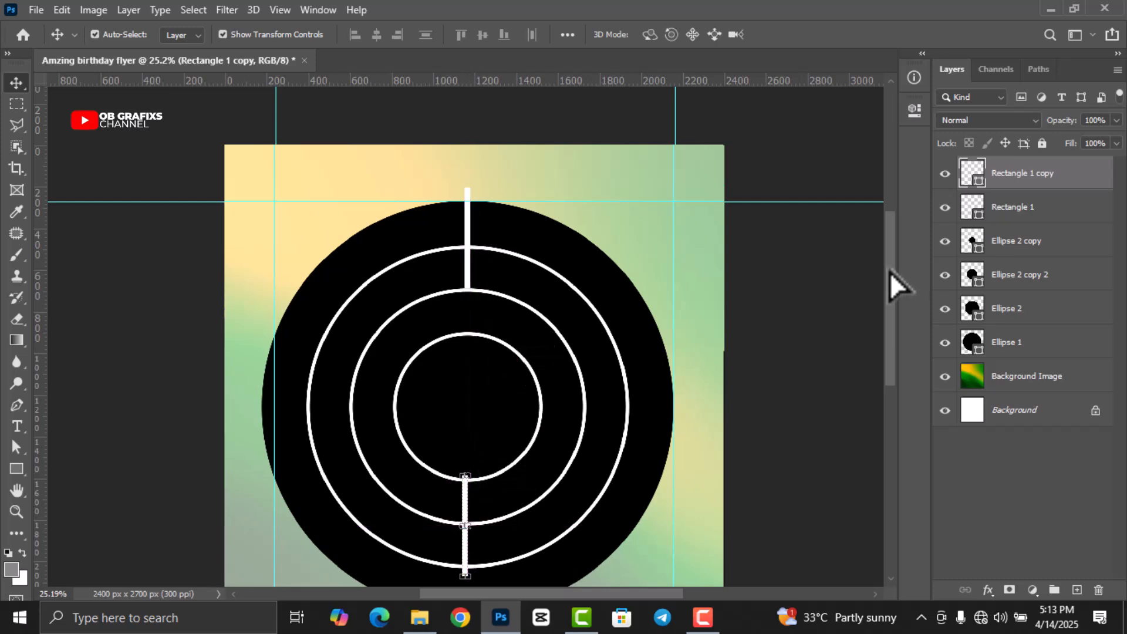
scroll(889, 273, "down", 3)
left_click_drag(467, 423, 469, 466)
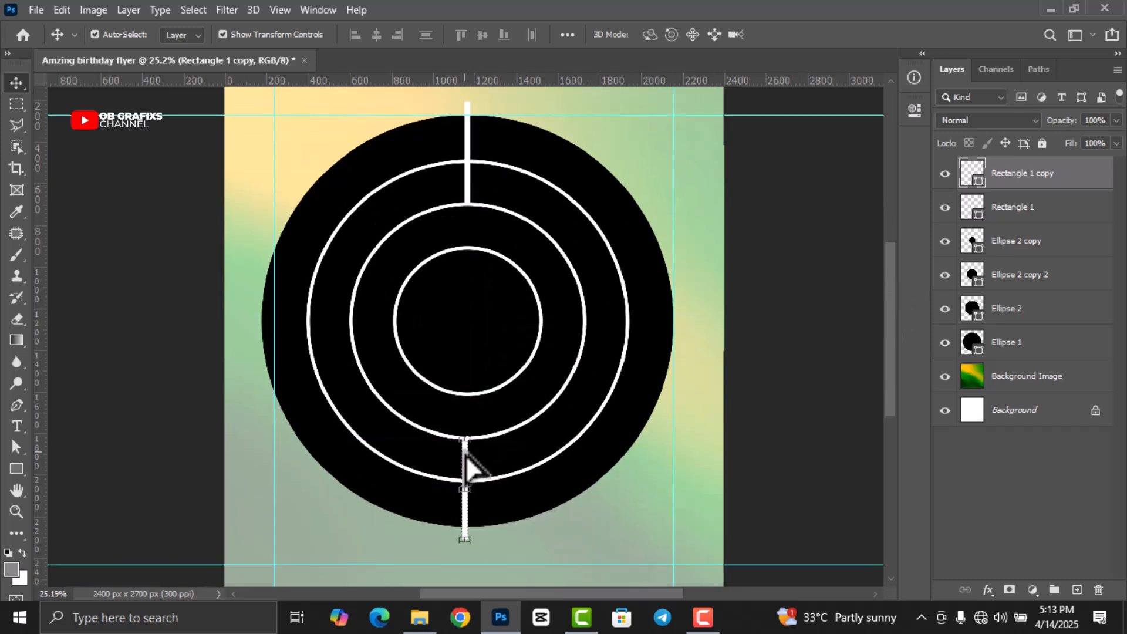
left_click(785, 375)
Step: Duplicate both vertical bars and rotate the copies a quarter turn to form matching horizontal bars on both sides
scroll(540, 178, "down", 2)
scroll(540, 179, "up", 2)
scroll(533, 149, "down", 2)
scroll(495, 364, "up", 1)
scroll(463, 188, "up", 2)
scroll(457, 201, "down", 1)
left_click(457, 200)
left_click(1052, 180, "shift")
right_click(1020, 192)
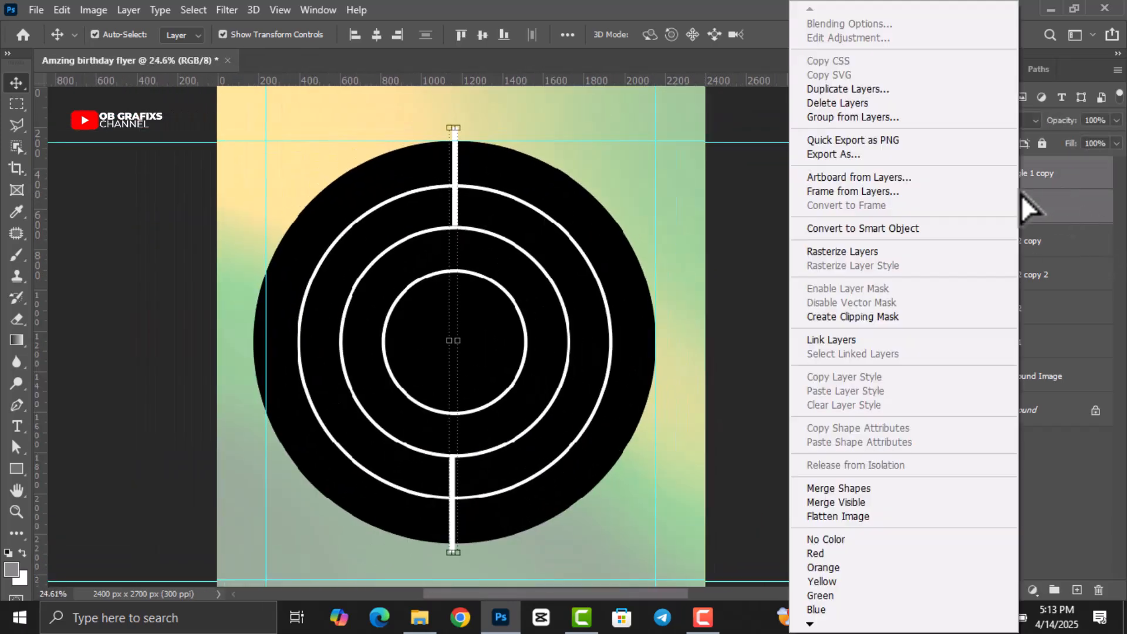
left_click(868, 92)
left_click(691, 158)
left_click_drag(471, 120, 681, 345)
key("Return")
scroll(605, 302, "down", 2)
scroll(528, 308, "up", 2)
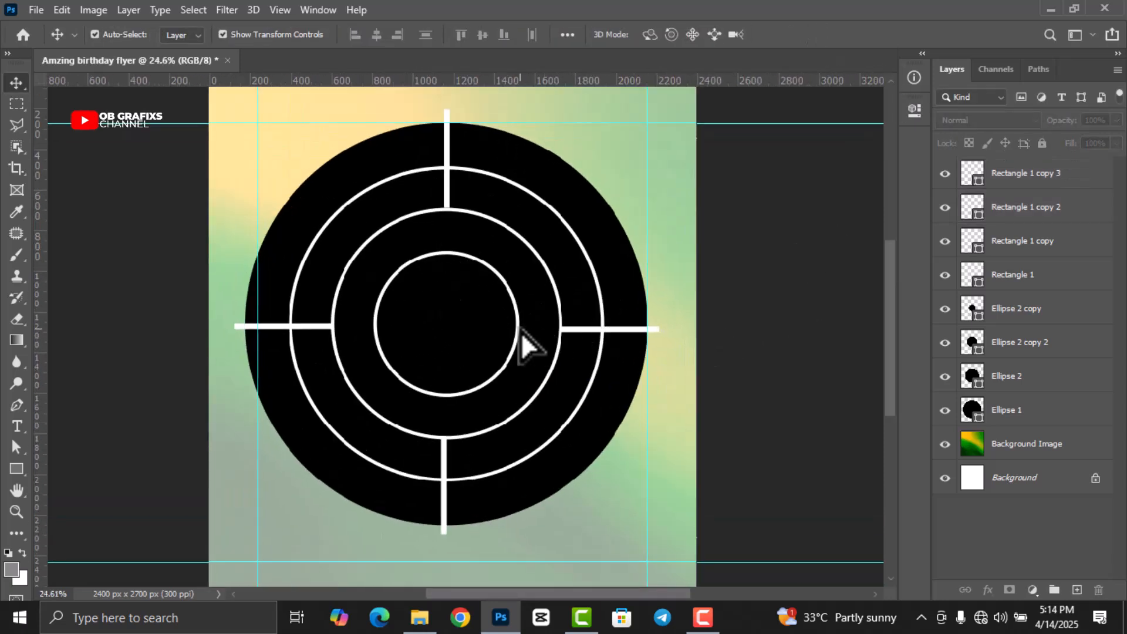
Step: Extend the upper bar to about 136% of its length and lengthen the right bar, both reaching the innermost ring
left_click(449, 207)
left_click_drag(448, 211, 447, 257)
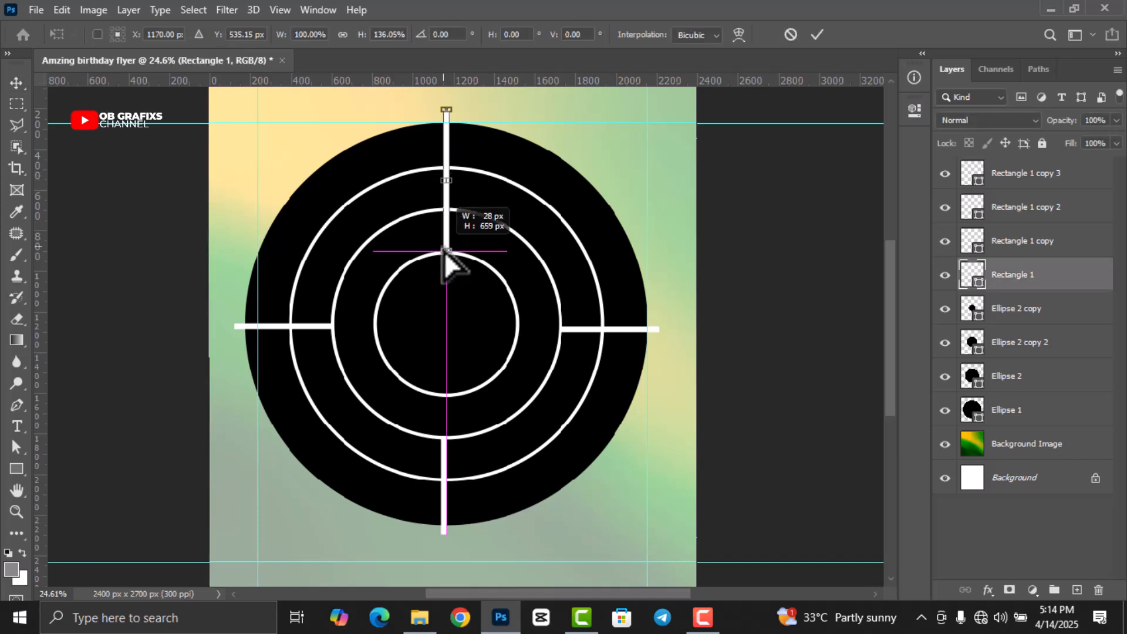
left_click(810, 36)
scroll(495, 284, "up", 3)
left_click(693, 419)
left_click_drag(693, 418, 606, 418)
left_click(815, 35)
Step: Extend the left bar to about 142% of its length and lengthen the lower bar, both reaching the innermost ring
left_click(203, 411)
left_click_drag(213, 410, 298, 411)
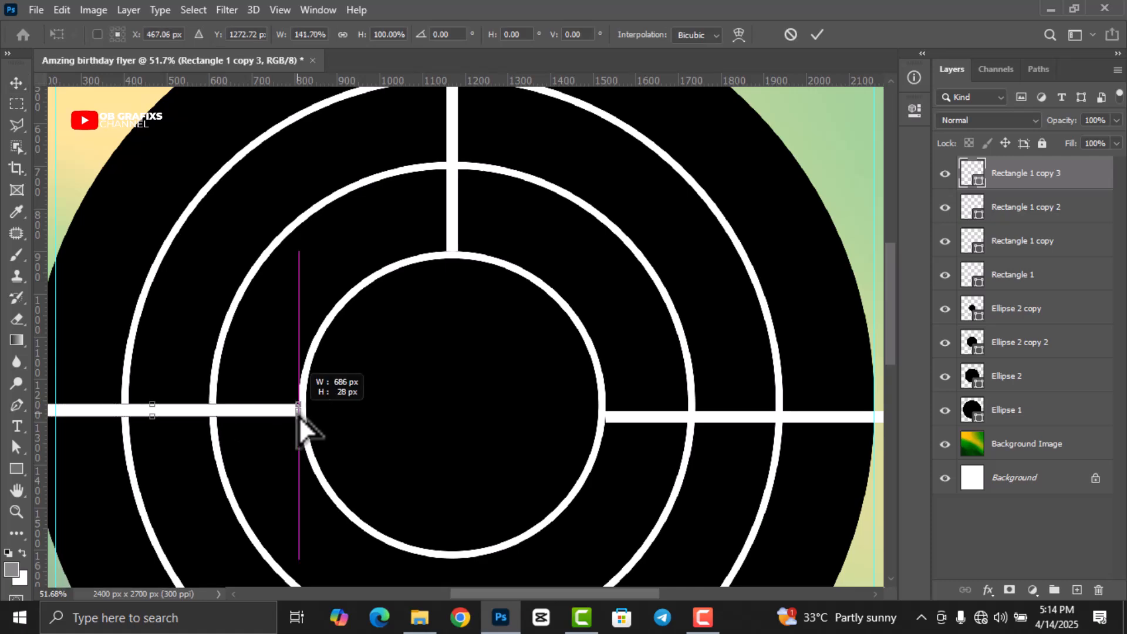
left_click(716, 414)
scroll(498, 439, "down", 3)
scroll(456, 393, "up", 4)
left_click(437, 336)
scroll(438, 336, "up", 1)
left_click_drag(433, 320, 434, 215)
key("Return")
scroll(501, 400, "down", 4)
scroll(448, 171, "up", 2)
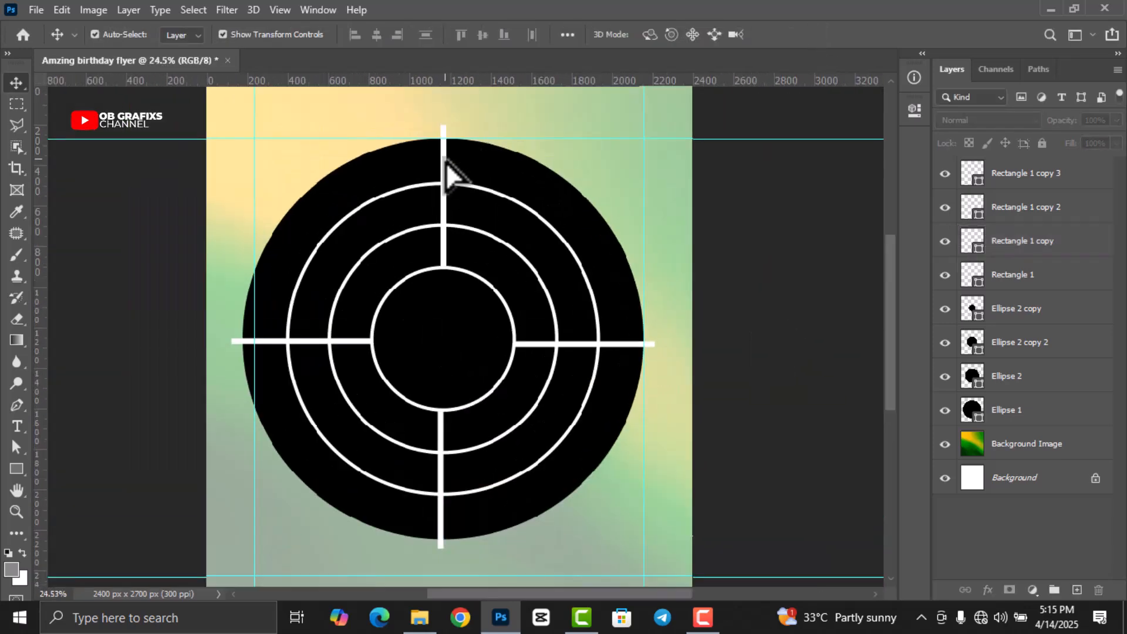
Step: Duplicate the upper vertical bar and tilt the copy across the upper-right part of the circle, running outward from the middle ring
left_click(446, 163)
left_click_drag(446, 163, 542, 176)
left_click_drag(559, 137, 590, 153)
left_click_drag(531, 235, 539, 214)
left_click(815, 35)
left_click(740, 170)
Step: Duplicate the upper-right diagonal bar and rotate the copy to a shallower angle between it and the horizontal right bar
scroll(677, 235, "up", 5)
left_click(472, 154)
left_click_drag(473, 154, 534, 231)
left_click_drag(599, 148, 679, 207)
left_click_drag(556, 236, 604, 275)
scroll(613, 320, "down", 2)
scroll(550, 138, "up", 2)
left_click(817, 34)
left_click_drag(763, 220, 754, 222)
scroll(757, 226, "down", 1)
mouse_move(548, 236)
left_mouse_down()
mouse_move(538, 236)
mouse_move(547, 244)
left_mouse_up()
left_click_drag(649, 364, 673, 327)
scroll(673, 328, "down", 3)
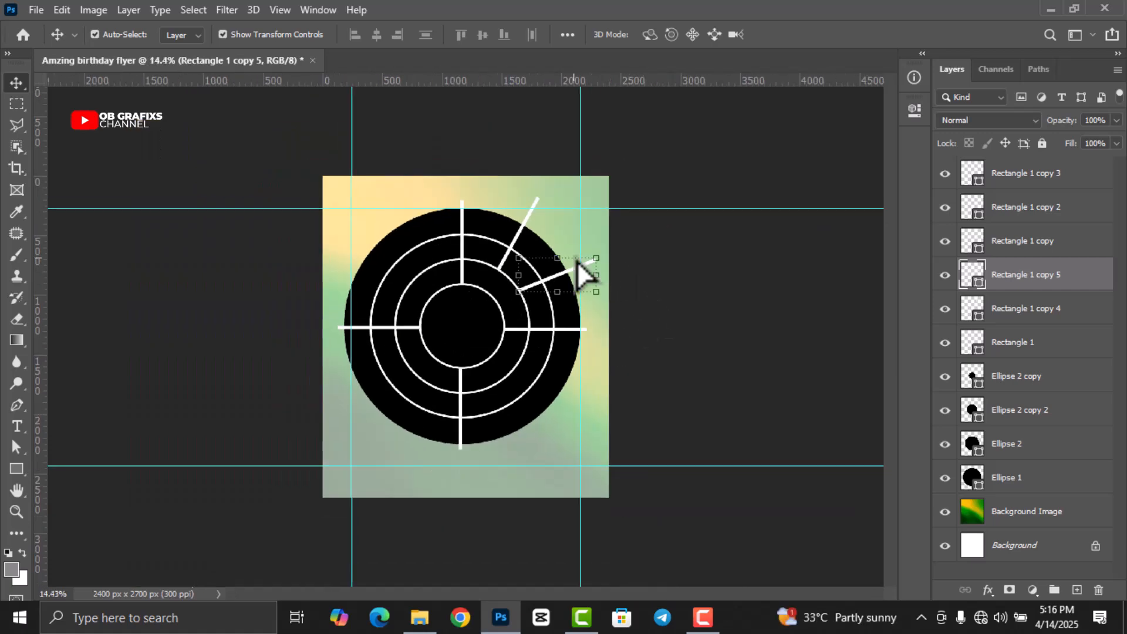
Step: Duplicate the upper vertical bar and rotate the copy diagonally across the upper-left rings, running outward from the middle ring
scroll(596, 269, "up", 2)
scroll(465, 170, "up", 2)
left_click_drag(463, 188, 347, 246)
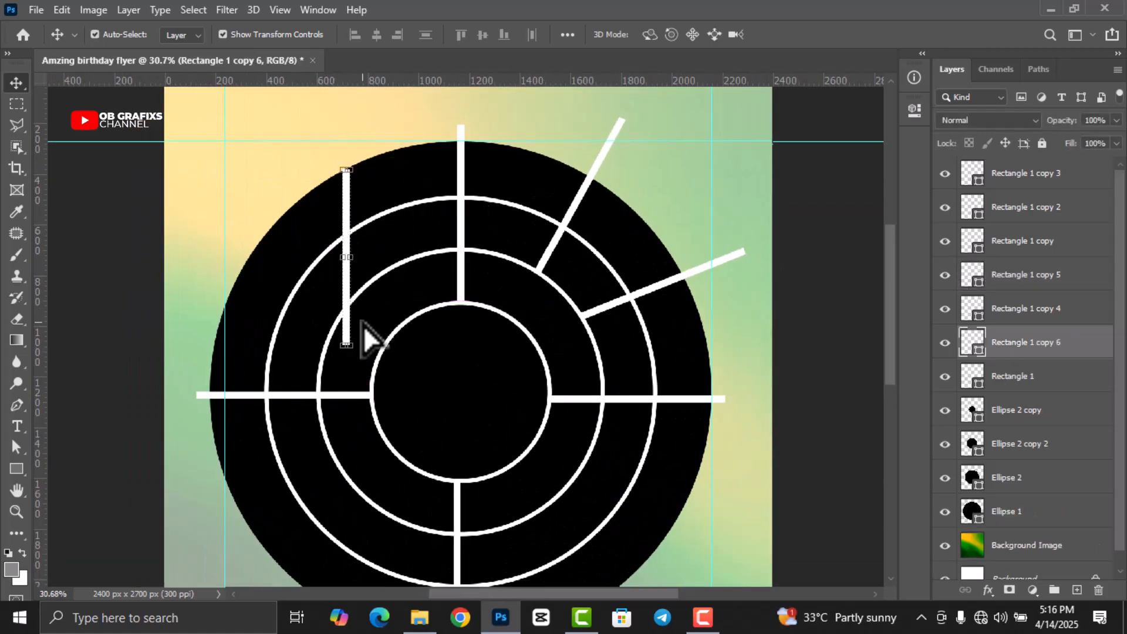
key("ctrl+t")
left_click_drag(342, 166, 270, 181)
left_click_drag(367, 286, 324, 258)
left_click(817, 35)
scroll(470, 288, "up", 4)
scroll(517, 338, "down", 5)
left_click(775, 110)
scroll(522, 323, "up", 3)
Step: Duplicate the upper-left diagonal bar and rotate the copy to a shallow angle above the left bar, starting at the outer ring
left_click(316, 261)
key("ctrl+j")
left_click_drag(324, 271, 288, 338)
left_click_drag(332, 396, 277, 339)
left_click_drag(125, 290, 176, 308)
left_click_drag(273, 359, 238, 352)
left_click(816, 34)
scroll(277, 335, "up", 6)
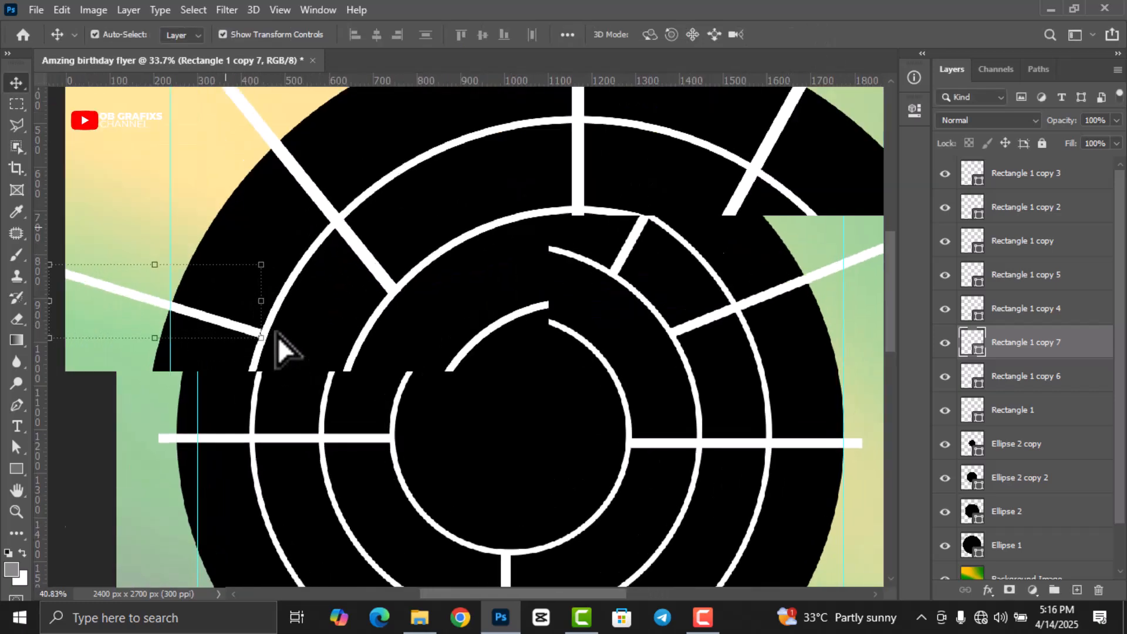
scroll(334, 297, "down", 6)
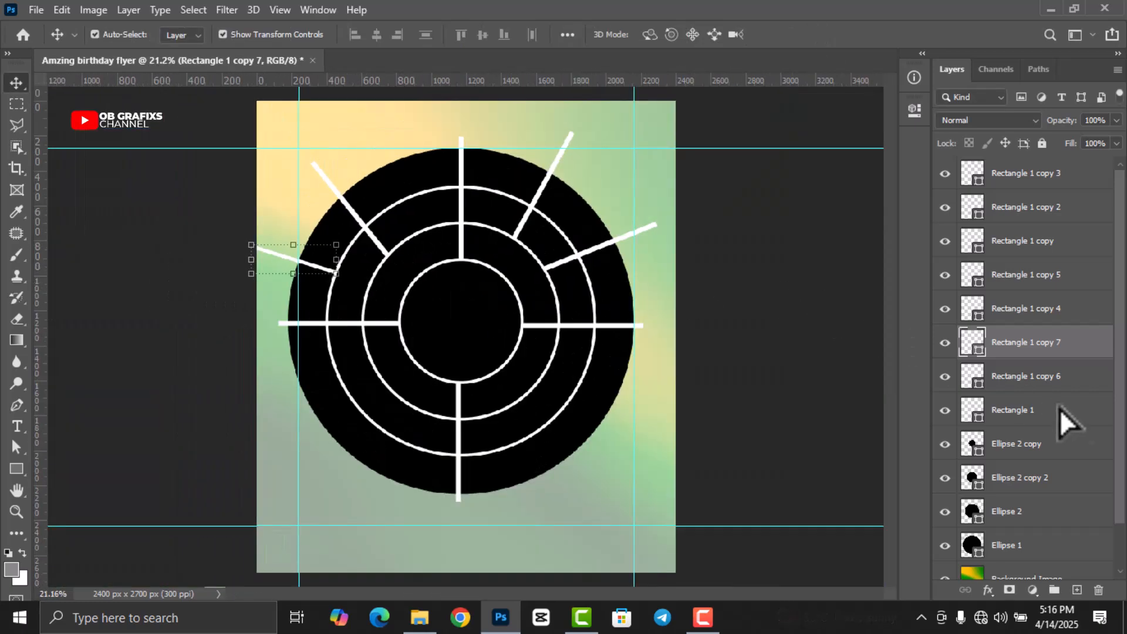
Step: Rasterize all the layers from Ellipse 1 up to Rectangle 1 copy 3 and merge them into one layer
scroll(1058, 458, "down", 1)
left_click(1015, 496)
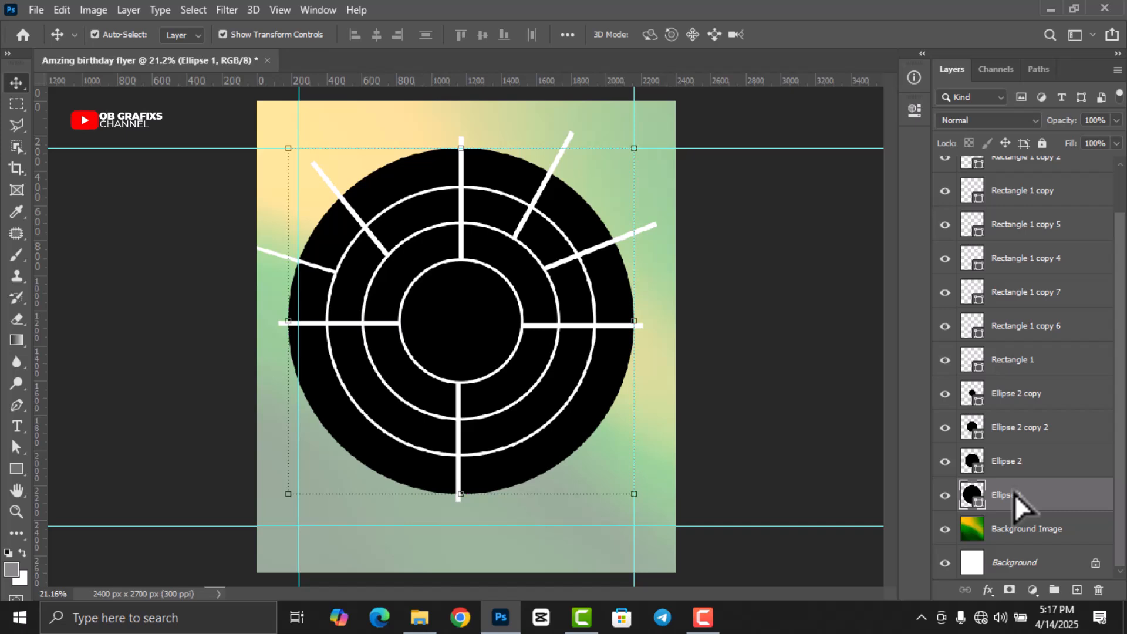
scroll(1014, 494, "up", 1)
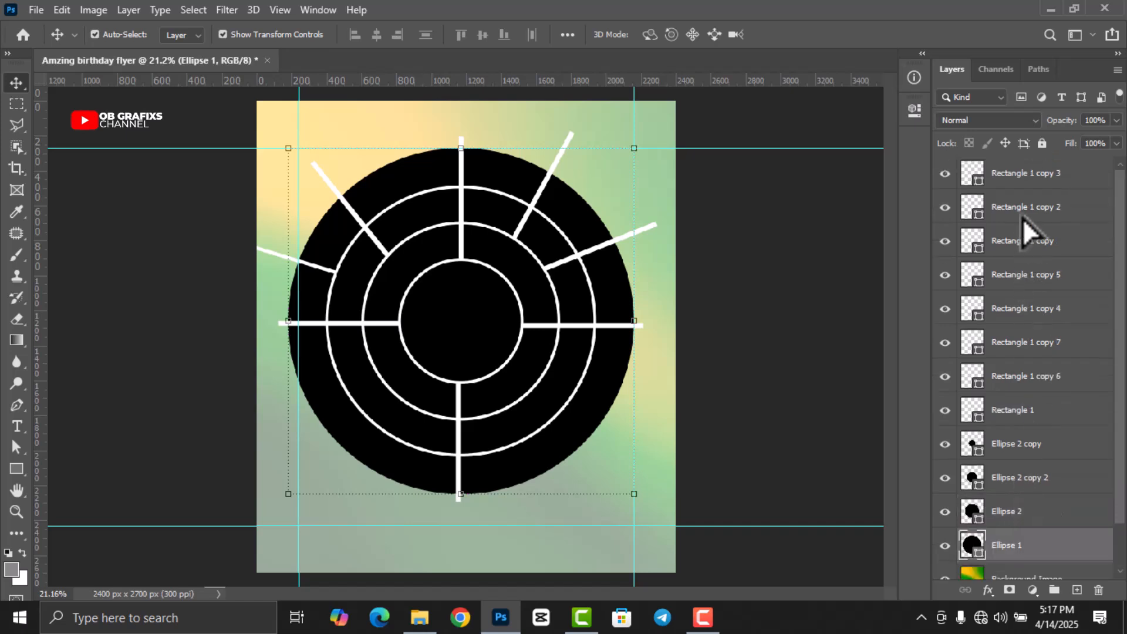
left_click(1033, 177, "shift")
right_click(1040, 290)
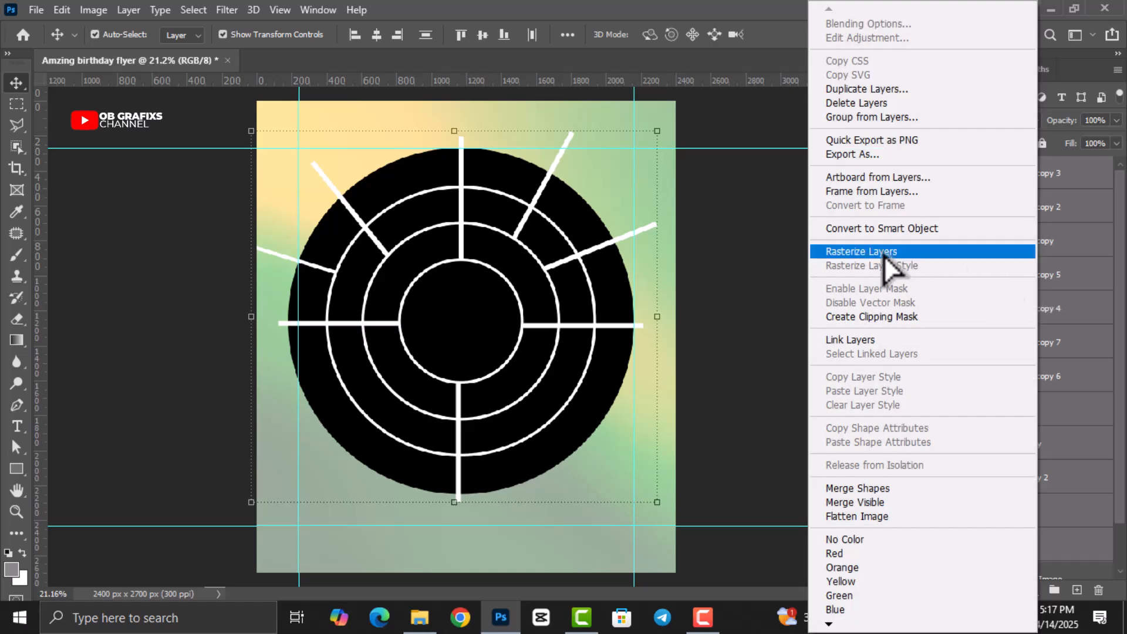
left_click(886, 253)
right_click(1019, 252)
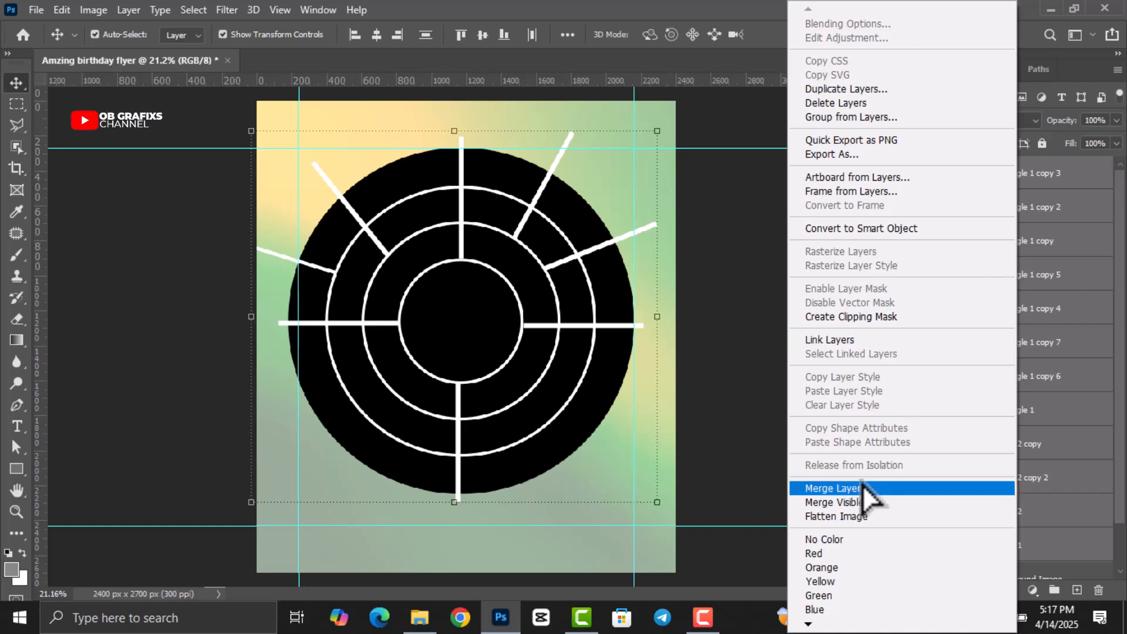
left_click(833, 488)
Step: Scale the merged target graphic down to about 77% and position it in the upper middle of the flyer
left_click_drag(659, 504, 564, 417)
left_click_drag(472, 336, 520, 364)
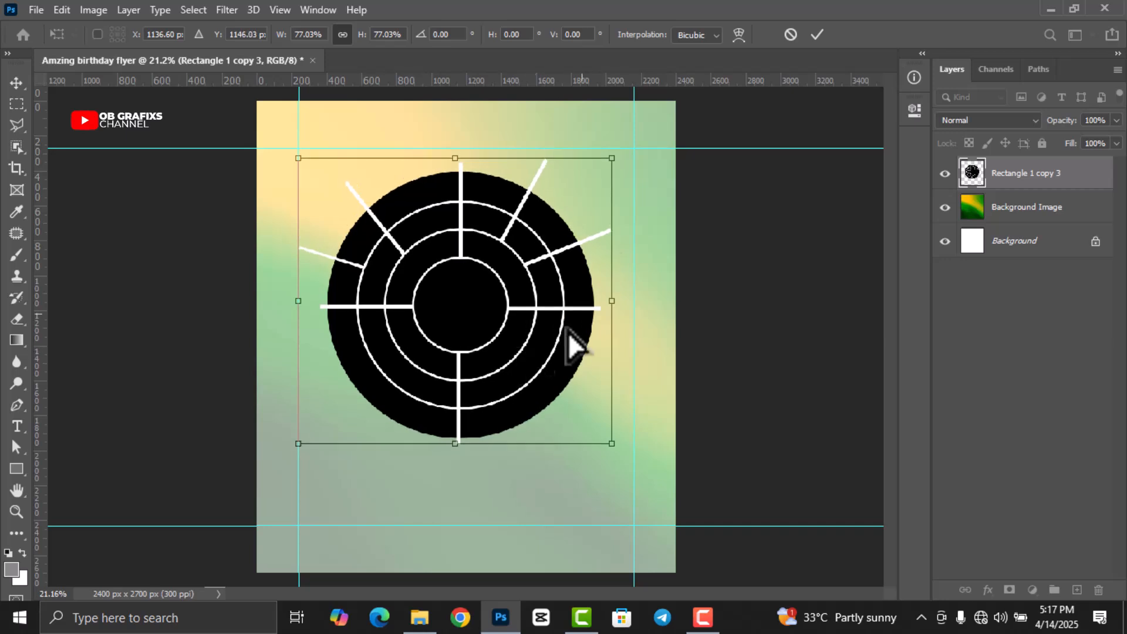
left_click(817, 34)
left_click(786, 311)
scroll(466, 266, "up", 1)
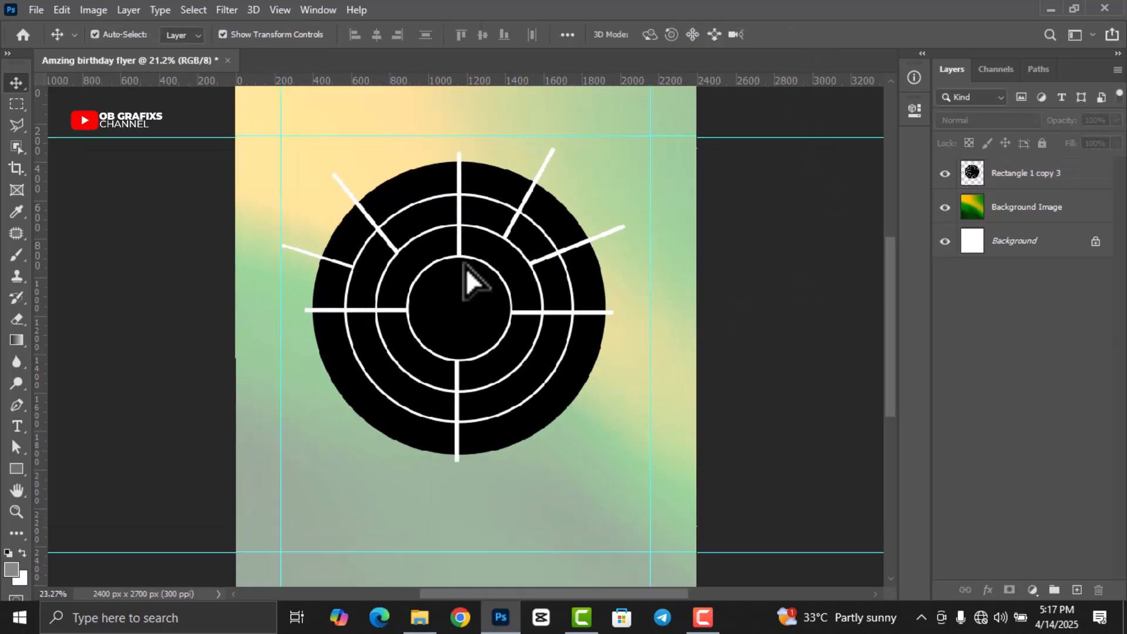
Step: Erase the white rings and bars from the Rectangle 1 copy 3 layer with the Magic Eraser Tool
left_click(18, 324)
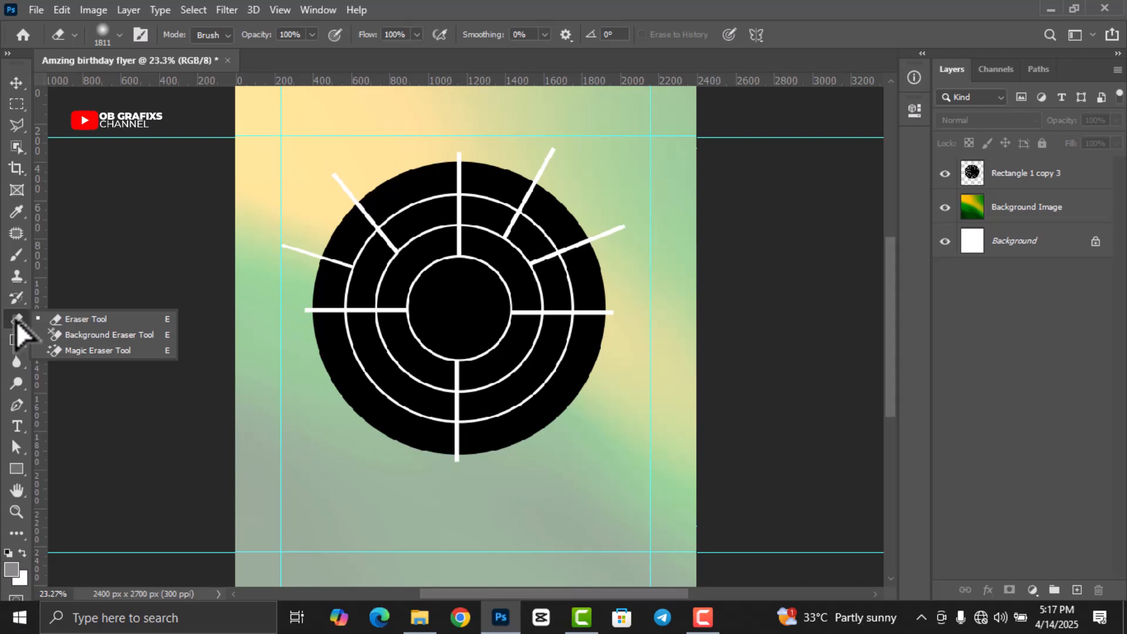
left_click(97, 351)
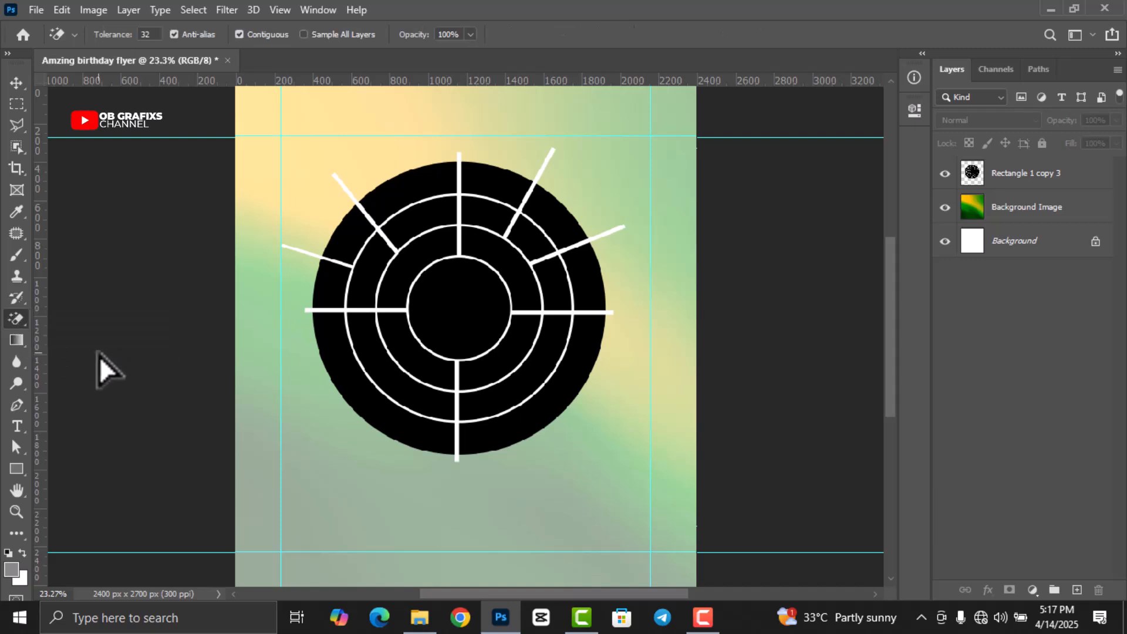
left_click(1069, 174)
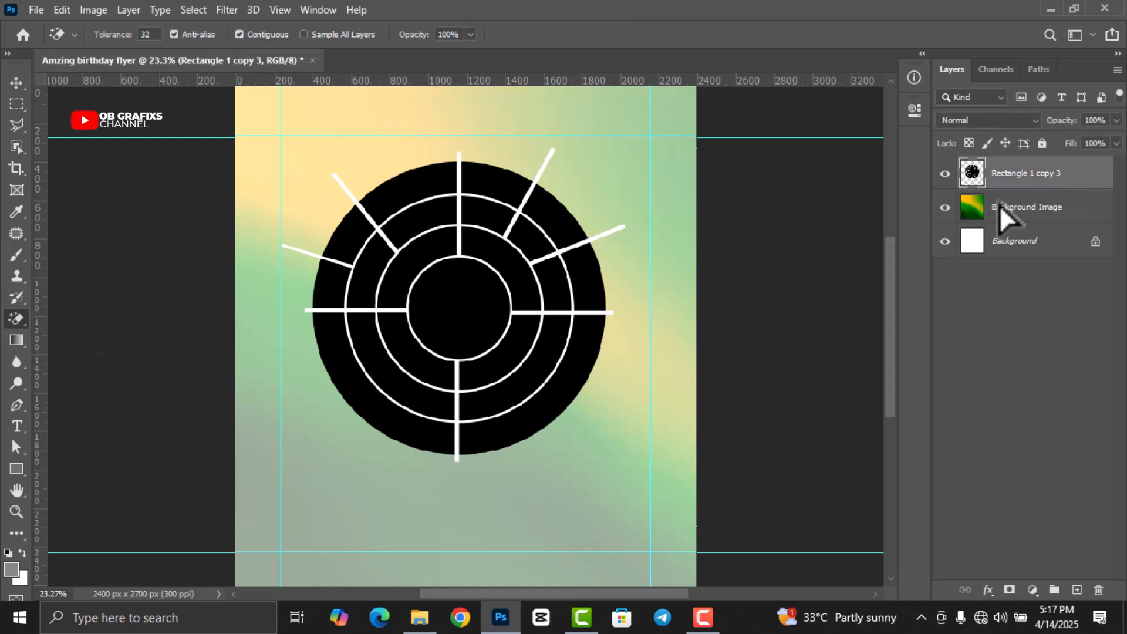
scroll(448, 353, "up", 5)
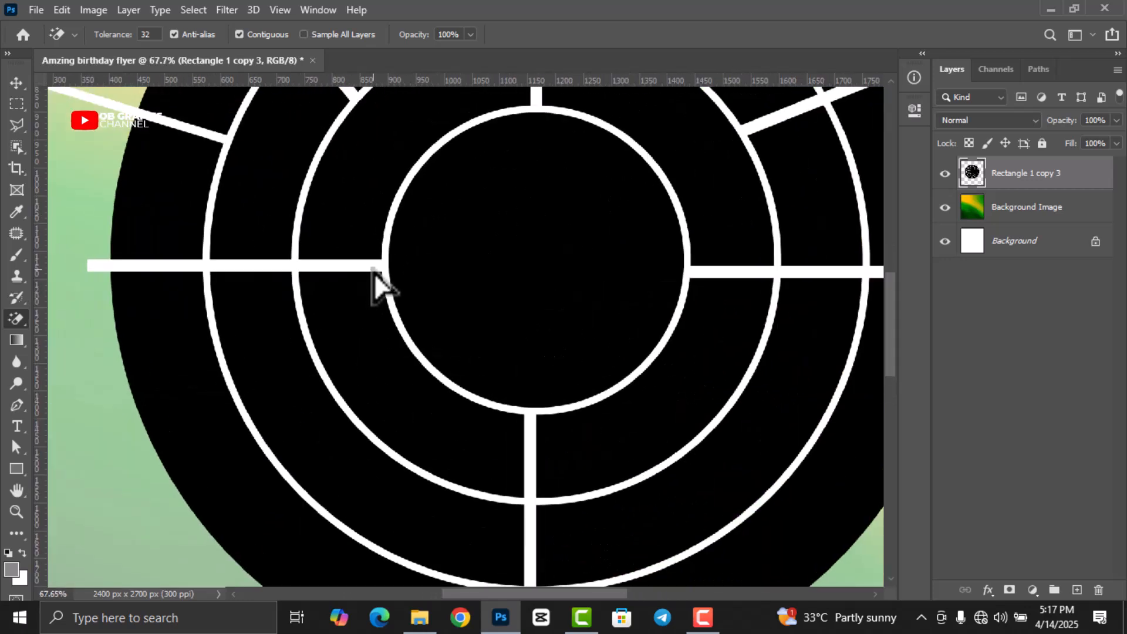
left_click(375, 271)
scroll(453, 292, "down", 5)
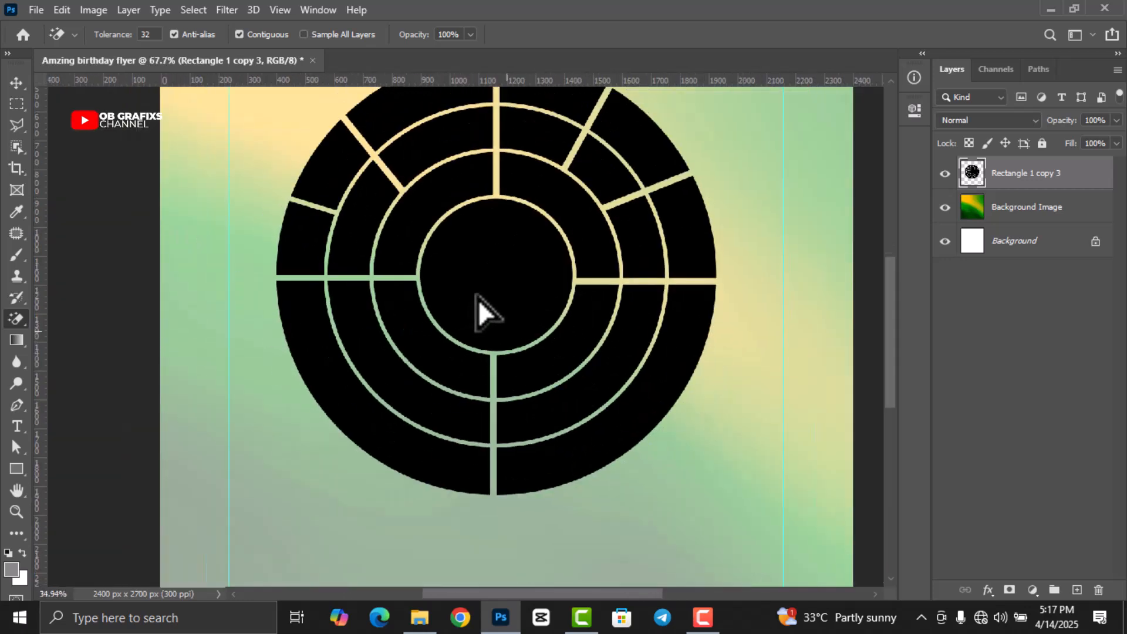
Step: Shrink the cut-out target slightly and move it down so it is centered horizontally on the flyer
left_click(14, 84)
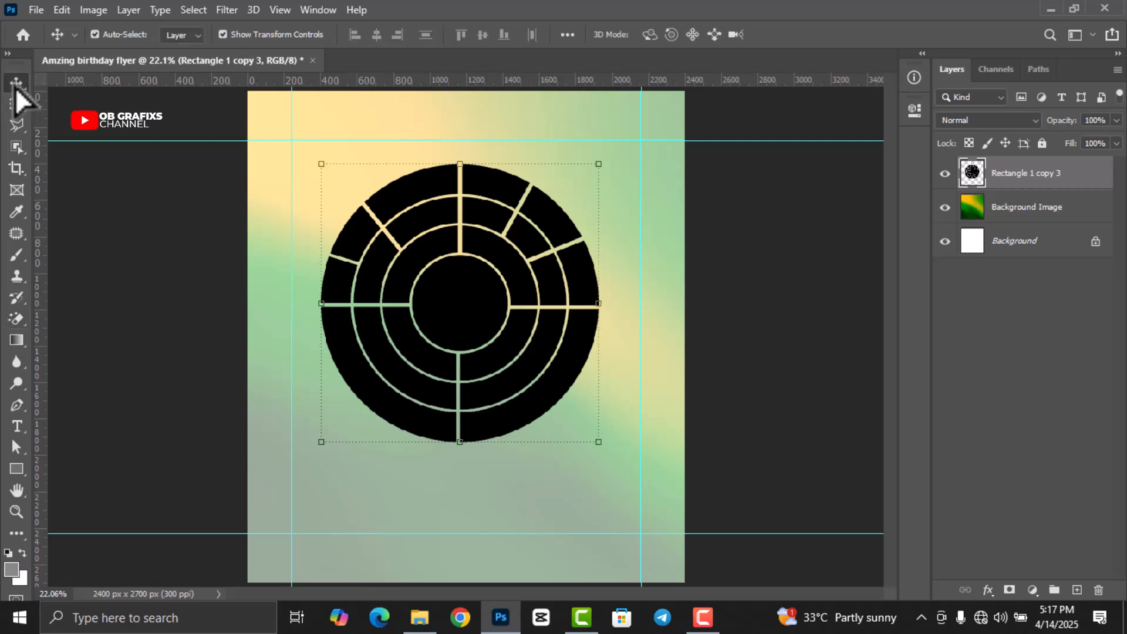
left_click_drag(604, 447, 598, 441)
left_click_drag(538, 362, 490, 405)
left_click(813, 36)
left_click(151, 389)
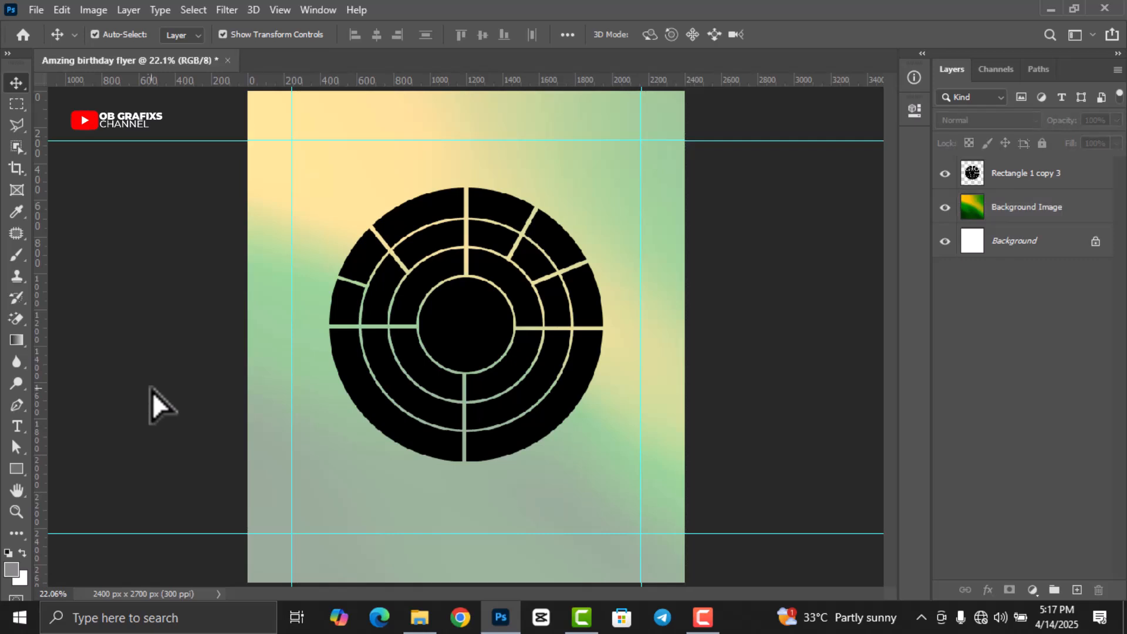
Step: Begin a Polygonal Lasso outline at the outer ring's left gap and trace it around the outside of the circle's lower half
left_click(19, 127)
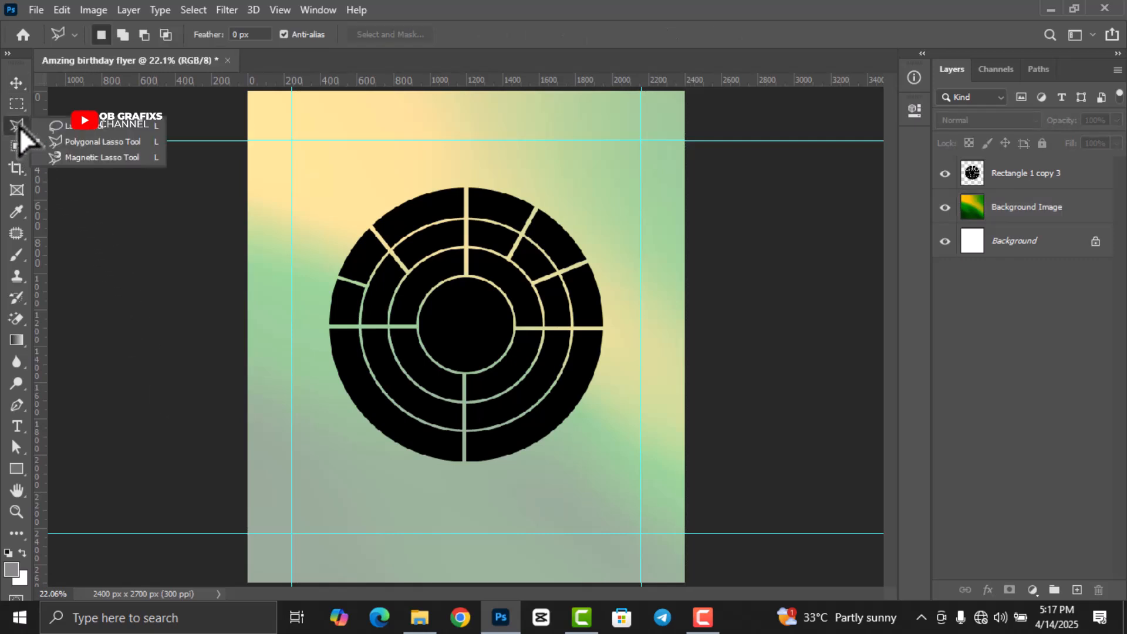
left_click(75, 143)
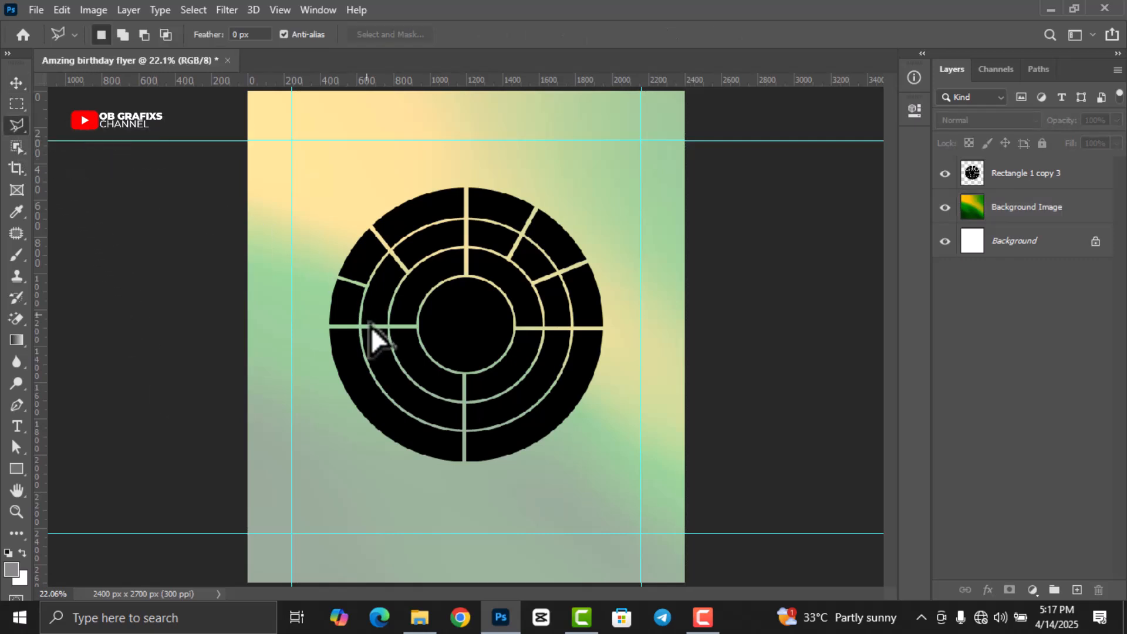
scroll(449, 466, "up", 3)
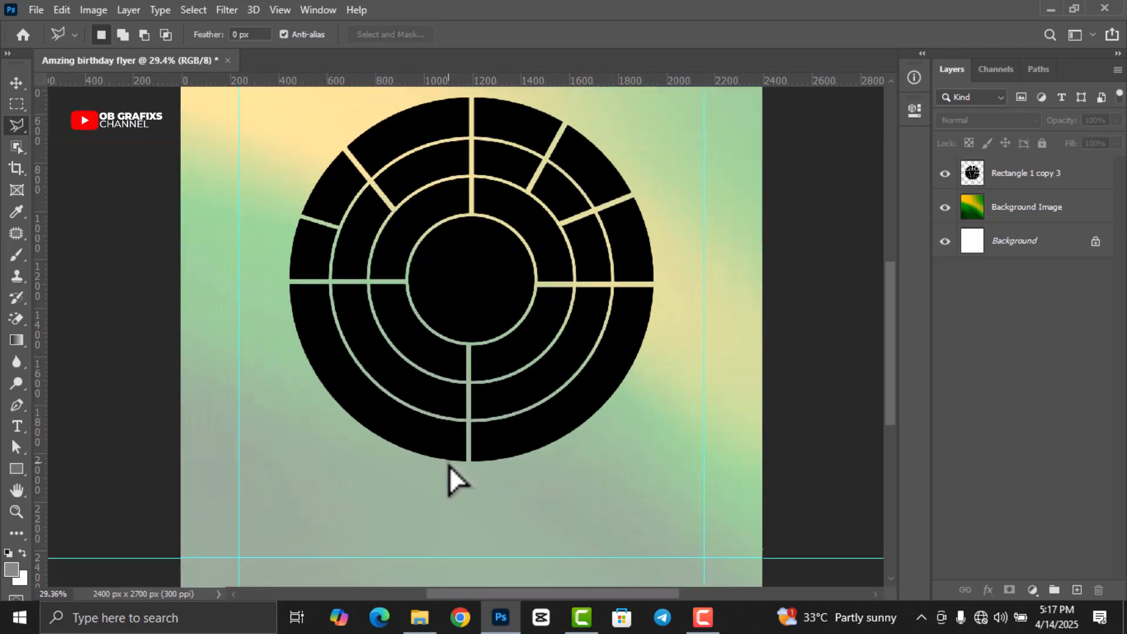
scroll(318, 302, "up", 3)
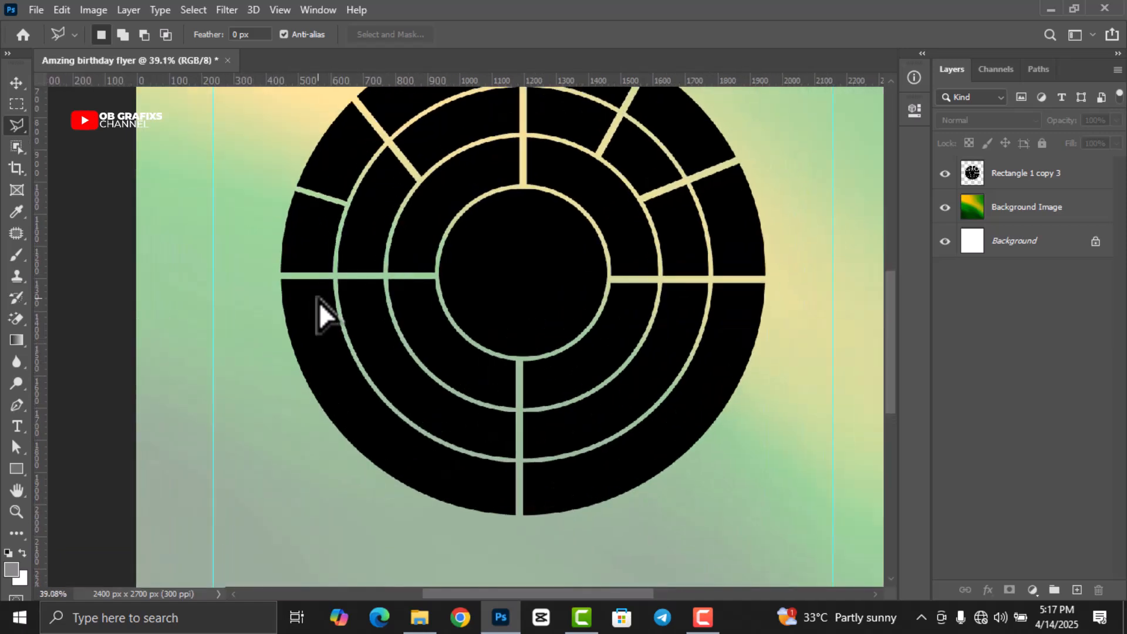
left_click(333, 275)
left_click(267, 277)
left_click(298, 461)
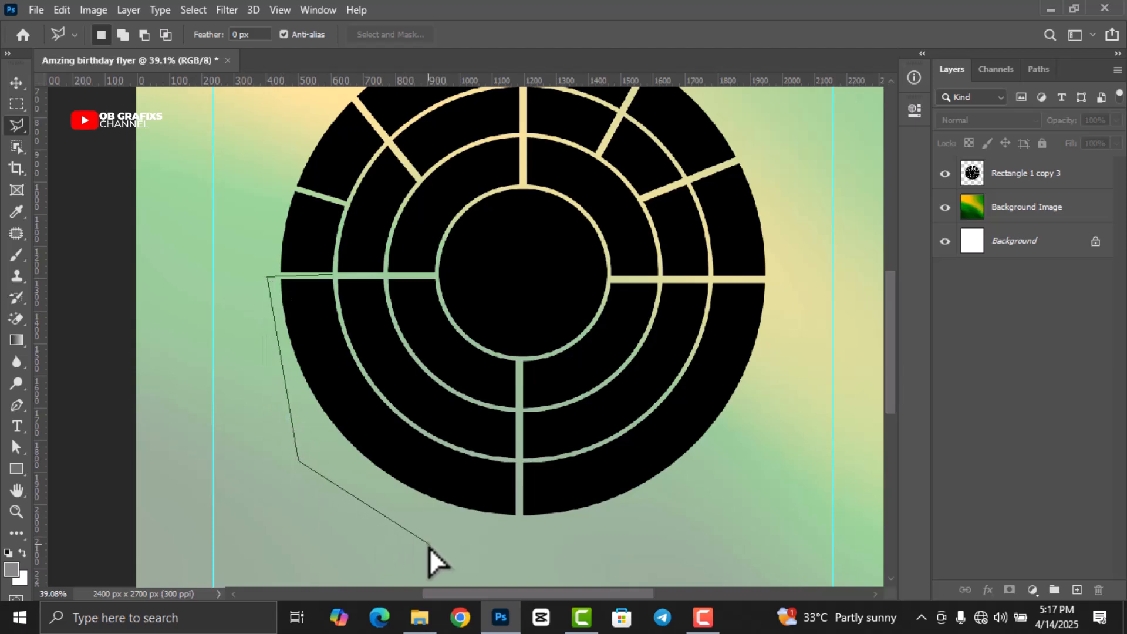
left_click(524, 540)
left_click(697, 502)
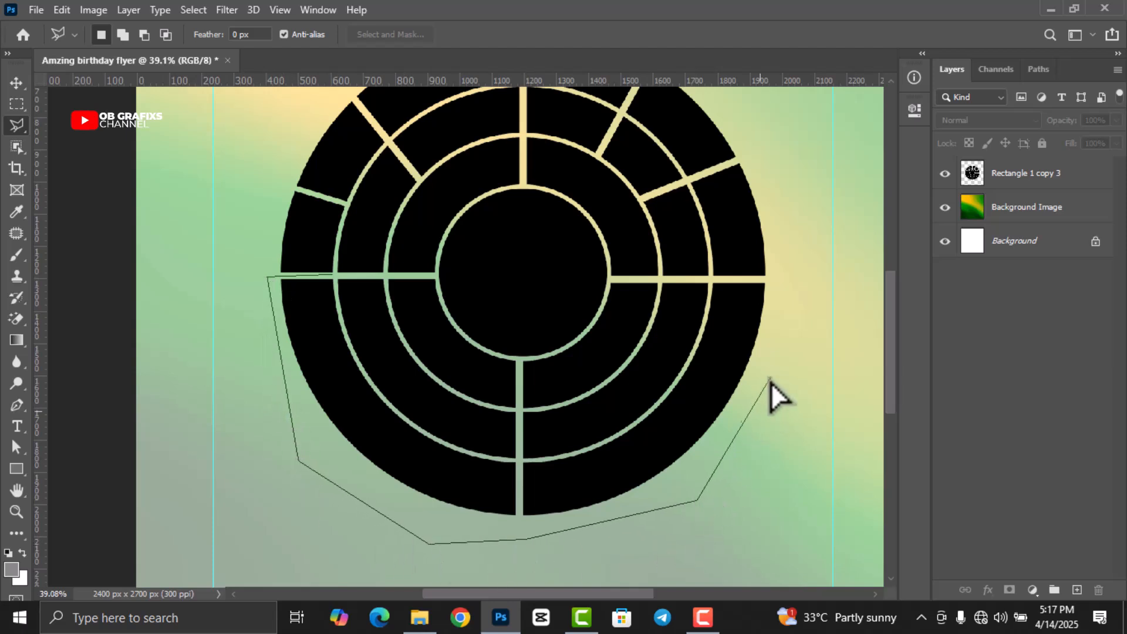
left_click(784, 343)
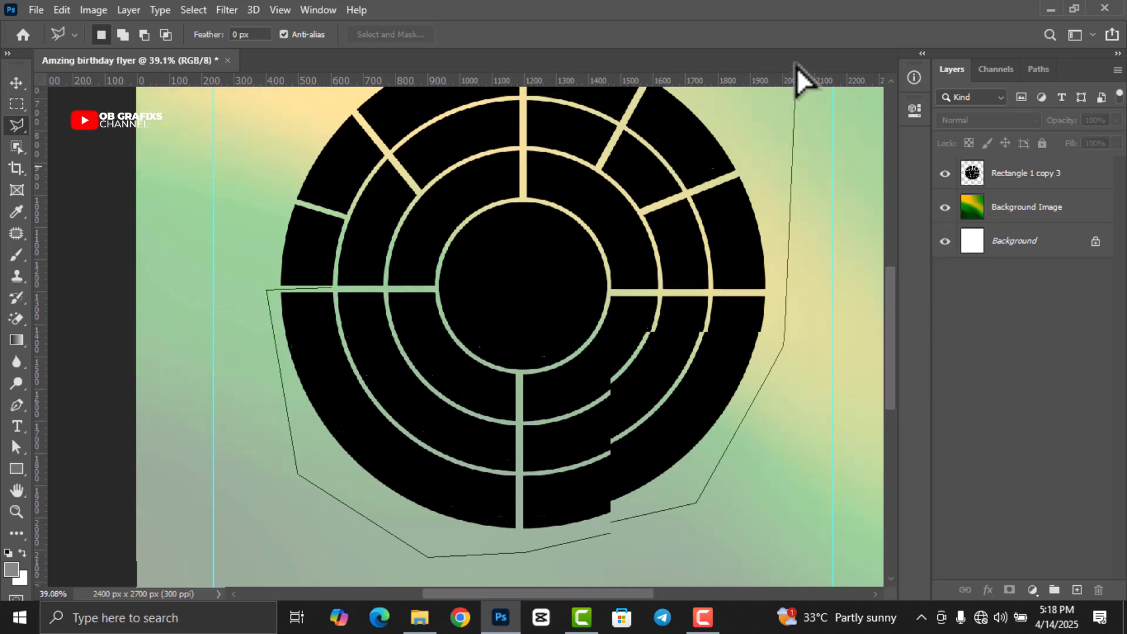
Step: Continue the lasso outline around the outside of the circle's upper half to the outer end of the upper-left diagonal gap
left_click(791, 163)
left_click(770, 159)
left_click(453, 154)
left_click(294, 205)
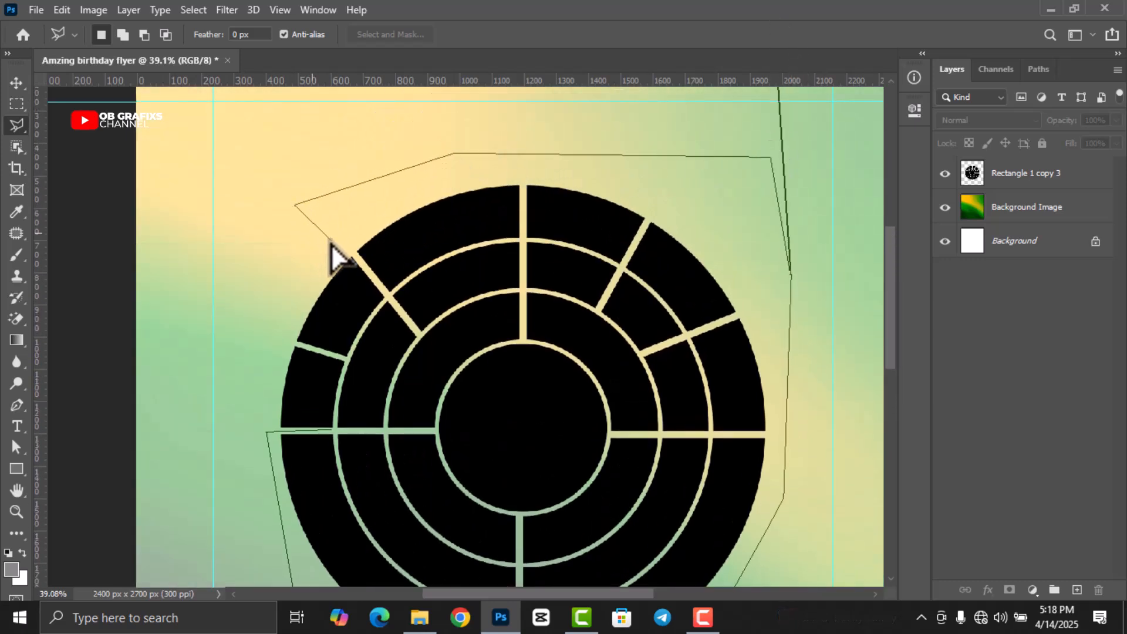
left_click(347, 241)
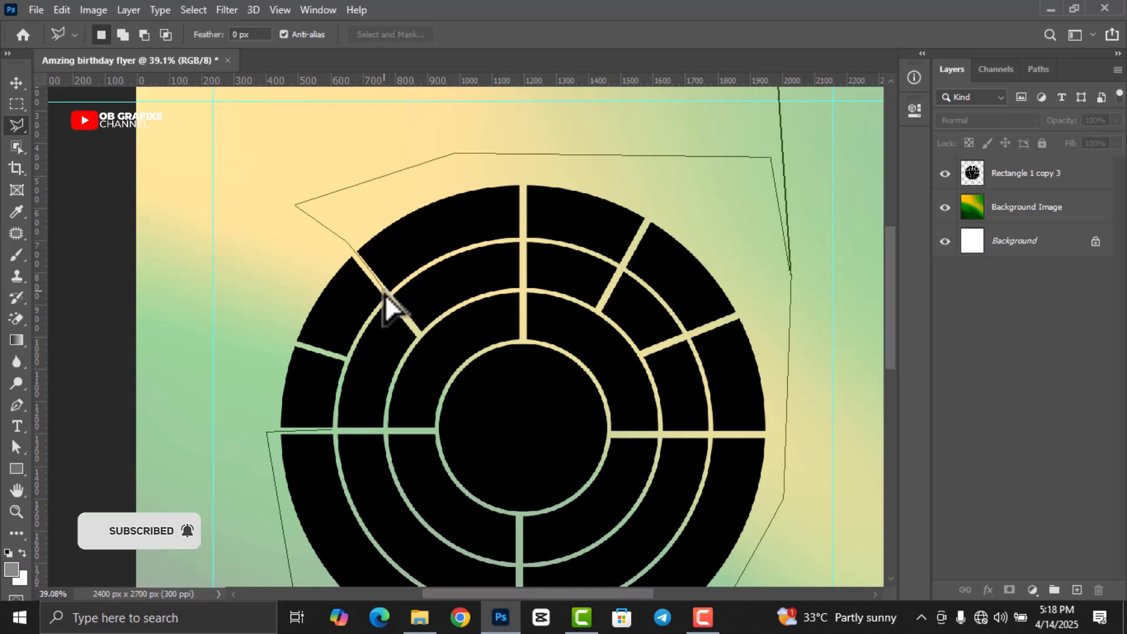
Step: Run the lasso outline inward through the upper-left diagonal gap and along the top of the outer ring gap towards its right side
key("ctrl+plus")
left_click(365, 282)
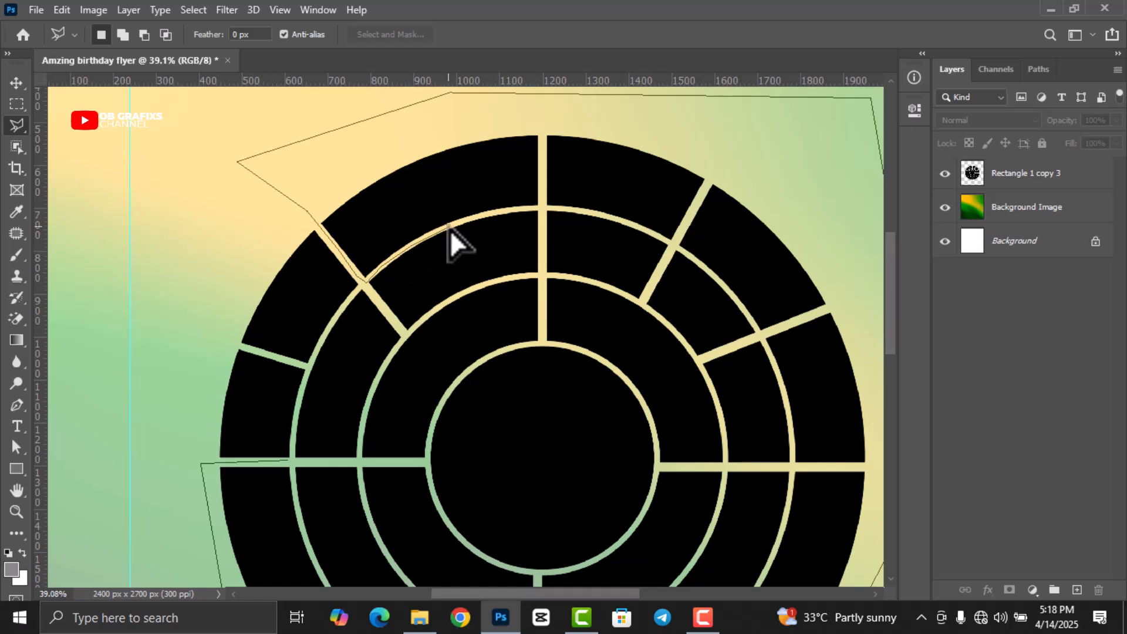
left_click(484, 214)
left_click(625, 223)
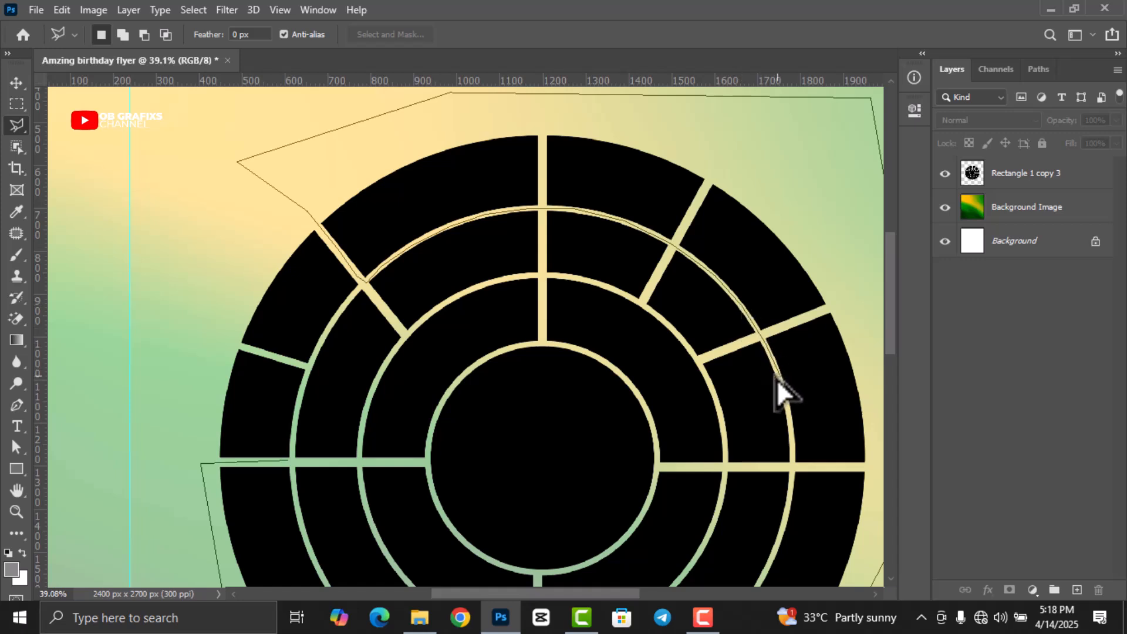
Step: Continue the lasso outline down the right side of the outer ring gap, past the horizontal right gap
scroll(777, 379, "down", 9)
scroll(606, 480, "up", 1)
scroll(630, 309, "up", 3)
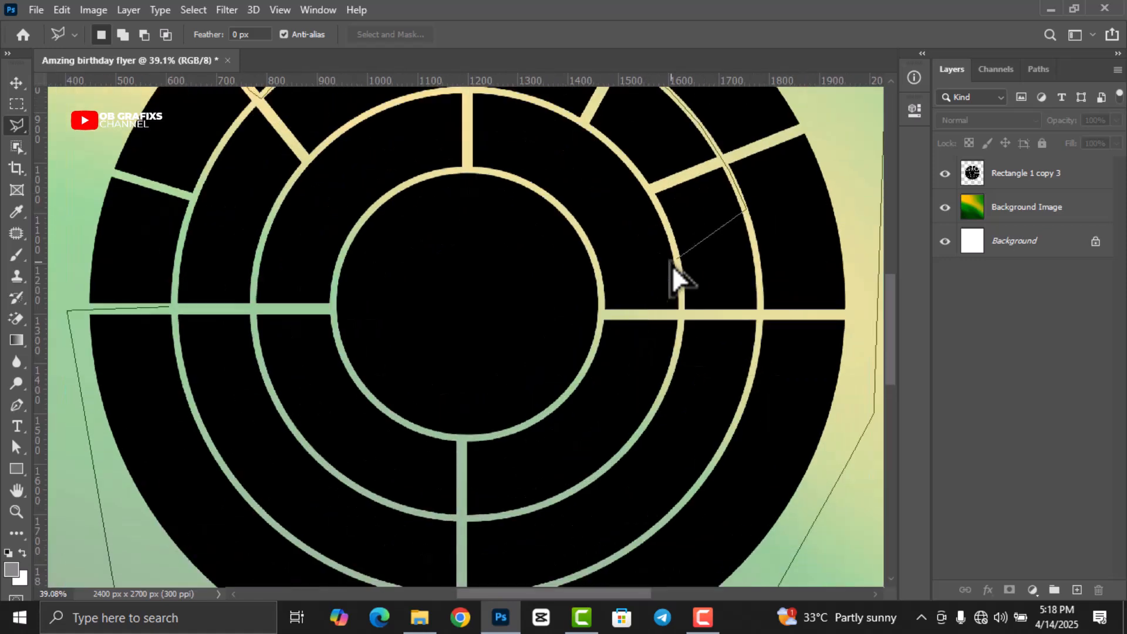
left_click(753, 246)
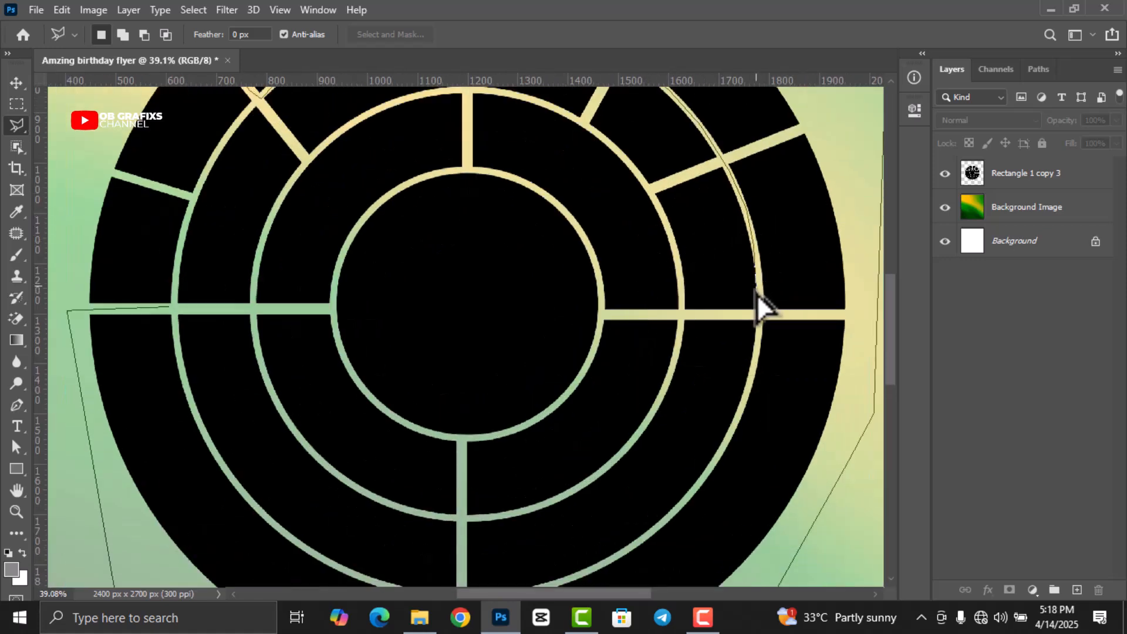
left_click(759, 302)
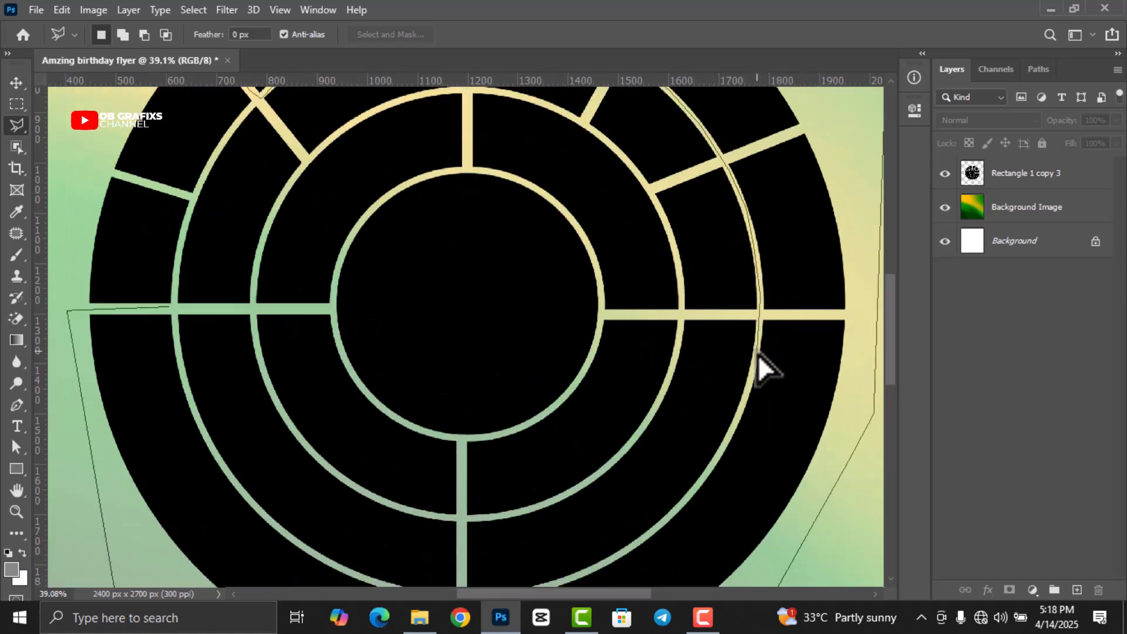
left_click(755, 357)
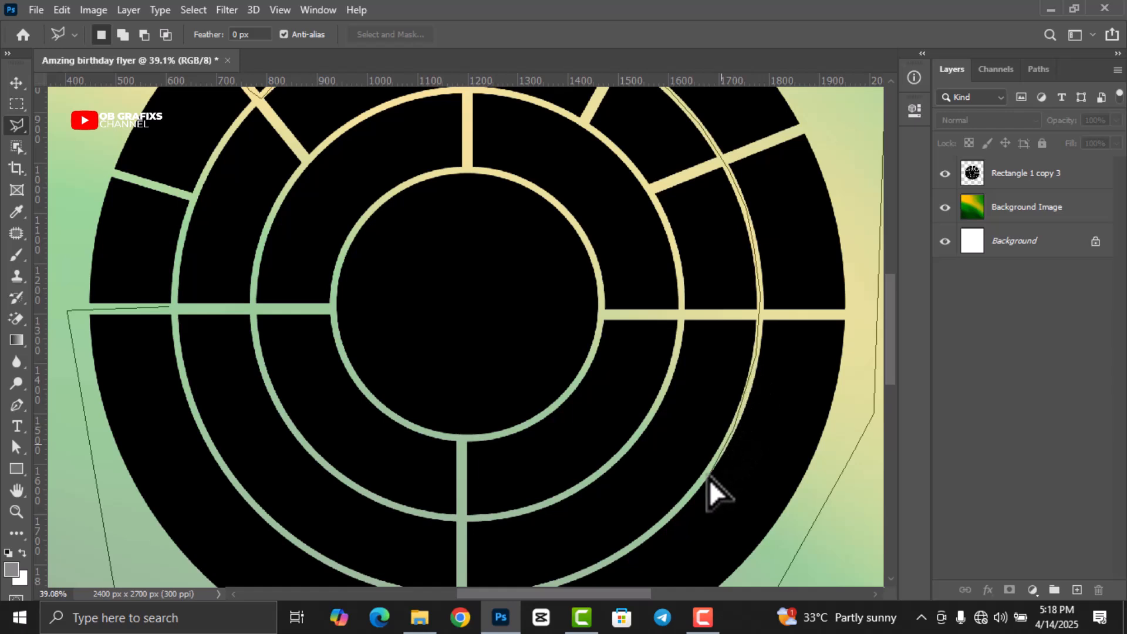
Step: Run the lasso outline along the lower half of the outer ring gap and close it at the left gap
left_click(684, 498)
scroll(684, 498, "down", 5)
scroll(477, 533, "up", 5)
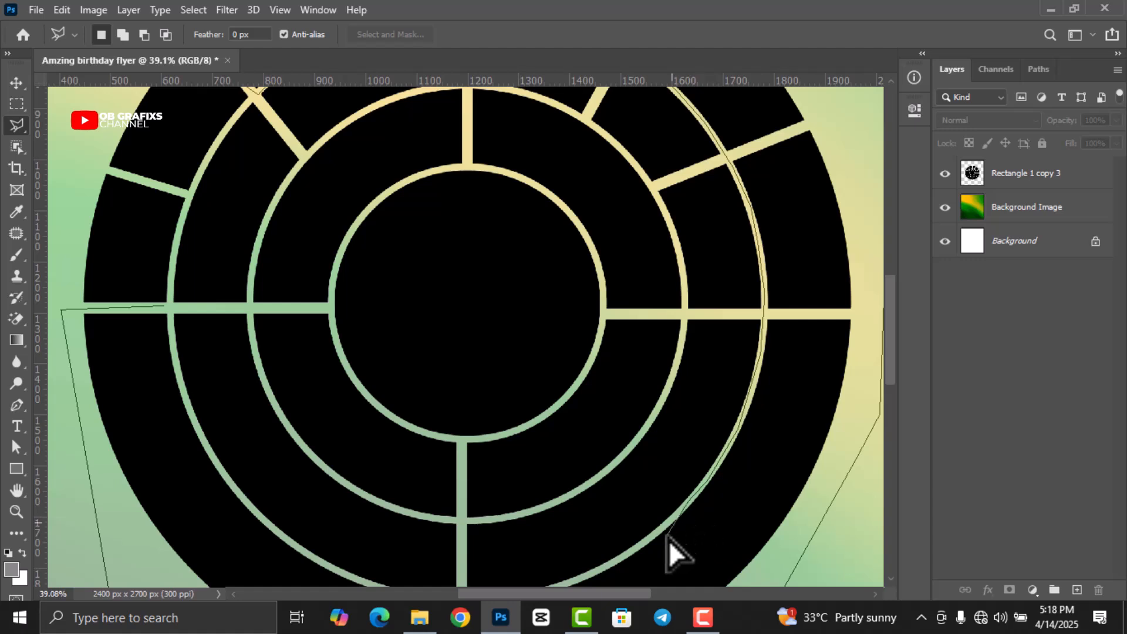
left_click(595, 575)
scroll(594, 574, "down", 3)
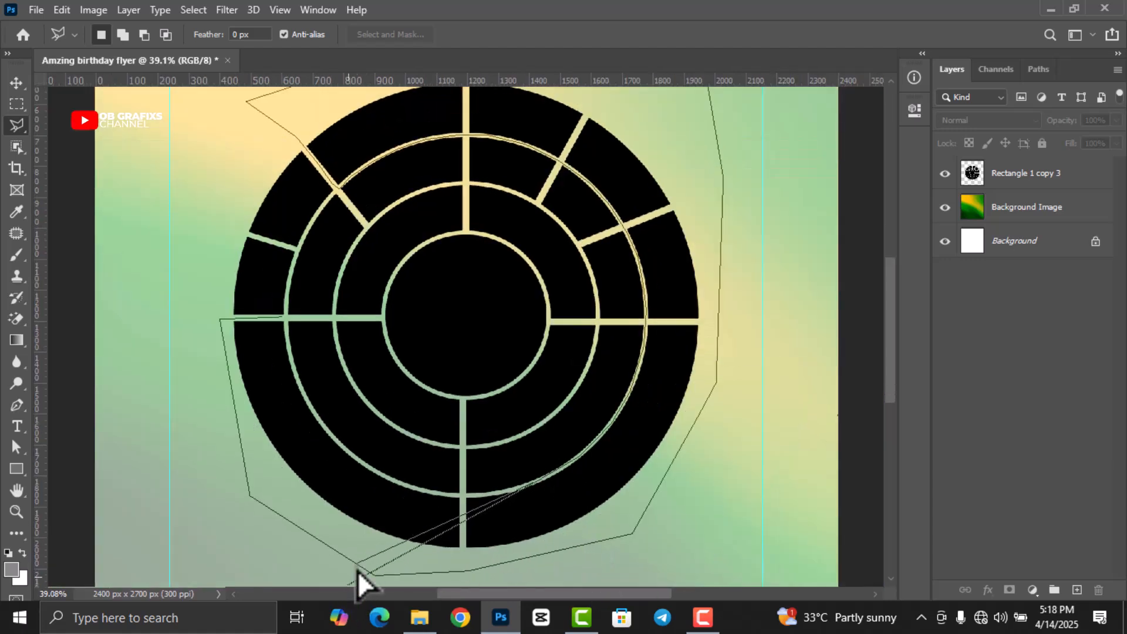
scroll(375, 569, "up", 4)
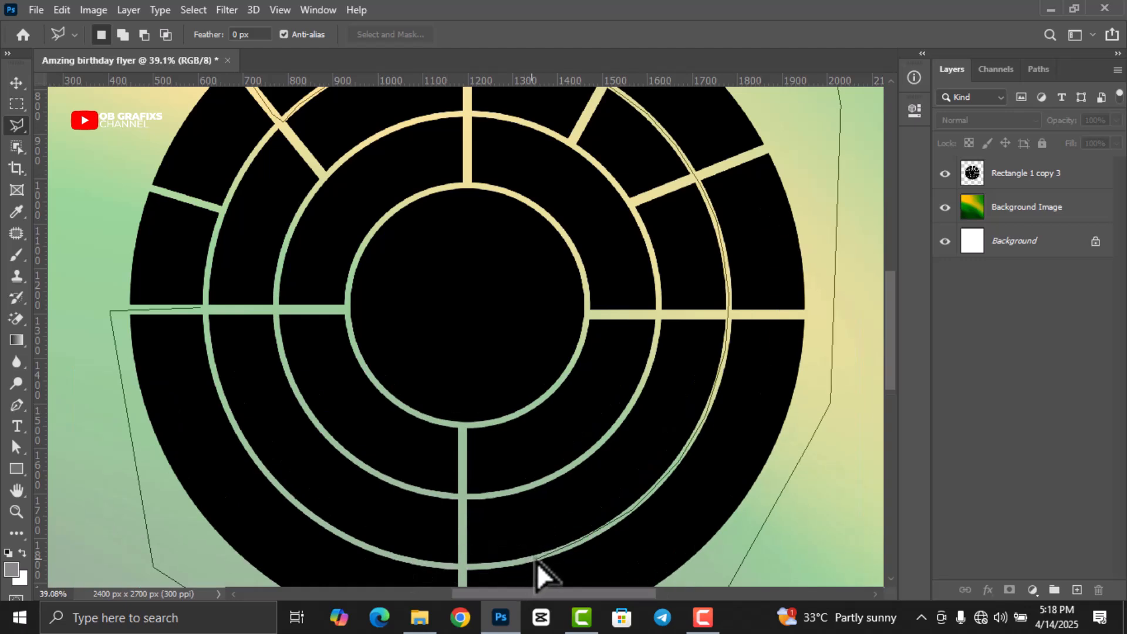
left_click(549, 555)
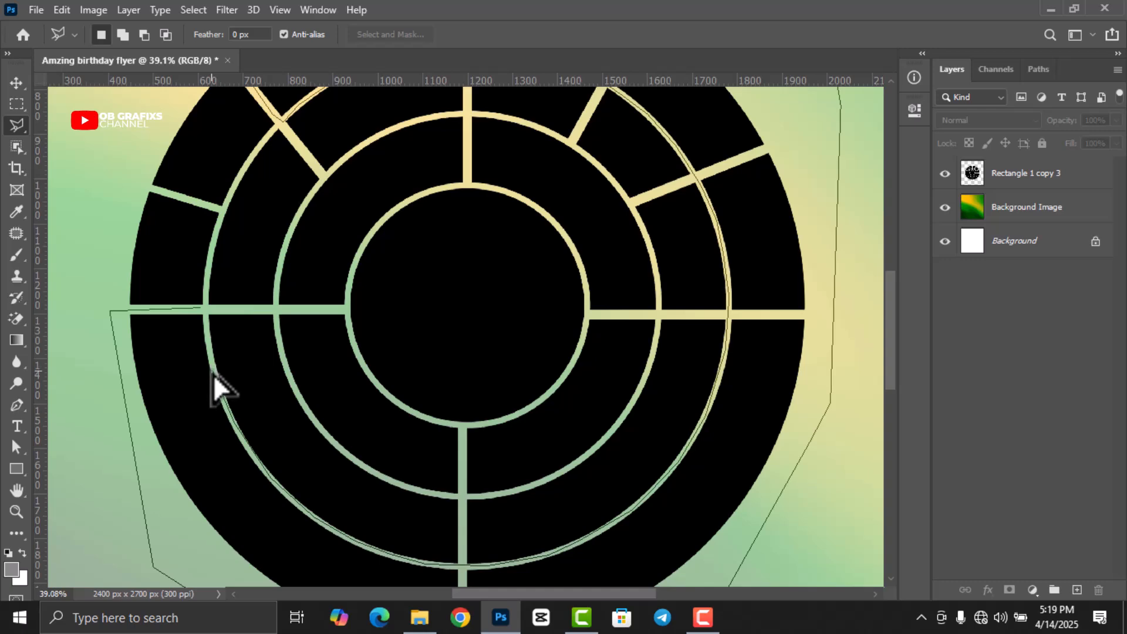
left_click(203, 307)
scroll(437, 406, "down", 3)
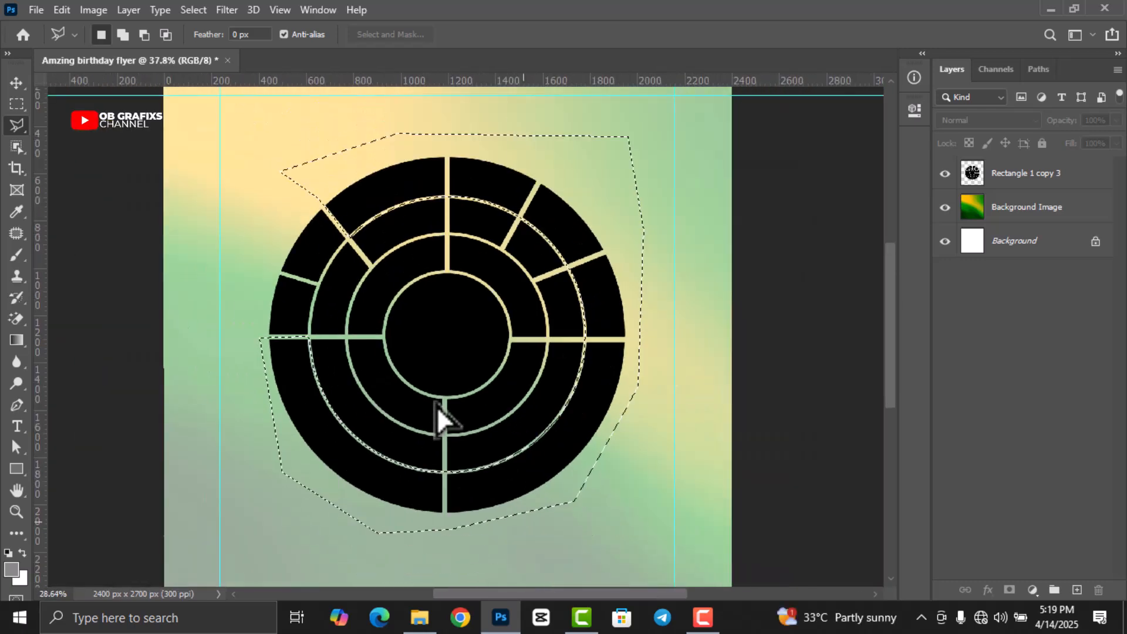
Step: Delete the selected outer ring segments from the Rectangle 1 copy 3 layer and deselect
left_click(1047, 175)
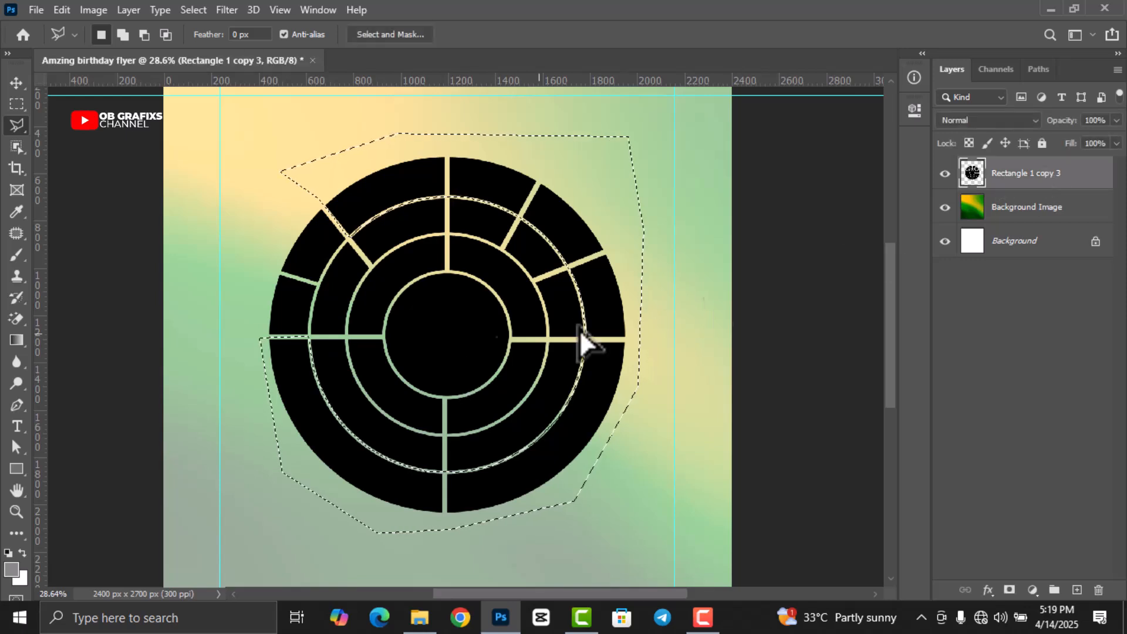
key("Delete")
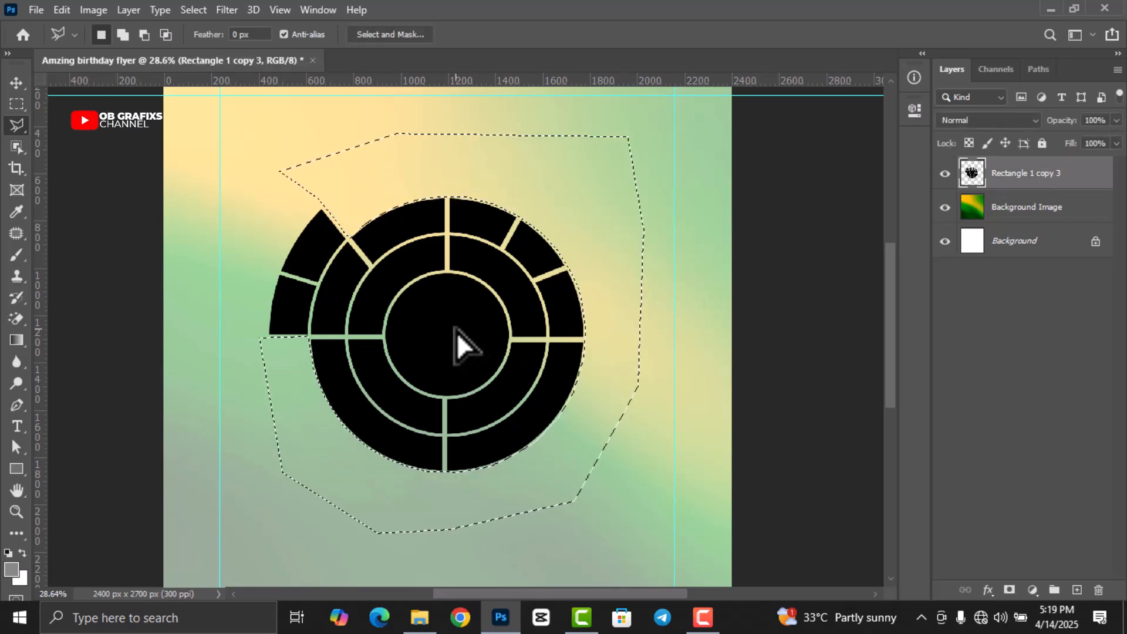
right_click(457, 332)
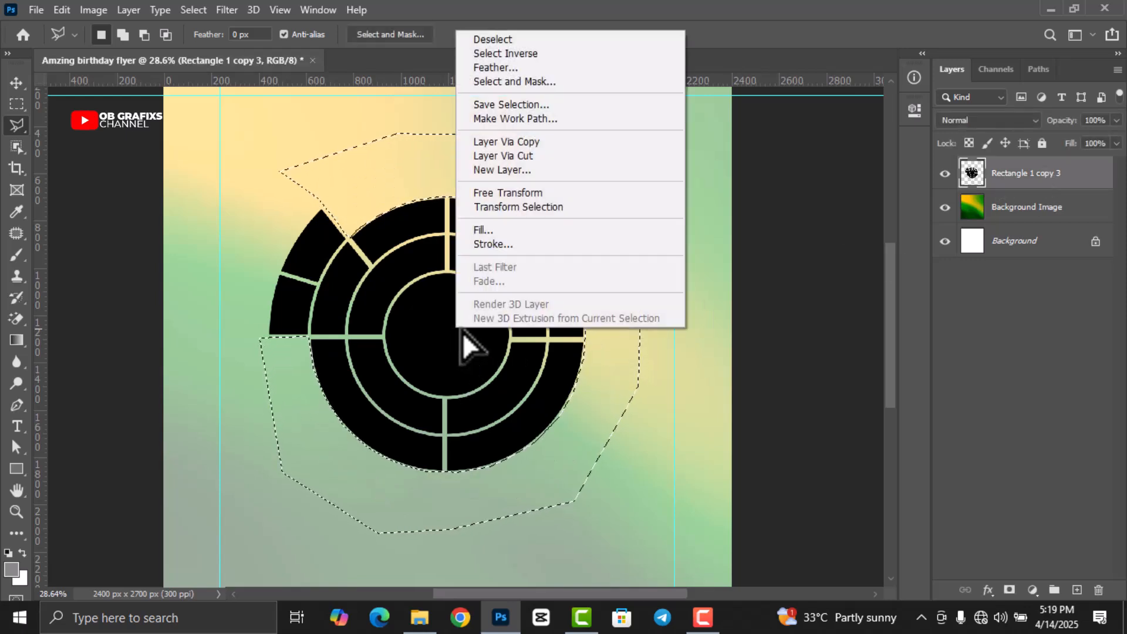
left_click(500, 40)
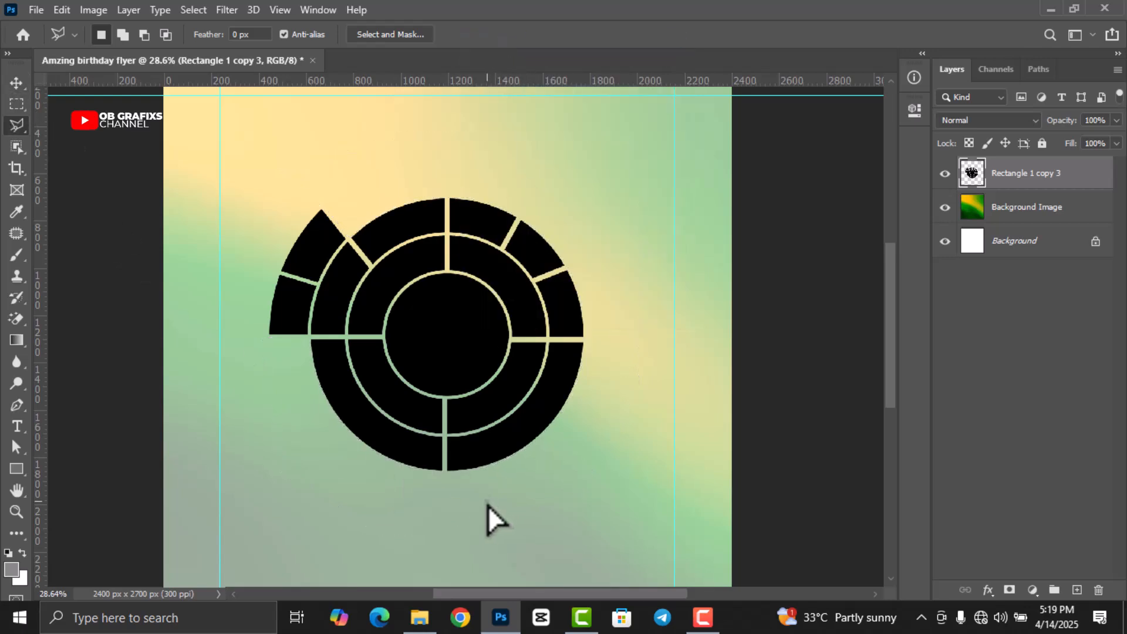
Step: Outline the lower-left outermost remaining ring segment with the Polygonal Lasso, delete it and deselect
scroll(412, 459, "up", 1)
scroll(414, 235, "up", 2)
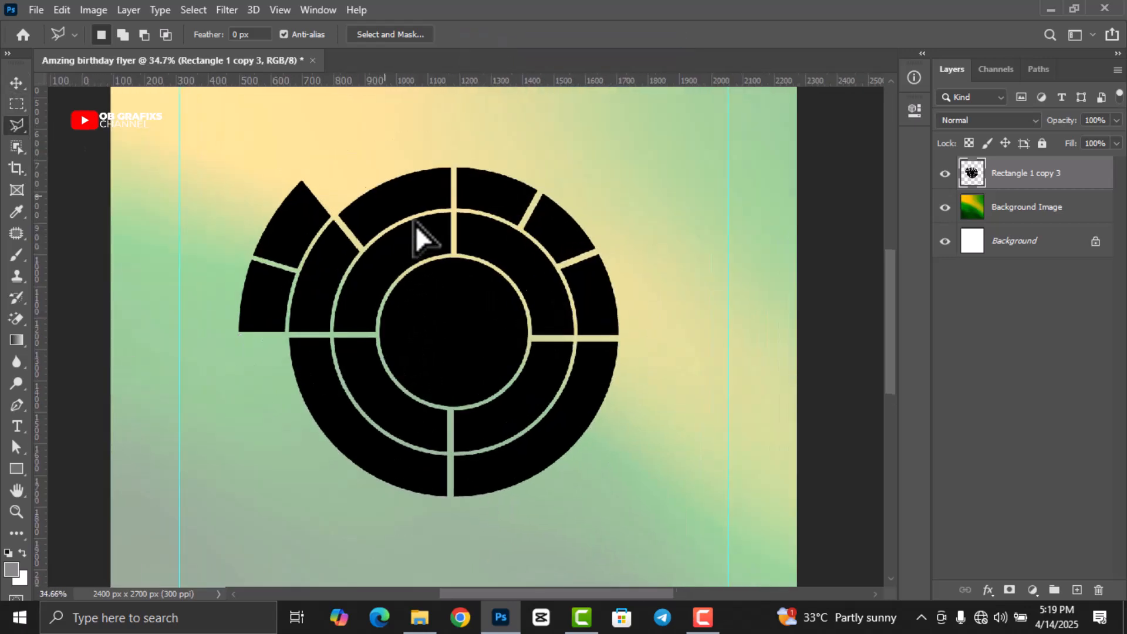
scroll(441, 532, "up", 1)
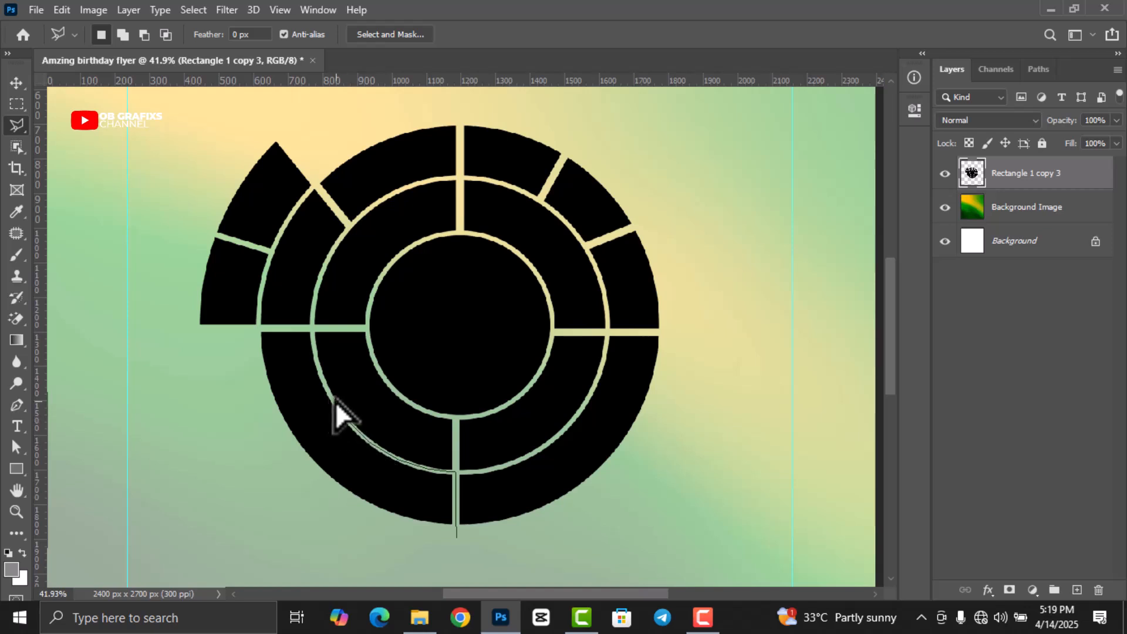
left_click(317, 361)
left_click(248, 330)
left_click(245, 512)
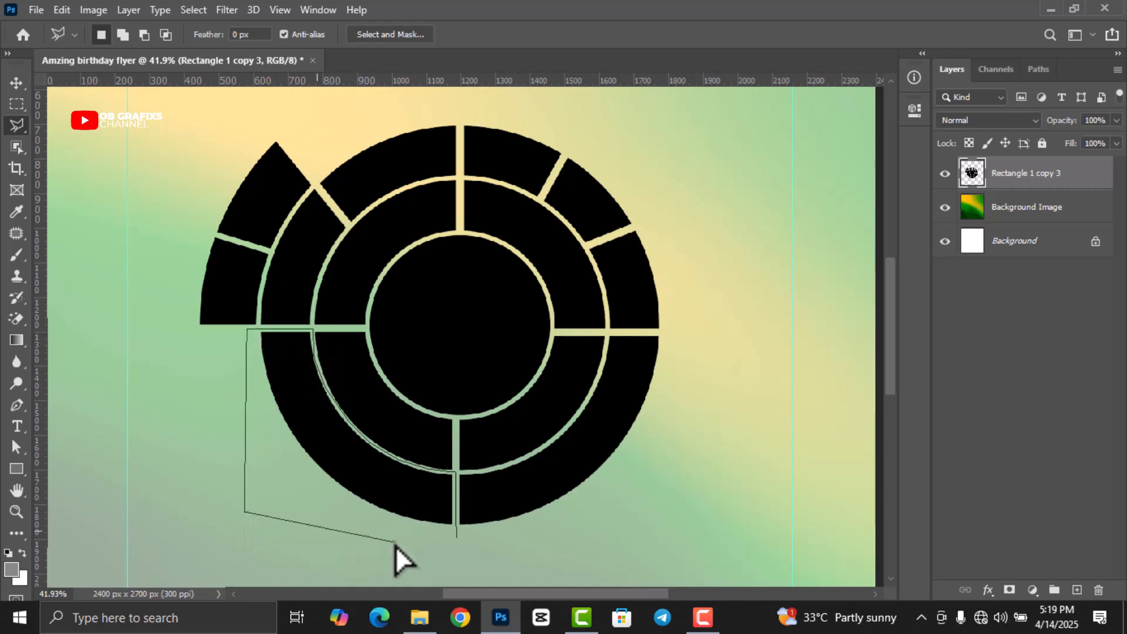
left_click(458, 543)
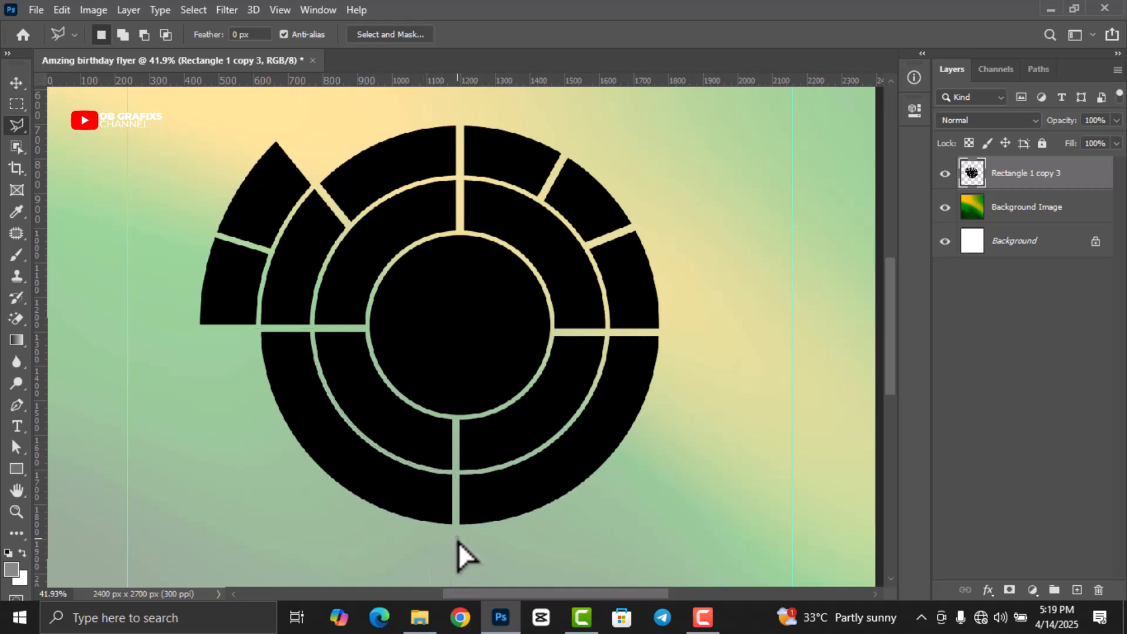
key("Delete")
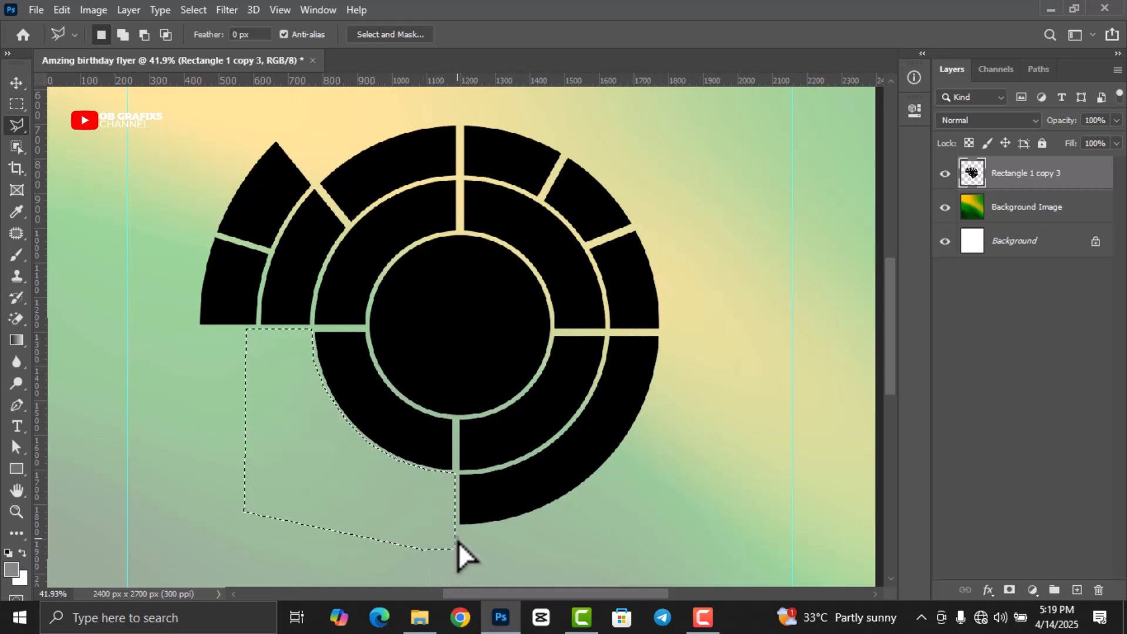
right_click(378, 467)
left_click(415, 176)
Step: Move the segmented target graphic to the flyer's upper right and enlarge it slightly within the guides
scroll(327, 386, "down", 5)
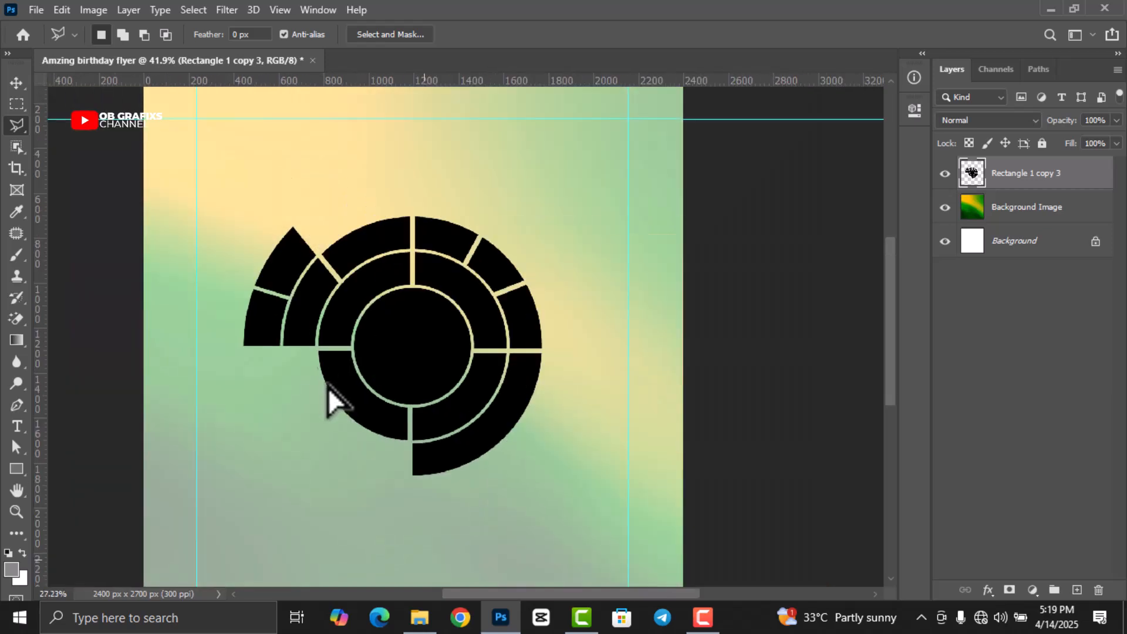
left_click(19, 83)
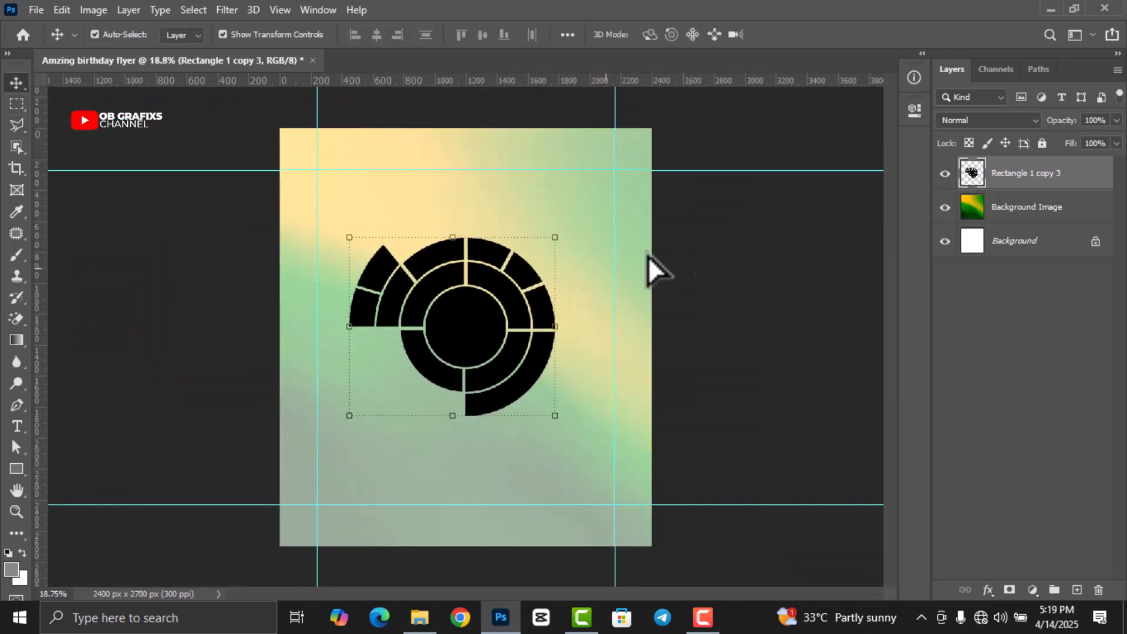
left_click_drag(510, 364, 545, 297)
left_click_drag(400, 365, 387, 380)
left_click(818, 35)
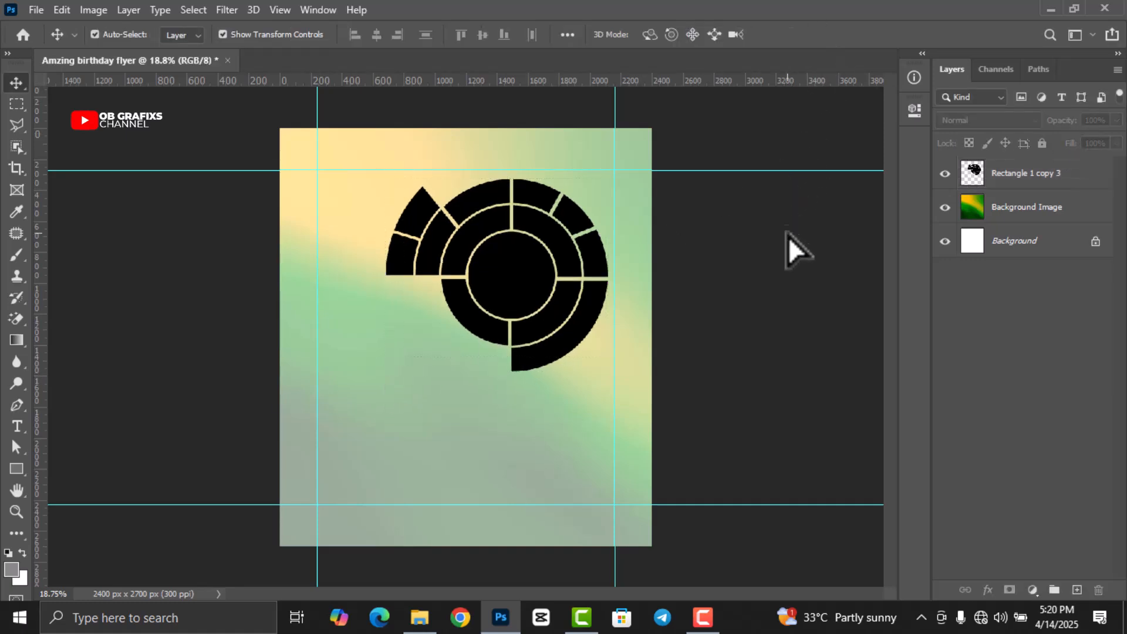
Step: Begin a Polygonal Lasso outline on the Rectangle 1 copy 3 layer, up the bottom gap and along the central circle's lower-right edge
scroll(795, 165, "up", 2)
scroll(769, 170, "up", 1)
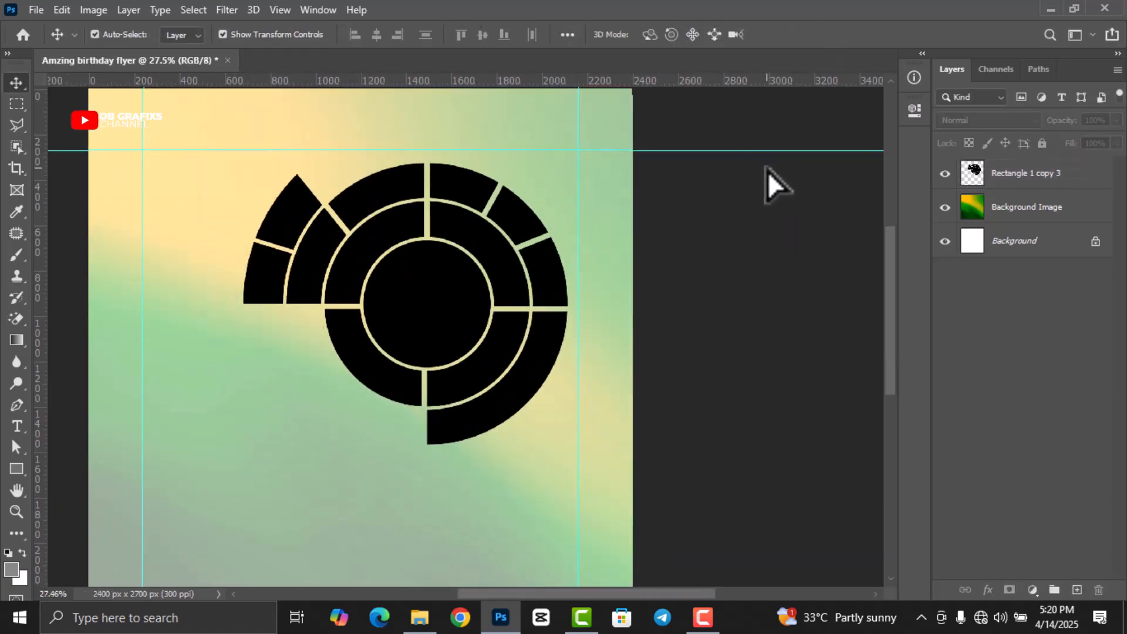
scroll(756, 214, "up", 1)
scroll(755, 213, "up", 1)
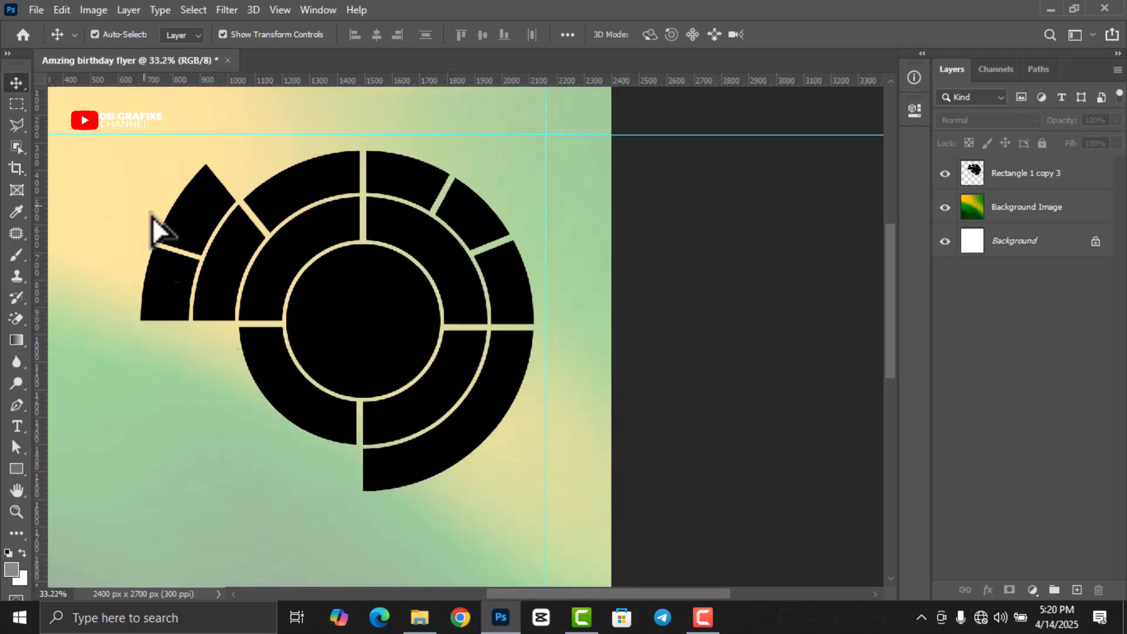
left_click(20, 128)
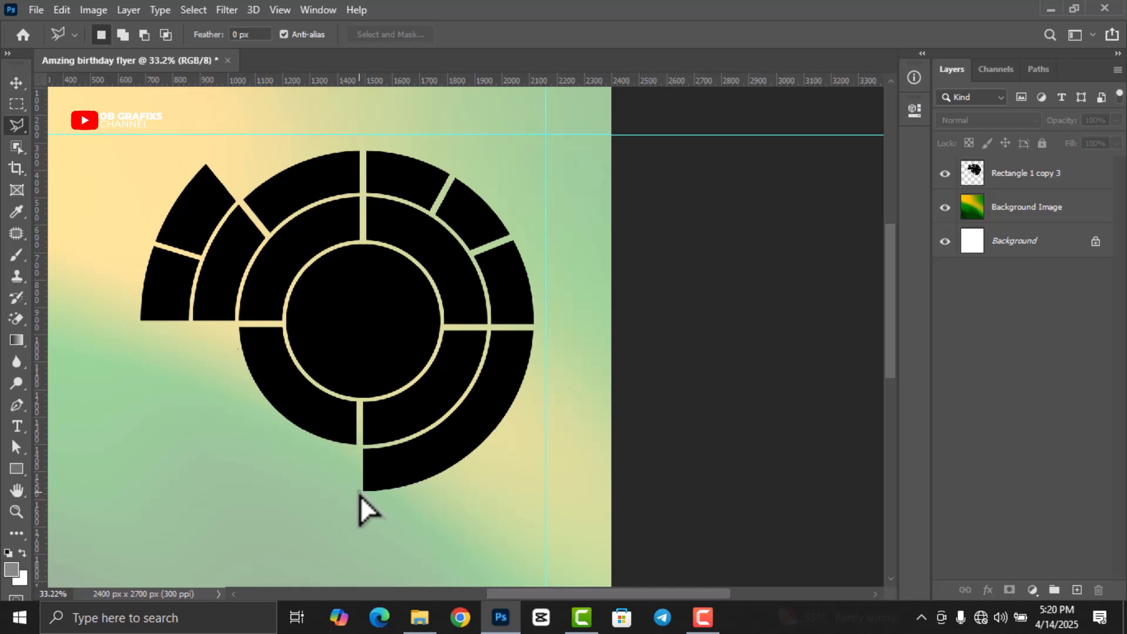
left_click(1017, 178)
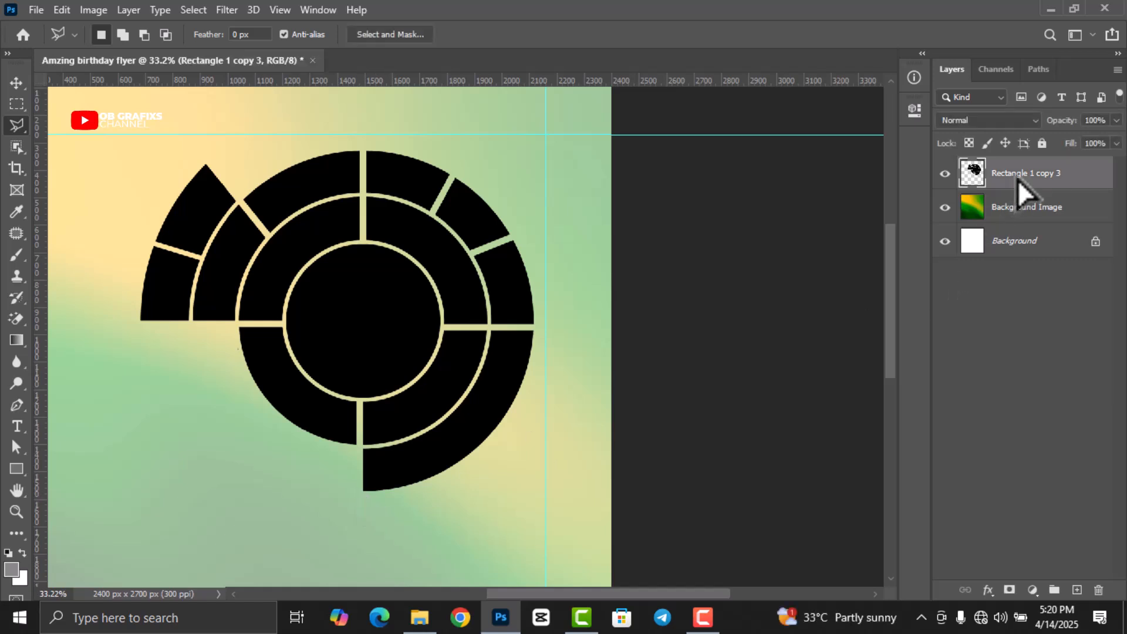
left_click(358, 492)
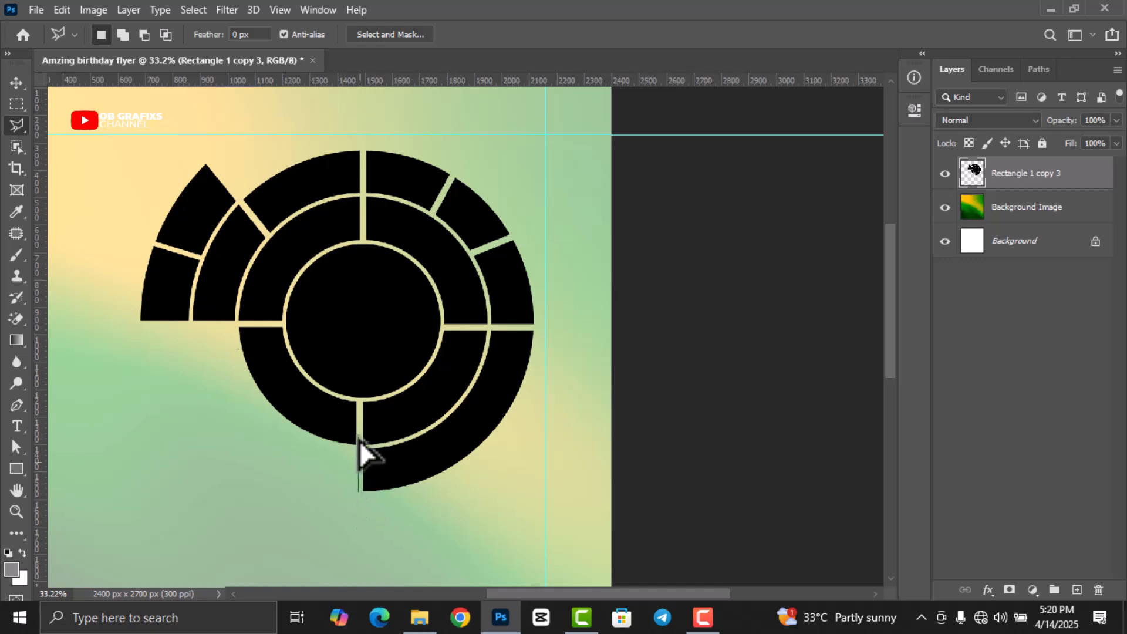
left_click(360, 399)
scroll(404, 392, "up", 2)
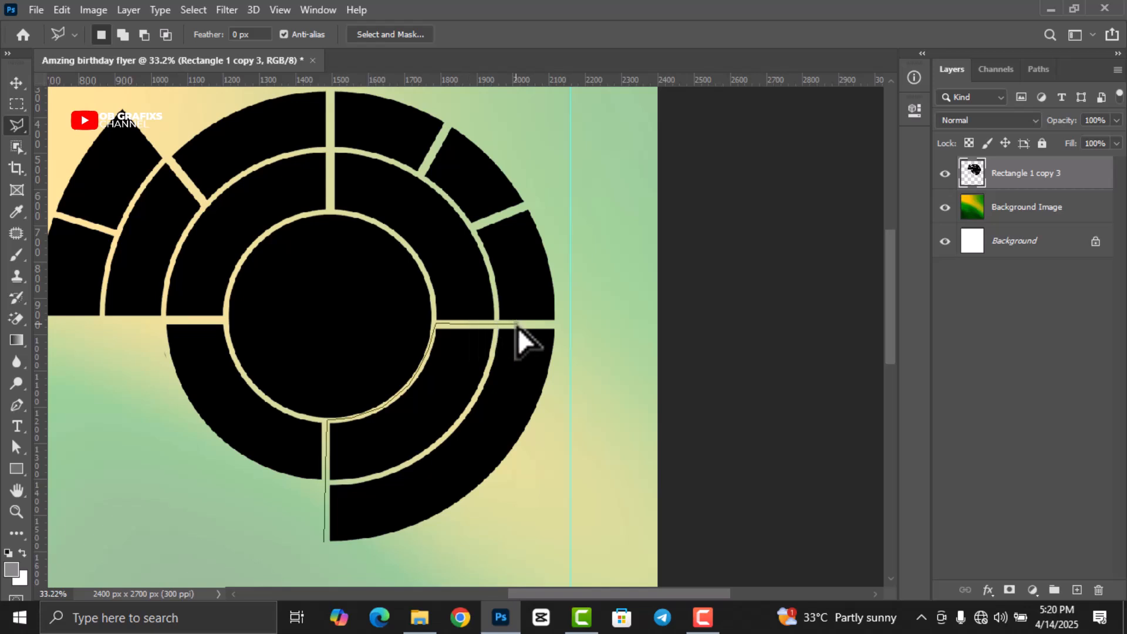
Step: Carry the lasso outline out through the right gap and close it around the two lower-right ring segments
left_click(570, 325)
left_click(552, 503)
left_click(461, 563)
left_click(323, 554)
left_click(326, 544)
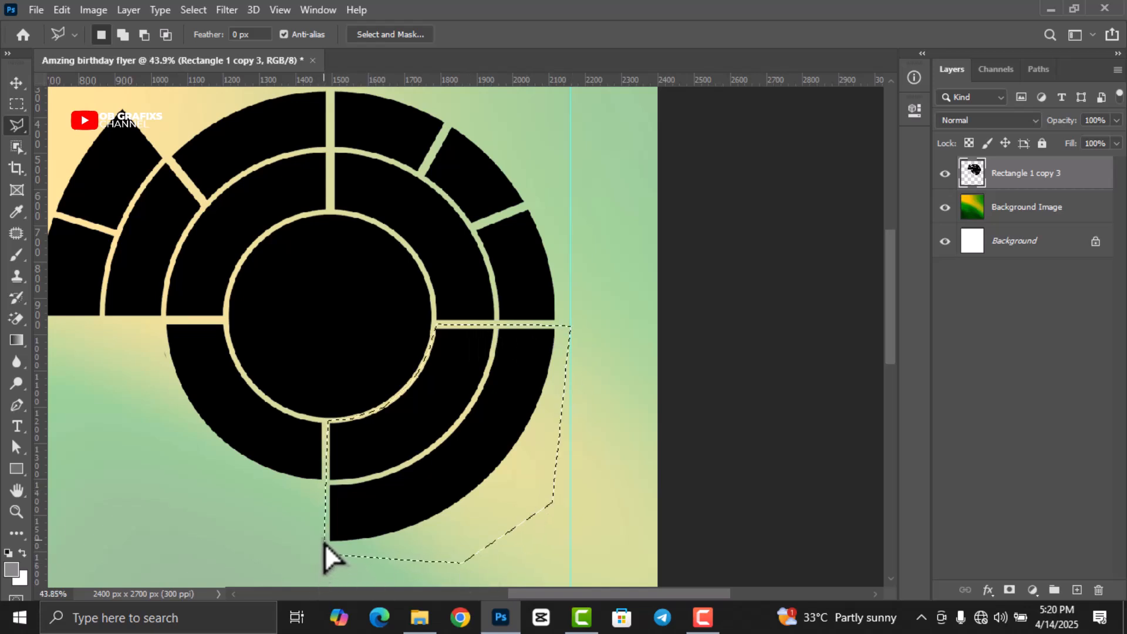
Step: Cut the selected lower-right segments onto a new layer and hide that layer
right_click(410, 478)
left_click(498, 302)
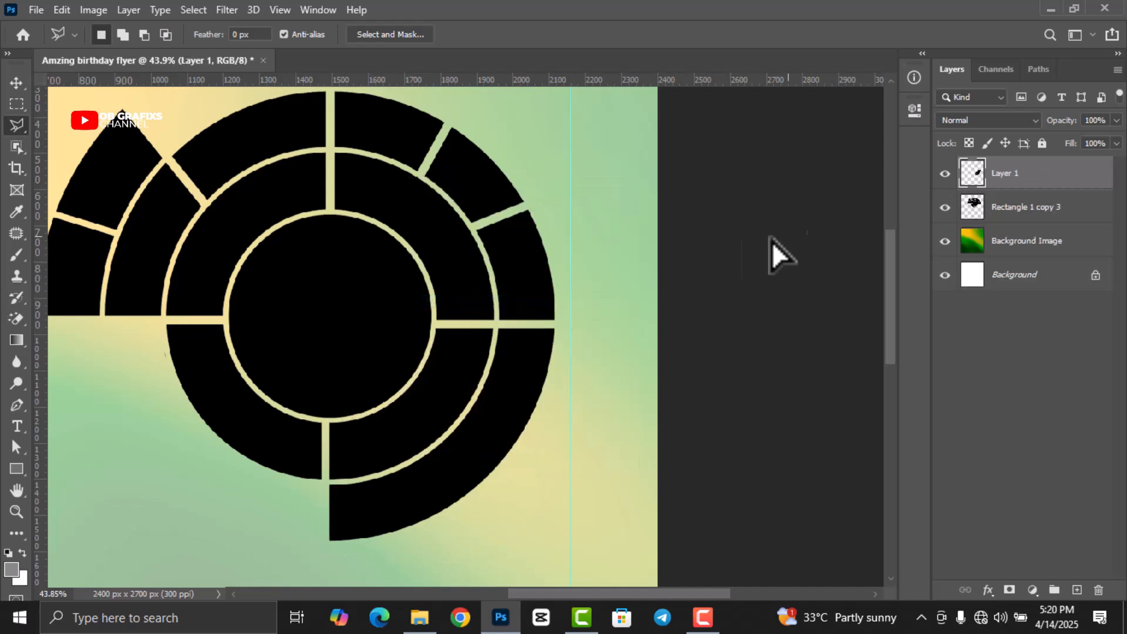
left_click(945, 174)
scroll(703, 410, "down", 3)
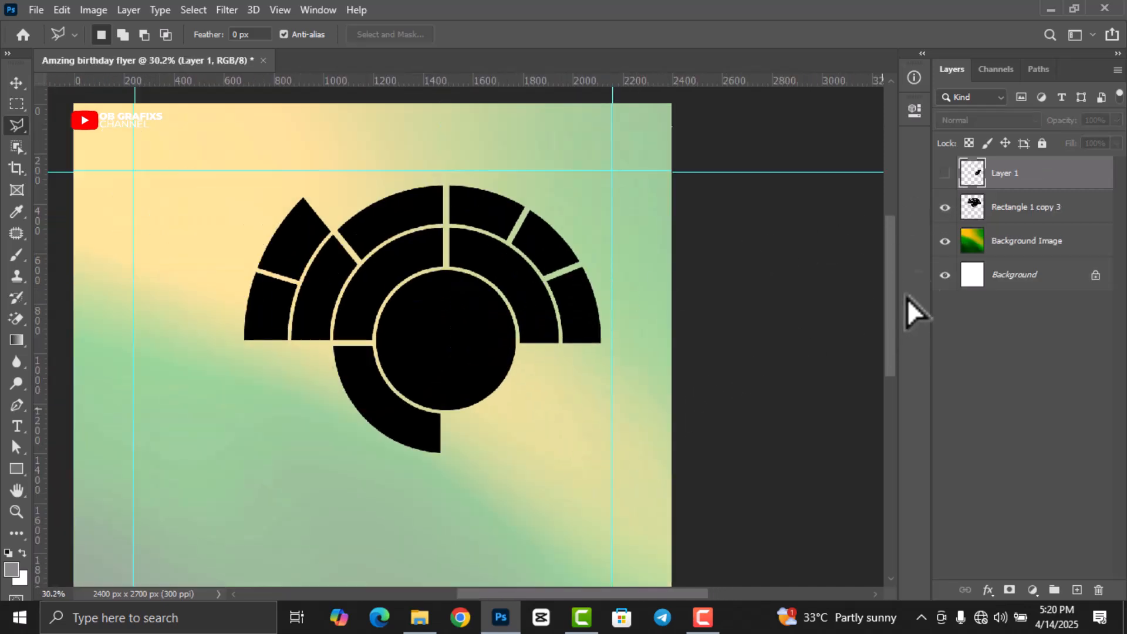
Step: Start a lasso outline on the Rectangle 1 copy 3 layer, following the ring gap around the central circle's upper-right edge
left_click(1004, 214)
scroll(559, 196, "up", 2)
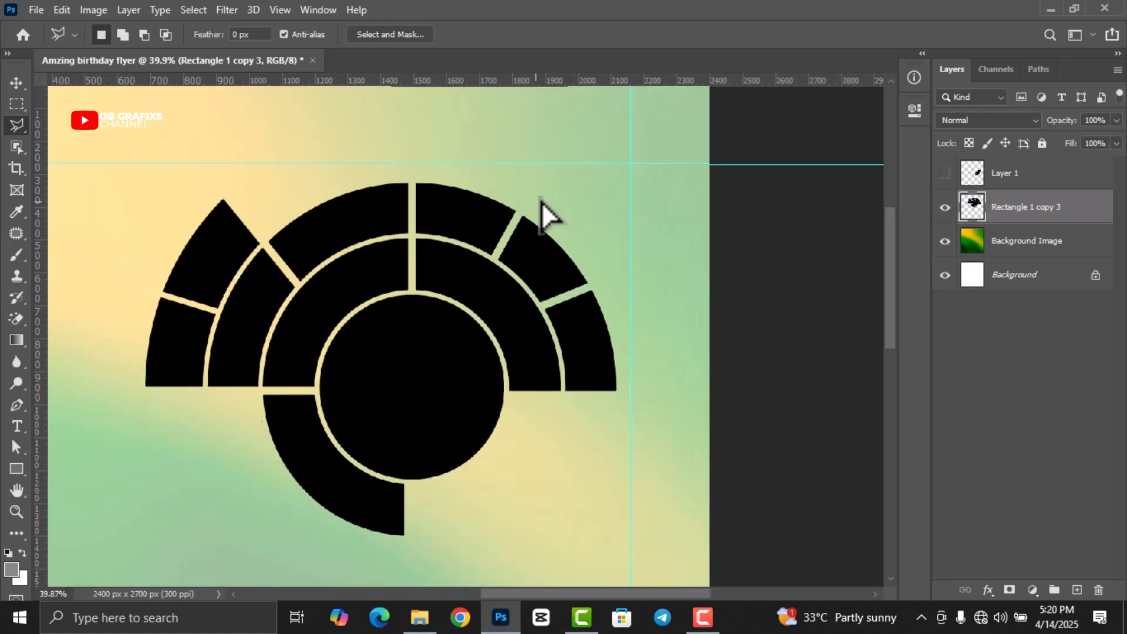
scroll(474, 209, "up", 4)
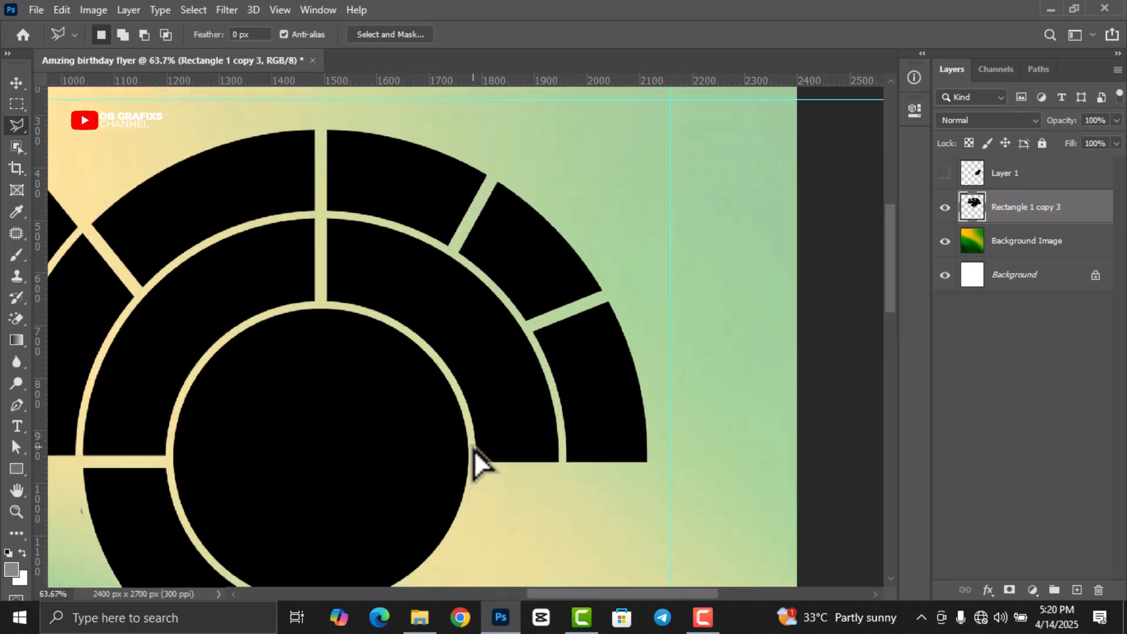
left_click(477, 474)
left_click(462, 402)
left_click(445, 372)
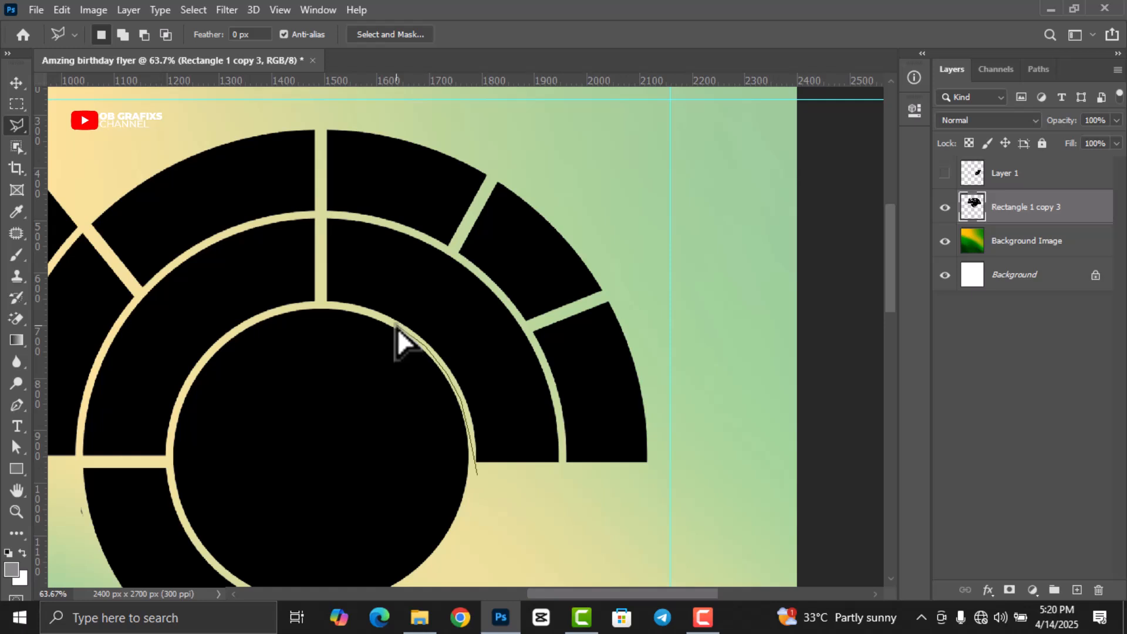
left_click(374, 321)
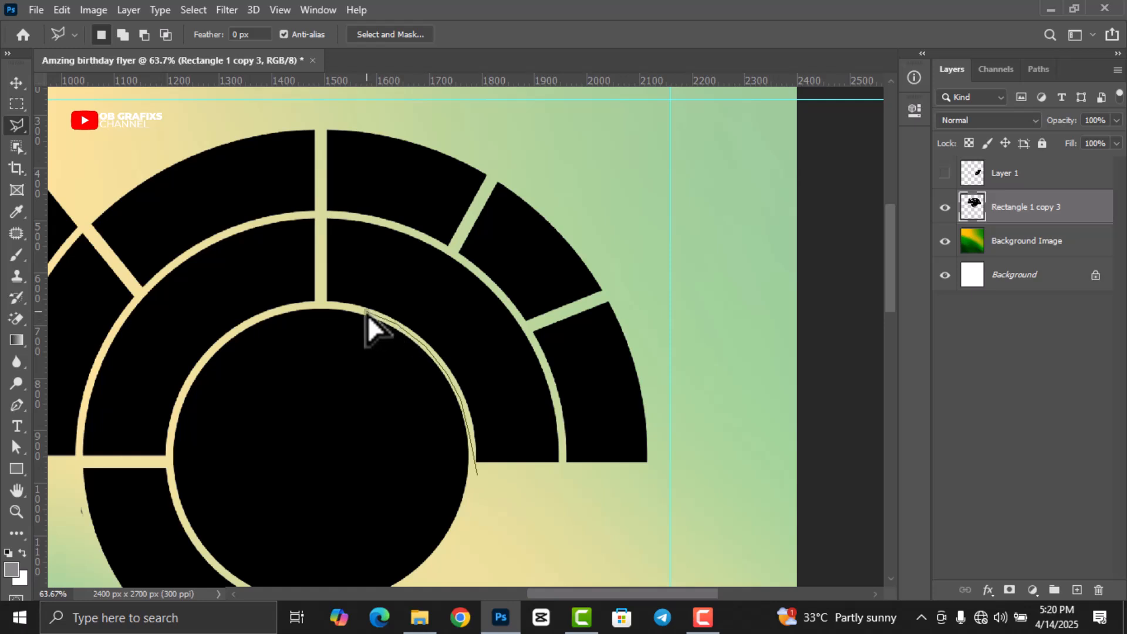
Step: Carry the lasso outline up the vertical gap and around the outside, closing it around the upper-right ring segments
left_click(323, 306)
left_click(327, 113)
left_click(444, 117)
left_click(609, 168)
left_click(631, 265)
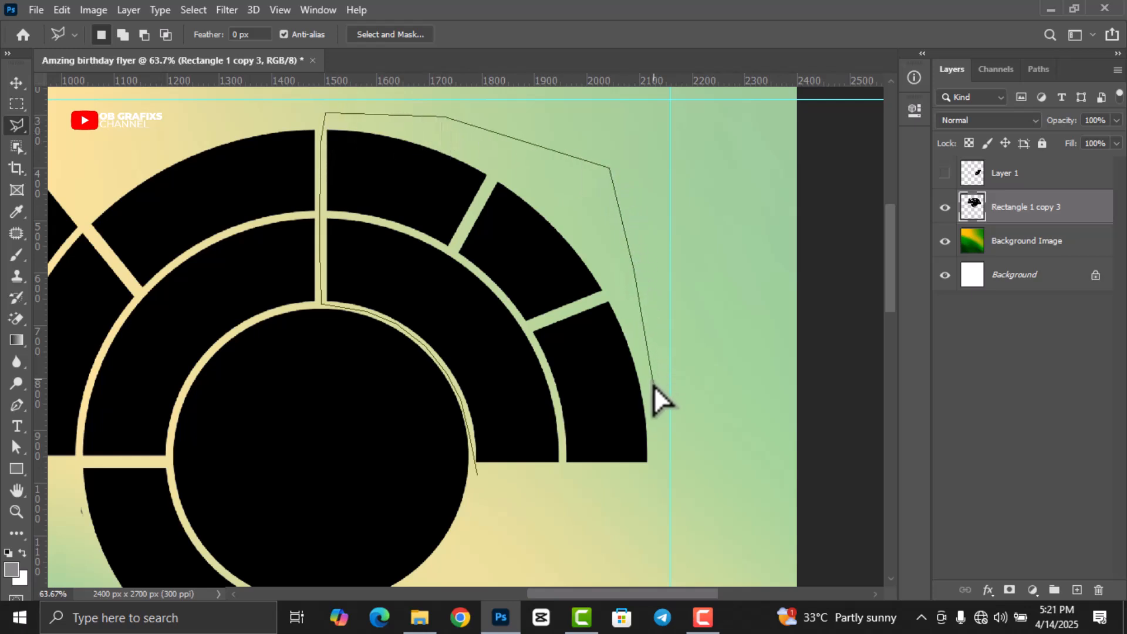
left_click(654, 470)
left_click(510, 510)
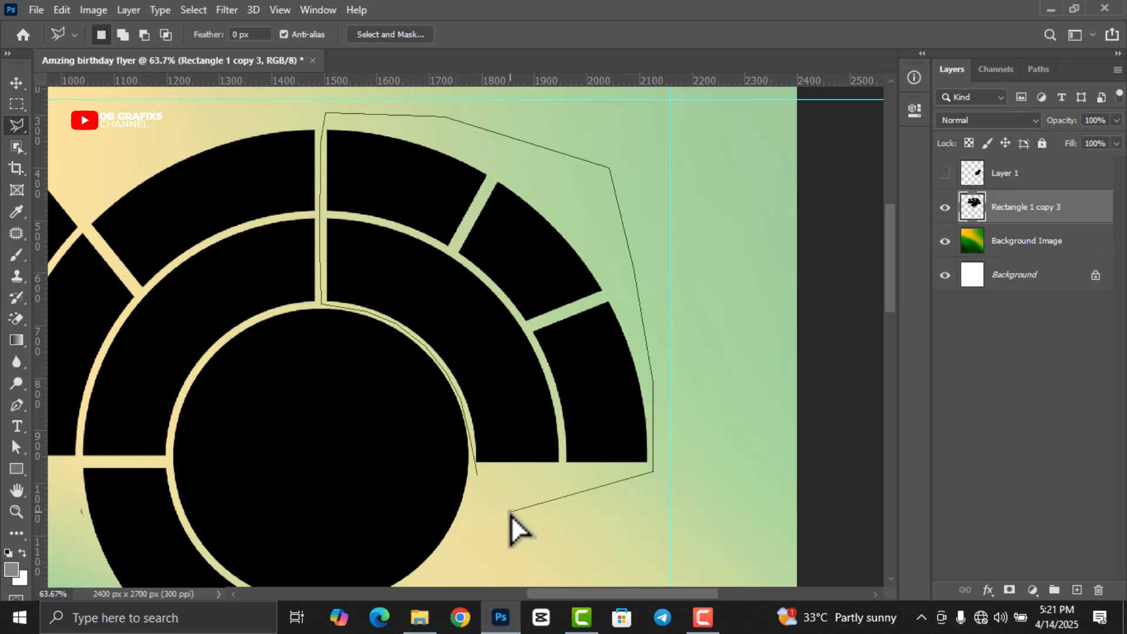
left_click(477, 476)
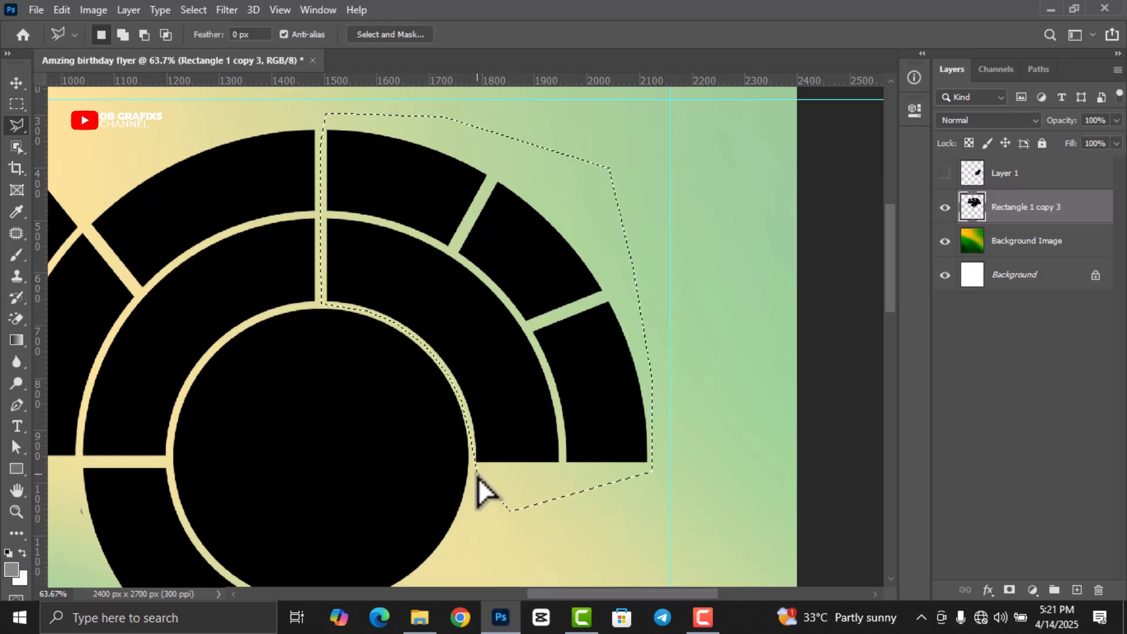
Step: Cut the selected upper-right segments onto a new layer and hide that layer
right_click(505, 446)
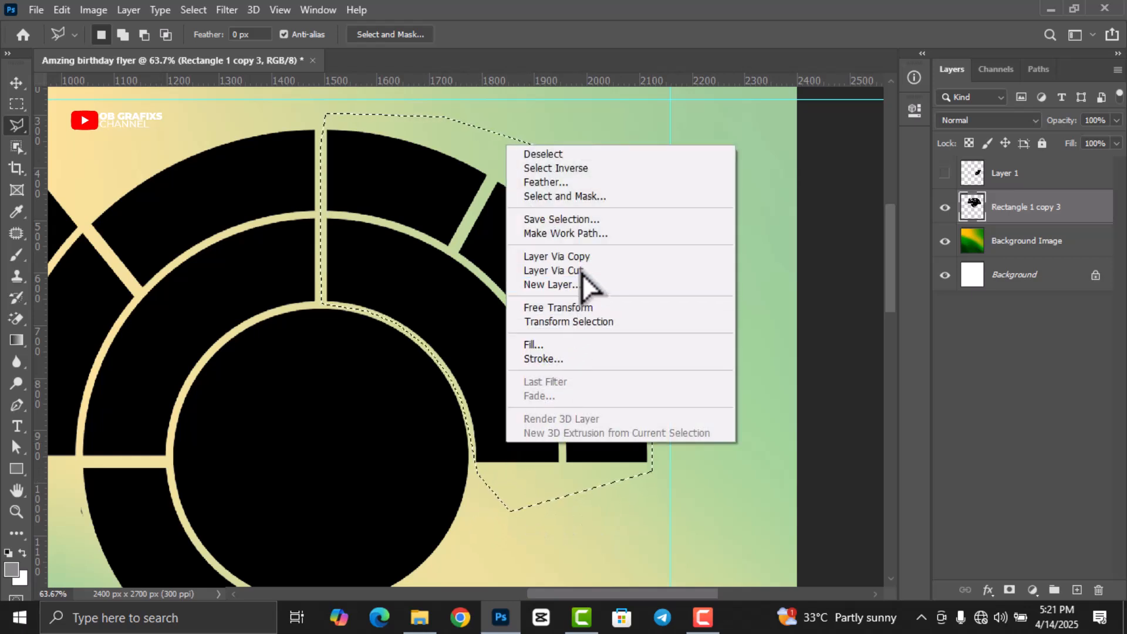
left_click(580, 261)
left_click(944, 207)
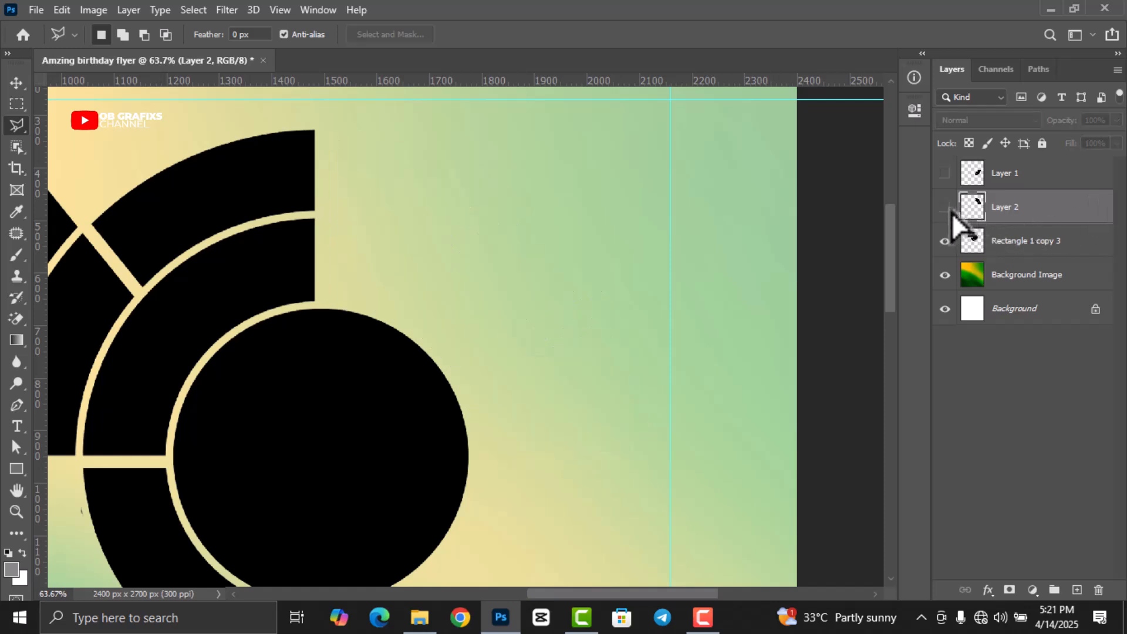
Step: Outline the three outermost left segments on the Rectangle 1 copy 3 layer with the Polygonal Lasso, following the ring and diagonal gaps
left_click(1005, 244)
scroll(459, 322, "down", 5)
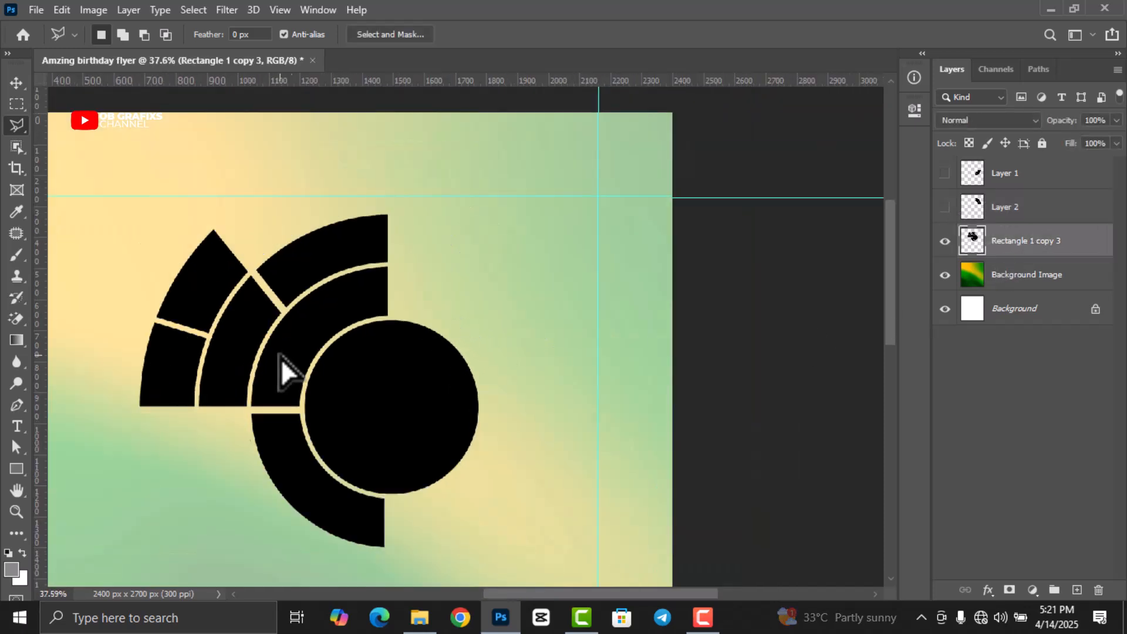
scroll(231, 449, "up", 1)
scroll(251, 462, "down", 1)
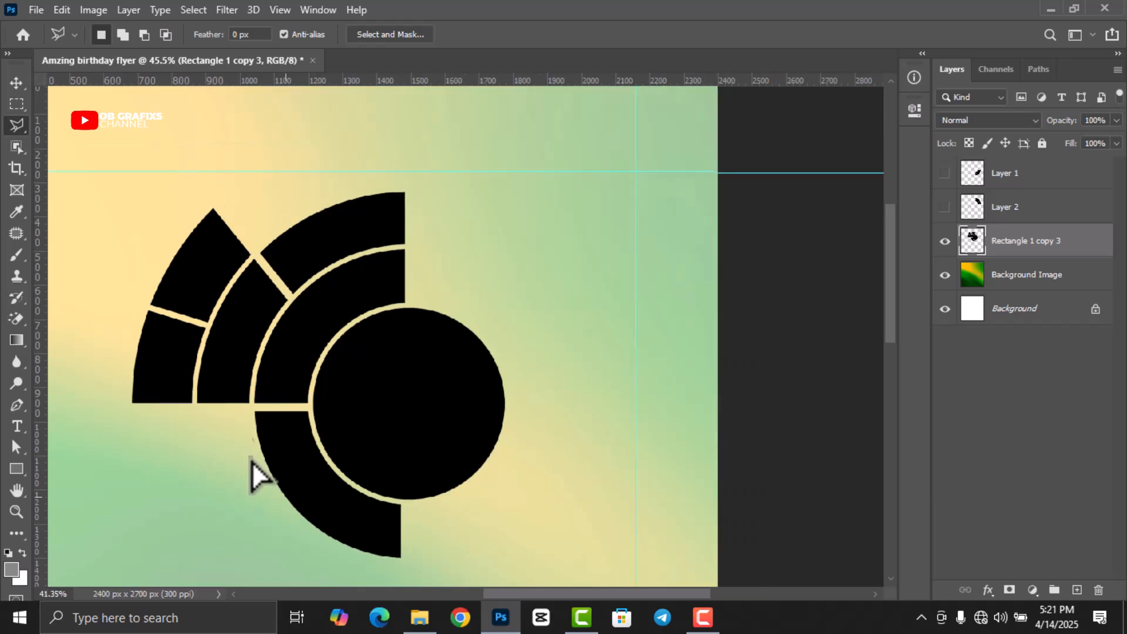
scroll(293, 497, "up", 1)
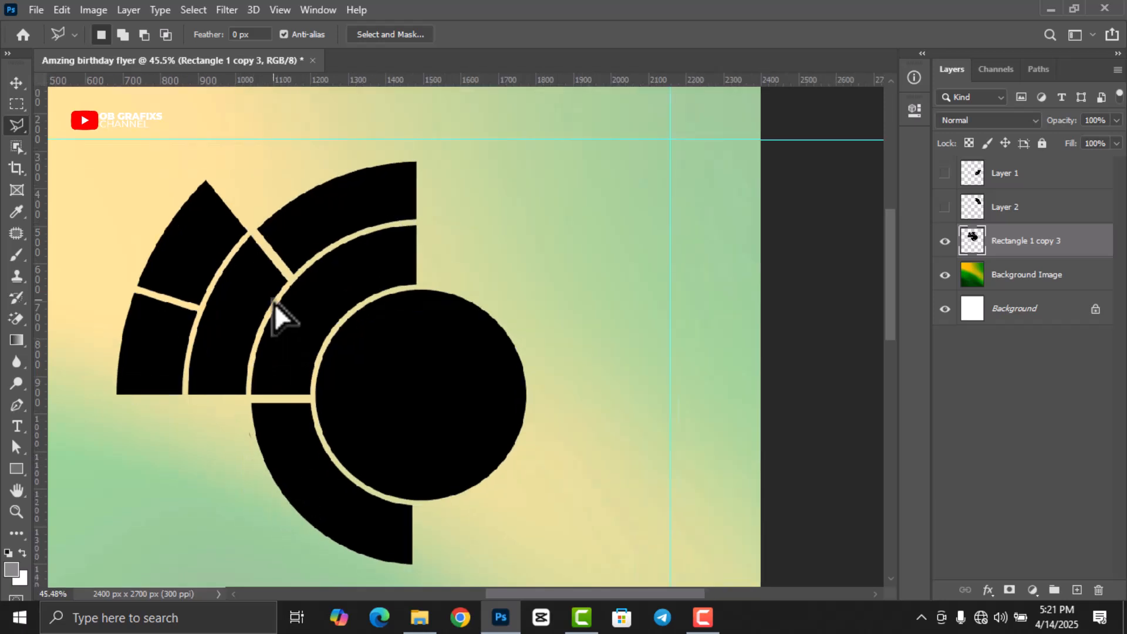
scroll(273, 301, "up", 2)
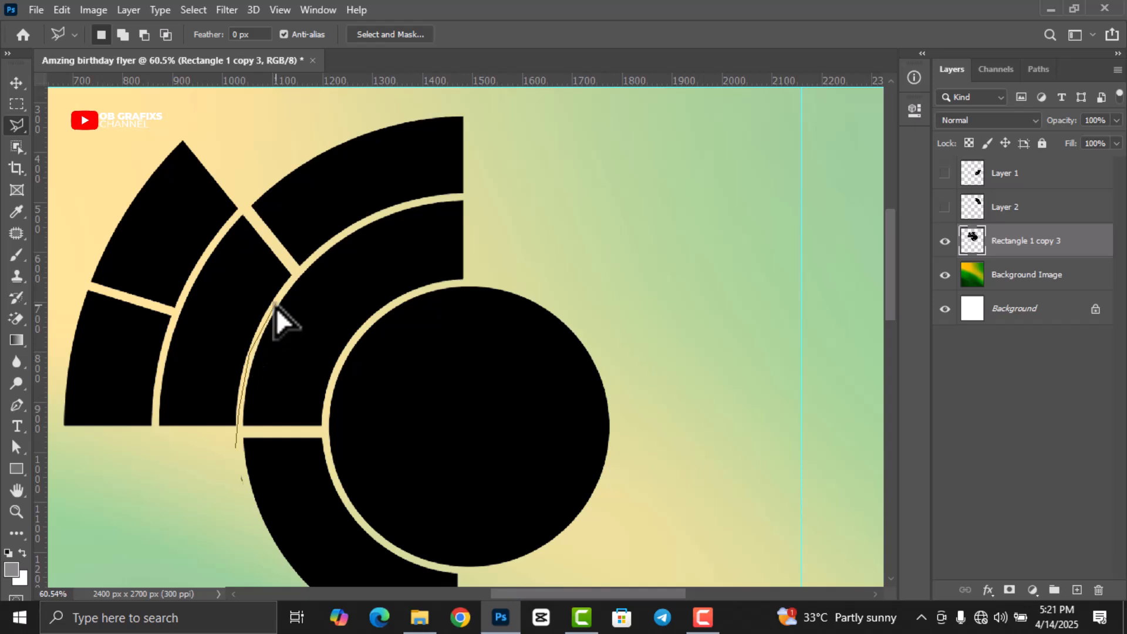
left_click(297, 271)
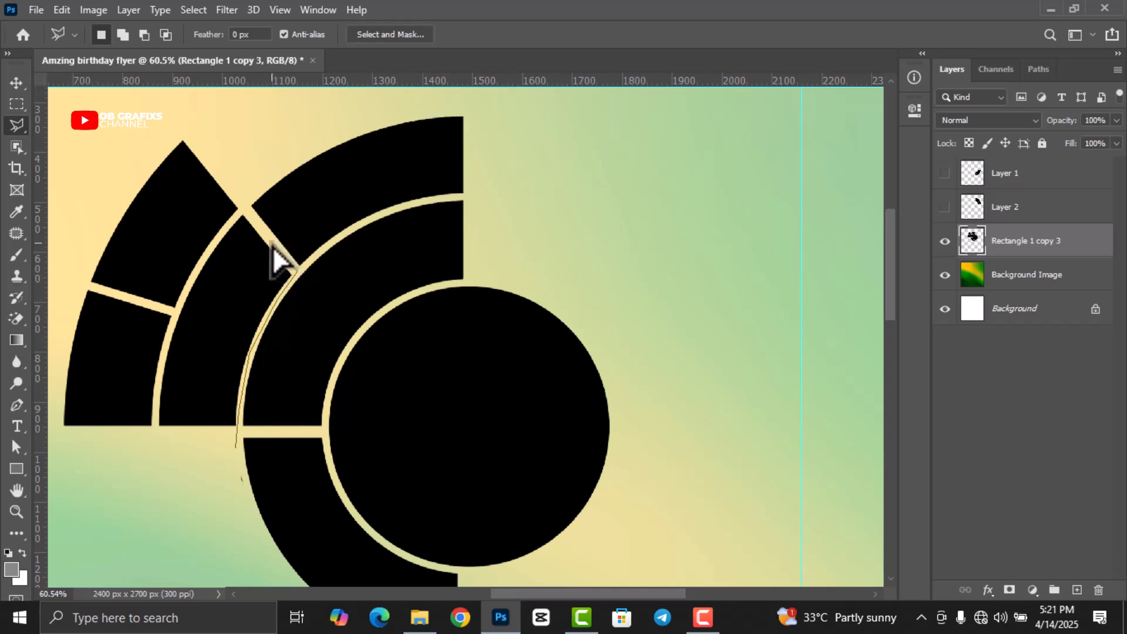
left_click(179, 124)
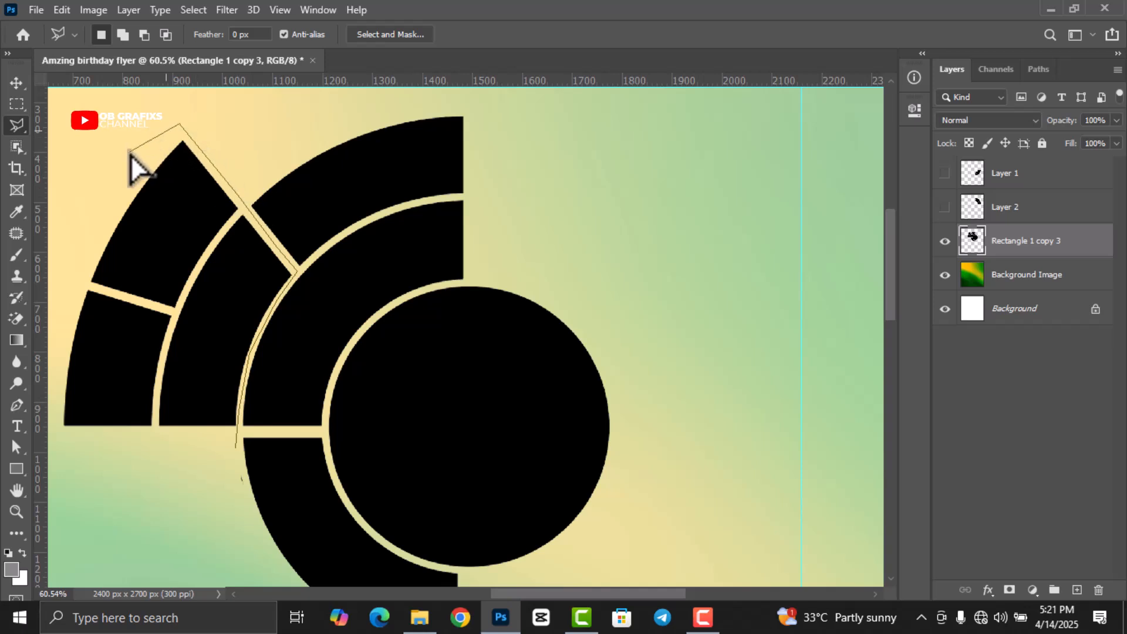
left_click(131, 151)
key("ctrl+minus")
left_click(172, 315)
left_click(175, 470)
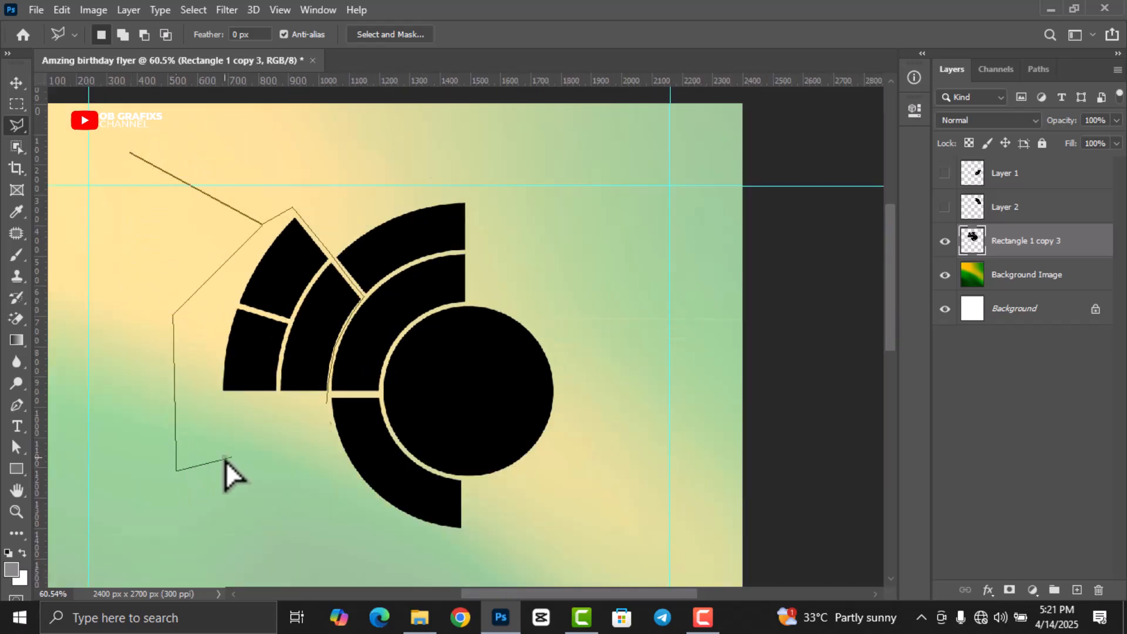
double_click(327, 404)
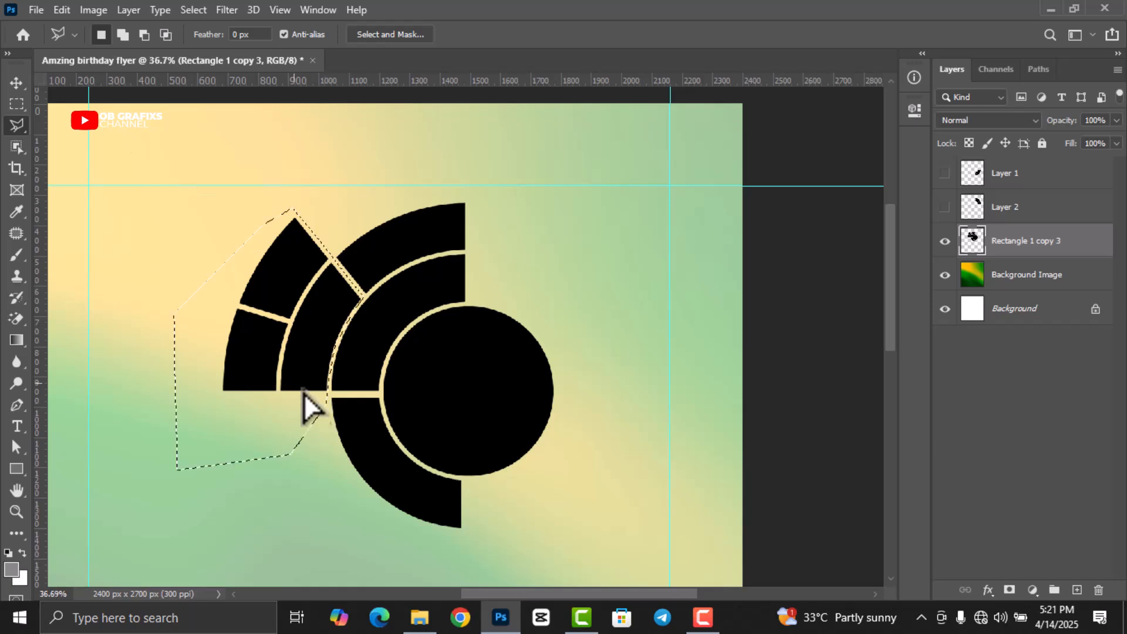
Step: Cut the selected outer left segments onto a new layer and hide that layer
right_click(280, 339)
left_click(354, 165)
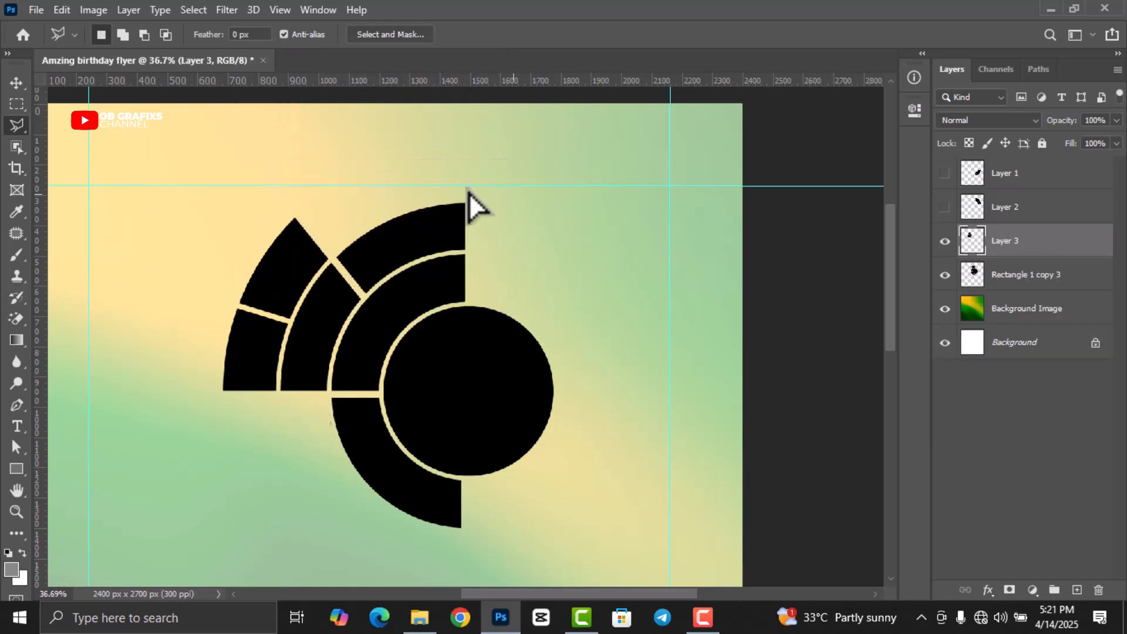
left_click(944, 240)
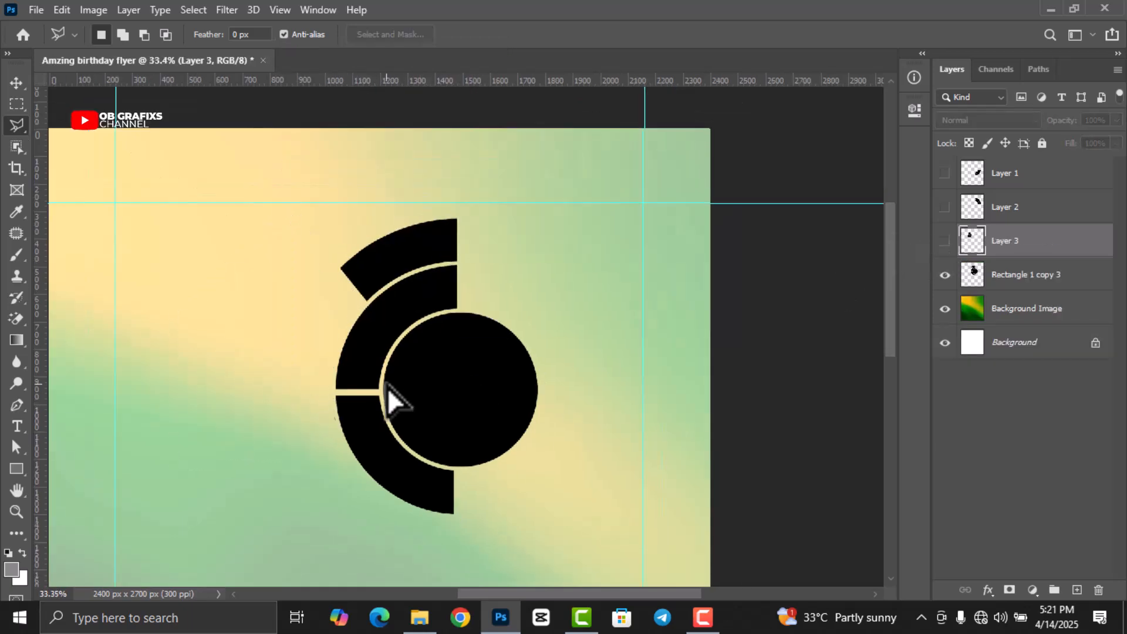
Step: Outline the two remaining upper-left ring segments with the Polygonal Lasso, along the horizontal gap and the central circle's edge
scroll(446, 458, "up", 3)
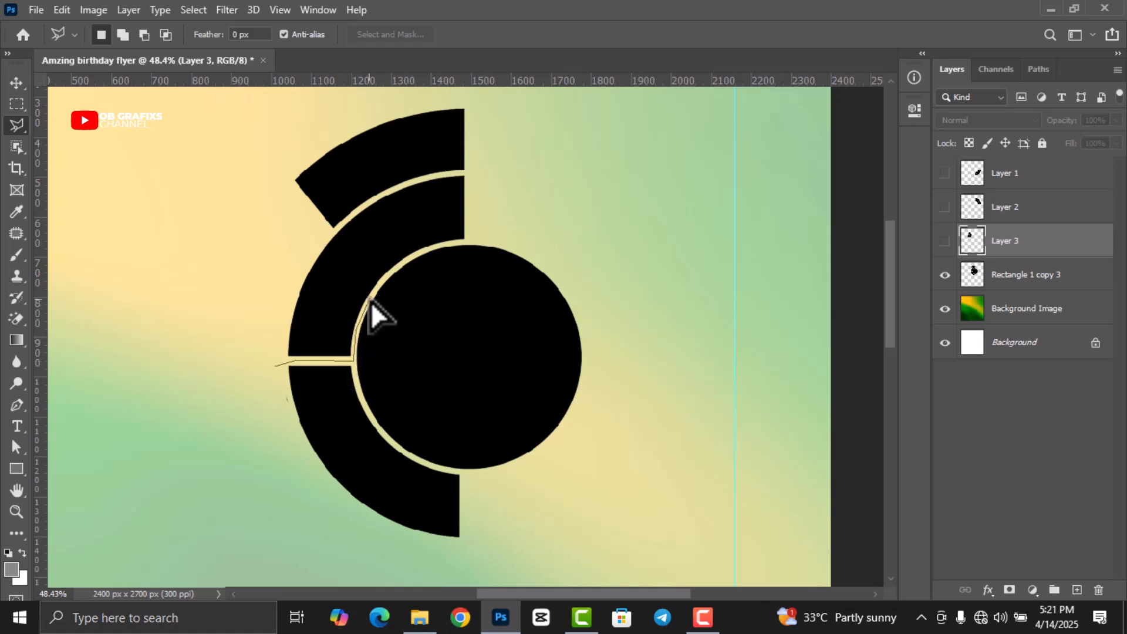
left_click(407, 265)
left_click(435, 248)
left_click(464, 240)
left_click(493, 239)
left_click(494, 99)
left_click(215, 115)
left_click(184, 340)
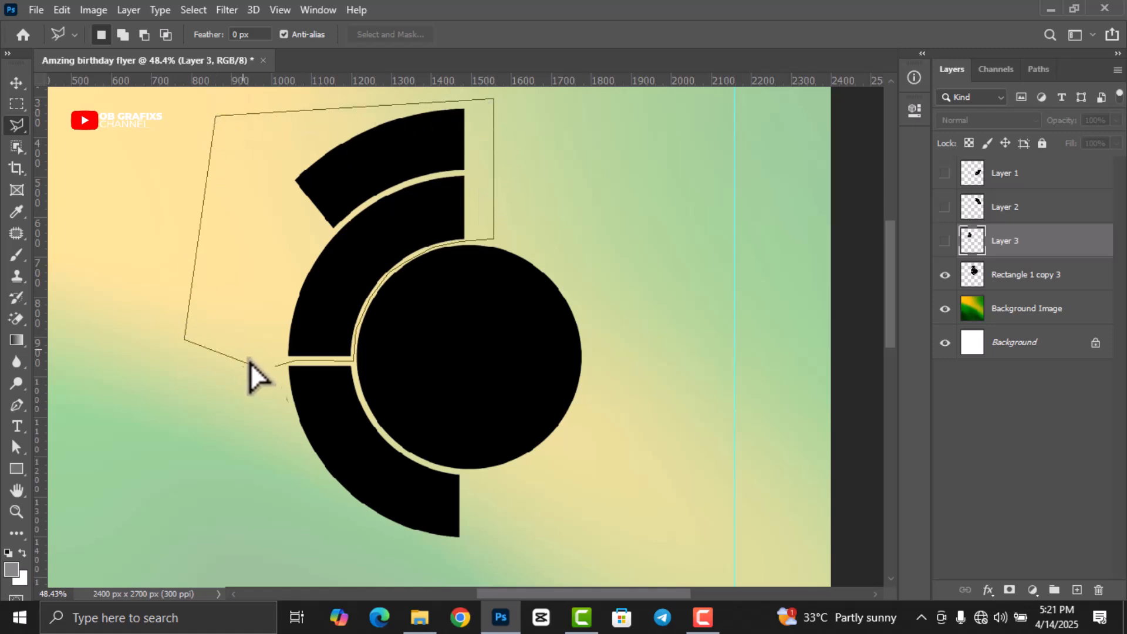
double_click(273, 367)
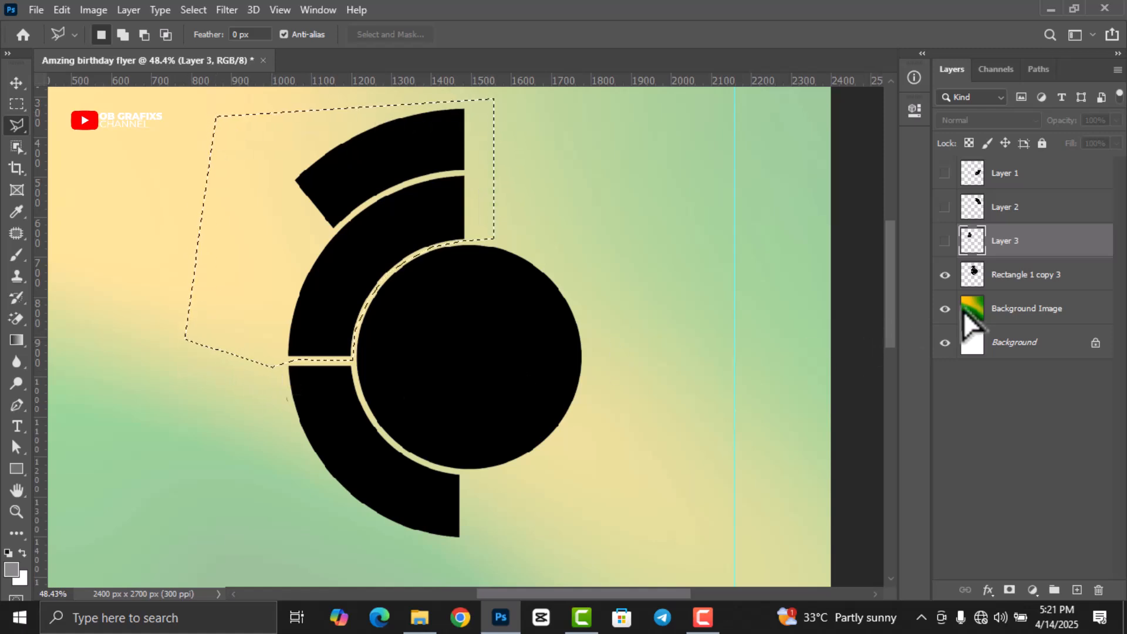
Step: Cut the selected upper-left segments from the Rectangle 1 copy 3 layer onto a new layer and check it by toggling its visibility
left_click(1000, 277)
right_click(339, 227)
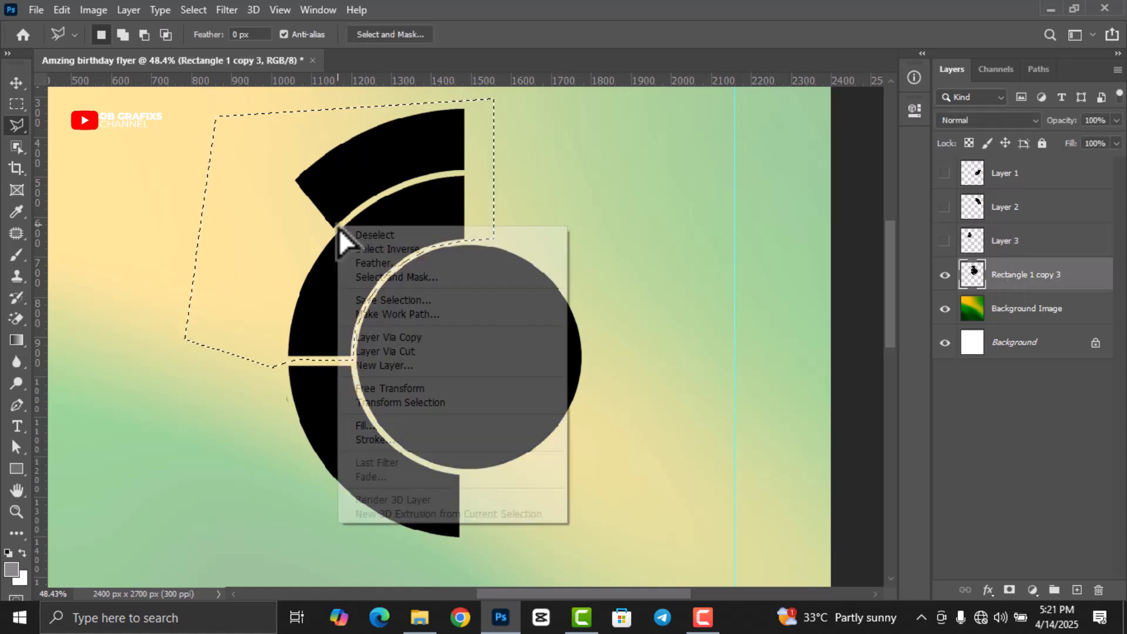
left_click(414, 352)
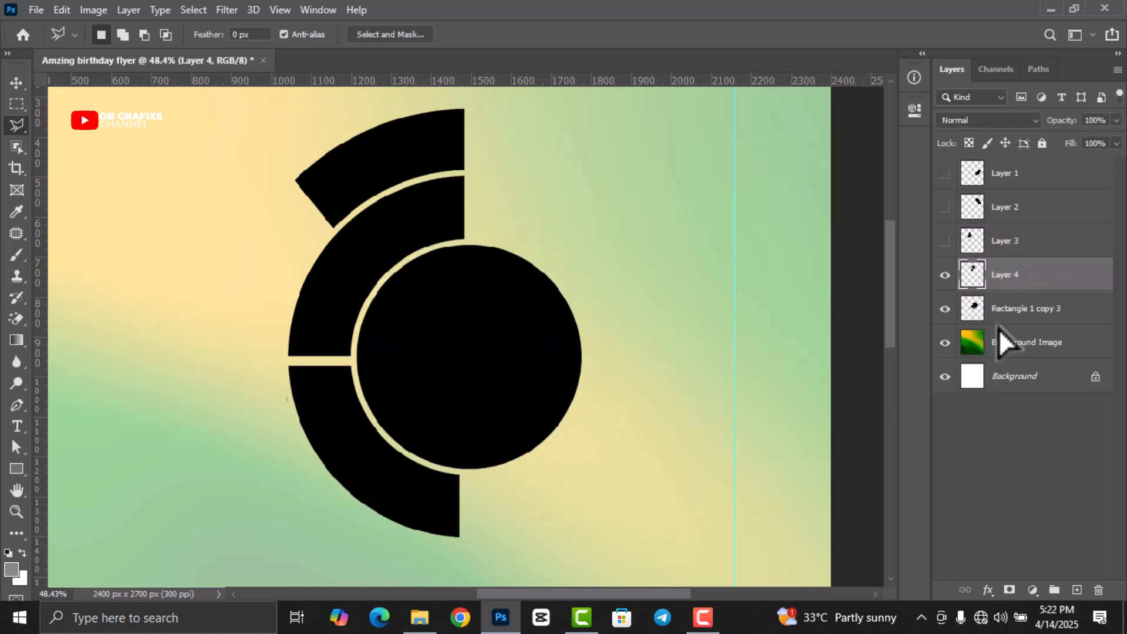
left_click(944, 274)
left_click(945, 275)
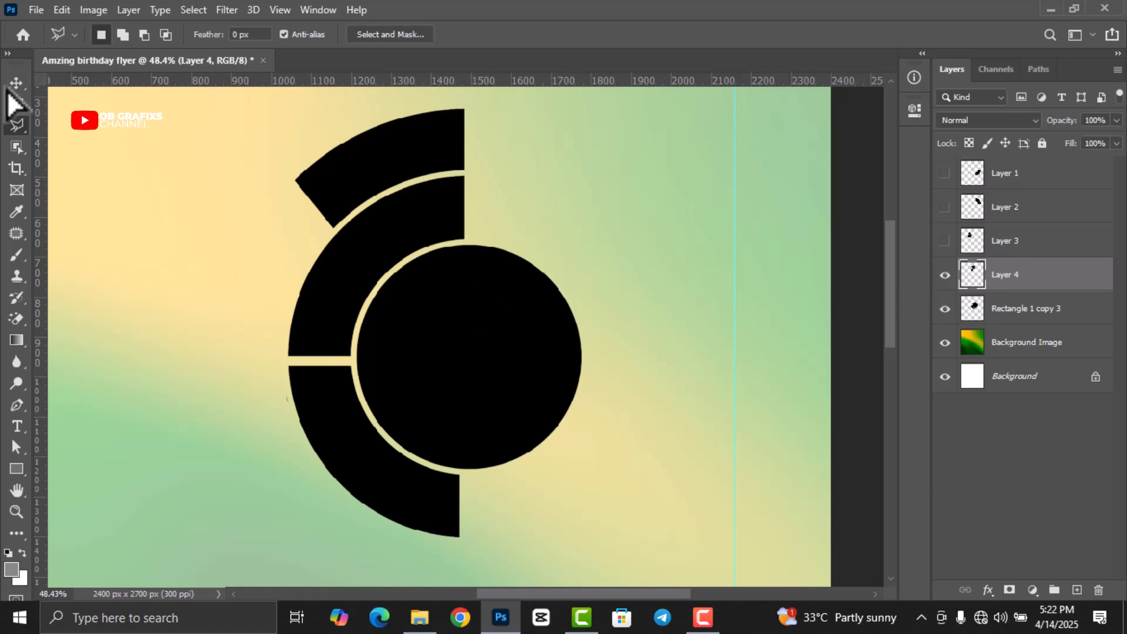
Step: Switch to the Move tool and show Layer 3, Layer 2 and Layer 1 again
left_click(17, 83)
scroll(565, 326, "down", 3)
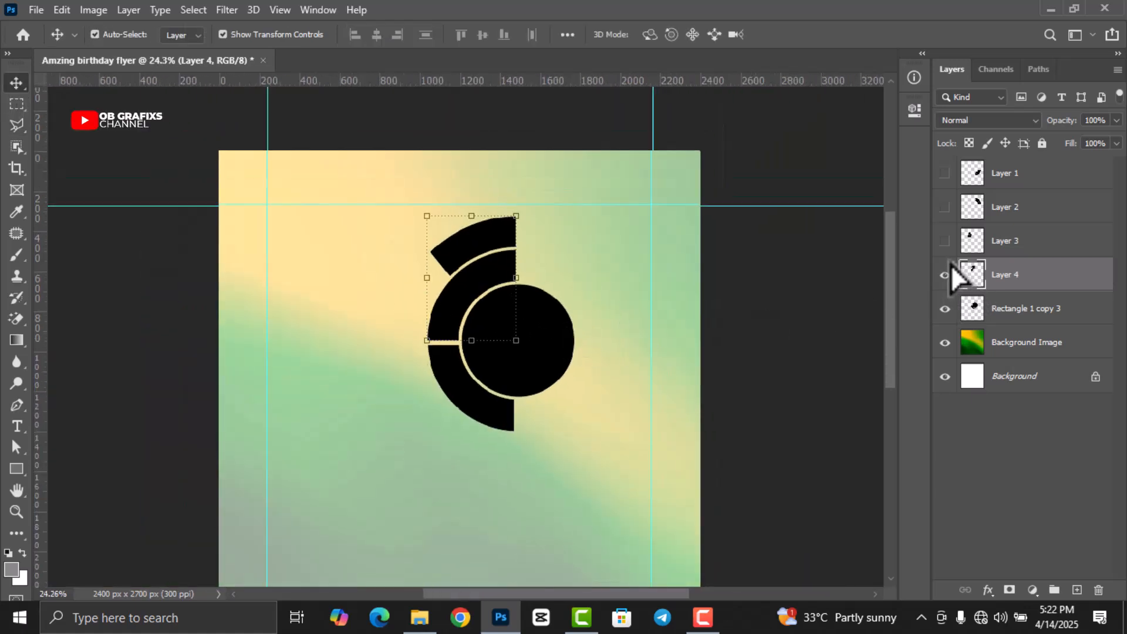
left_click(945, 240)
left_click(945, 206)
left_click(945, 173)
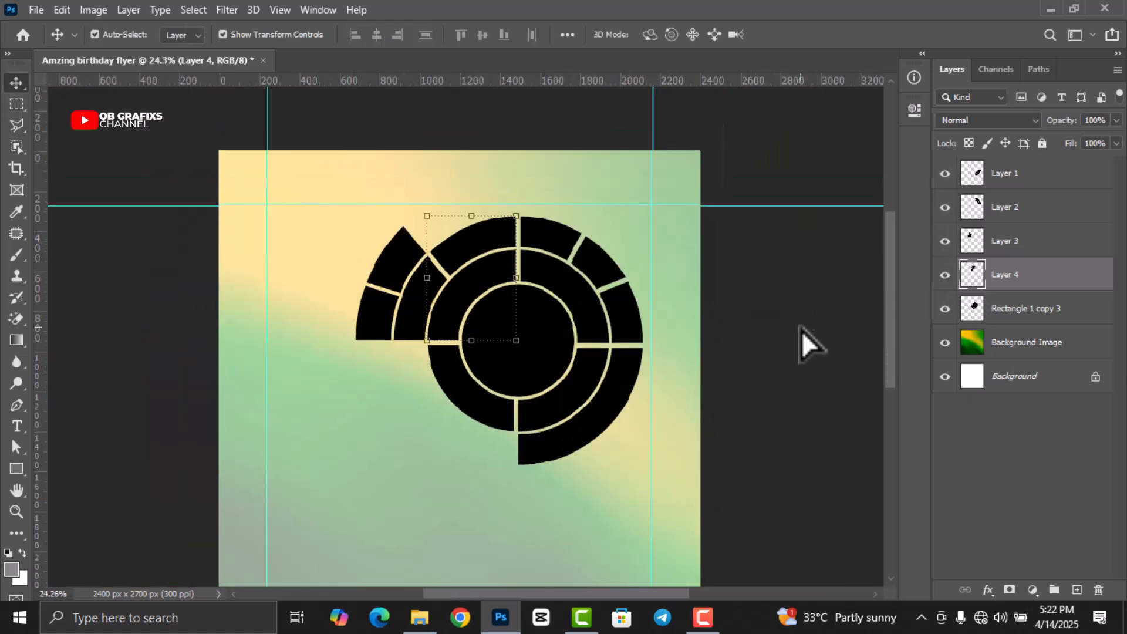
Step: Place the red-suit photo 9fd1fea2 from the bday folder in File Explorer directly above the Rectangle 1 copy 3 layer
left_click(181, 371)
scroll(394, 372, "down", 2)
scroll(541, 300, "up", 1)
left_click(537, 277)
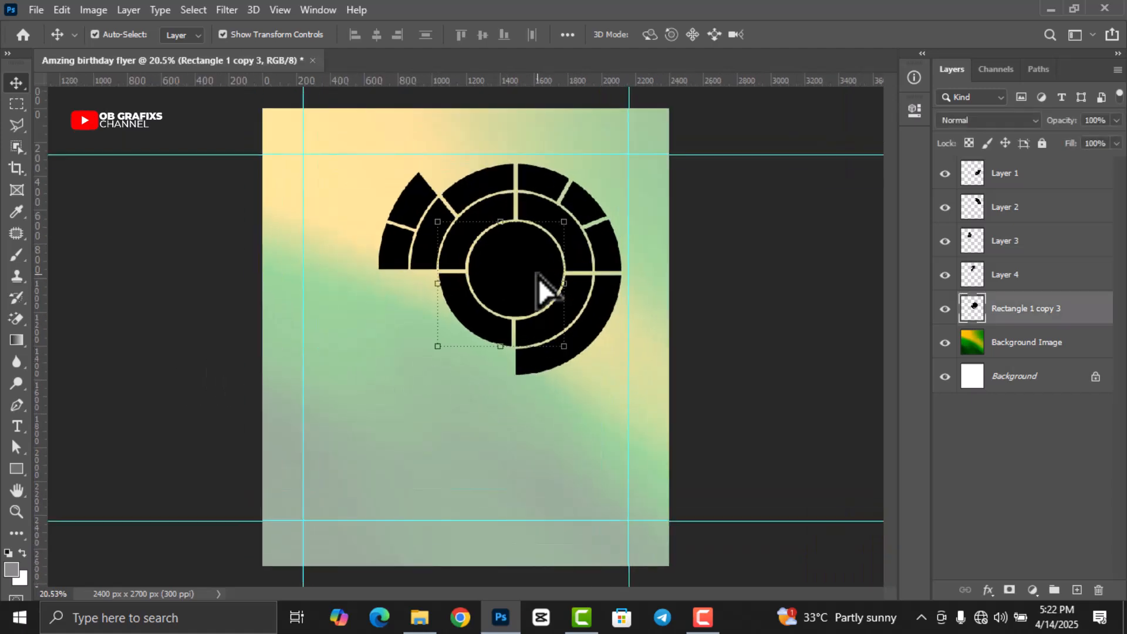
left_click(419, 618)
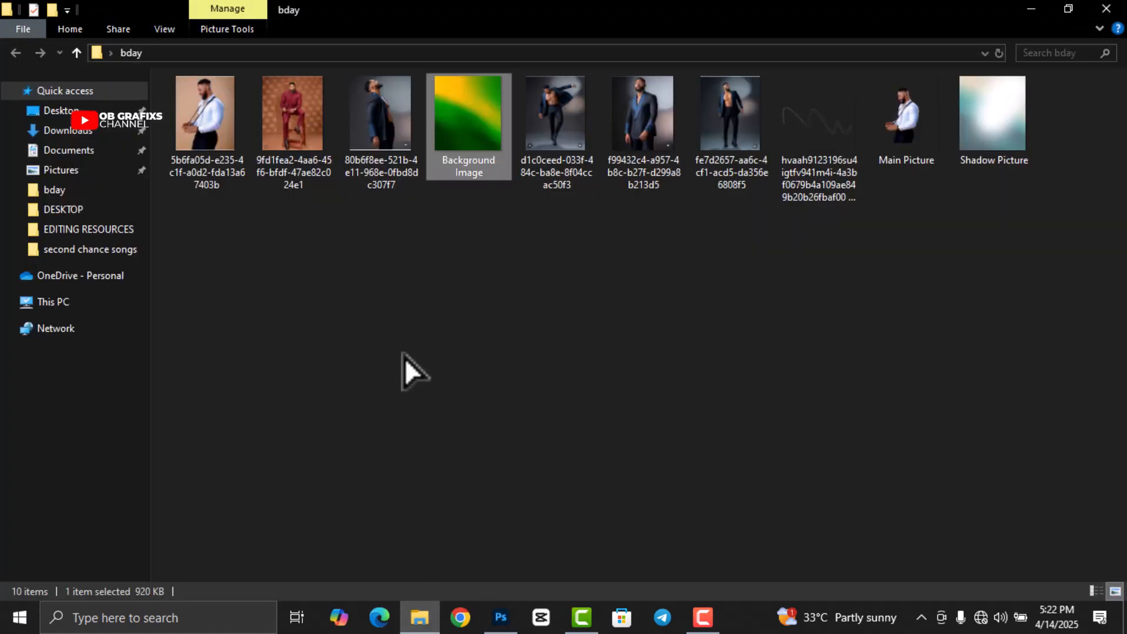
left_click_drag(300, 125, 509, 378)
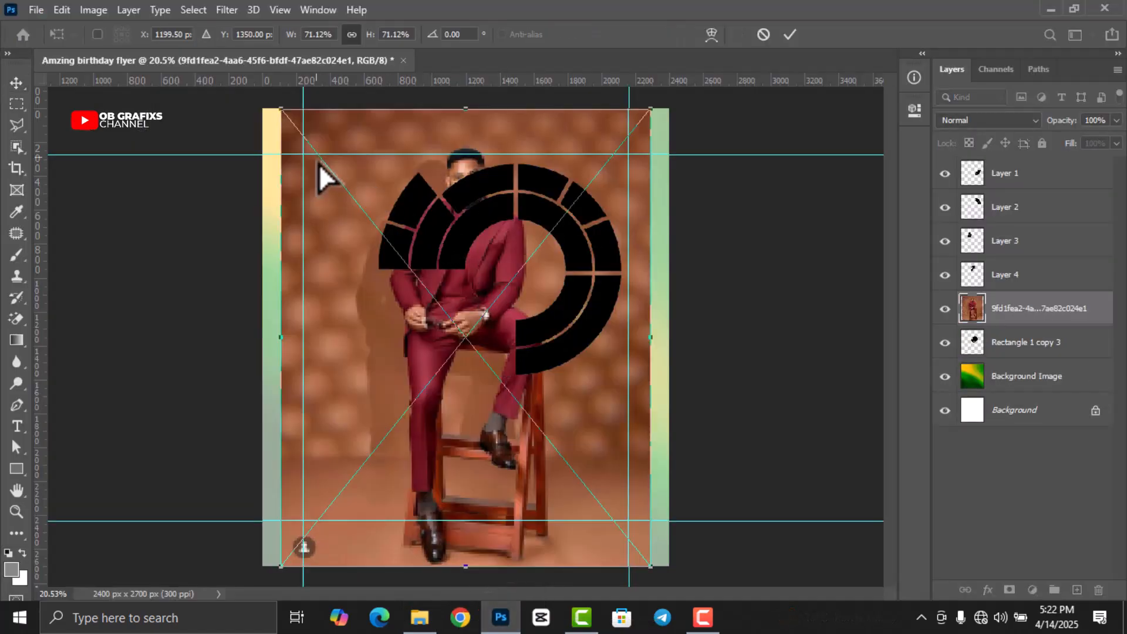
Step: Scale the red-suit photo to about 48% and position the man's head and chest over the central circle
left_click_drag(281, 112, 399, 263)
left_click_drag(518, 473, 508, 406)
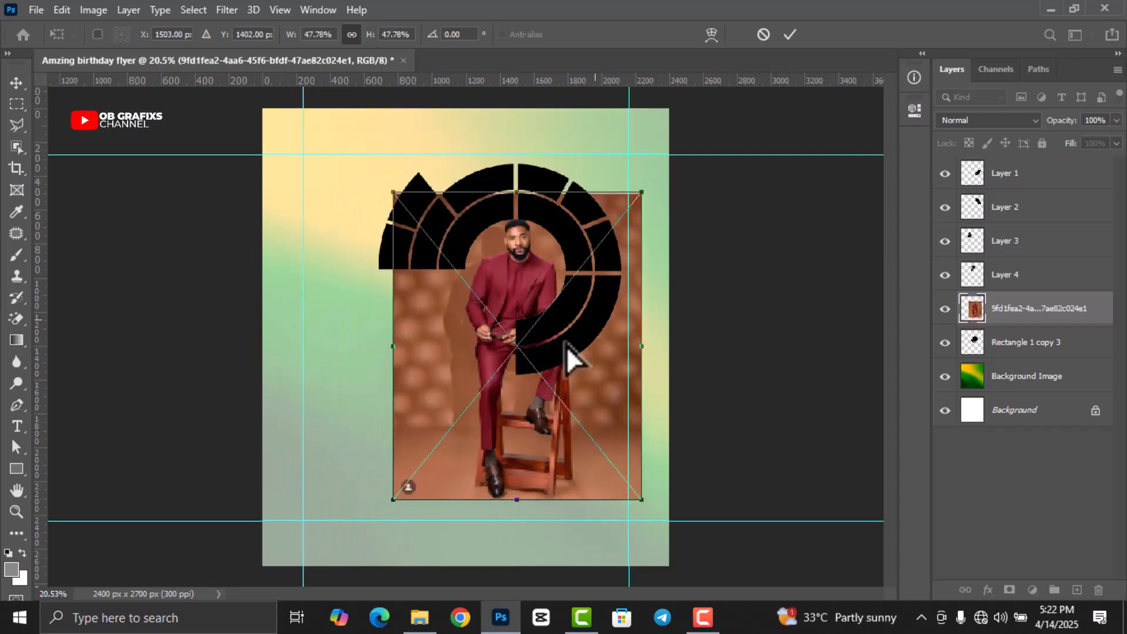
left_click(789, 34)
Step: Clip the red-suit photo to the Rectangle 1 copy 3 layer and refine its position and size to about 48%
right_click(1026, 320)
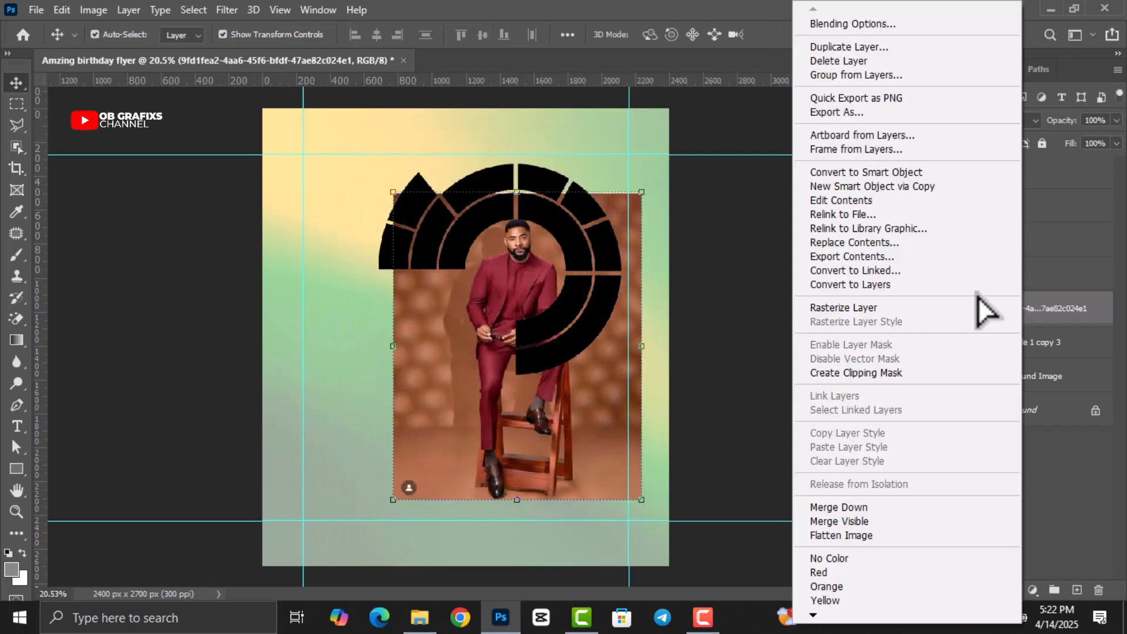
left_click(907, 376)
left_click_drag(522, 279, 523, 287)
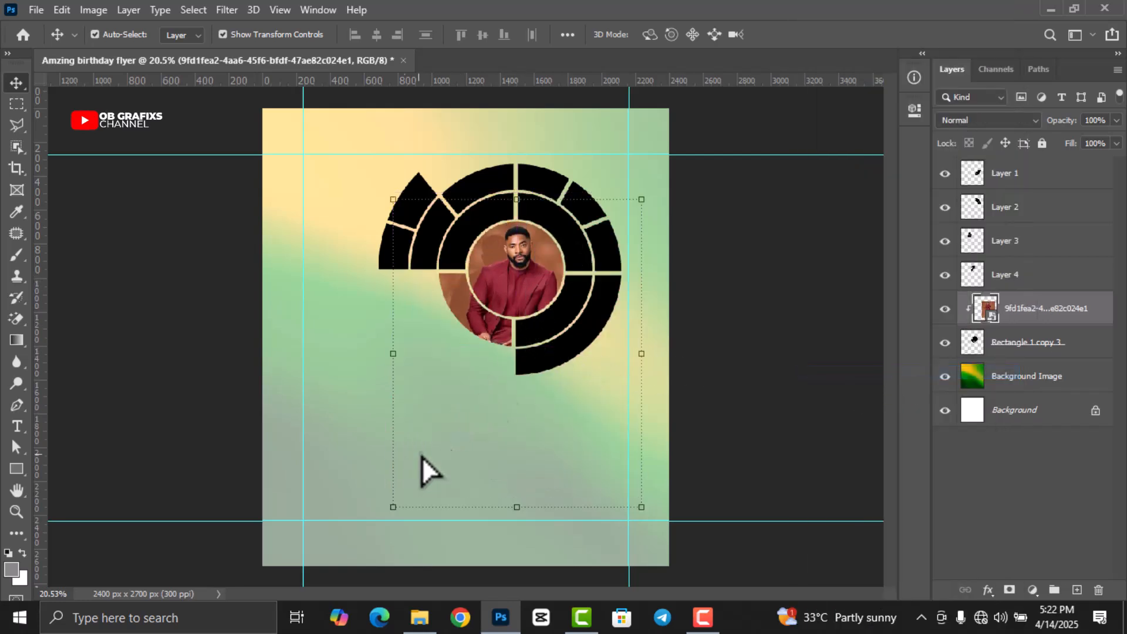
left_click_drag(395, 513, 380, 538)
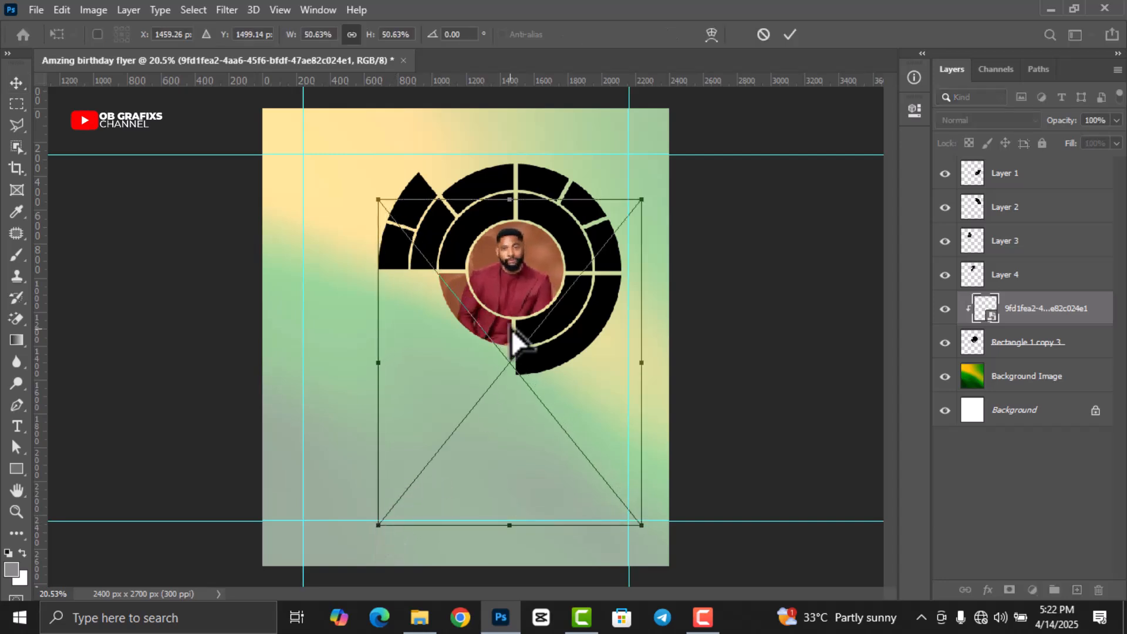
left_click_drag(516, 302, 525, 302)
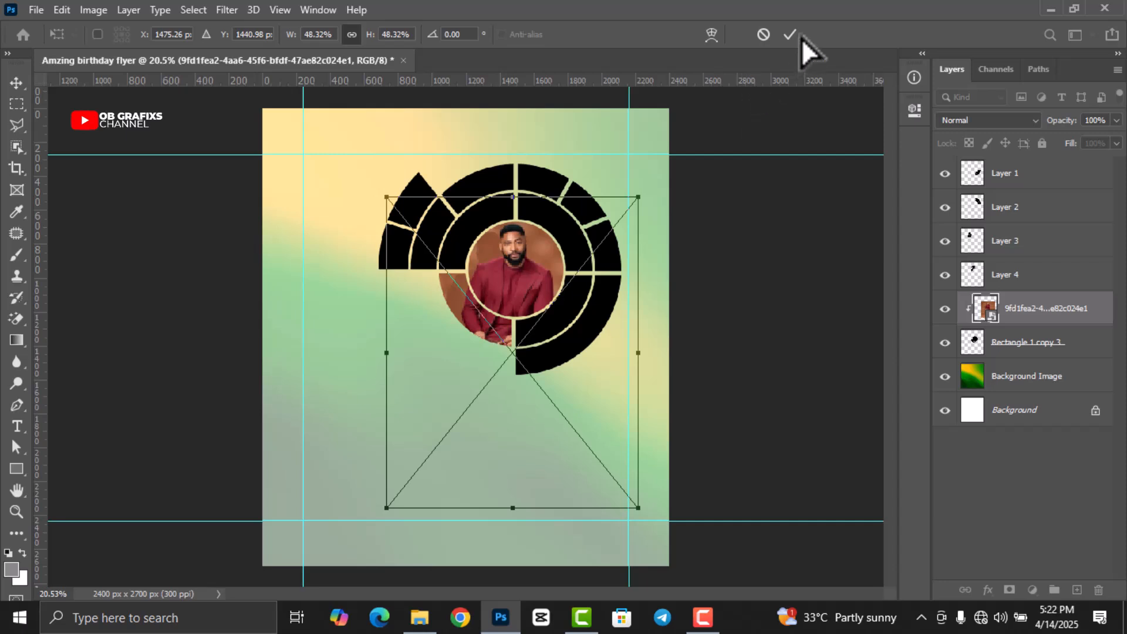
left_click(791, 35)
left_click(649, 258)
Step: Place the navy-suit photo f99432c4 from the bday folder in File Explorer directly above Layer 1, scaled to about 57%
scroll(550, 241, "up", 1)
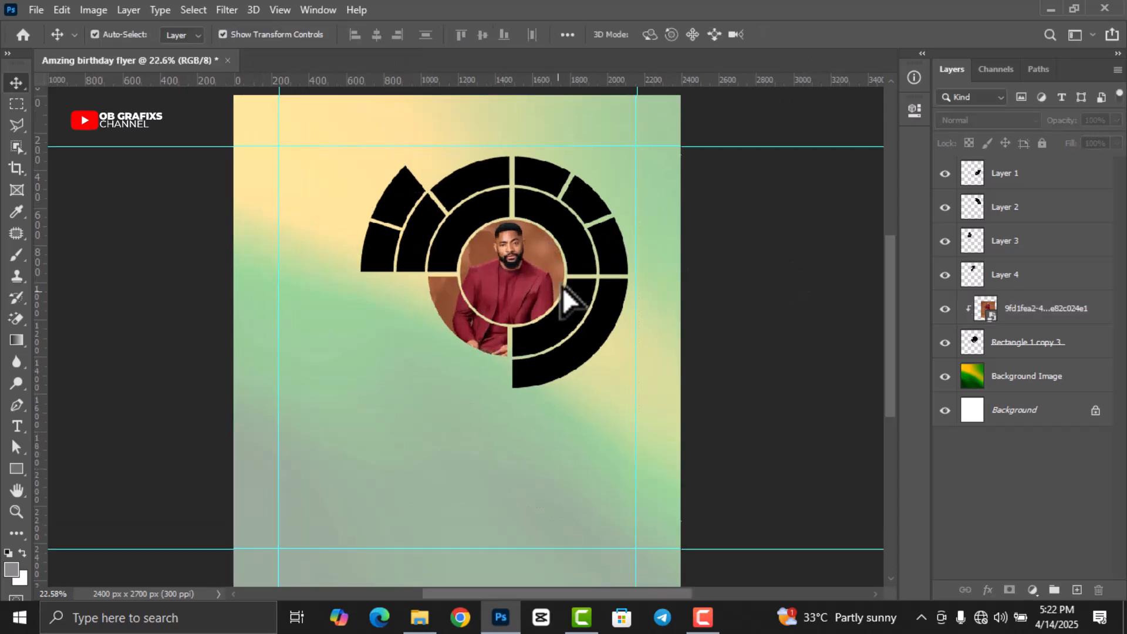
scroll(581, 323, "up", 1)
left_click(595, 346)
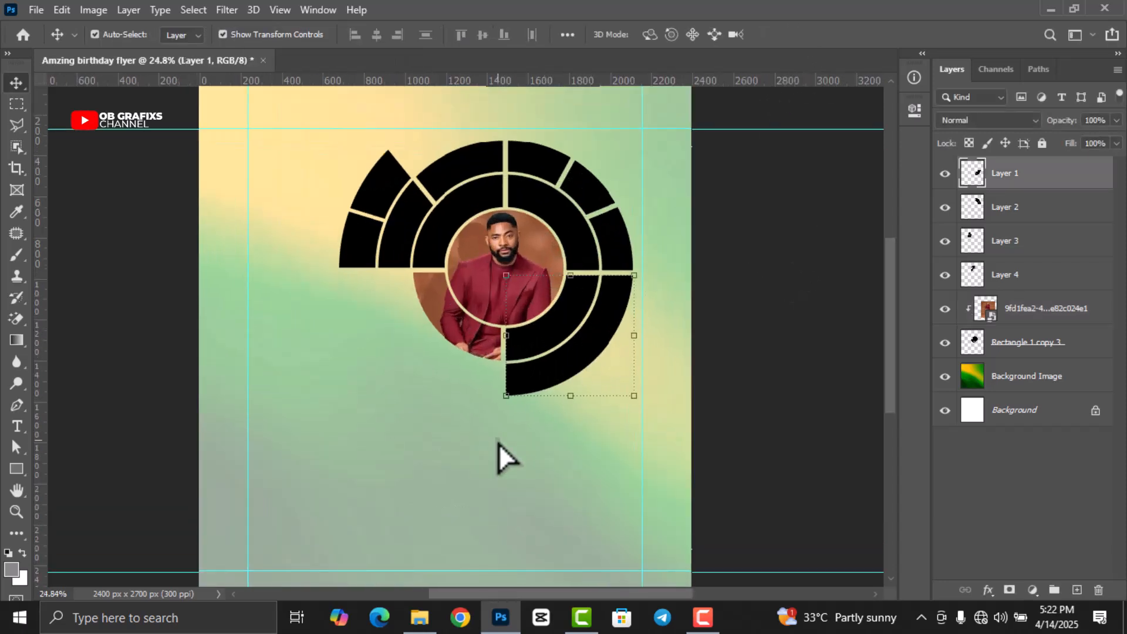
left_click(419, 618)
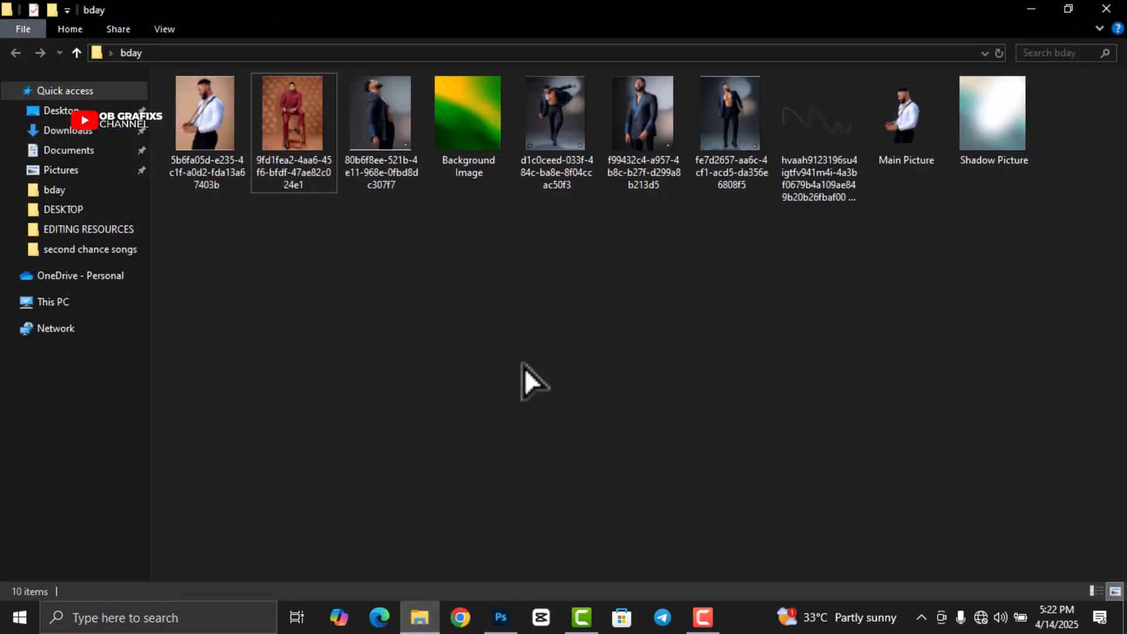
left_click_drag(636, 126, 485, 390)
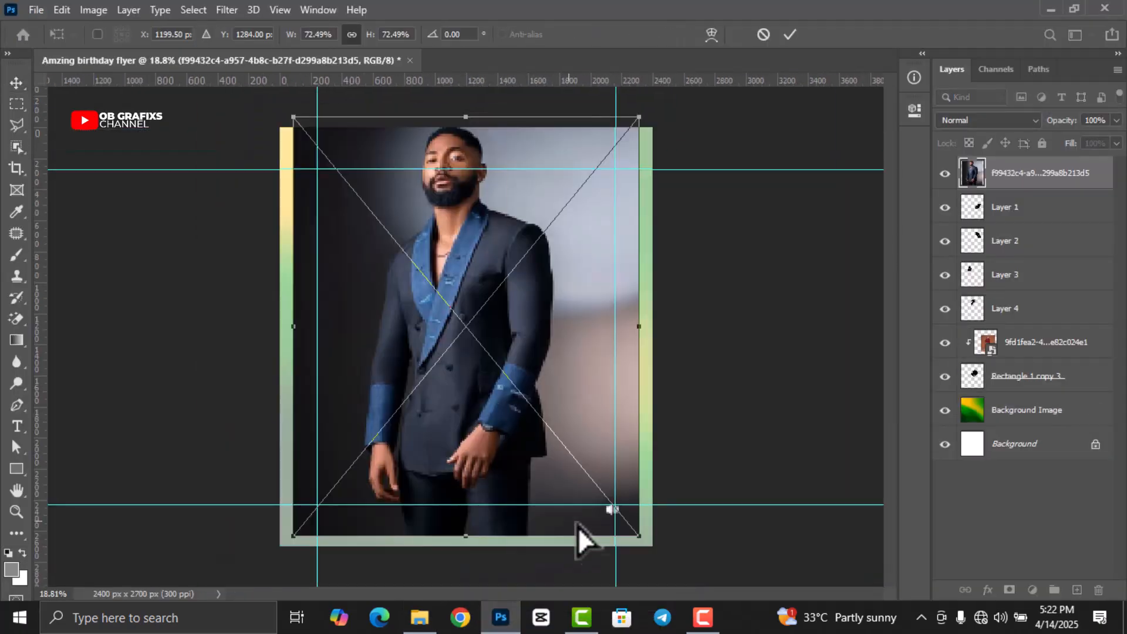
left_click_drag(629, 541, 492, 459)
key("ctrl+plus")
left_click(790, 35)
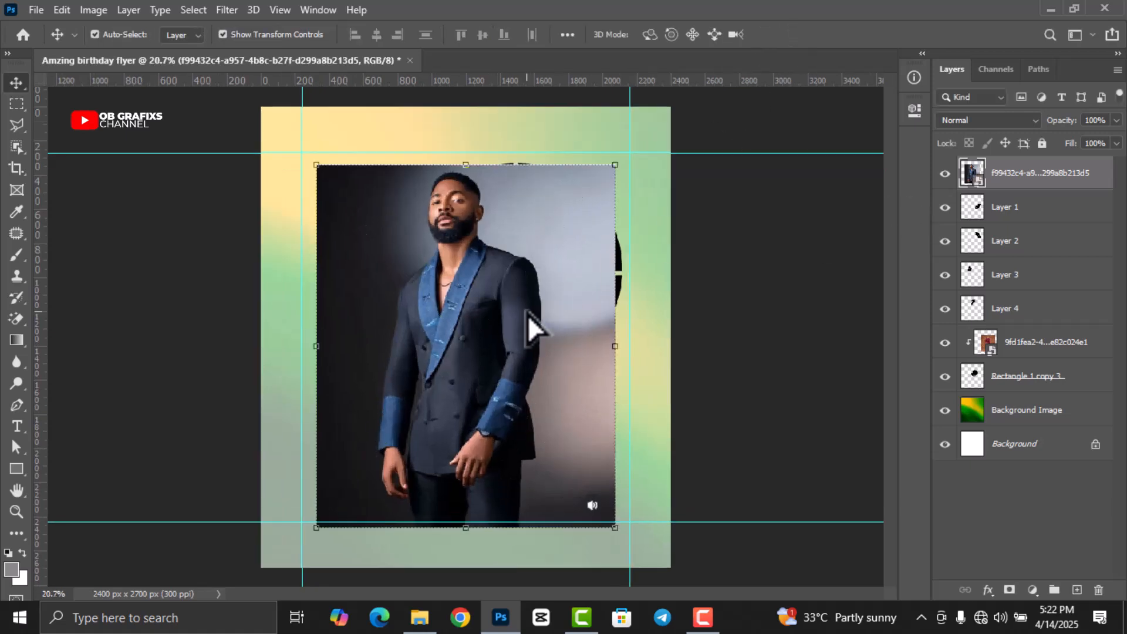
Step: Flip the navy-suit photo horizontally, scale it to about 33% and move it over the target's lower-right quarter
key("ctrl+t")
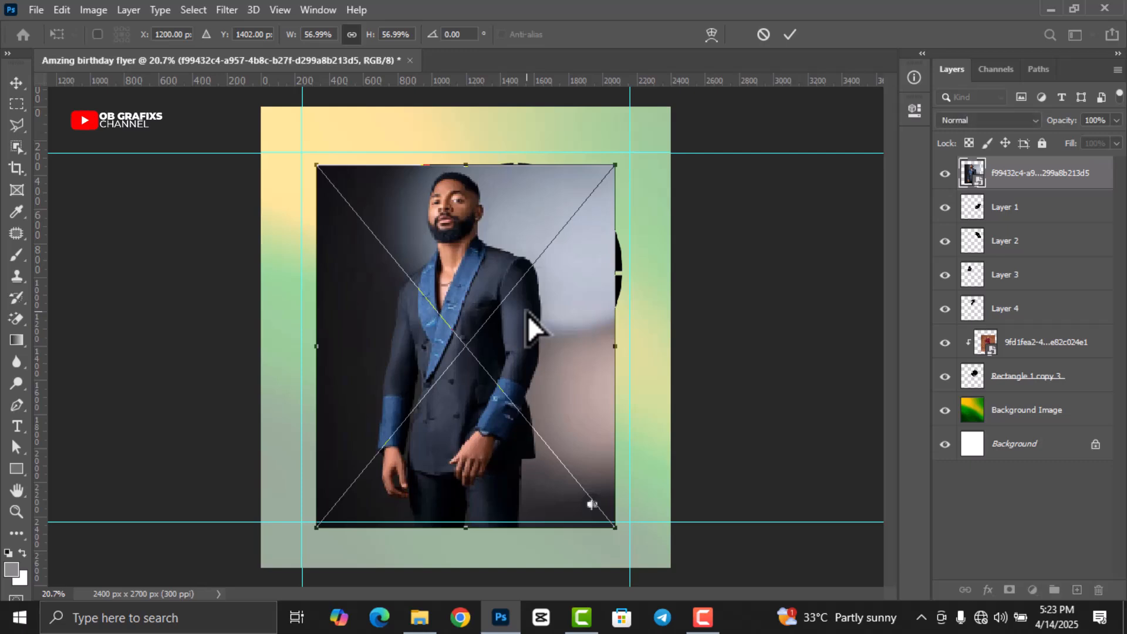
right_click(527, 315)
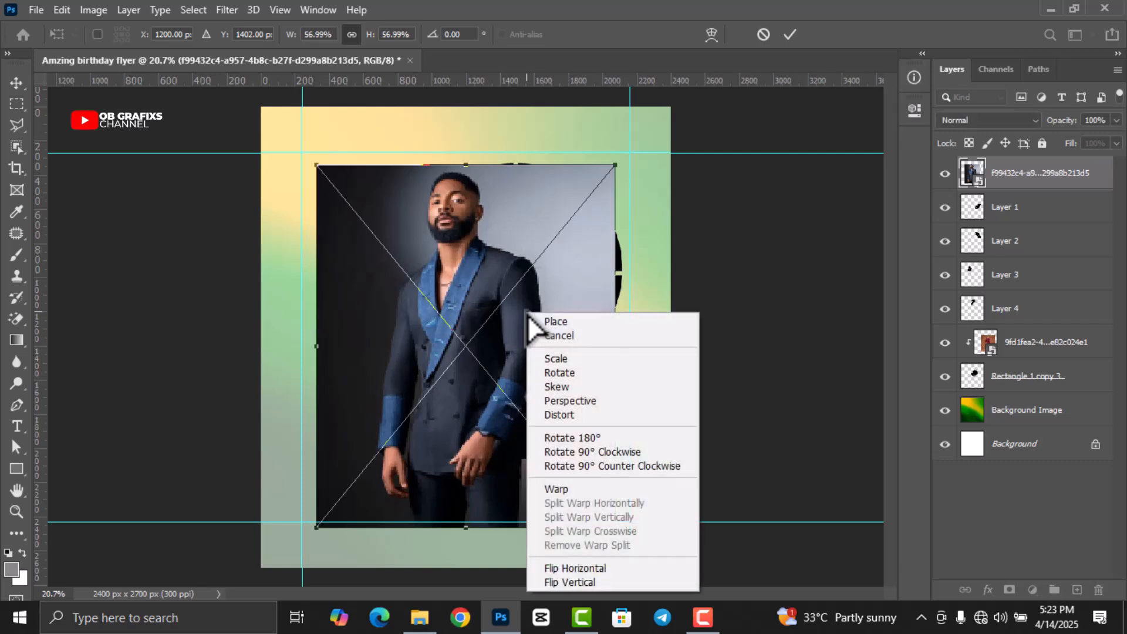
left_click(584, 569)
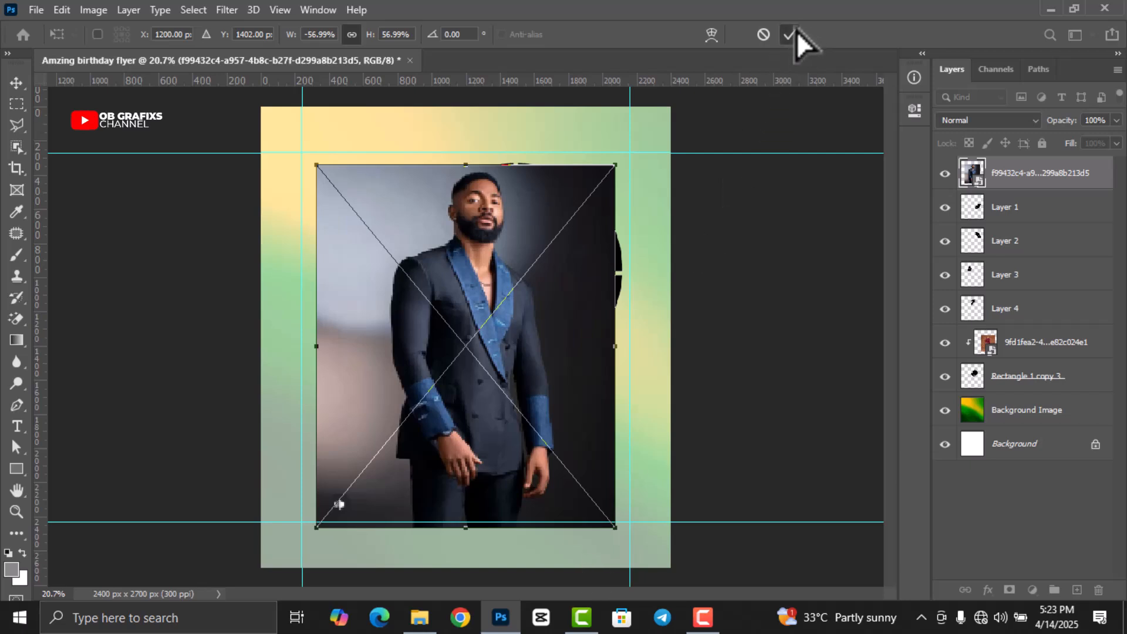
left_click_drag(615, 527, 487, 370)
left_click_drag(438, 311, 581, 370)
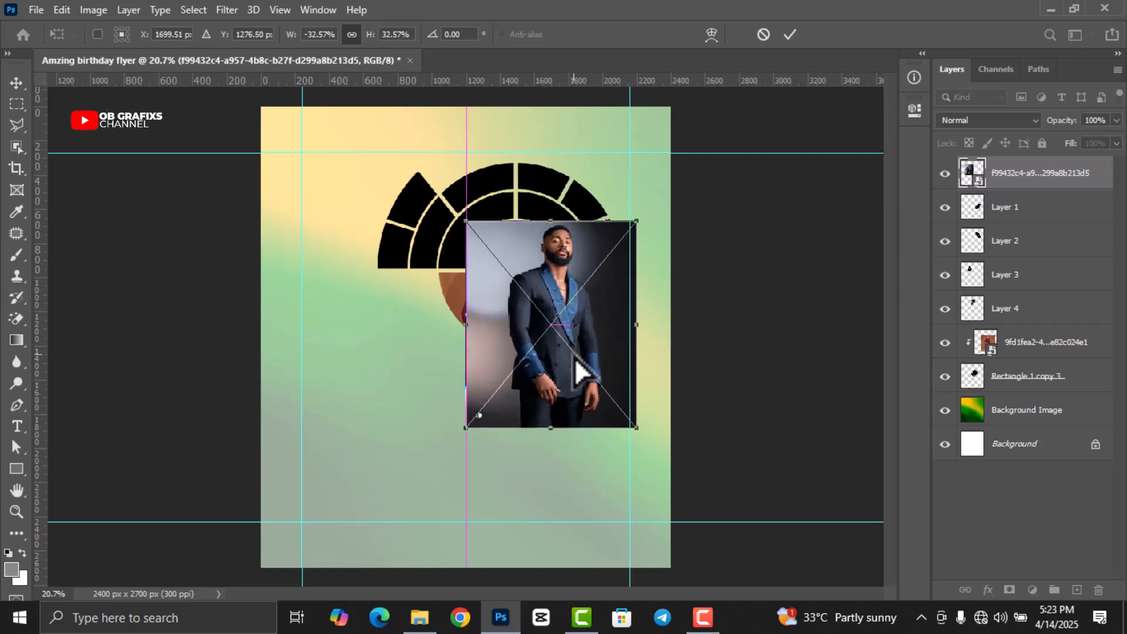
left_click(790, 34)
Step: Clip the navy-suit photo to Layer 1 and position the man's head and chest inside the lower-right quarter segment
right_click(1009, 171)
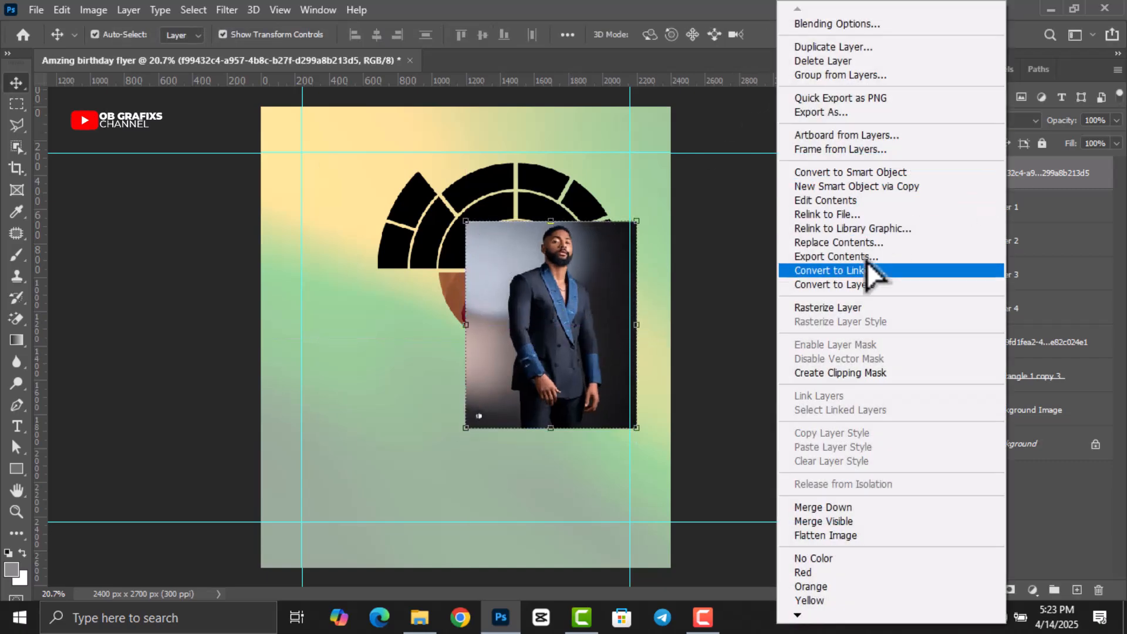
left_click(854, 373)
scroll(672, 320, "up", 1)
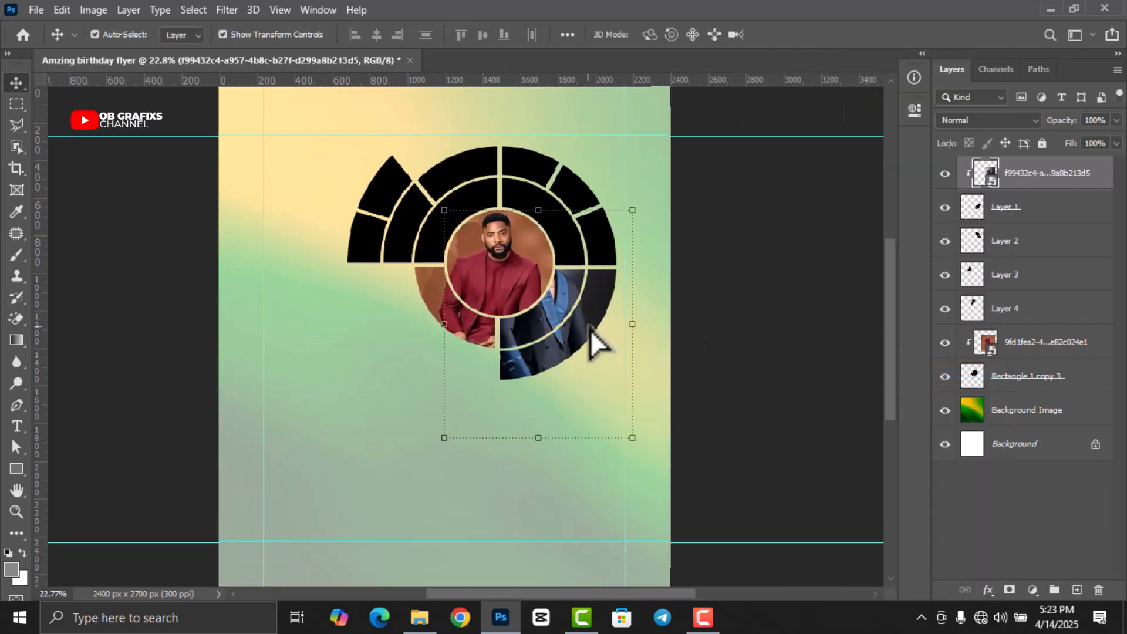
left_click_drag(584, 327, 598, 351)
scroll(584, 270, "up", 3)
key("Right")
key("Right")
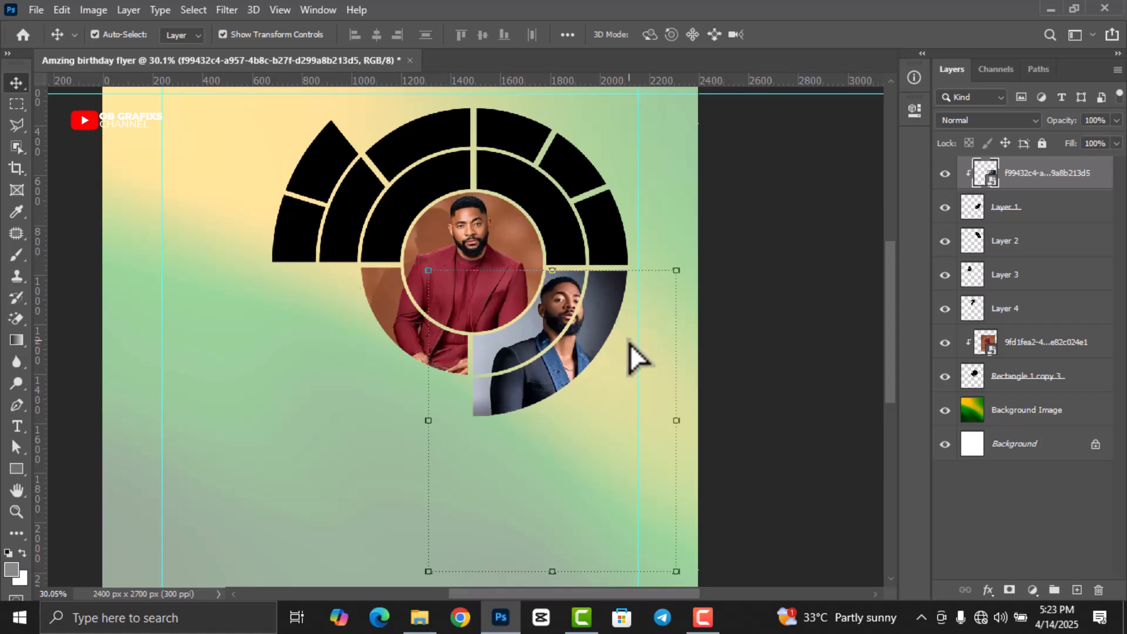
left_click(754, 284)
scroll(557, 275, "down", 1)
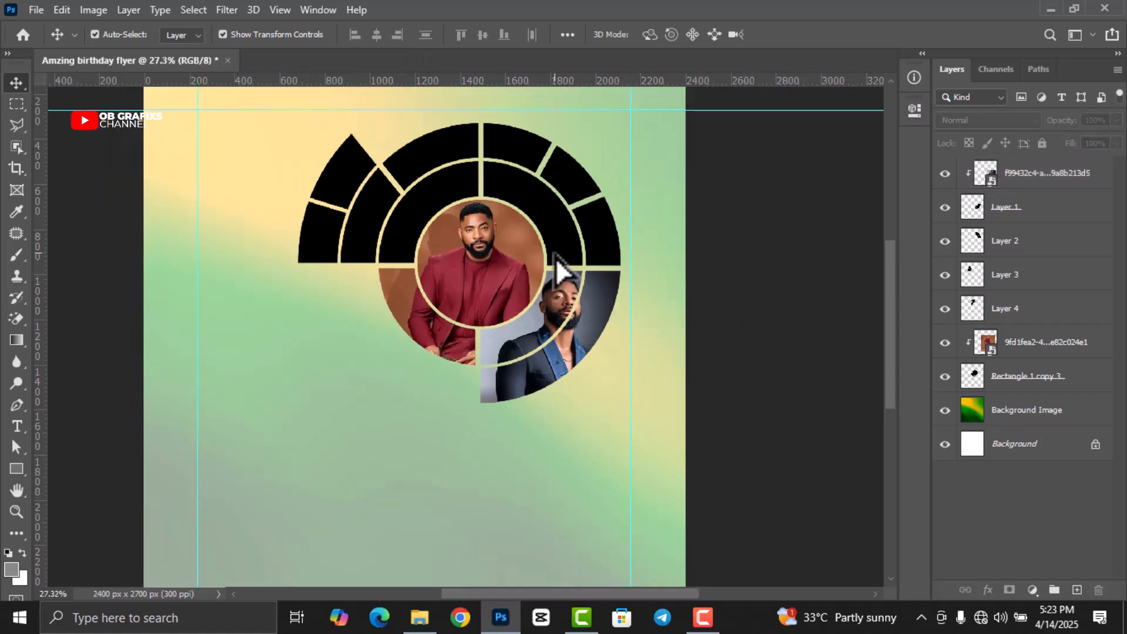
Step: Place the open-jacket photo fe7d2657 from the bday folder directly above Layer 2, scaled to about 28% over the upper-right segments
left_click(565, 234)
left_click(425, 622)
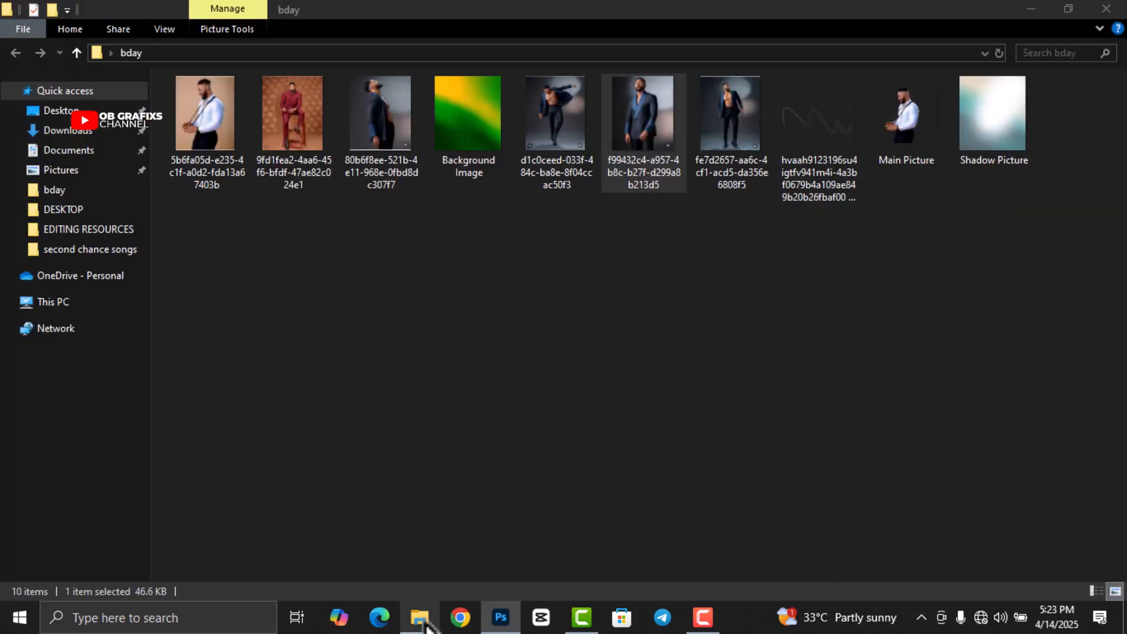
left_click(465, 359)
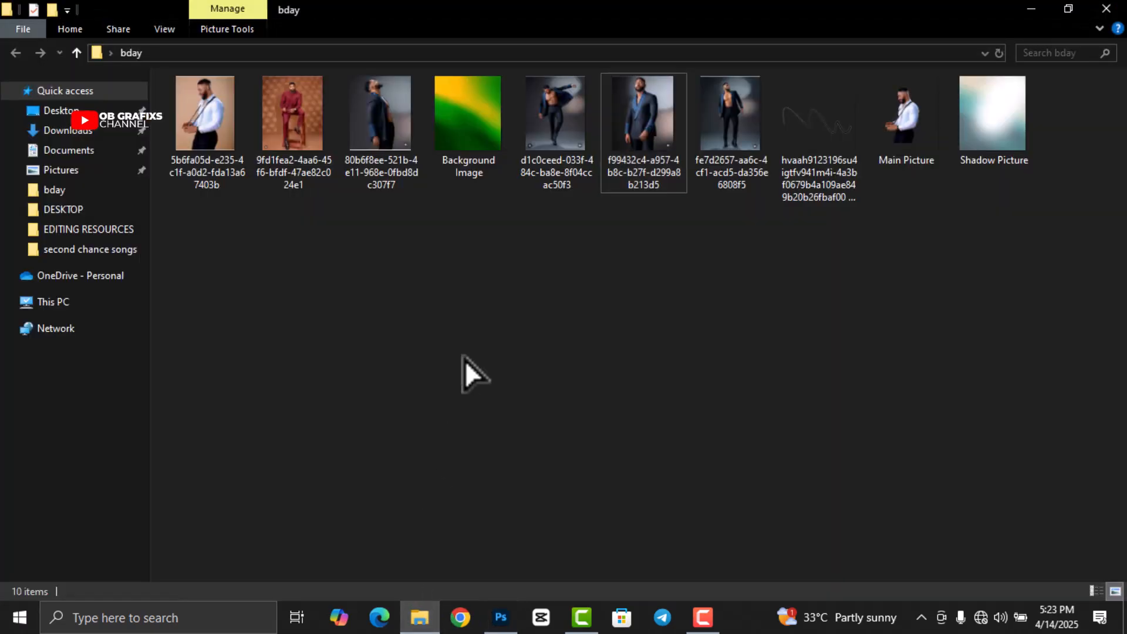
left_click_drag(744, 139, 501, 371)
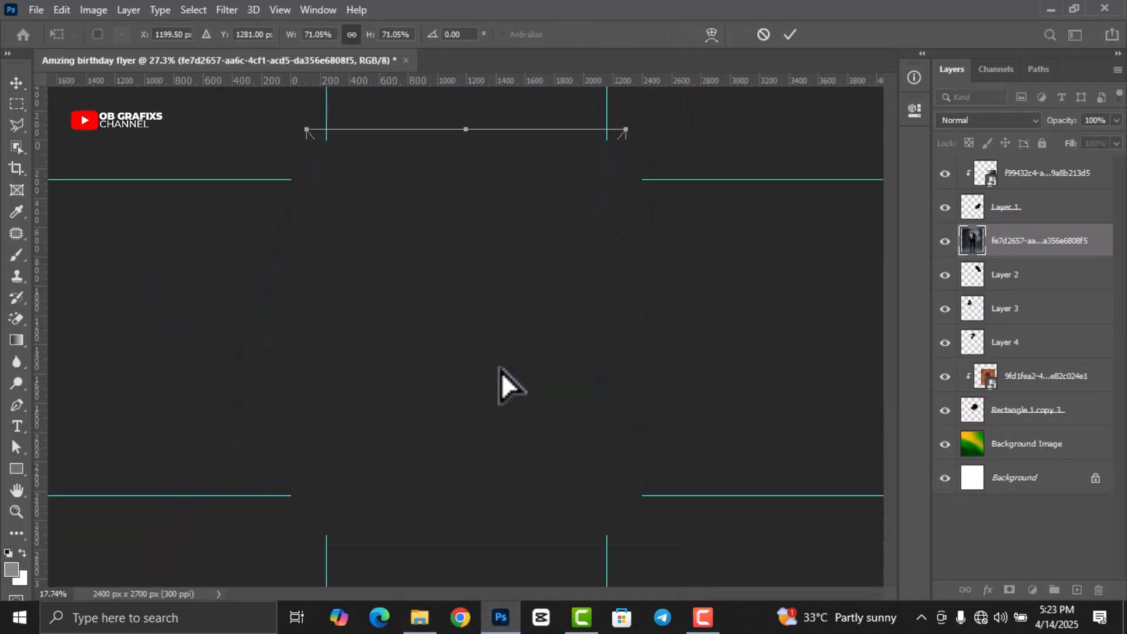
left_click_drag(626, 527, 433, 314)
left_click_drag(370, 258, 571, 309)
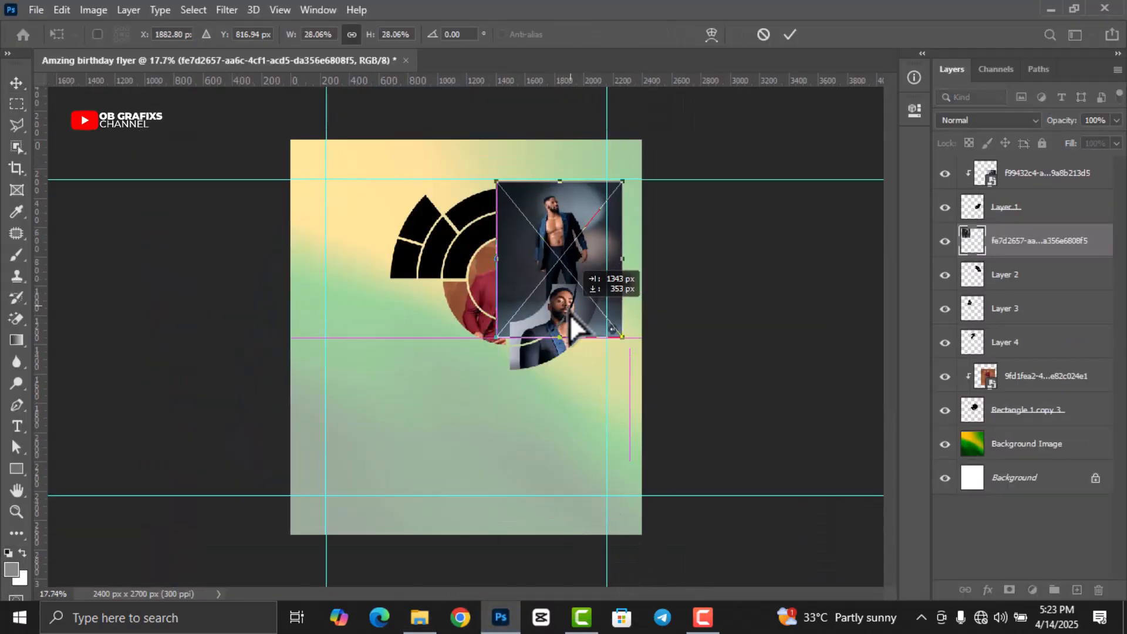
left_click(790, 35)
Step: Clip the open-jacket photo to Layer 2, enlarge it to about 37% and fit the man's head and torso in the upper-right segments
right_click(1032, 241)
left_click(864, 373)
scroll(579, 326, "up", 3)
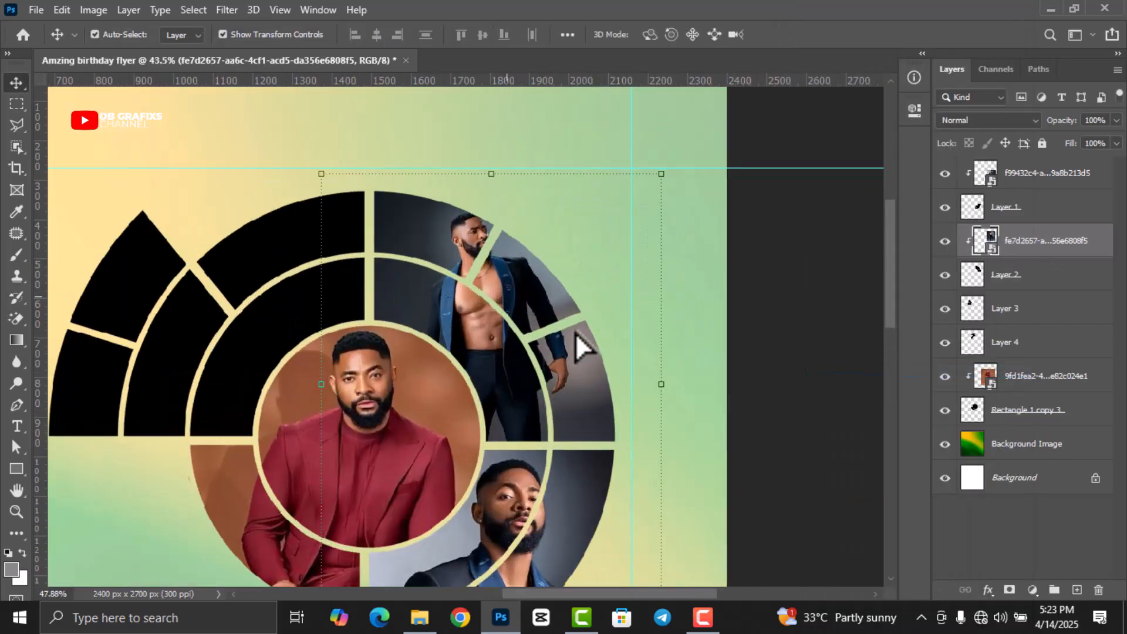
scroll(536, 442, "down", 2)
left_click_drag(504, 438, 498, 481)
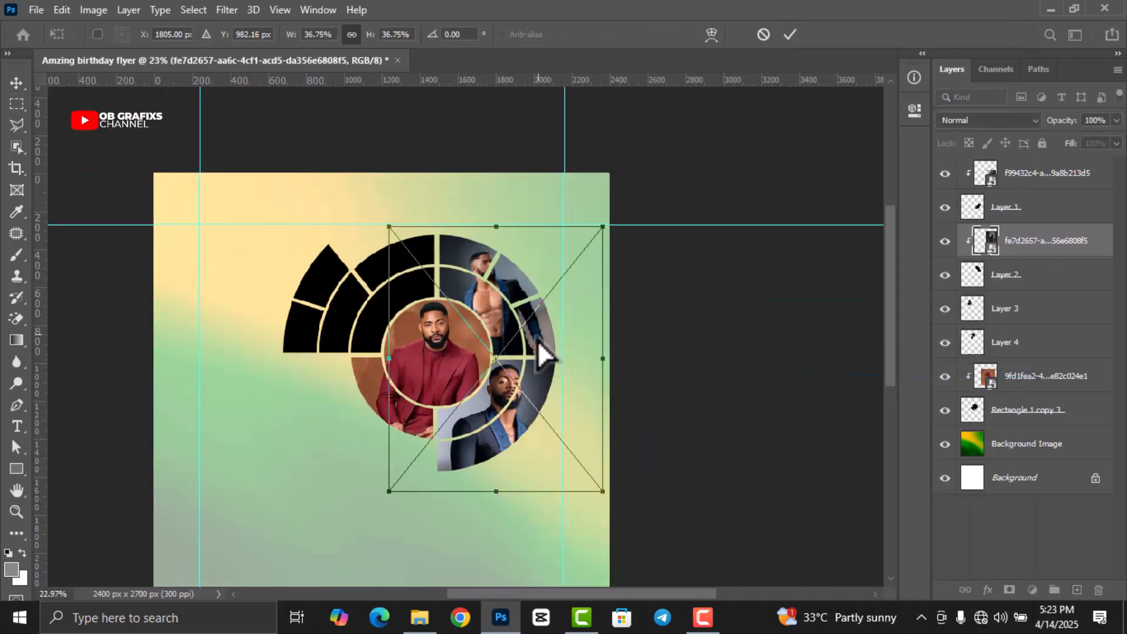
left_click(790, 34)
left_click_drag(534, 337, 532, 325)
left_click(713, 350)
Step: Place the side-profile photo 80b6f8ee from the bday folder directly above Layer 4, scaled to about 38% over the upper-left ring segments
left_click(425, 280)
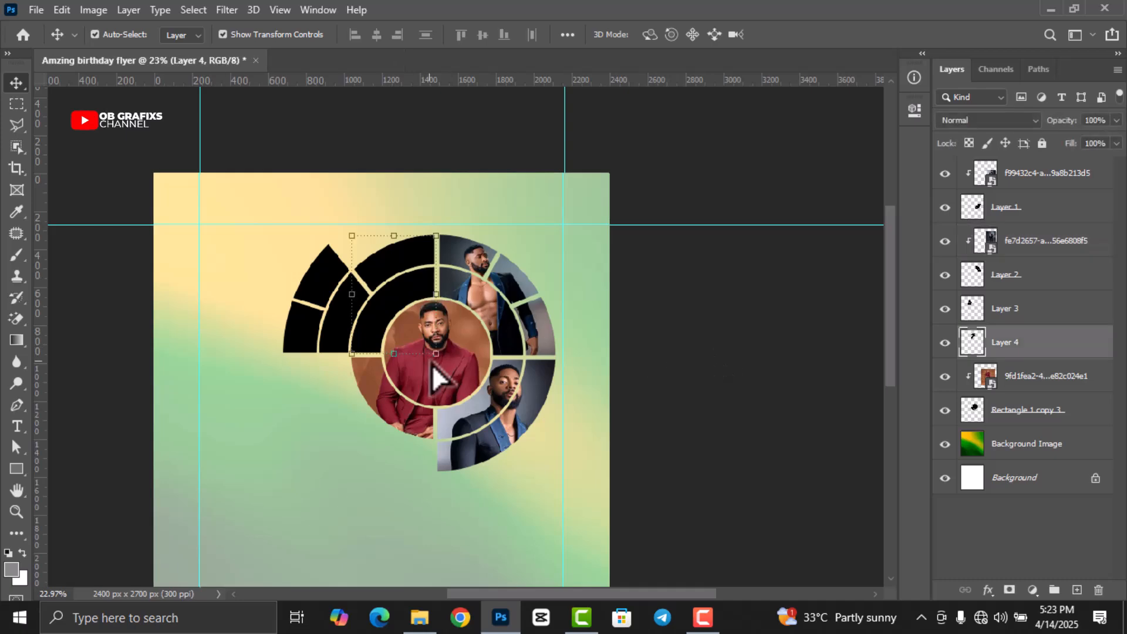
key("alt+Tab")
left_click_drag(385, 108, 422, 383)
scroll(421, 382, "down", 3)
left_click_drag(591, 457, 473, 351)
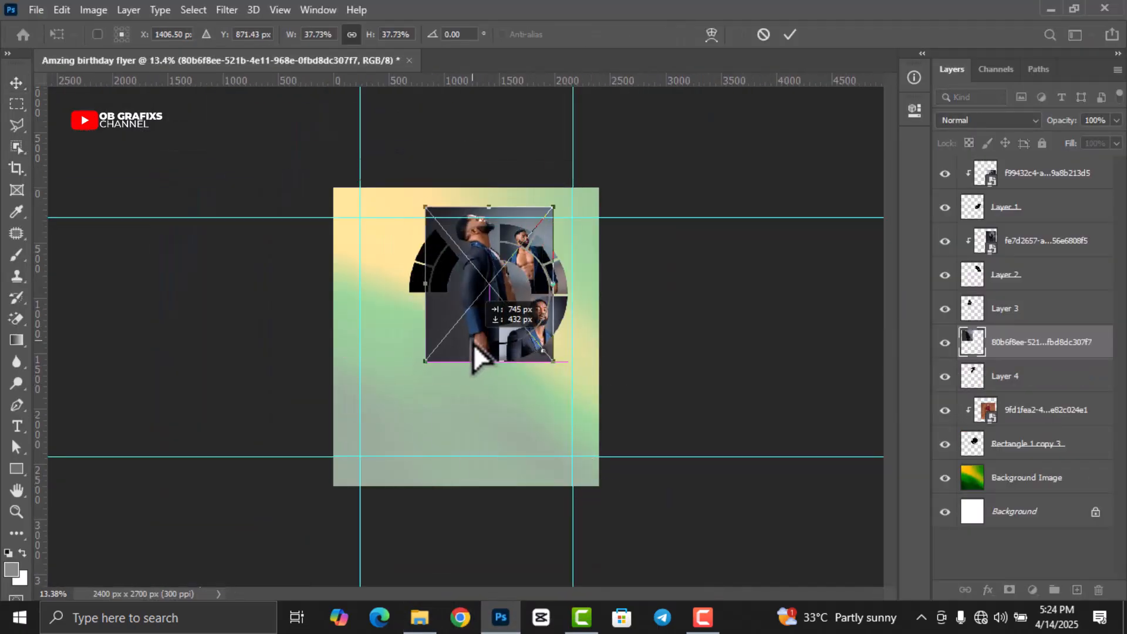
left_click(790, 34)
Step: Clip the side-profile photo to Layer 4, reduce it to about 32% and fit the man's head inside the upper-left ring segments
right_click(986, 341)
left_click(854, 373)
scroll(493, 221, "up", 4)
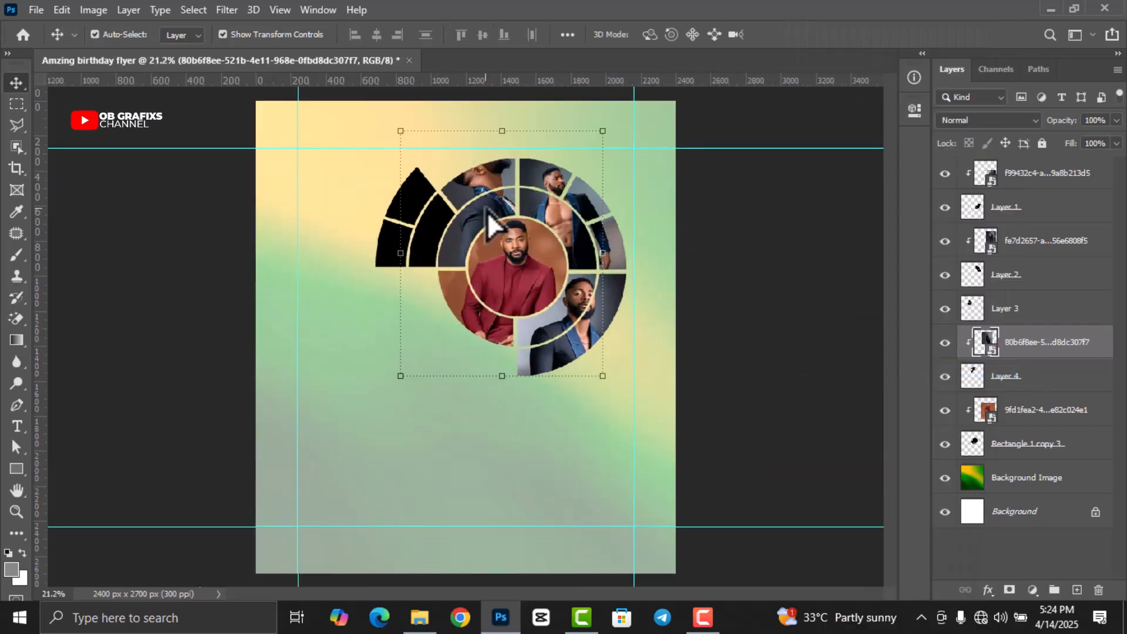
left_click_drag(502, 485, 502, 432)
left_click_drag(487, 226, 486, 227)
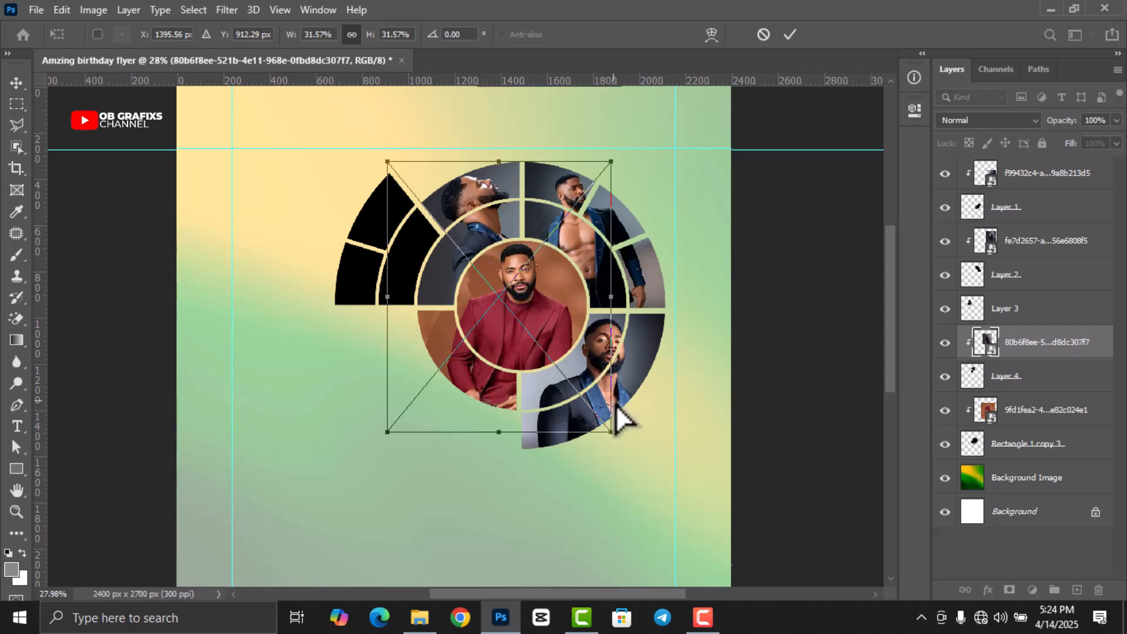
left_click(790, 34)
Step: Place the walking-pose photo d1c0ceed from the bday folder directly above Layer 3 at its 66.72% placement size
left_click(412, 249)
key("alt+Tab")
left_click_drag(563, 193, 478, 422)
key("ctrl+minus")
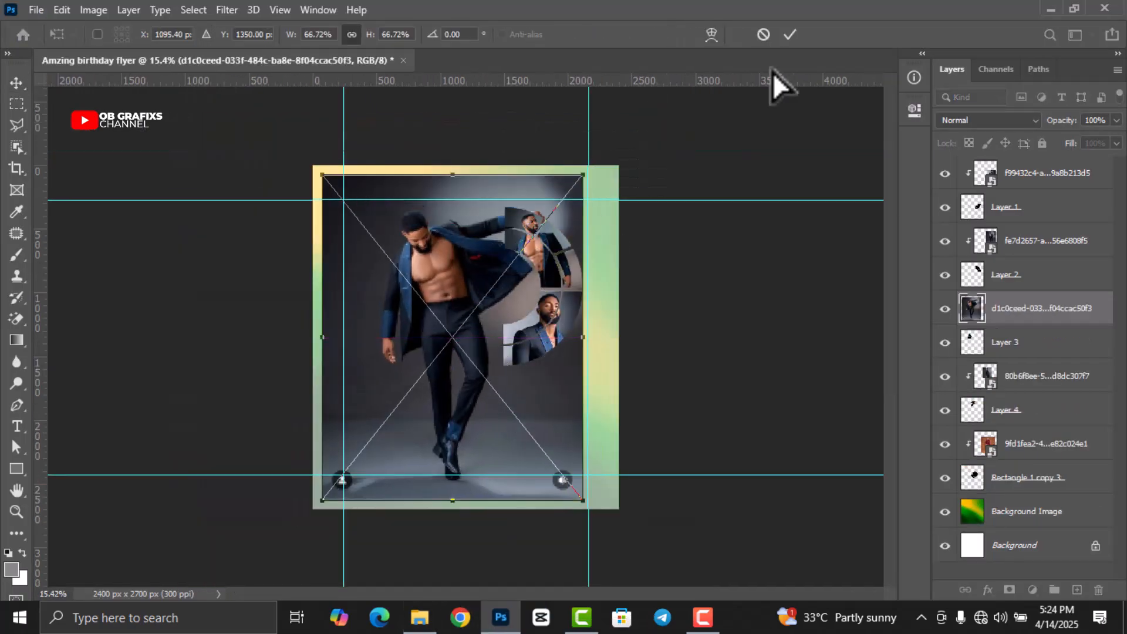
left_click(790, 35)
Step: Clip the walking-pose photo to Layer 3, then shrink and position it so the man's head and chest fill the far-left segments
right_click(1009, 309)
left_click(870, 371)
left_click_drag(582, 500, 546, 452)
left_click_drag(435, 251, 457, 266)
left_click_drag(565, 466, 527, 413)
key("ctrl+0")
left_click_drag(437, 232, 452, 241)
left_click_drag(566, 462, 536, 424)
left_click_drag(446, 234, 452, 237)
left_click(790, 34)
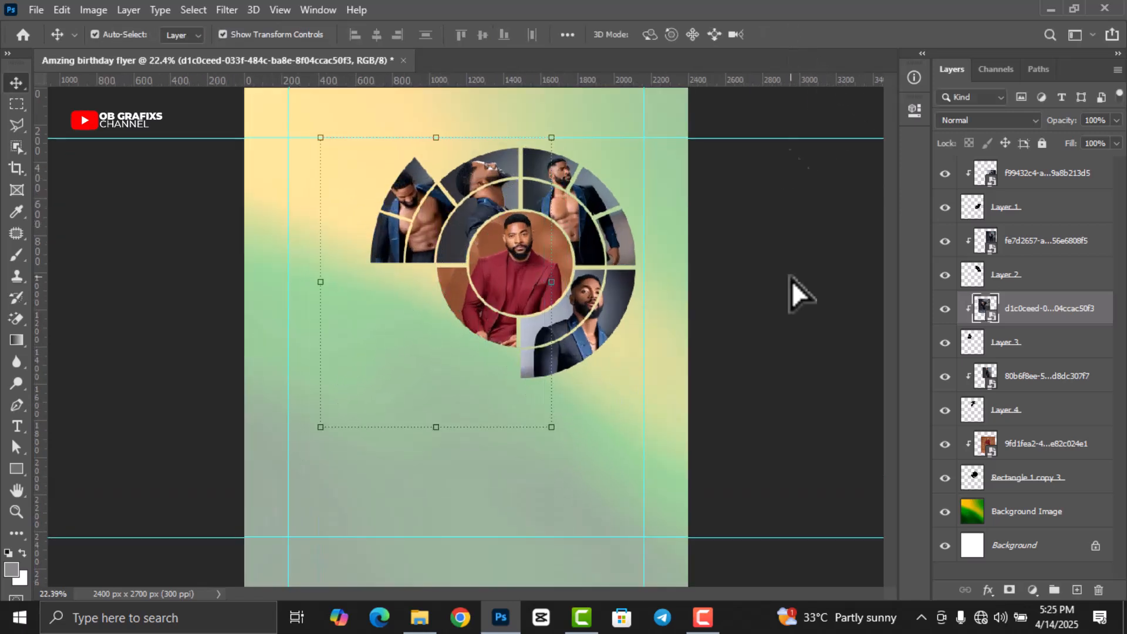
scroll(464, 341, "down", 2)
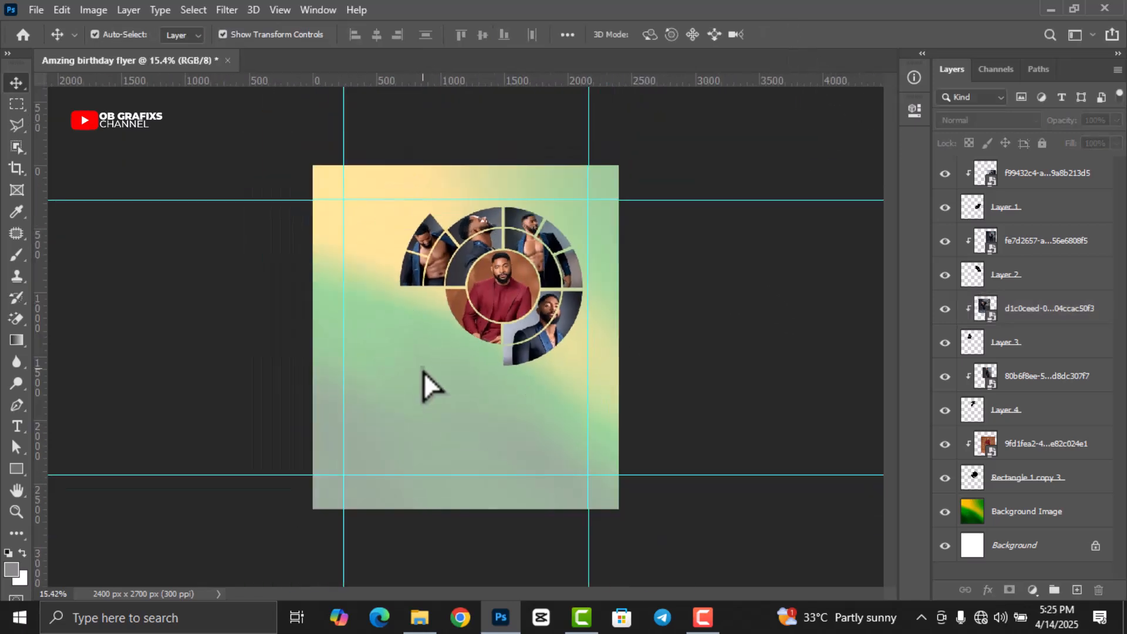
Step: Group all the photo and segment layers from Rectangle 1 copy 3 up to the f99432c4 photo
left_click(1027, 481)
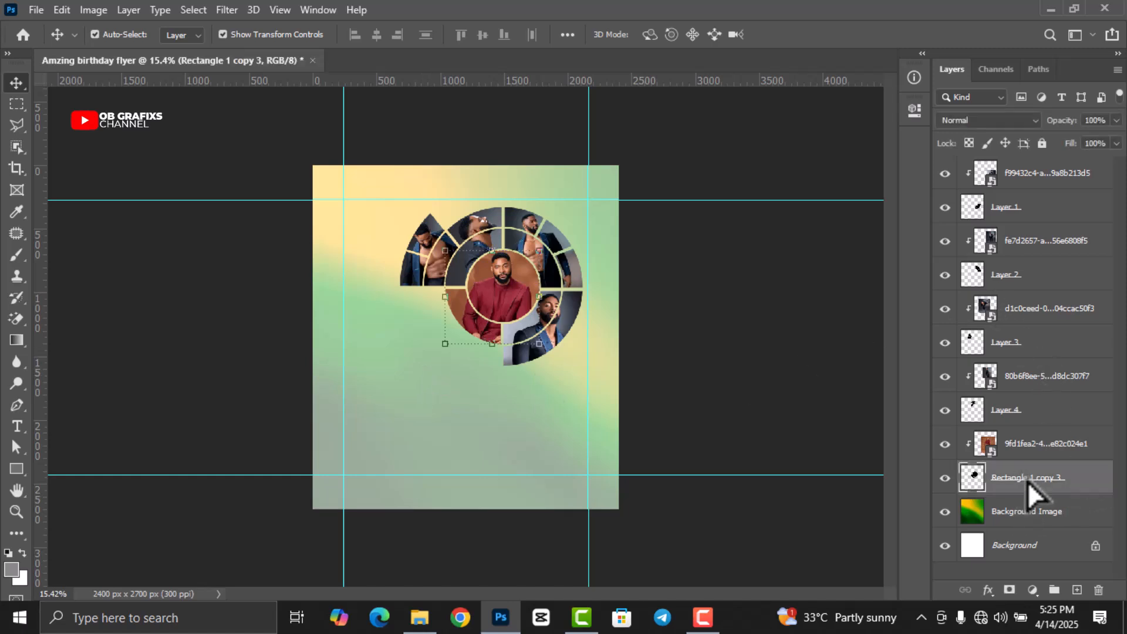
left_click(1039, 181, "shift")
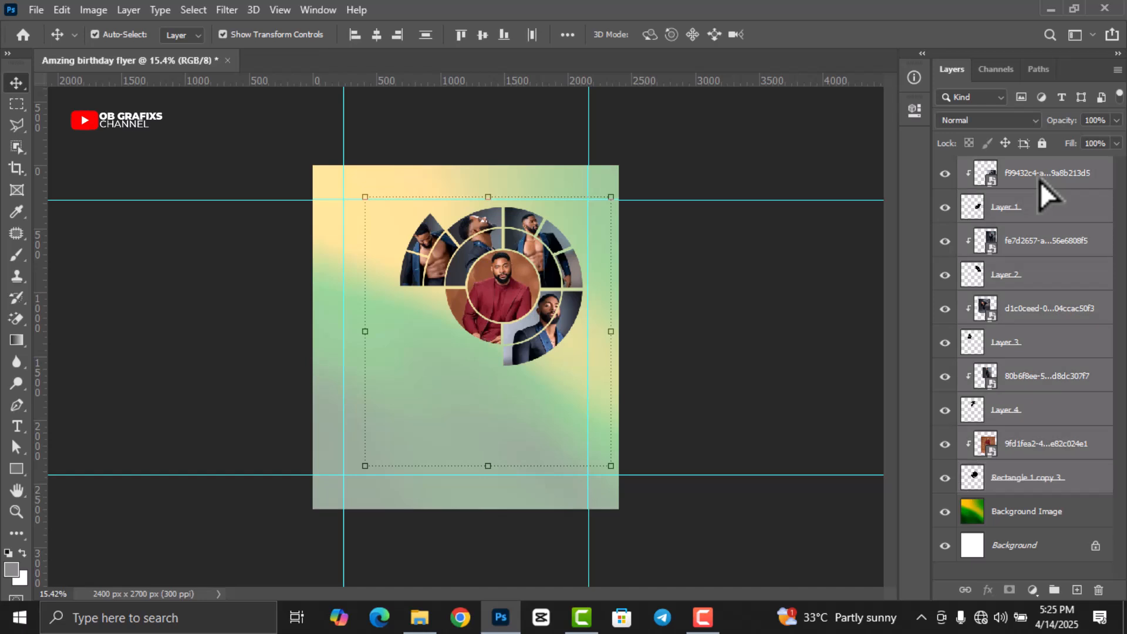
left_click_drag(1079, 383, 1065, 546)
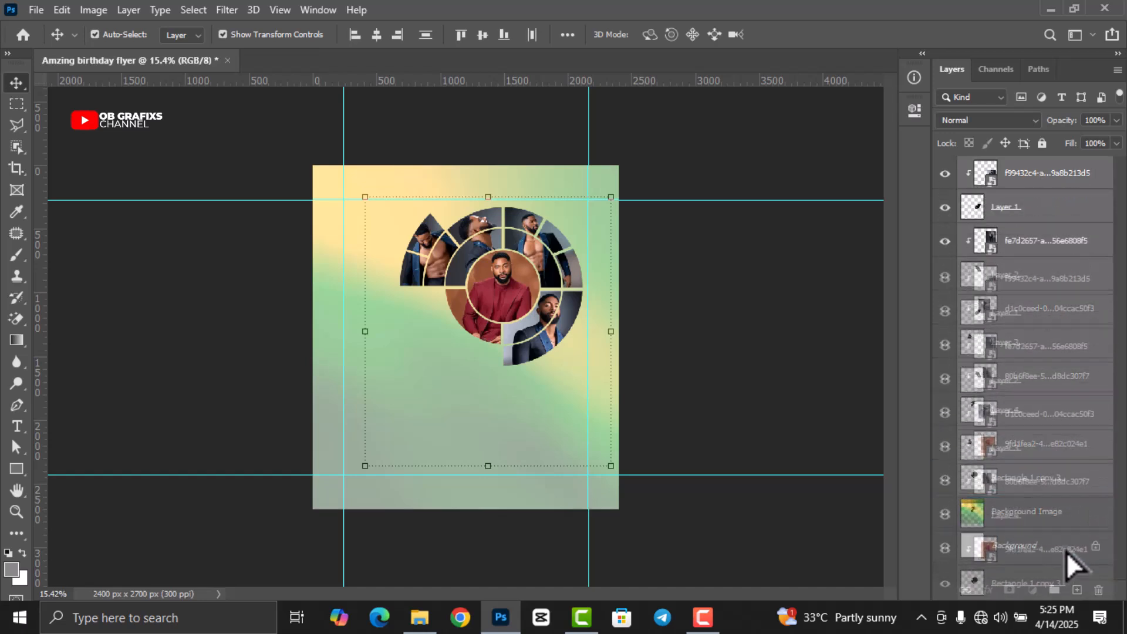
left_click_drag(1062, 598, 1059, 596)
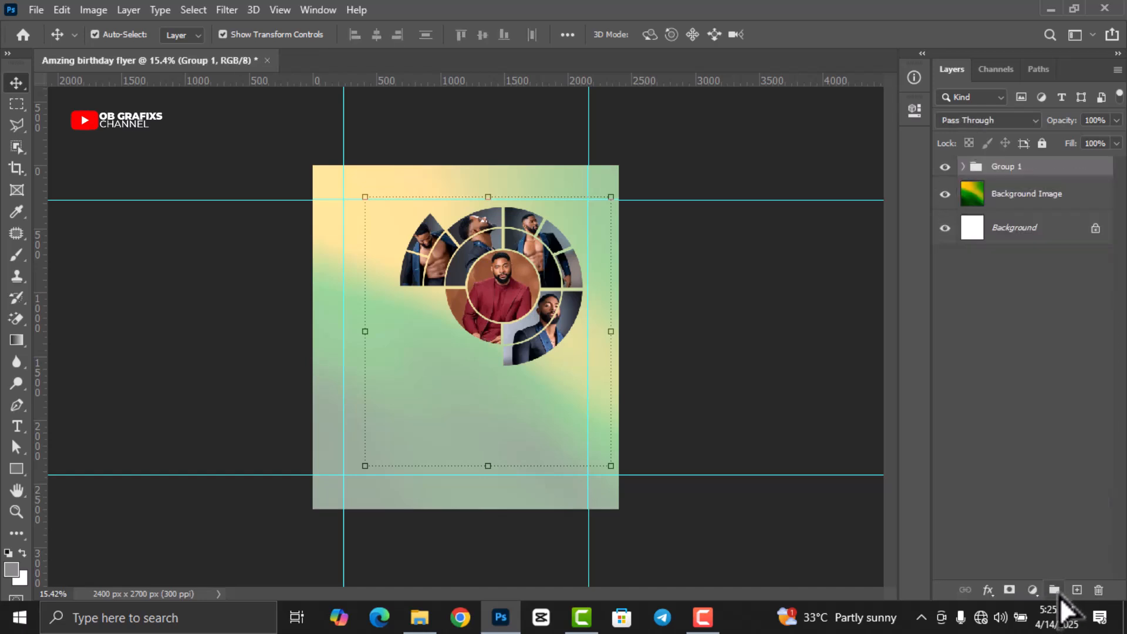
left_click(759, 336)
scroll(501, 337, "up", 1)
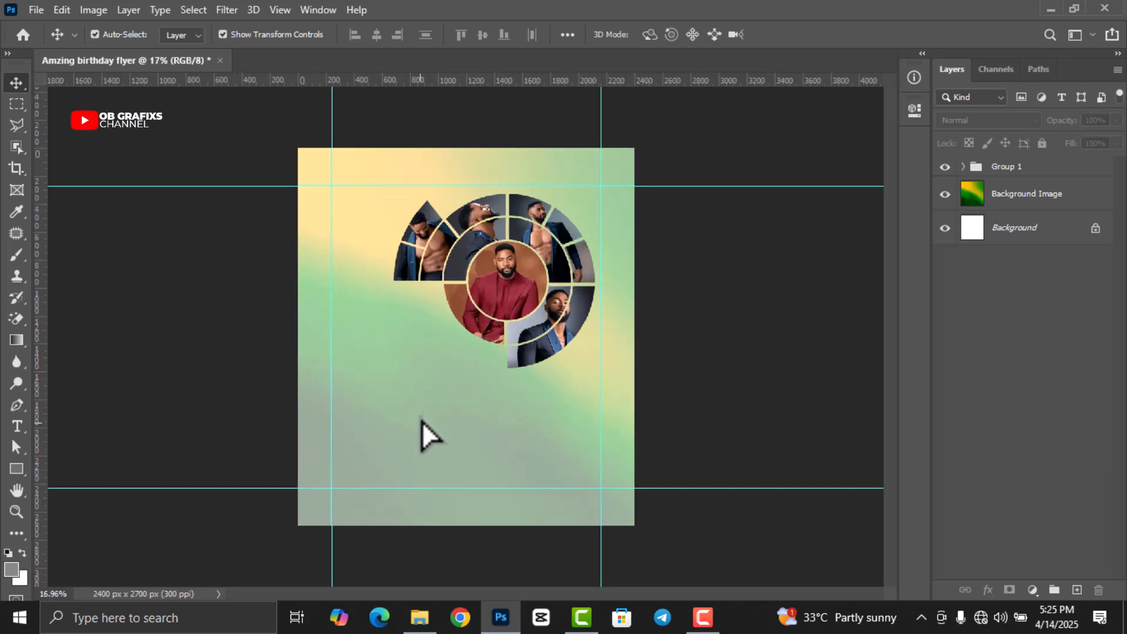
Step: Place the Main Picture cutout from the bday folder at the top of the layer stack at 100% size
left_click(421, 619)
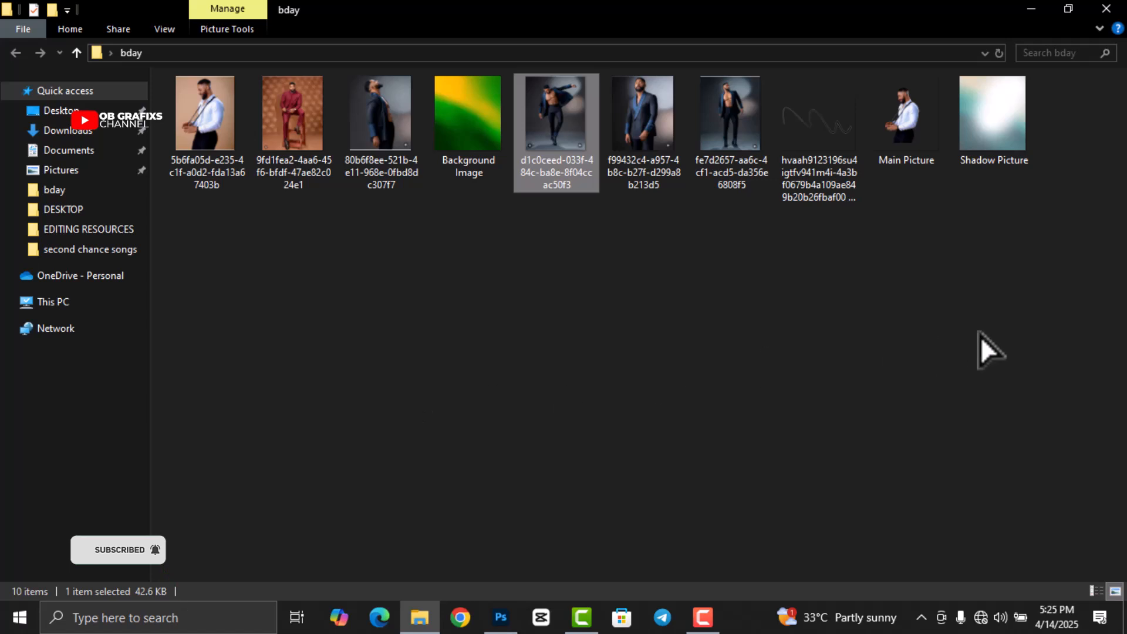
left_click_drag(910, 108, 446, 476)
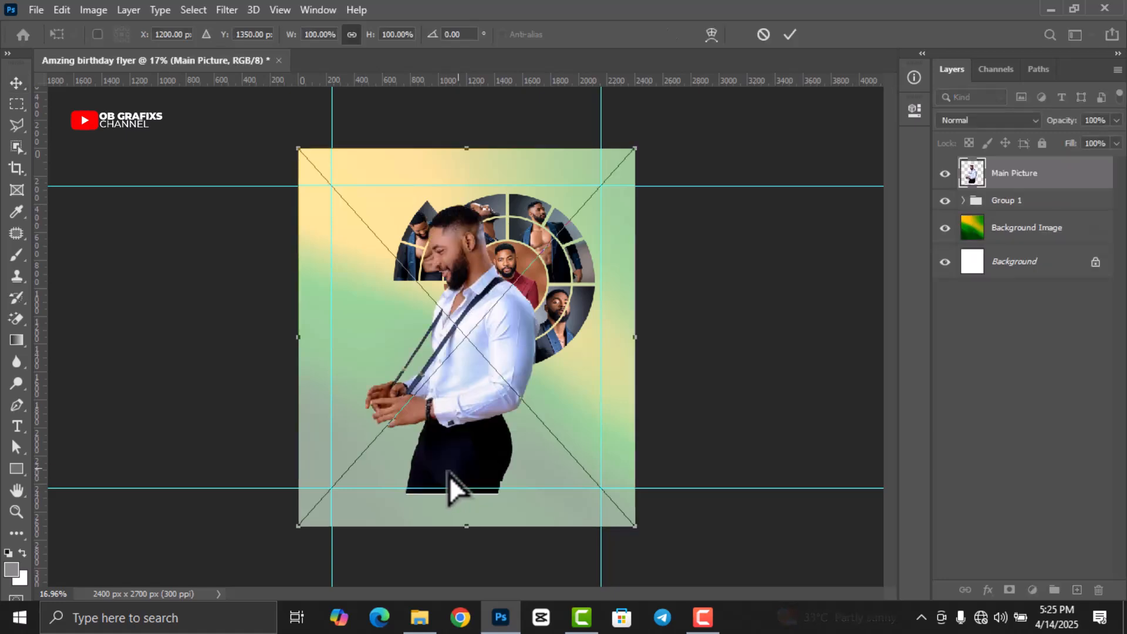
left_click(790, 35)
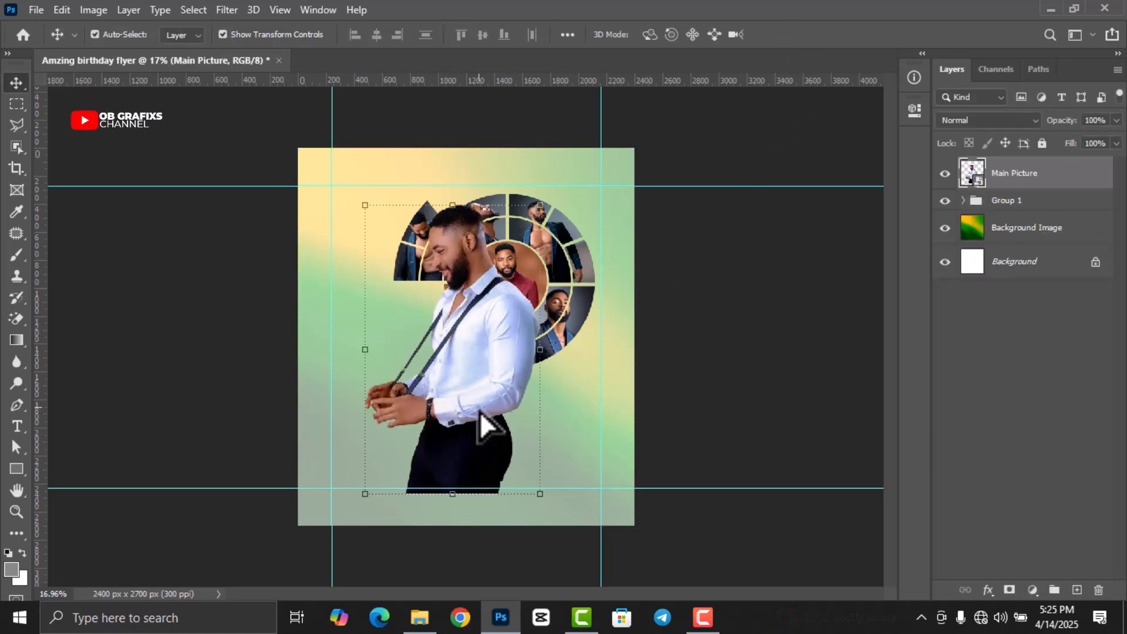
Step: Flip the Main Picture cutout horizontally and move it to the flyer's lower-left area, with the trousers running off the canvas edge
key("ctrl+t")
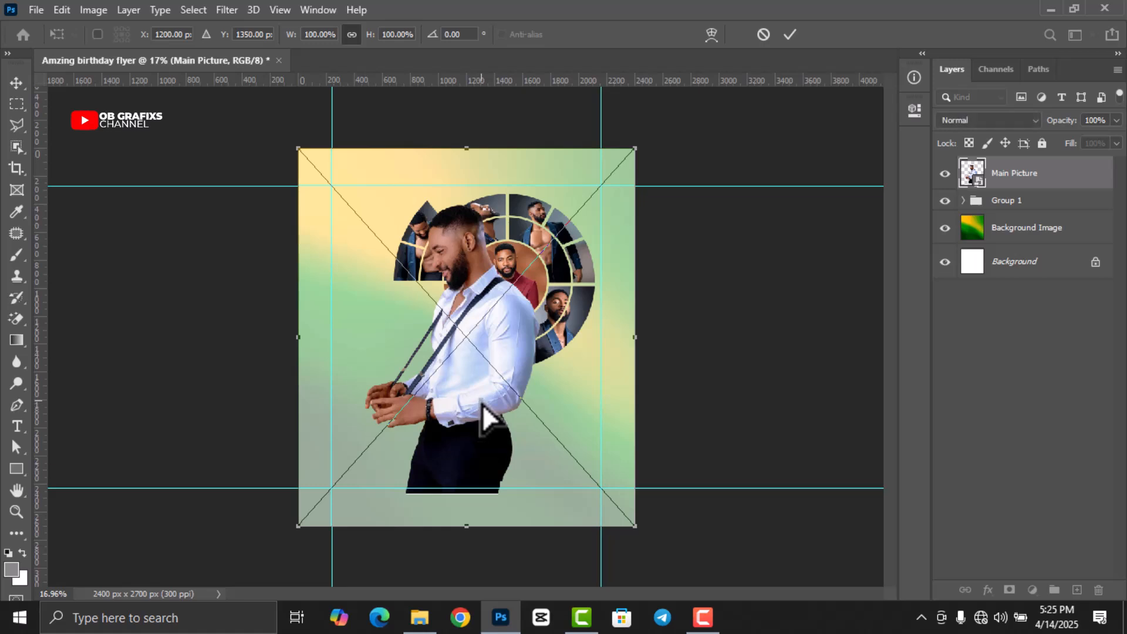
right_click(482, 403)
left_click(511, 377)
left_click_drag(485, 380, 422, 454)
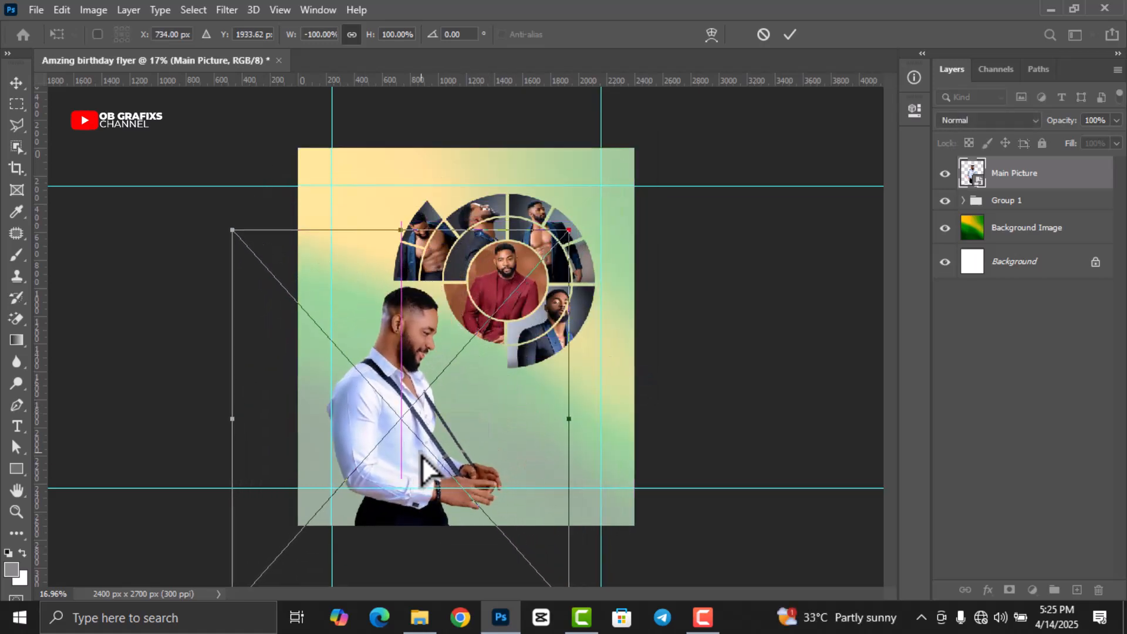
scroll(522, 496, "down", 2)
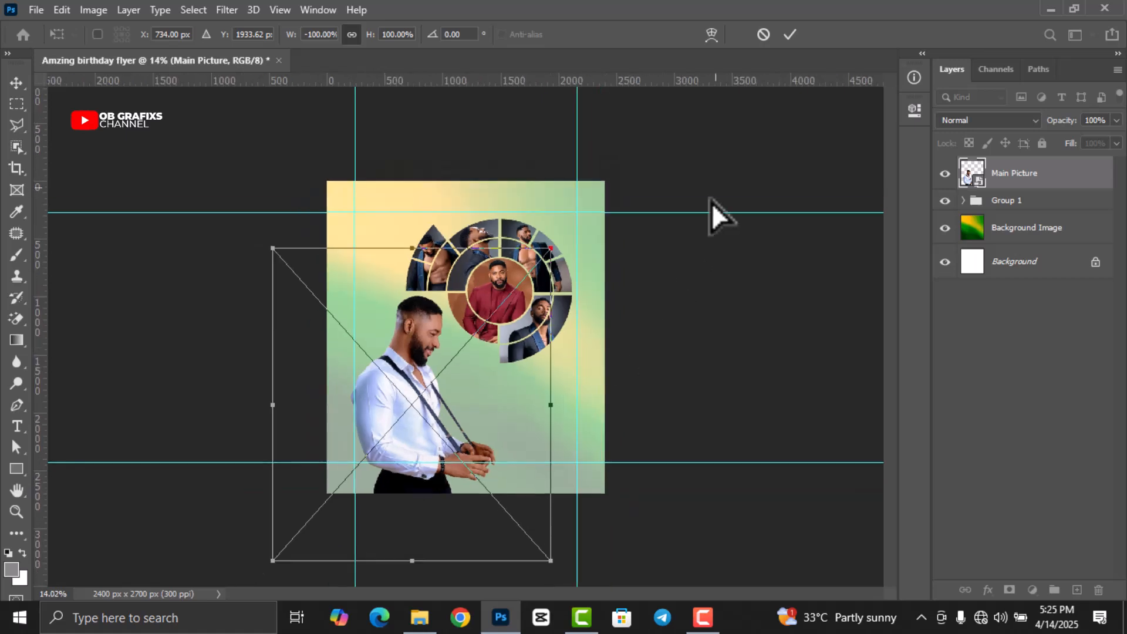
left_click(790, 34)
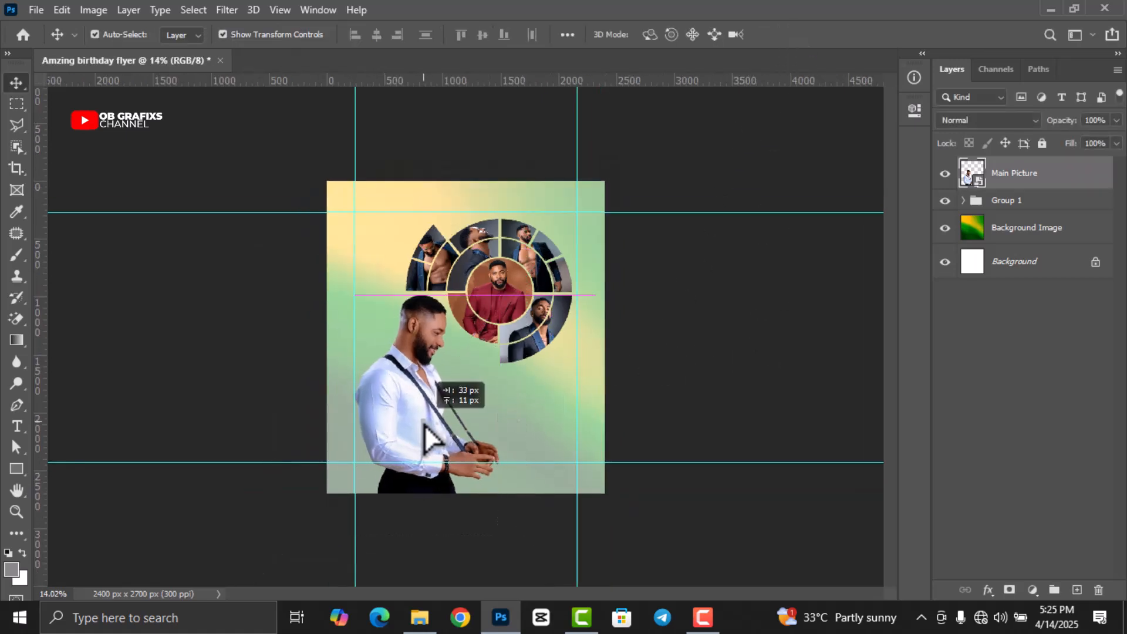
scroll(375, 446, "up", 2)
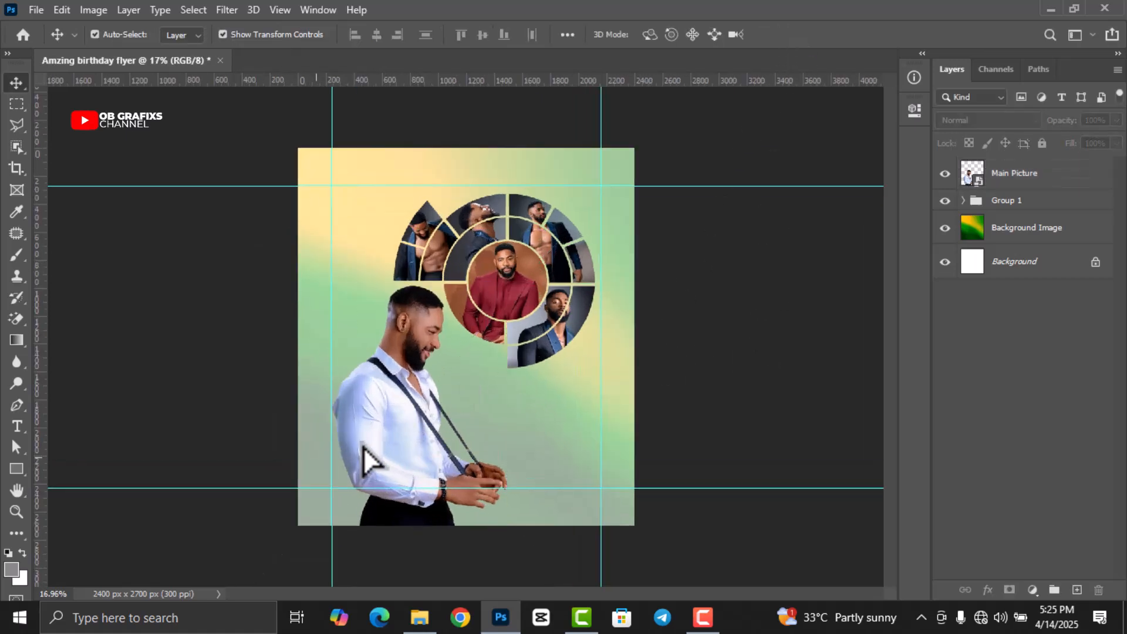
Step: Draw a rectangle about 155 by 137 px from the intersection of the upper and left margin guides
left_click(17, 471)
scroll(324, 132, "up", 5)
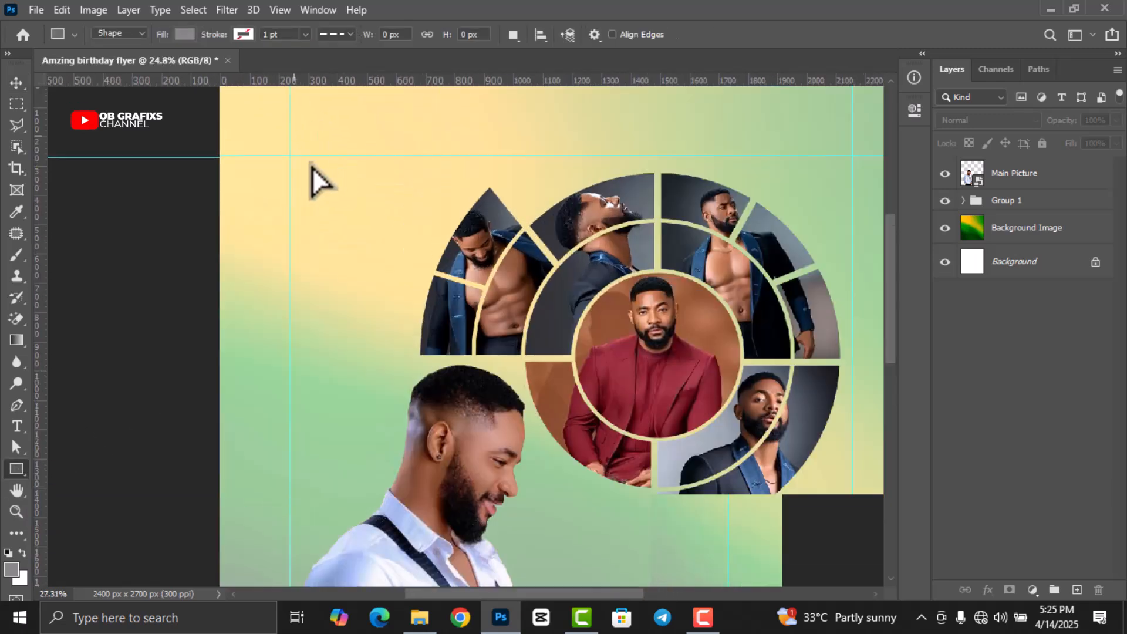
left_click_drag(287, 157, 338, 201)
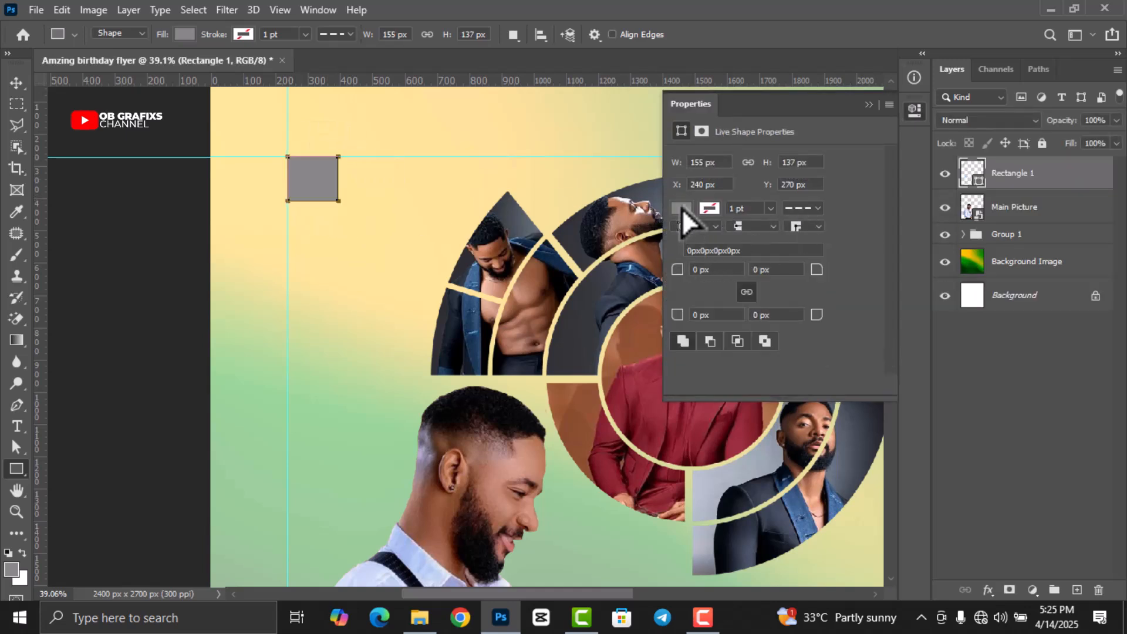
Step: Remove the small rectangle's fill and give it a solid black 4 pt stroke
left_click(681, 207)
left_click(691, 243)
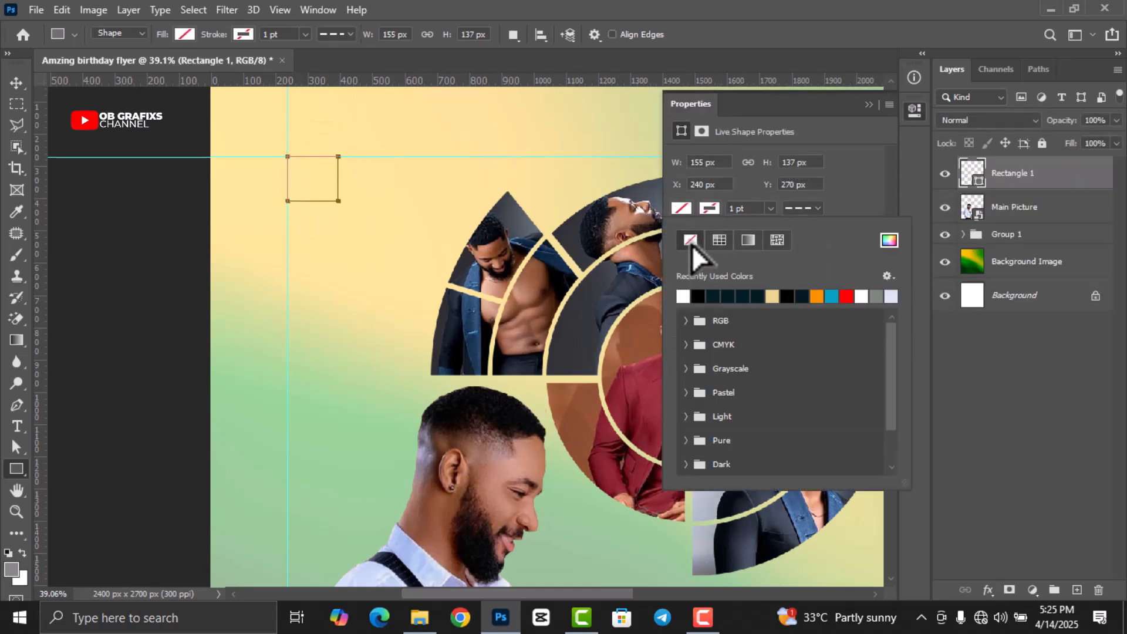
left_click(819, 210)
left_click(752, 264)
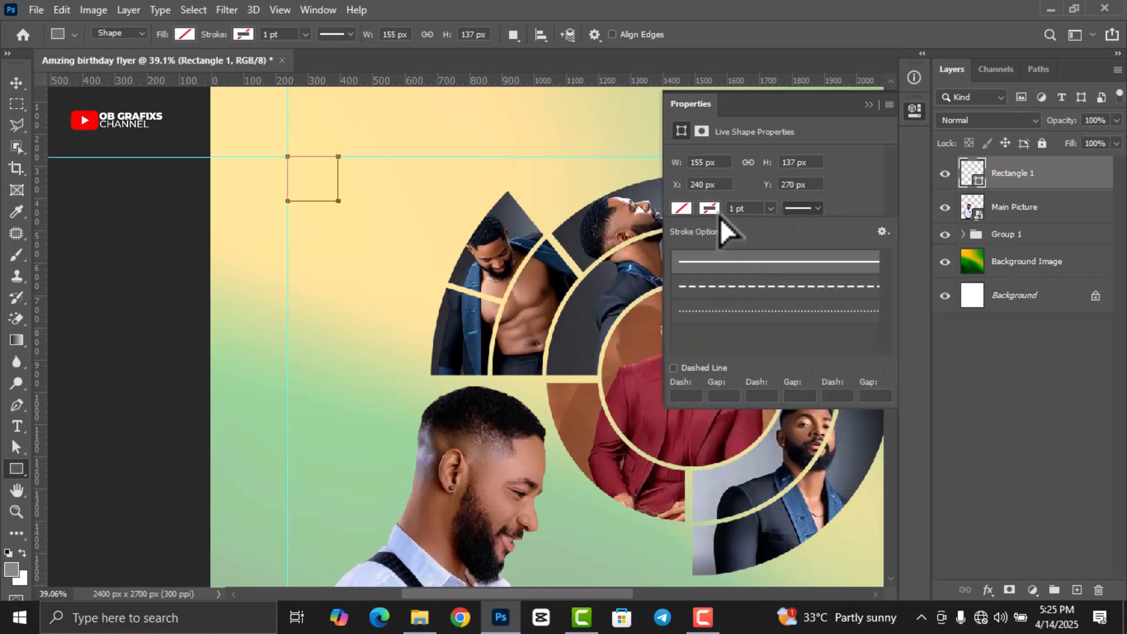
left_click(709, 208)
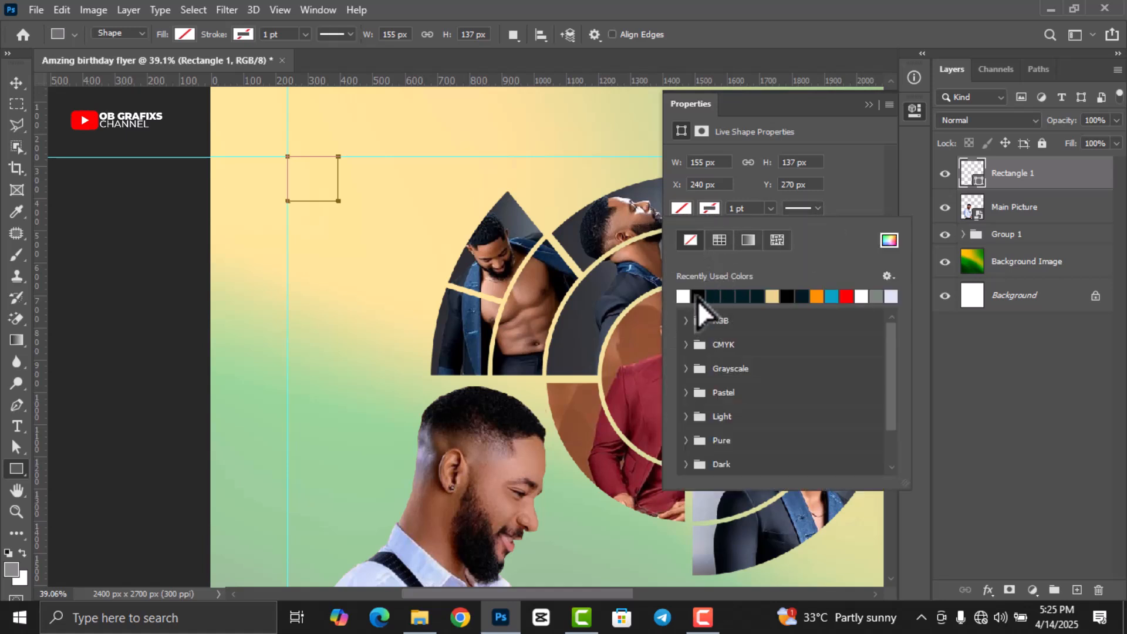
left_click(752, 208)
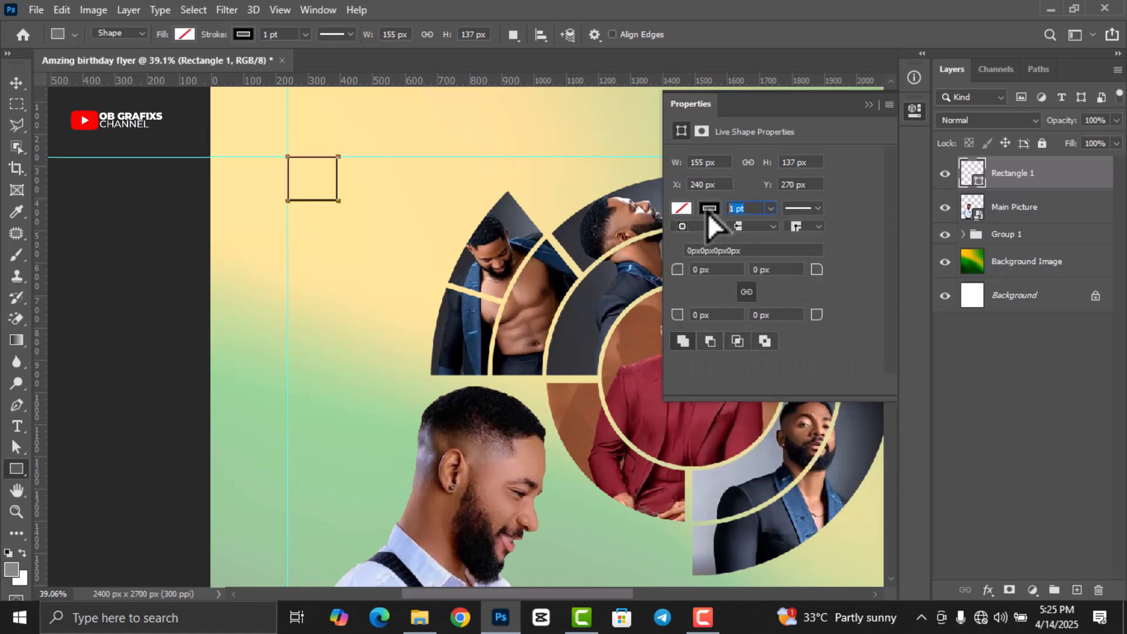
type("4")
left_click(913, 109)
Step: Rasterize Rectangle 1 and delete its right and lower sides with a Polygonal Lasso selection, leaving an L-shaped corner bracket
right_click(1033, 175)
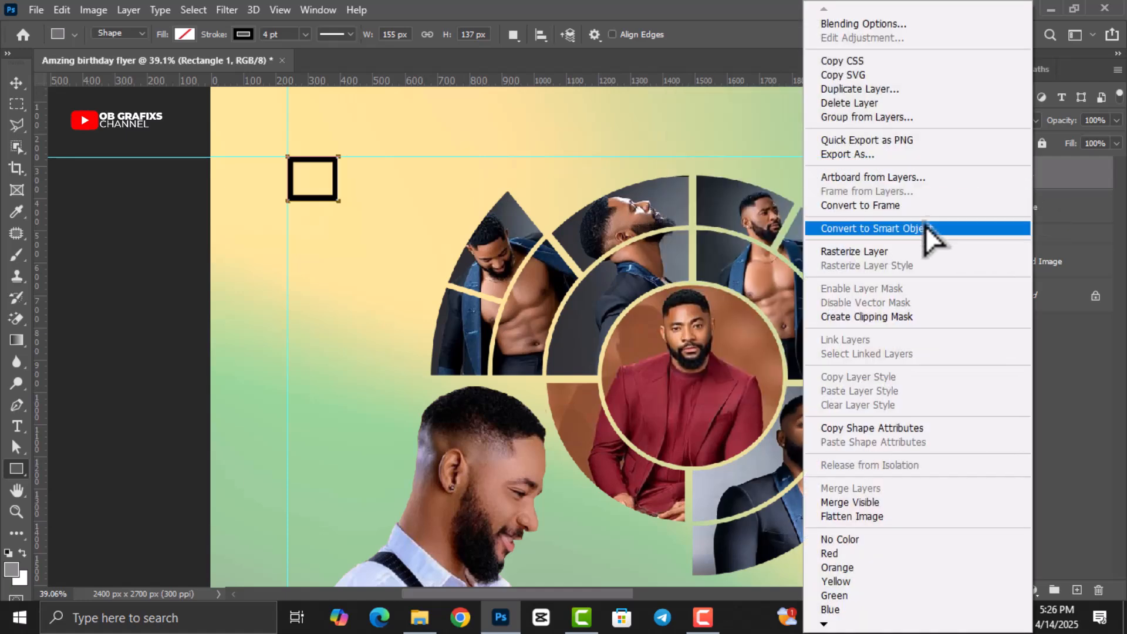
left_click(906, 253)
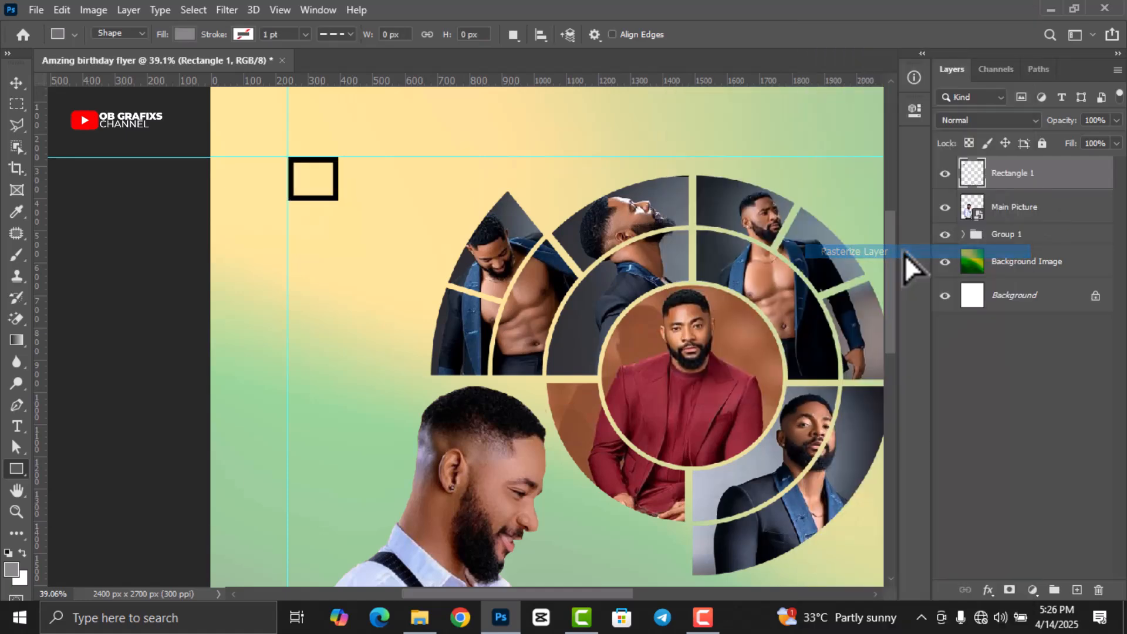
left_click(16, 125)
scroll(340, 164, "up", 3)
scroll(235, 256, "up", 3)
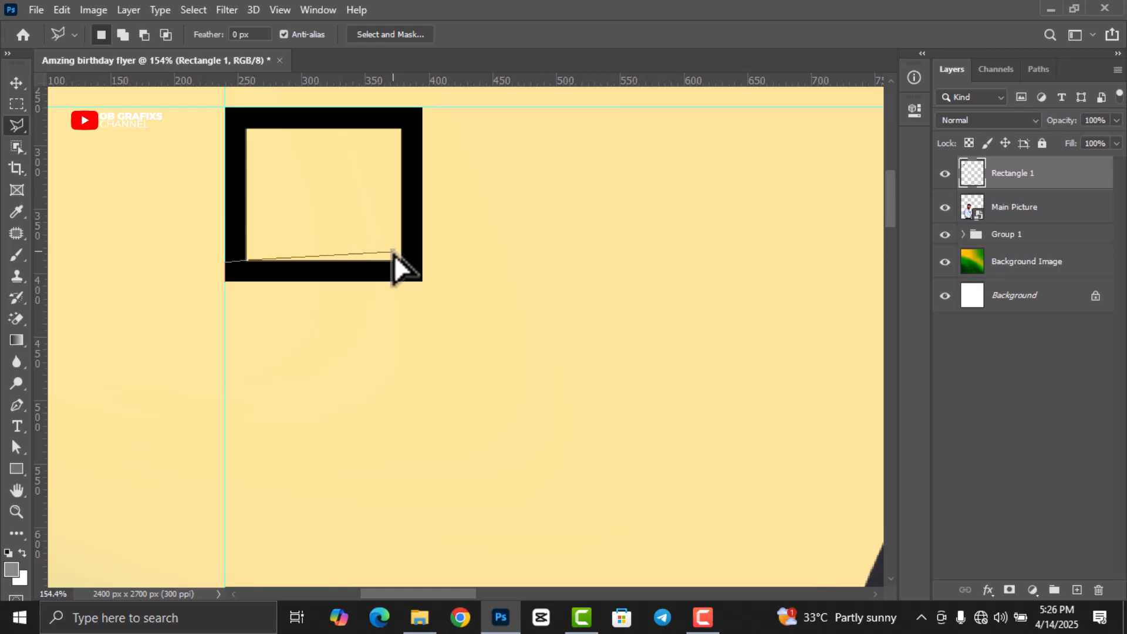
left_click(401, 129)
left_click(402, 107)
left_click(442, 107)
left_click(454, 343)
left_click(261, 339)
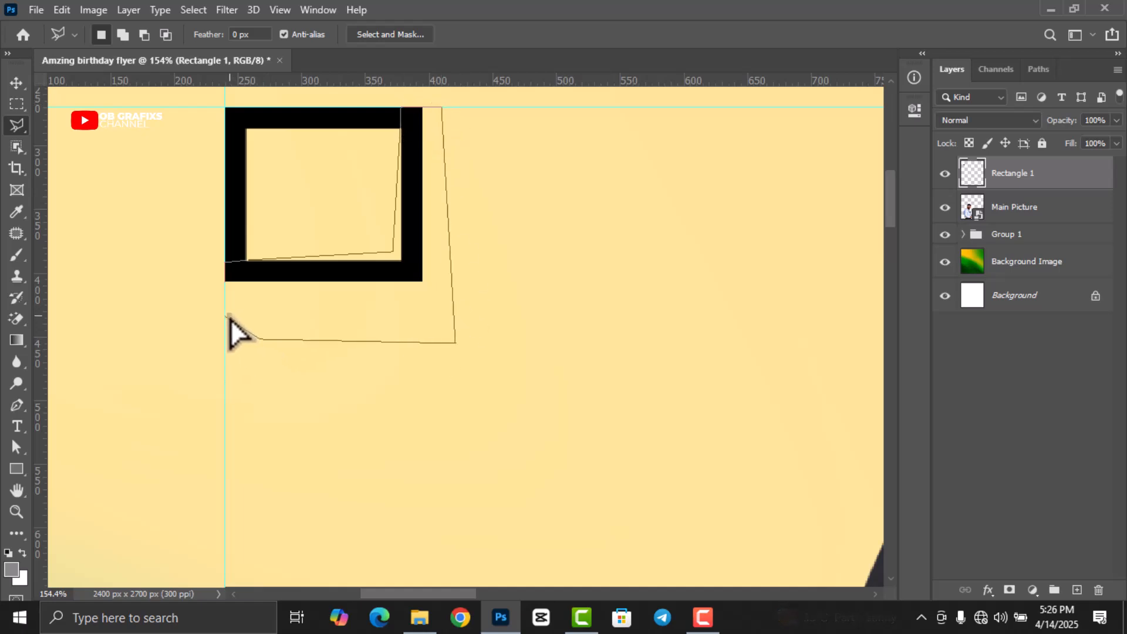
key("Escape")
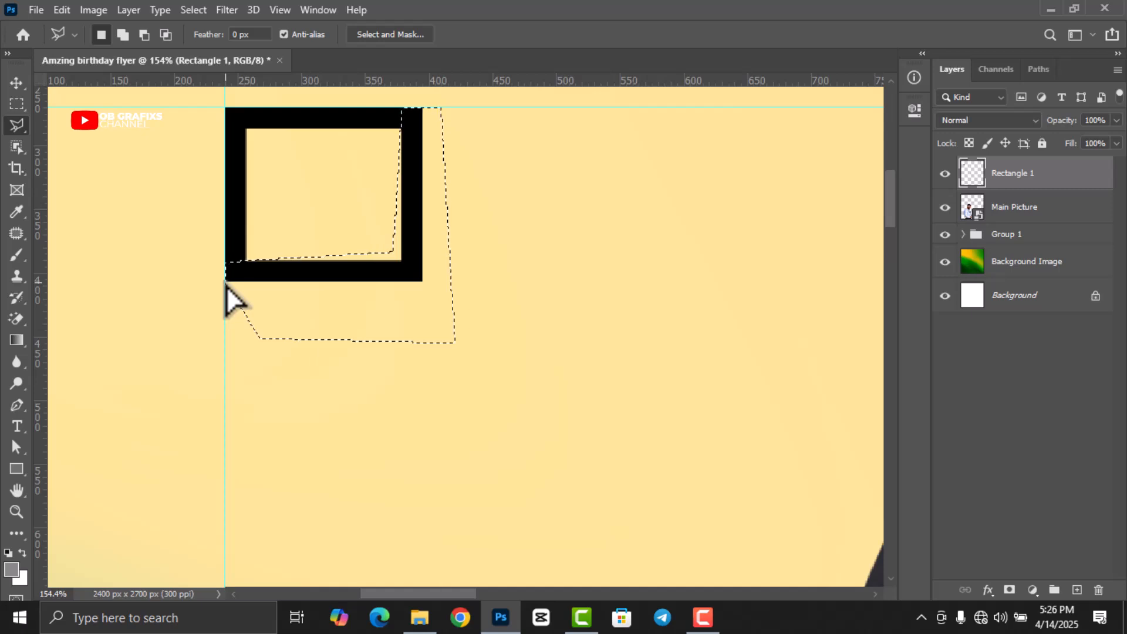
key("Delete")
right_click(384, 267)
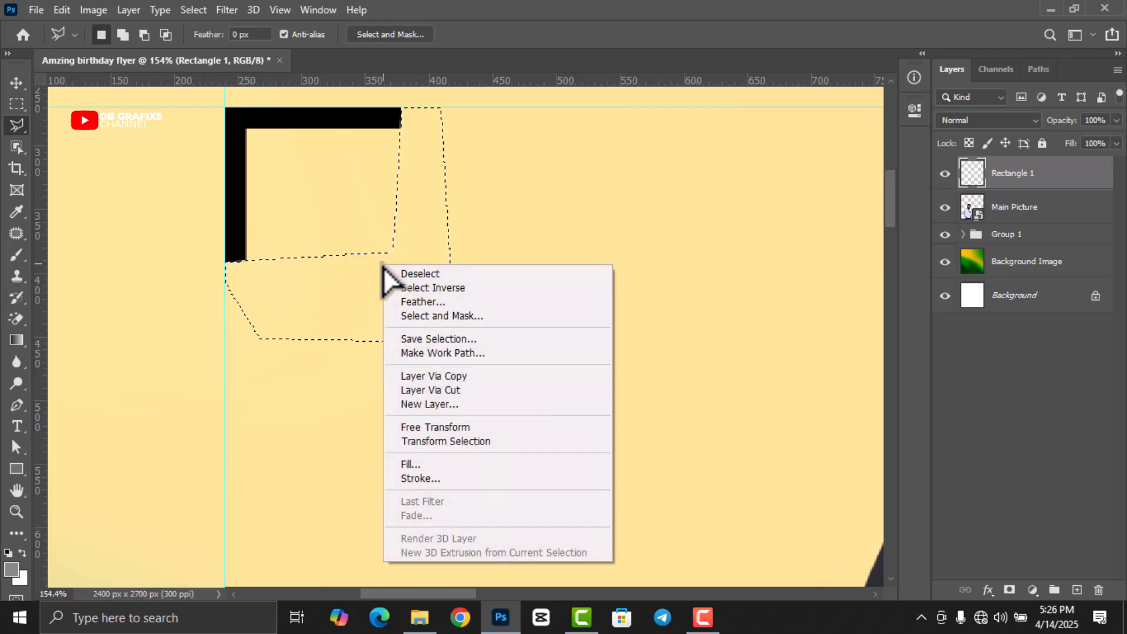
left_click(405, 273)
left_click(16, 83)
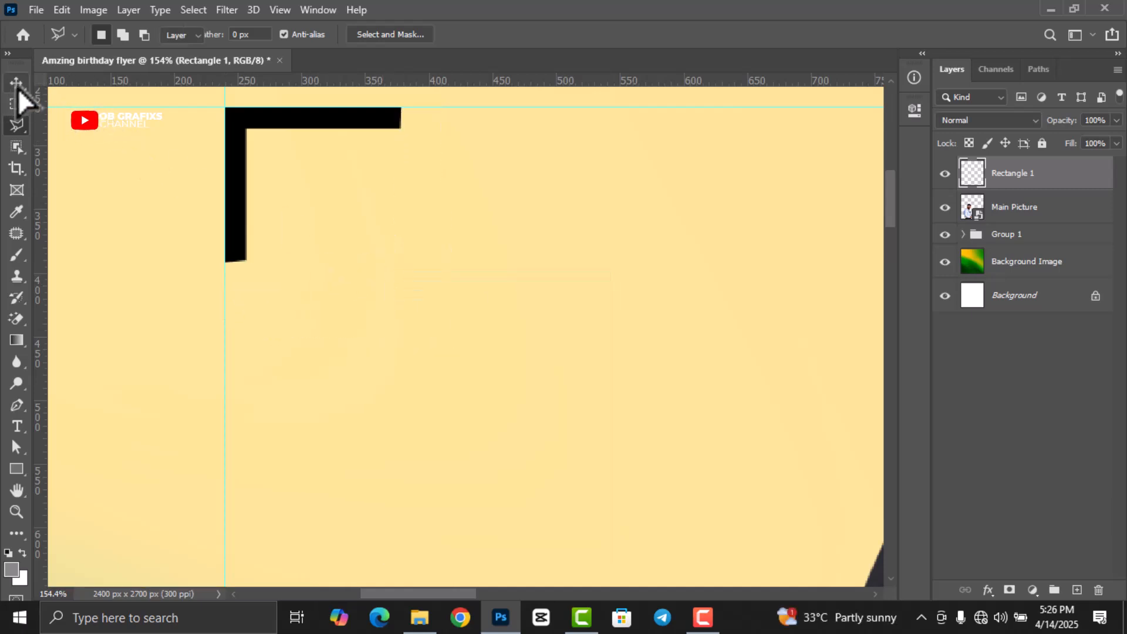
scroll(390, 320, "down", 10)
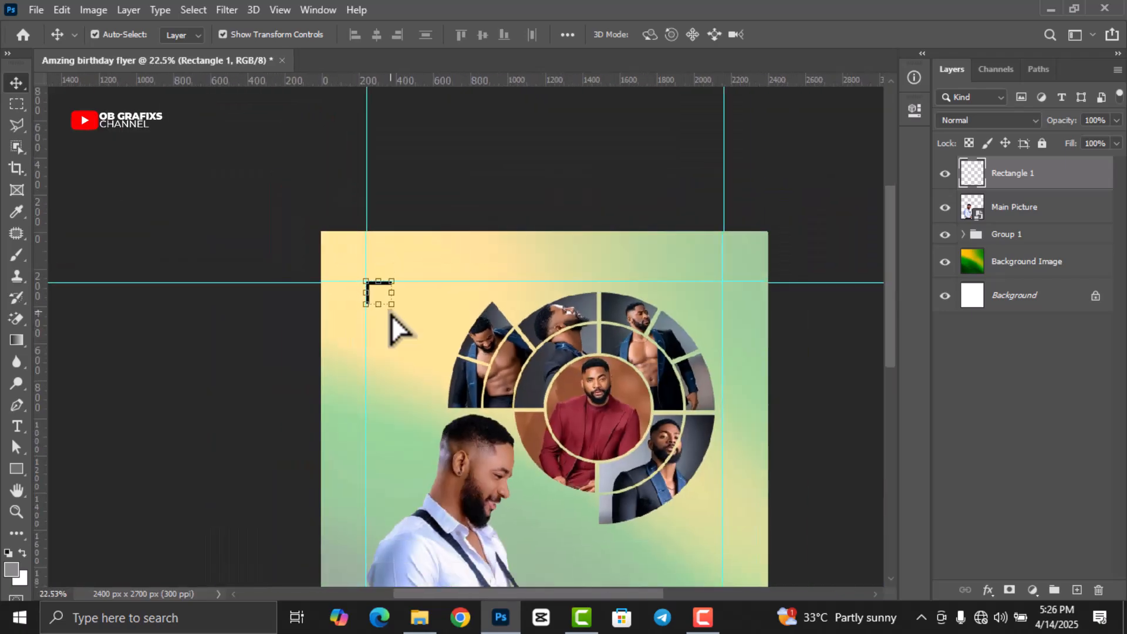
scroll(405, 323, "down", 3)
left_click(731, 363)
scroll(725, 375, "up", 2)
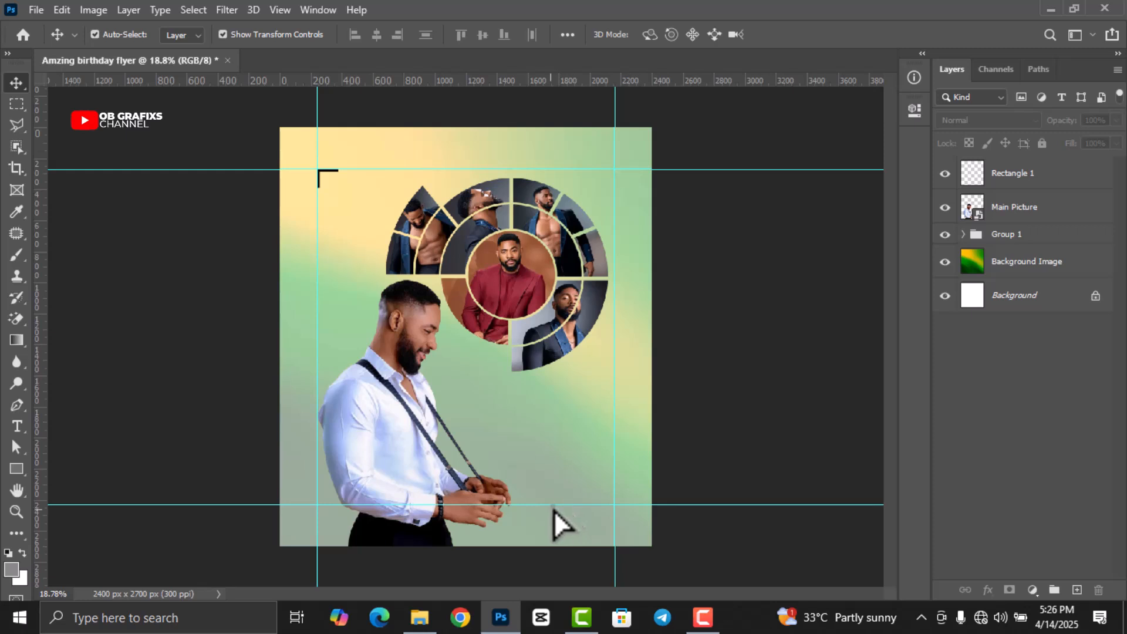
Step: Place the squiggle line image hvaah9123196 from the bday folder at 64.29% above Rectangle 1 and rasterize its layer
left_click(414, 626)
left_click(500, 460)
mouse_move(832, 136)
left_mouse_down()
mouse_move(663, 512)
mouse_move(509, 520)
mouse_move(511, 617)
mouse_move(484, 516)
left_mouse_up()
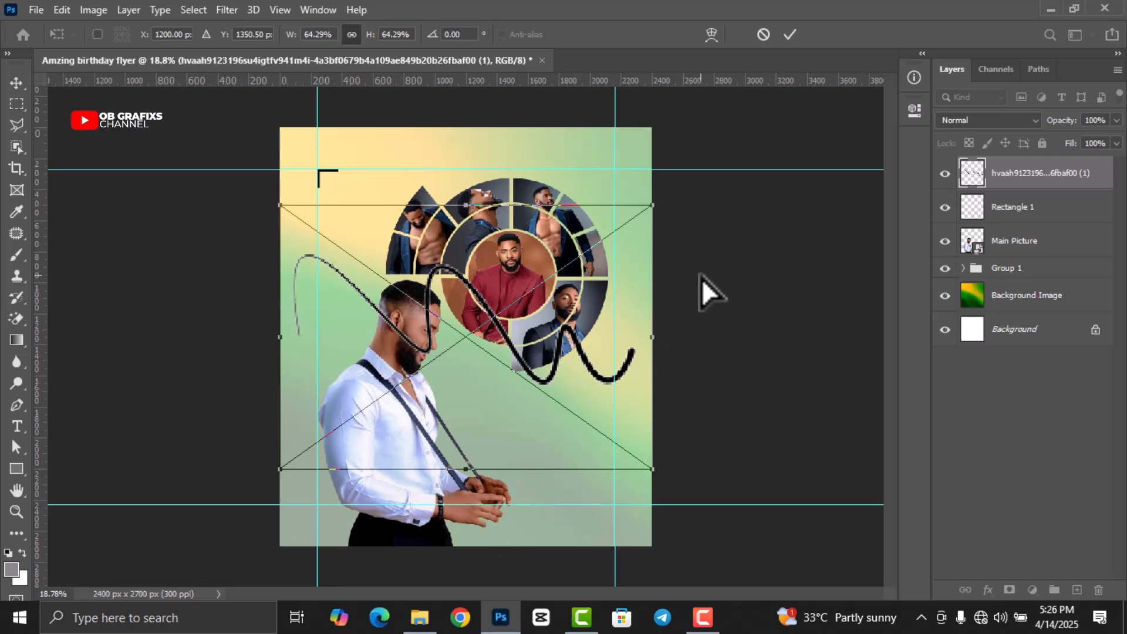
left_click(790, 35)
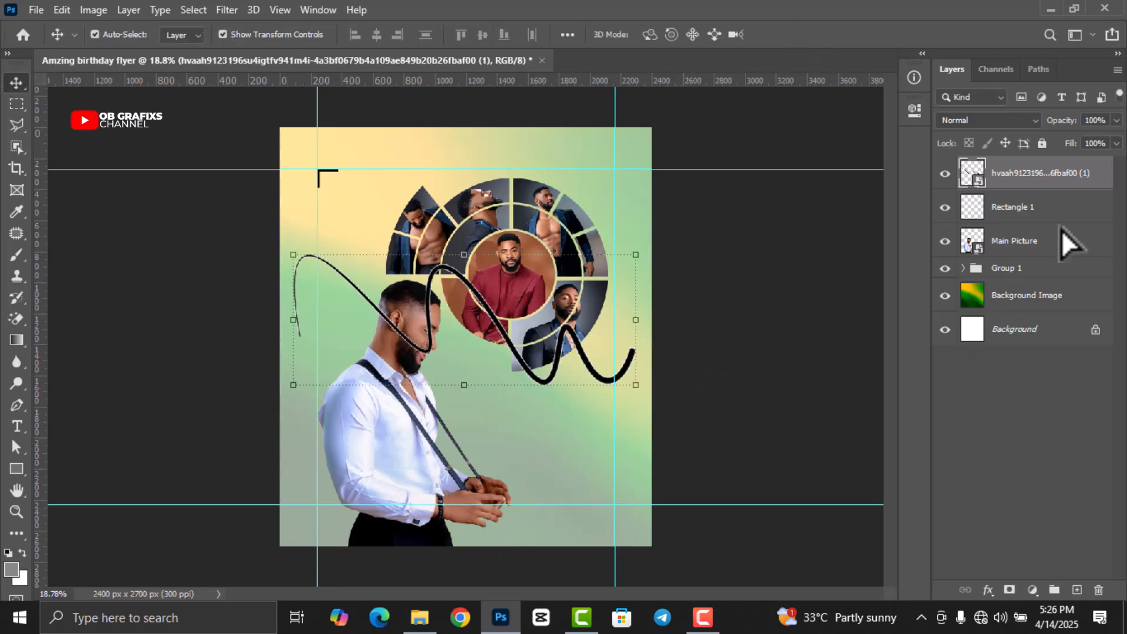
right_click(1020, 186)
left_click(891, 297)
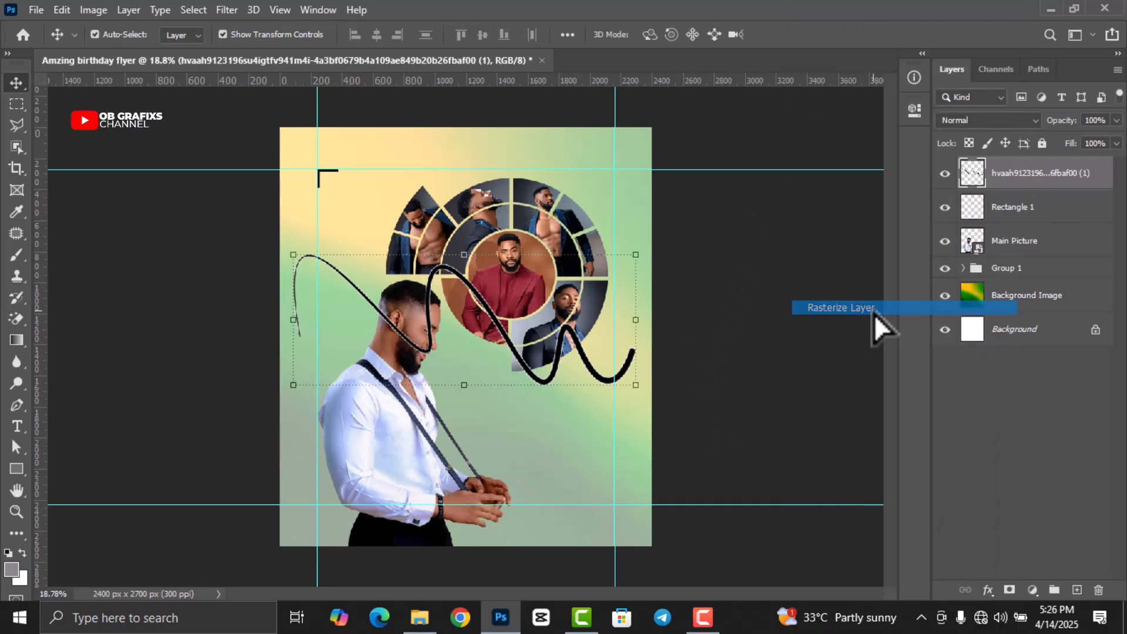
Step: Apply a Color Overlay of 001c21 at 100% opacity in Normal mode to the squiggle layer
left_click(989, 589)
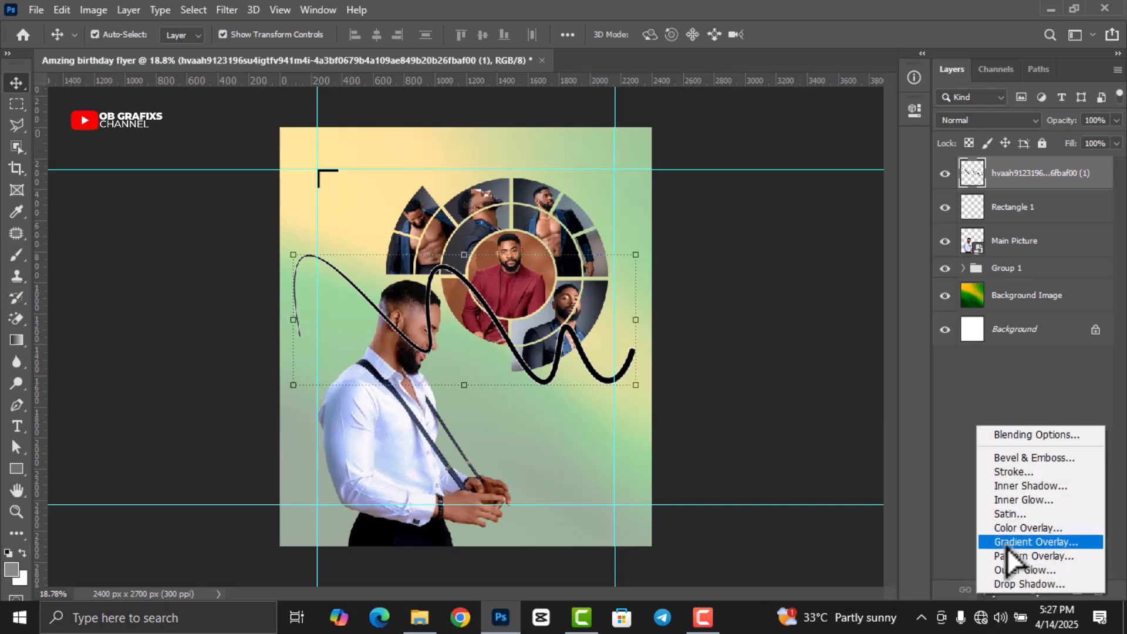
left_click(1010, 529)
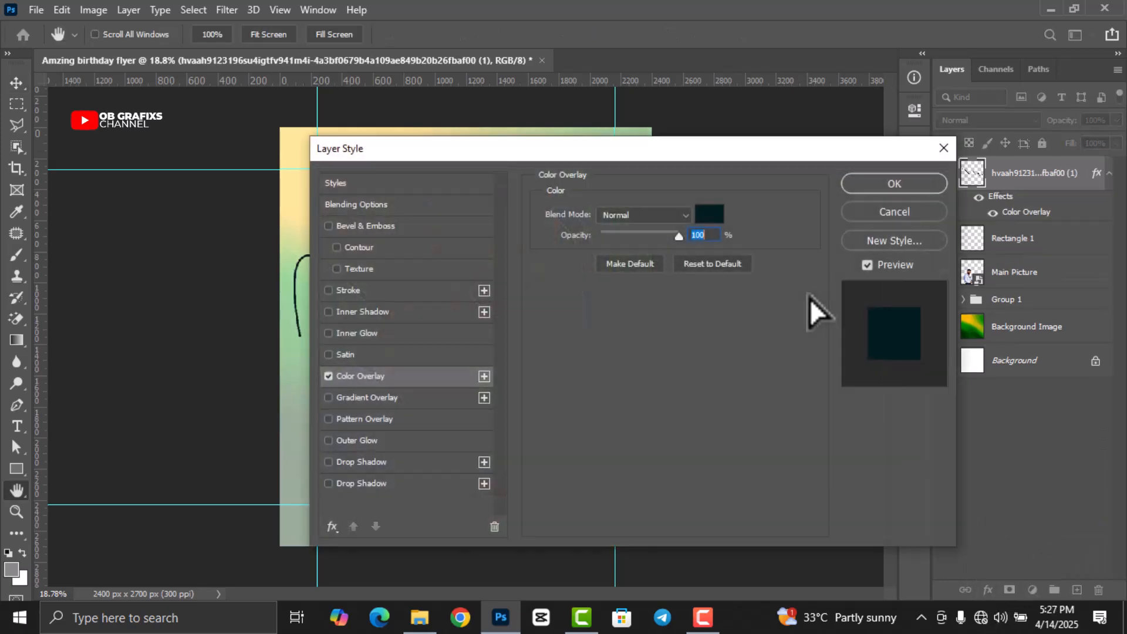
left_click(711, 221)
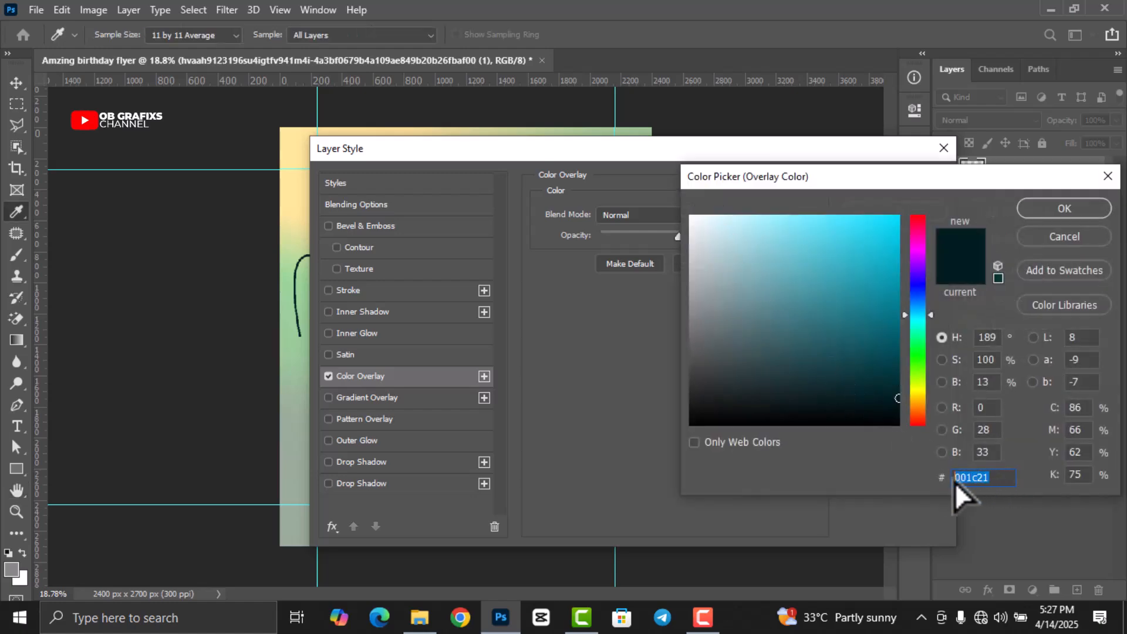
left_click(1064, 209)
left_click(915, 186)
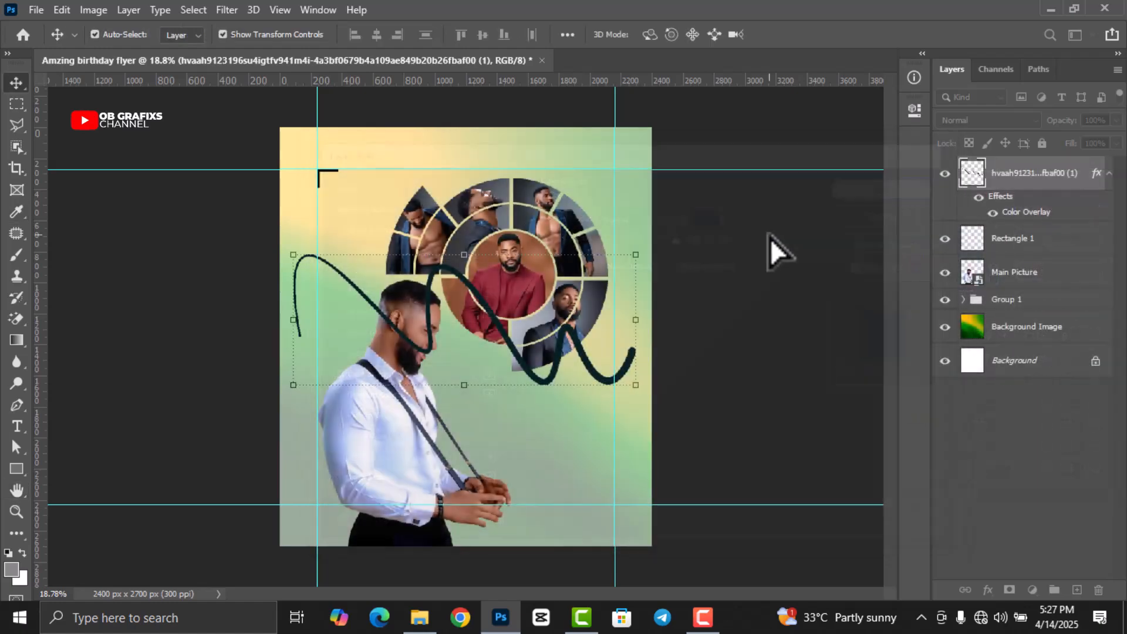
Step: Move the squiggle to the flyer's lower edge, place its layer directly below Main Picture, and nudge it slightly down and left
mouse_move(434, 283)
left_mouse_down()
mouse_move(428, 352)
mouse_move(448, 395)
mouse_move(438, 457)
mouse_move(414, 458)
mouse_move(413, 445)
left_mouse_up()
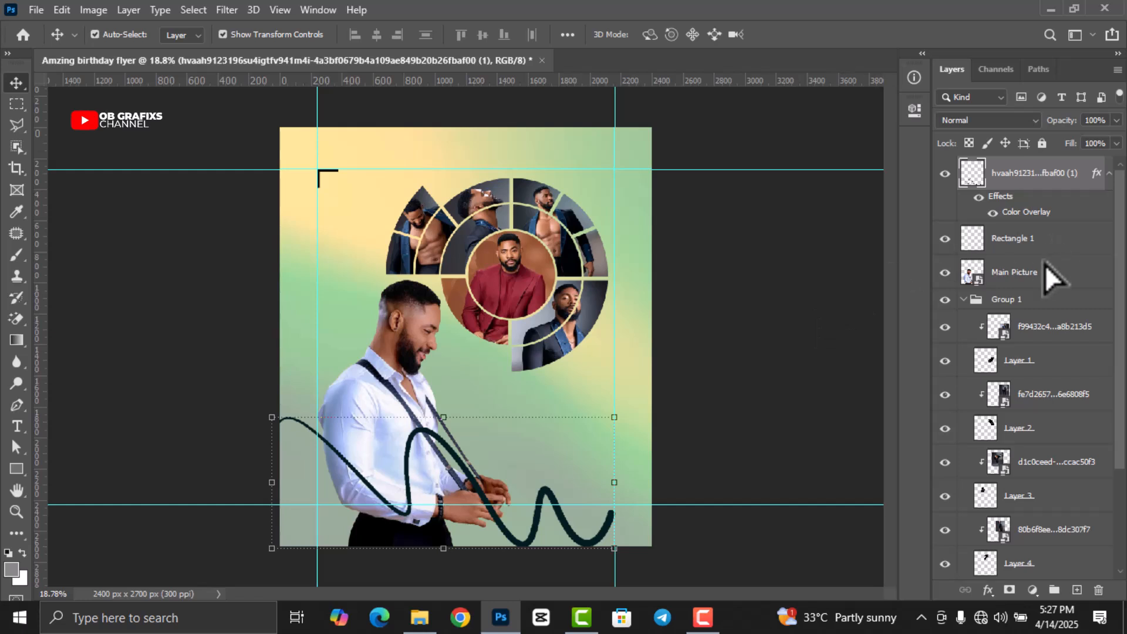
left_click(964, 299)
left_click_drag(1023, 177, 1023, 279)
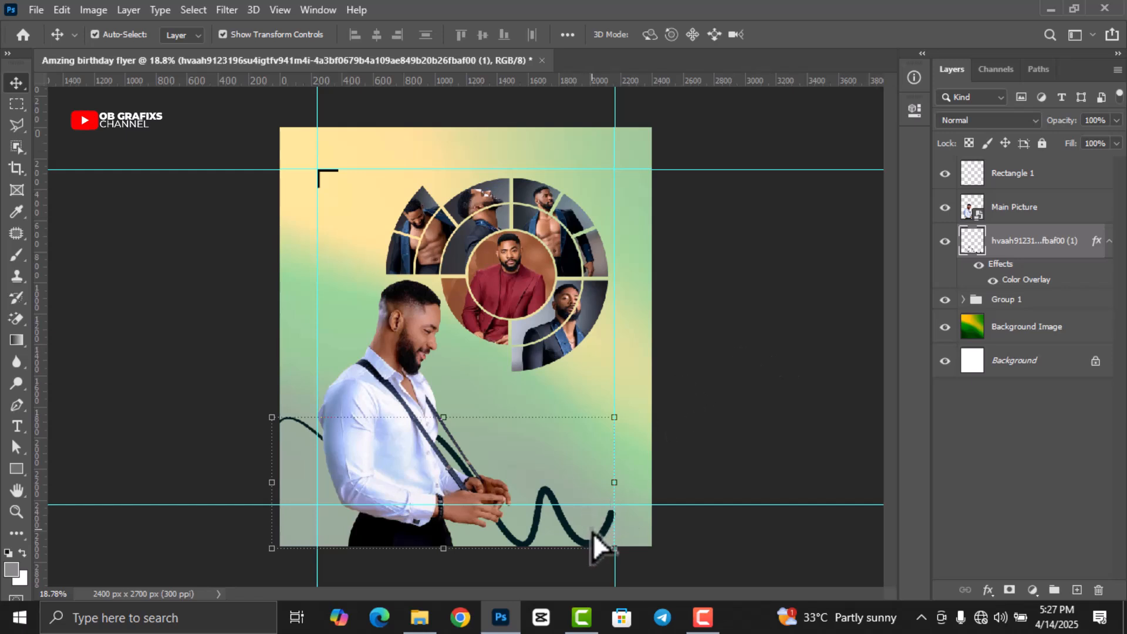
key("shift+Down")
key("shift+Down")
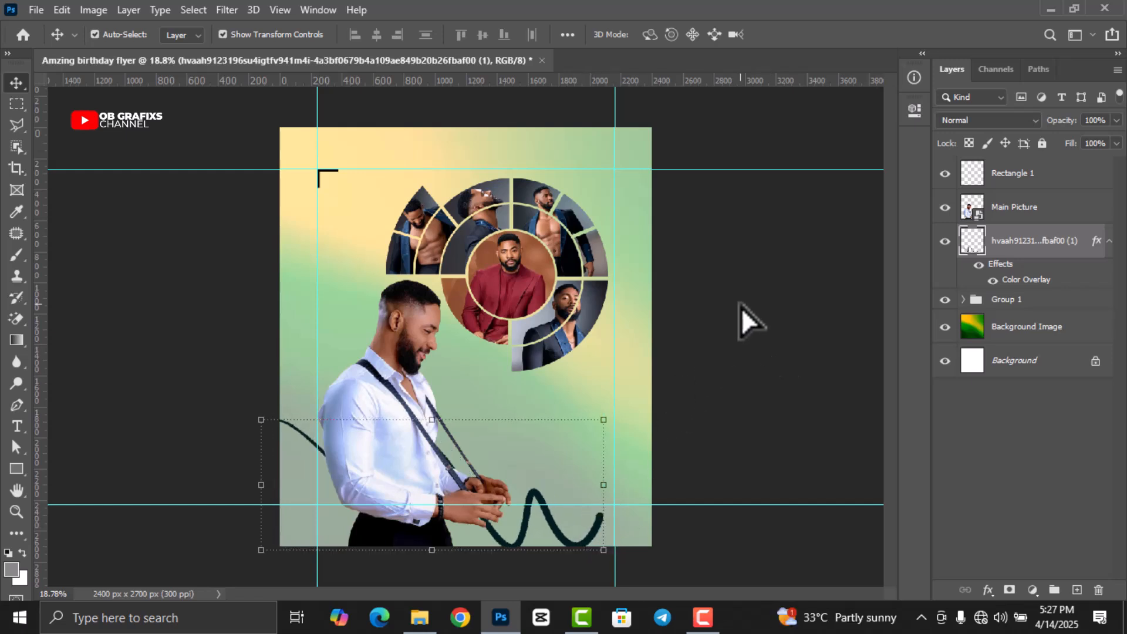
Step: Duplicate the squiggle layer, place the copy at the flyer's upper right edge and scale it to 66.60%
key("ctrl+j")
mouse_move(529, 530)
left_mouse_down()
mouse_move(707, 248)
mouse_move(754, 238)
mouse_move(787, 213)
mouse_move(726, 209)
left_mouse_up()
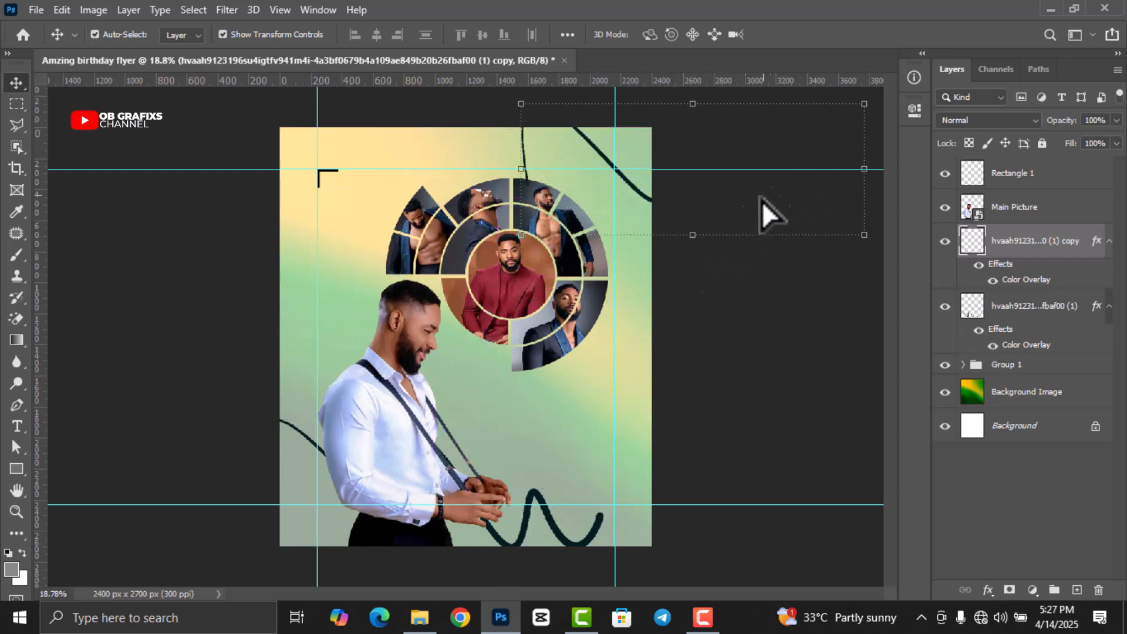
left_click_drag(864, 103, 749, 147)
mouse_move(605, 212)
left_mouse_down()
mouse_move(602, 185)
mouse_move(568, 183)
left_mouse_up()
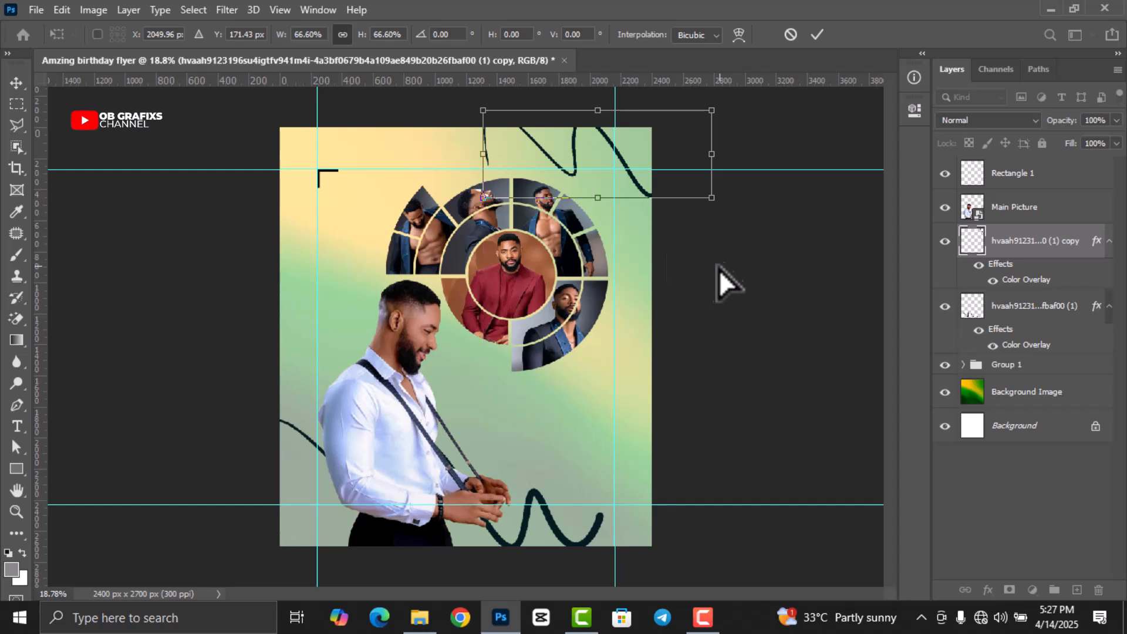
left_click(820, 34)
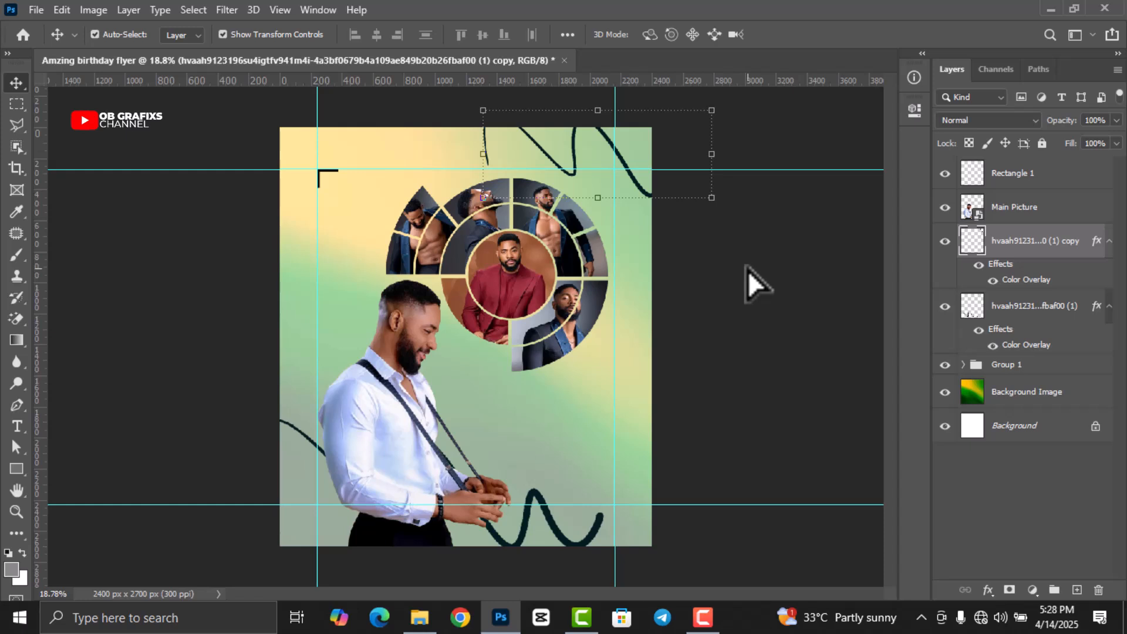
Step: Set the opacity of both the upper squiggle copy and the lower original squiggle to 58%
left_click(1095, 143)
left_click(1093, 120)
type("58")
key("Return")
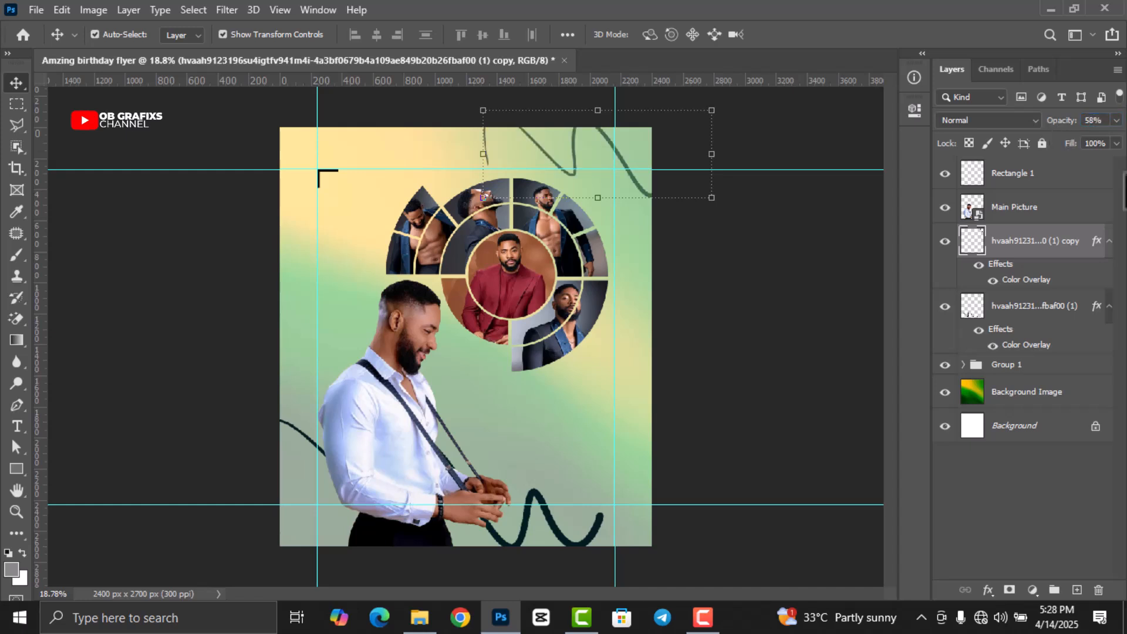
left_click(547, 521)
left_click(1116, 120)
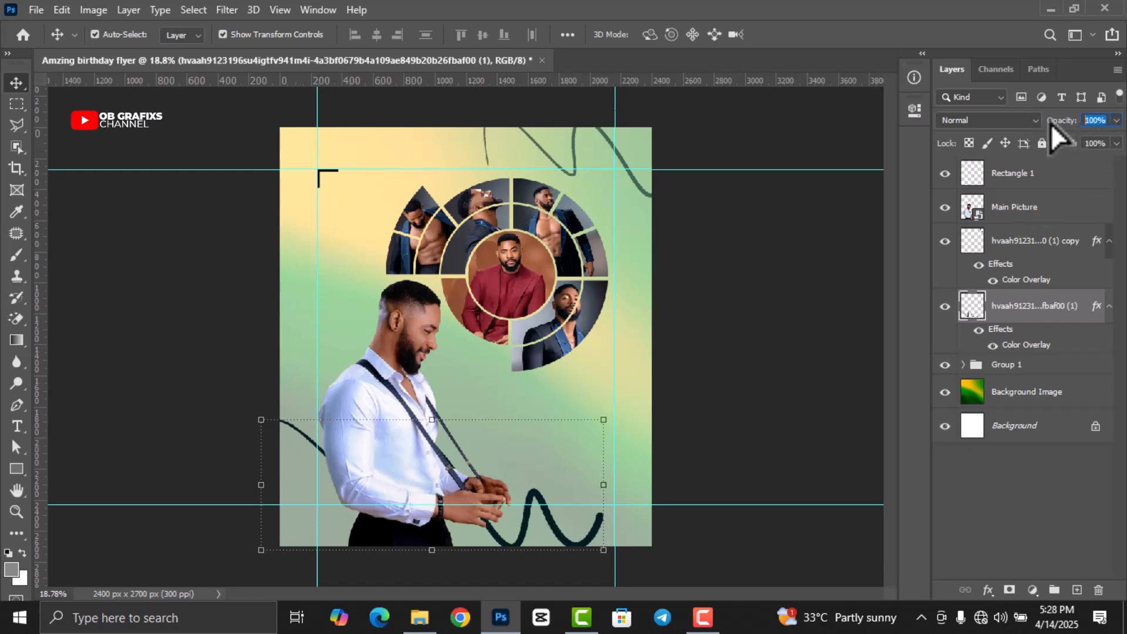
type("58")
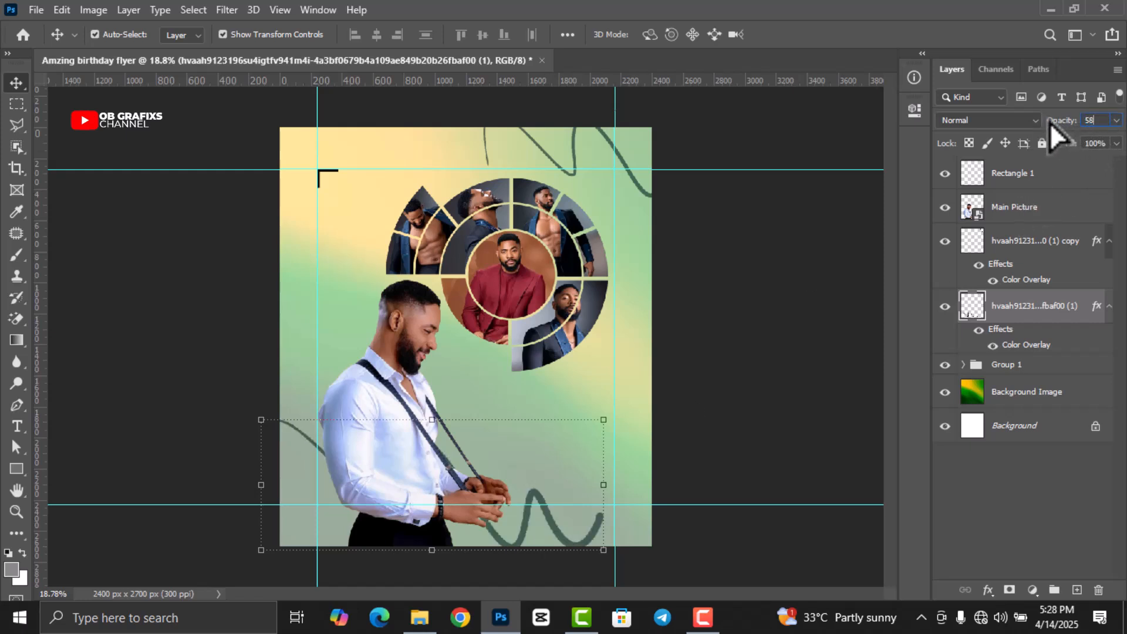
left_click(677, 432)
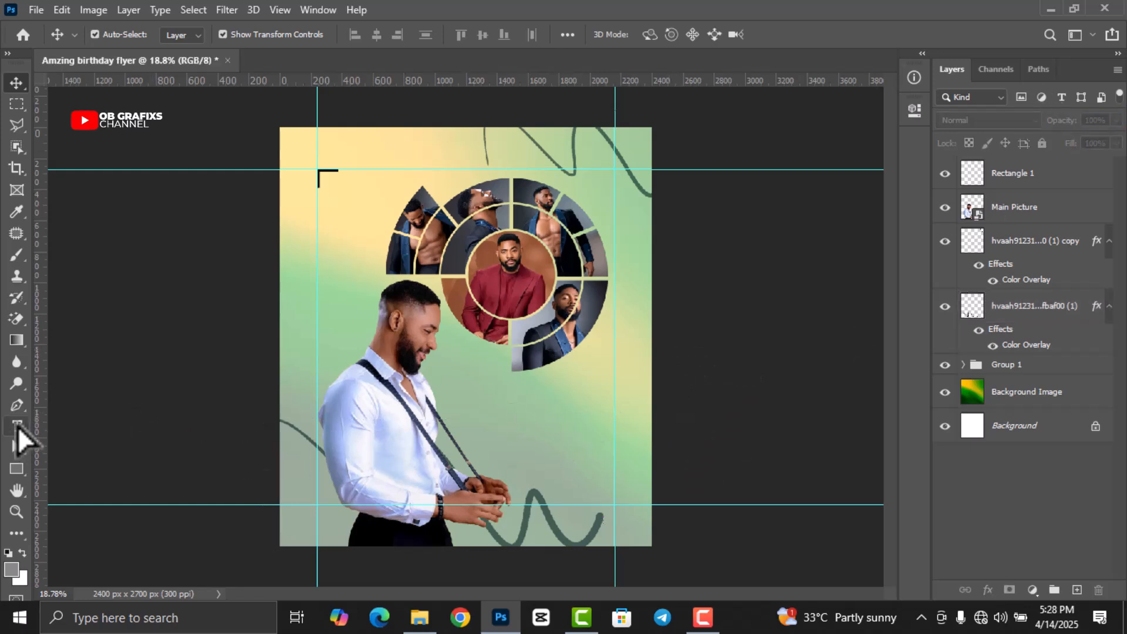
Step: Add a "Happy Birthday" text line in Caveat Bold at 30 pt below the circular graphic
left_click(506, 422)
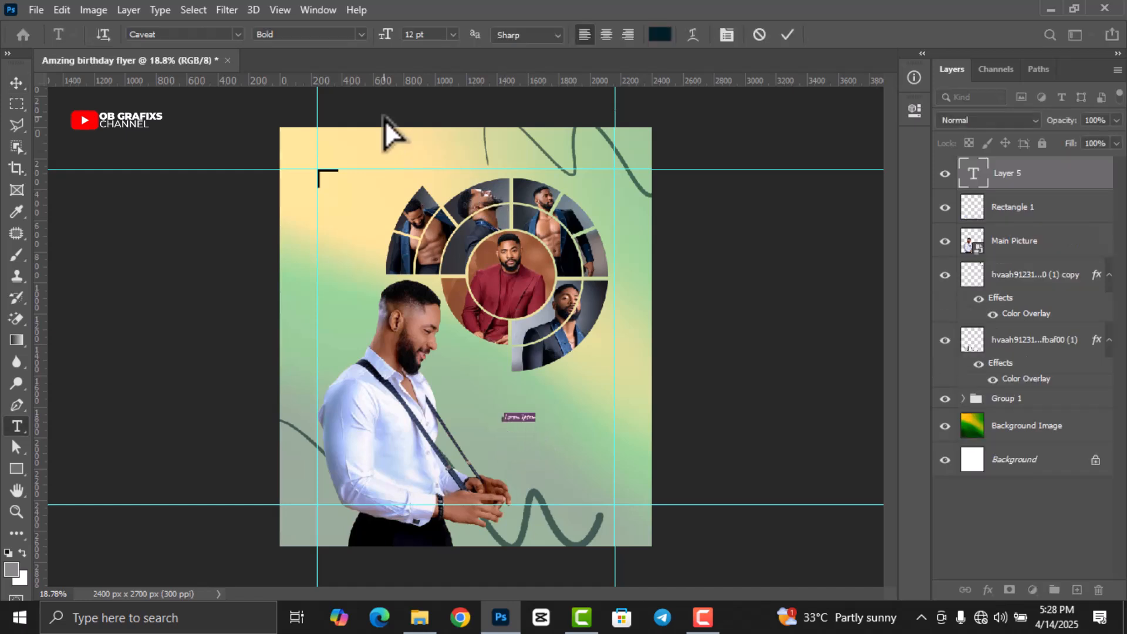
left_click(454, 35)
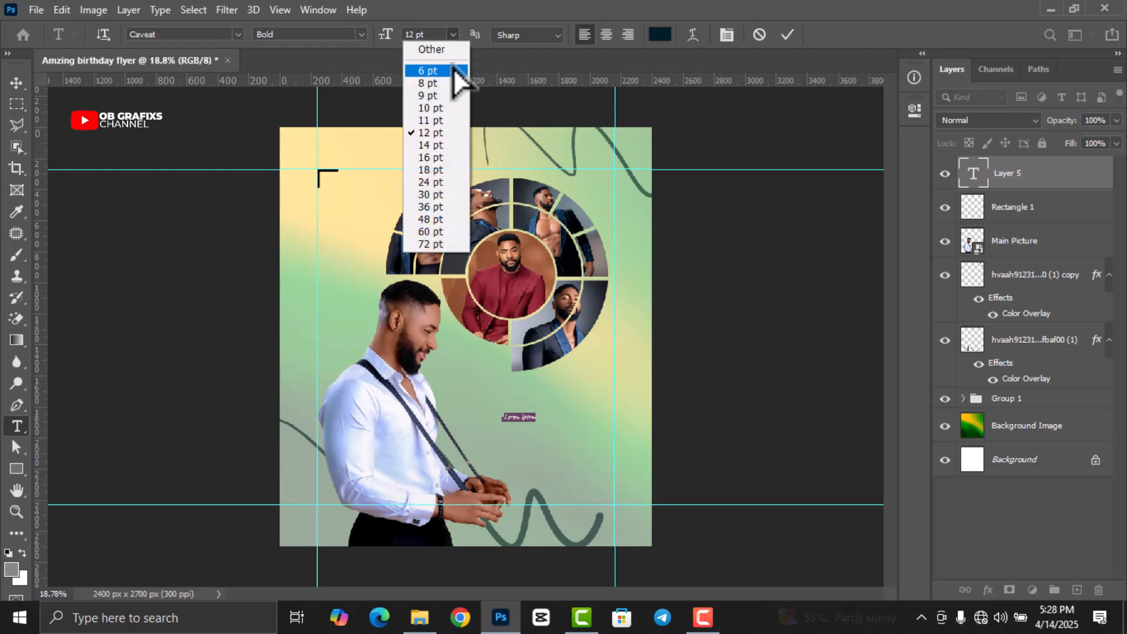
left_click(444, 194)
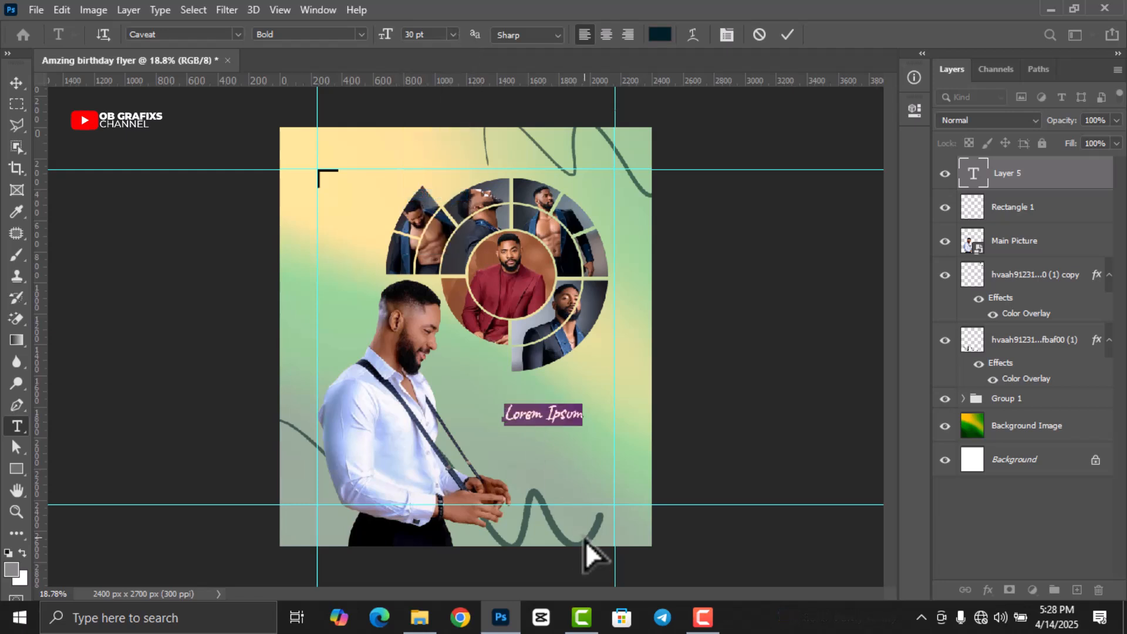
type("Happy Birthday")
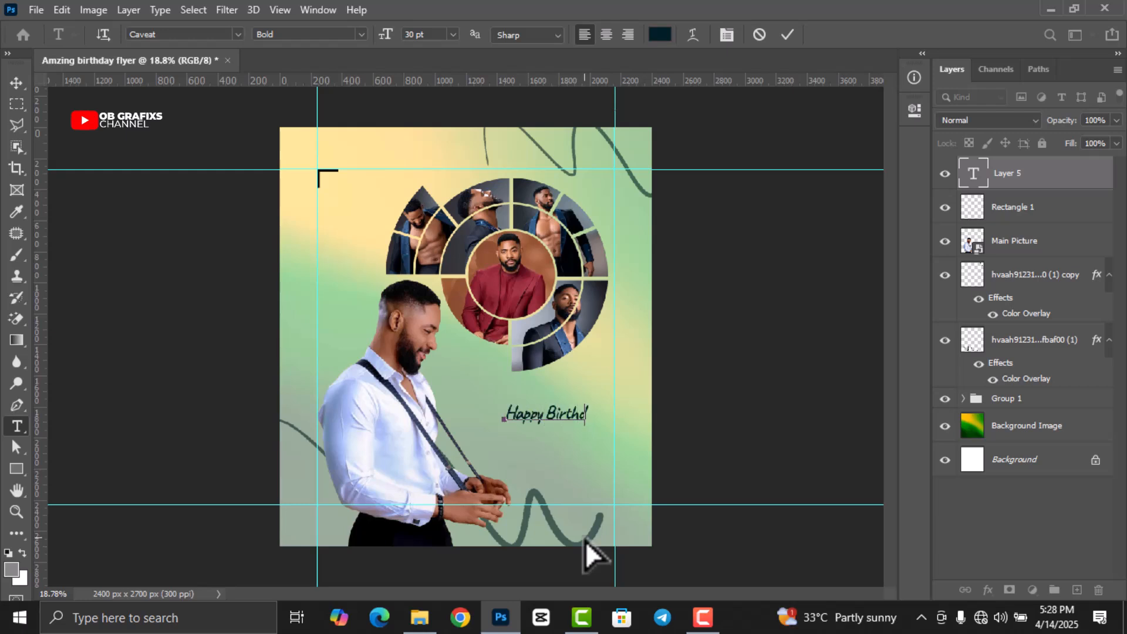
left_click(788, 35)
Step: Set the Happy Birthday heading to 34 pt with text color 001e27 and move it slightly down and left
left_click(915, 110)
left_click_drag(718, 318, 650, 331)
key("BackSpace")
type("34")
key("Return")
left_click(817, 358)
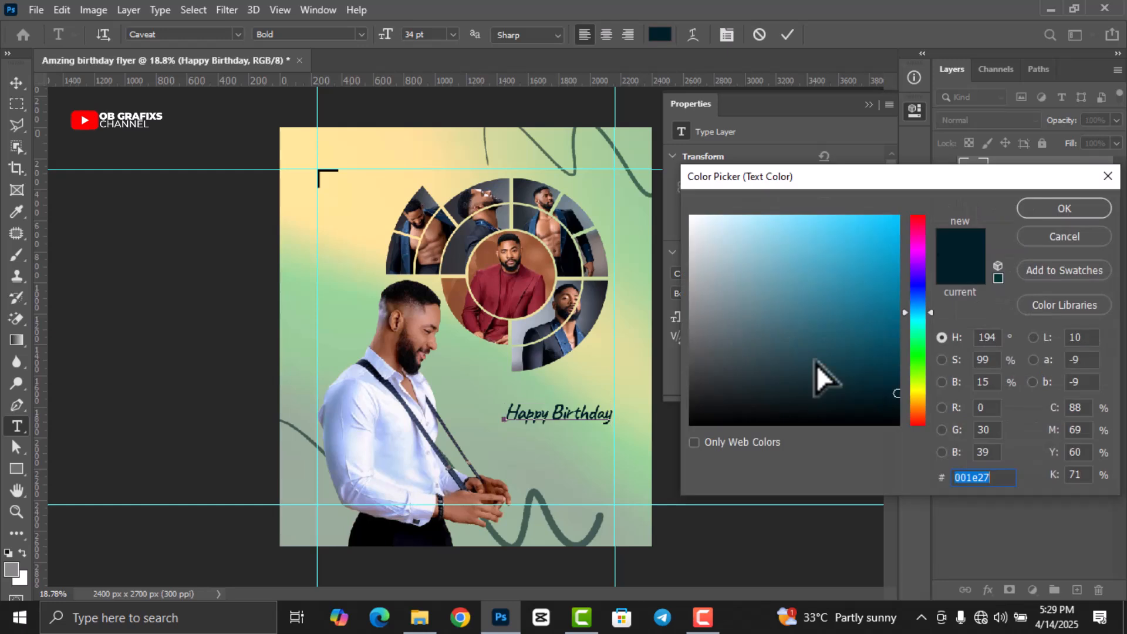
left_click(1064, 210)
left_click_drag(585, 414, 569, 431)
Step: Create a paragraph text box between the circular graphic and the heading, set to Montserrat Regular at 12 pt
left_click(171, 449)
left_click_drag(457, 382, 614, 429)
left_click(452, 34)
left_click(447, 132)
left_click(200, 38)
type("mont")
left_click(242, 177)
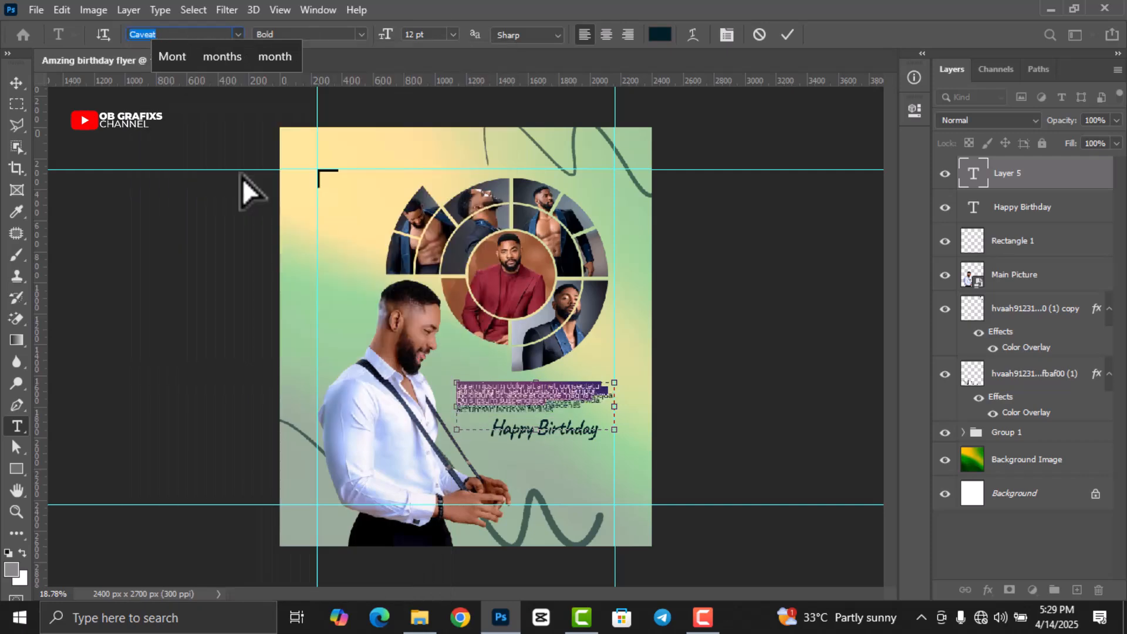
Step: Begin the paragraph with "Happy Birthday to the most amazing actor, friend and man"
type("Happy Birt")
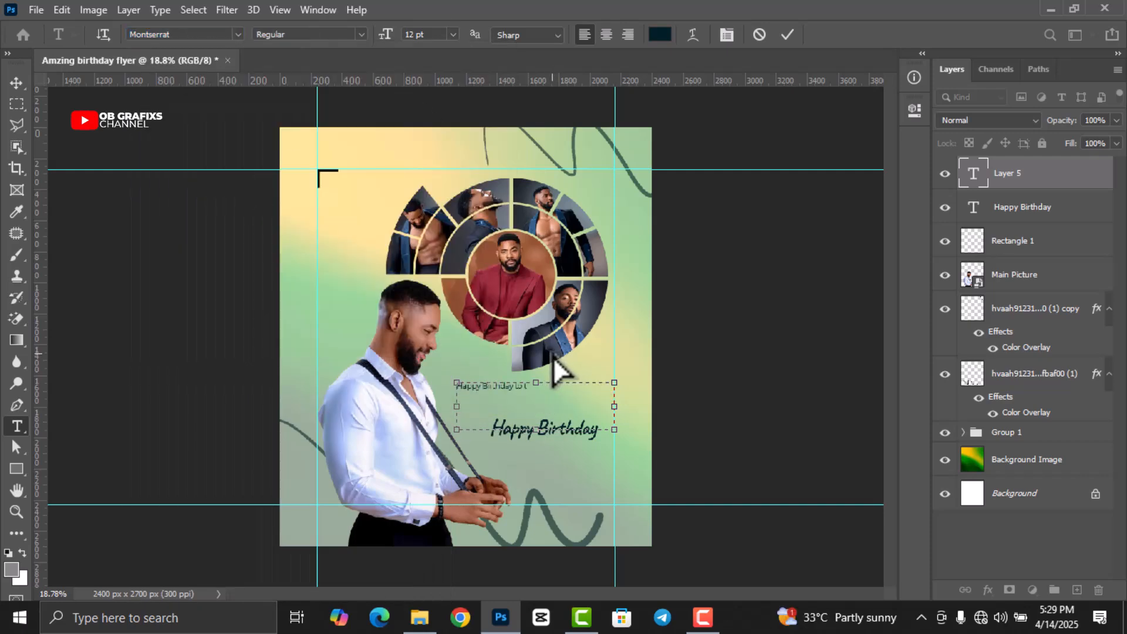
type("hday to the most amazing act")
scroll(678, 376, "up", 3)
type("or, friend and man")
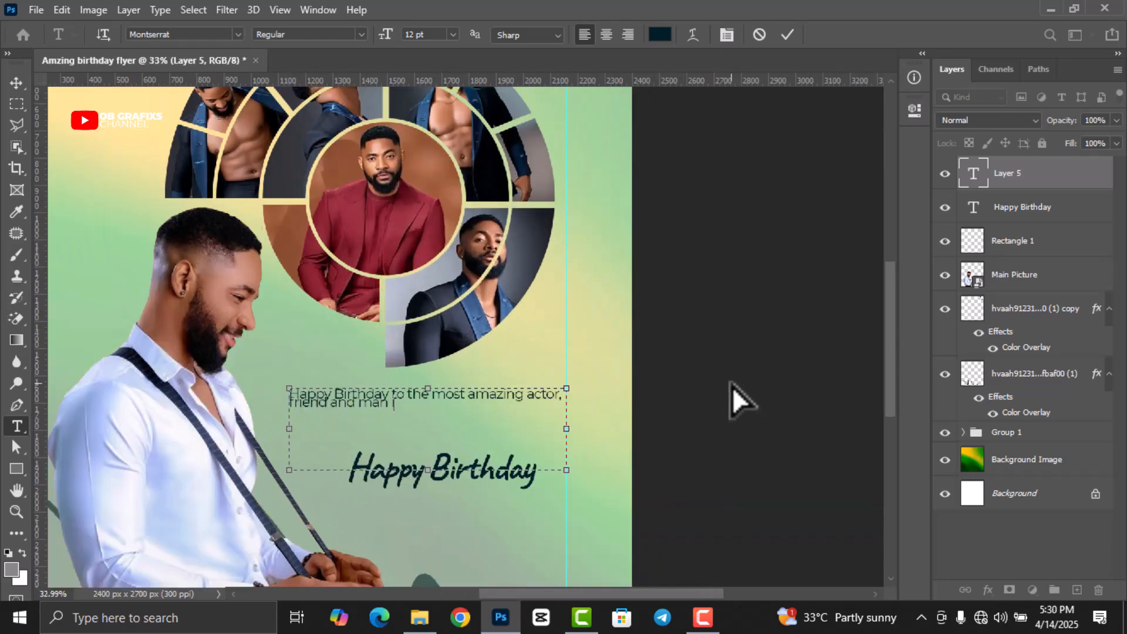
Step: Continue the message with "in our era. Mat this year bring you so much joy. Good health, favour, success and money and aura locate you."
type(" in our era. May this year")
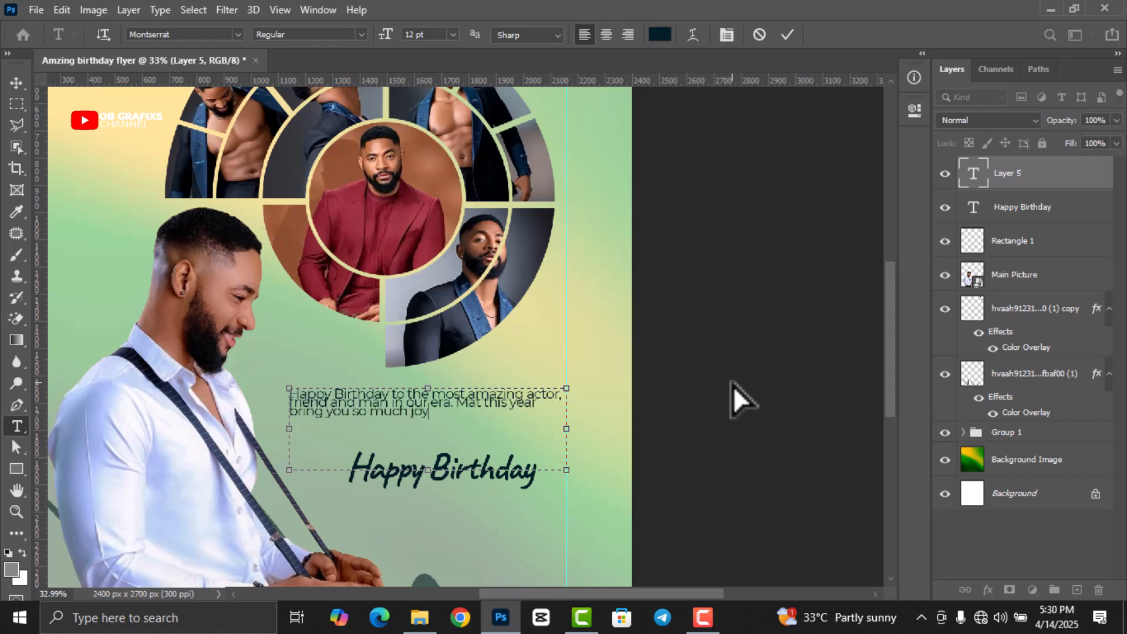
type(" Good health, favou")
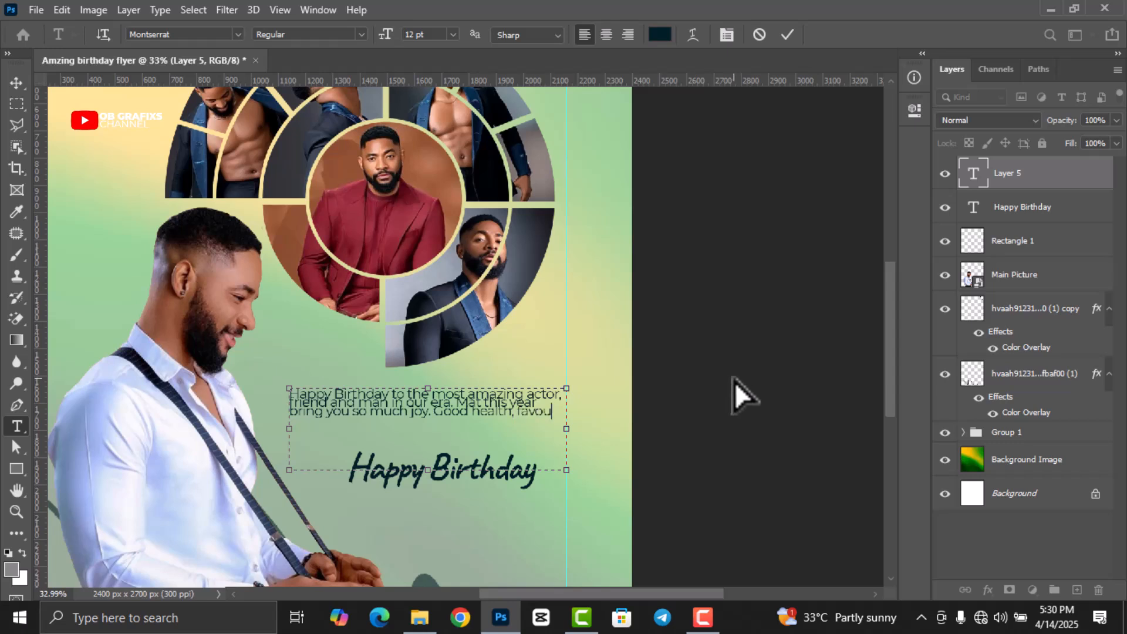
type("r, success and money and aura locate you.")
Step: Select the whole message paragraph and set its font size to 12 pt and its leading to 19 pt
double_click(975, 172)
left_click(915, 110)
left_click(795, 321)
type("12")
key("Return")
type("19")
key("Return")
Step: Try nearby font sizes for the message, keep 12 pt, and tighten the leading by three points
left_click(699, 323)
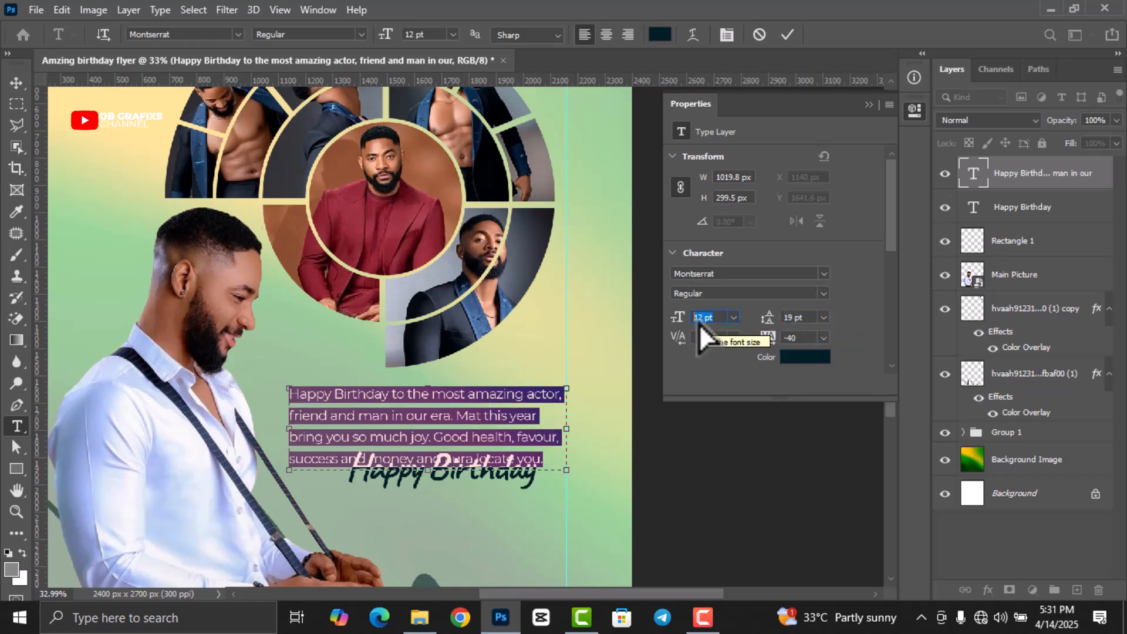
key("Down")
key("Down")
key("Up")
key("Up")
left_click(804, 321)
key("Down")
key("Down")
key("Down")
Step: Make the message paragraph Bold, reduce its font size by one point and tighten its leading by two points
left_click(823, 294)
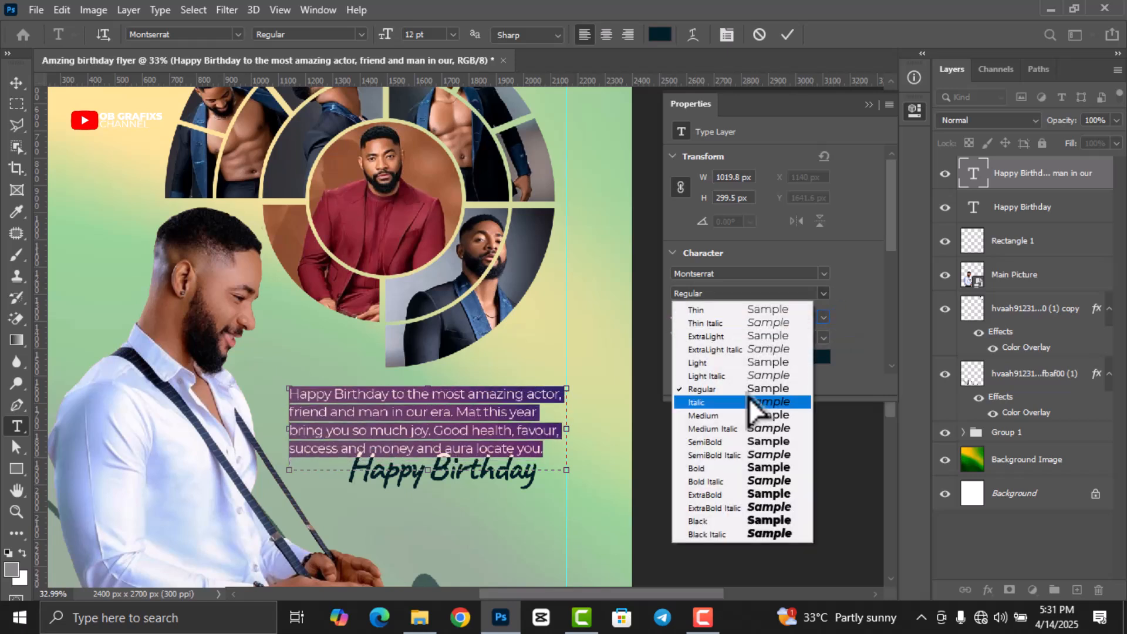
left_click(773, 469)
left_click(699, 318)
key("Down")
left_click(814, 318)
key("Down")
key("Down")
left_click(787, 35)
left_click(869, 104)
Step: Reposition and slightly shrink the message paragraph, and place the Happy Birthday heading directly above it beside the main cutout's hands
left_click(17, 82)
scroll(563, 329, "down", 2)
left_click_drag(597, 397, 610, 480)
left_click_drag(670, 528, 629, 516)
left_click_drag(554, 486, 571, 492)
left_click(728, 121)
left_click(728, 122)
scroll(621, 494, "down", 5)
mouse_move(544, 443)
left_mouse_down()
mouse_move(567, 424)
mouse_move(556, 423)
left_mouse_up()
left_click(565, 421)
left_click(657, 435)
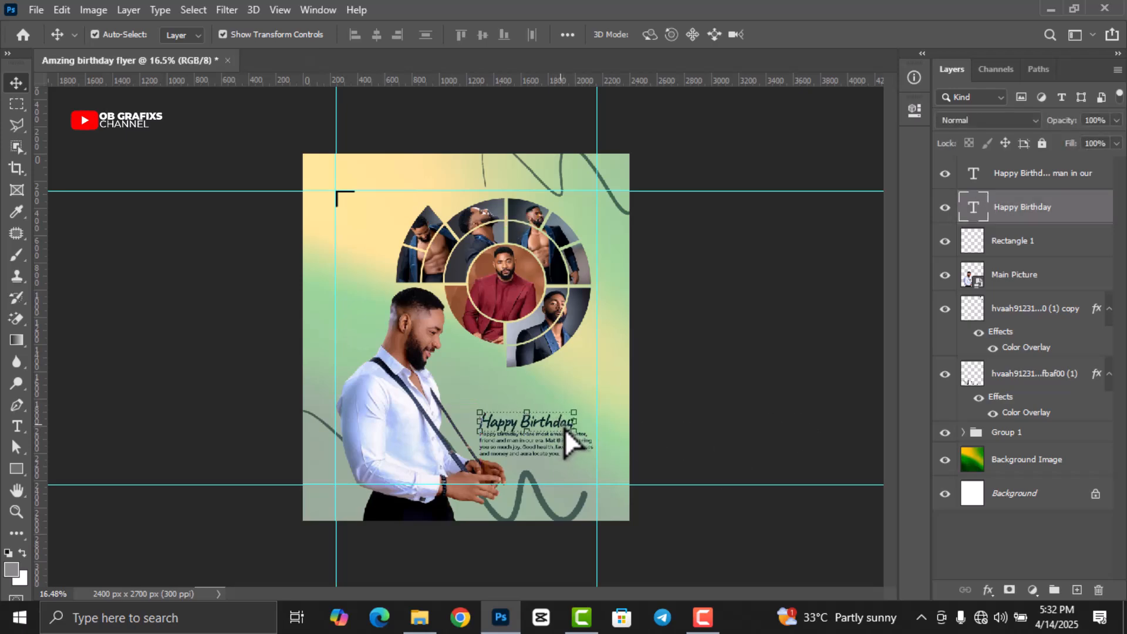
Step: Apply a Hue/Saturation adjustment with saturation 15 to the central maroon-suit portrait
scroll(562, 432, "up", 2)
scroll(605, 513, "down", 1)
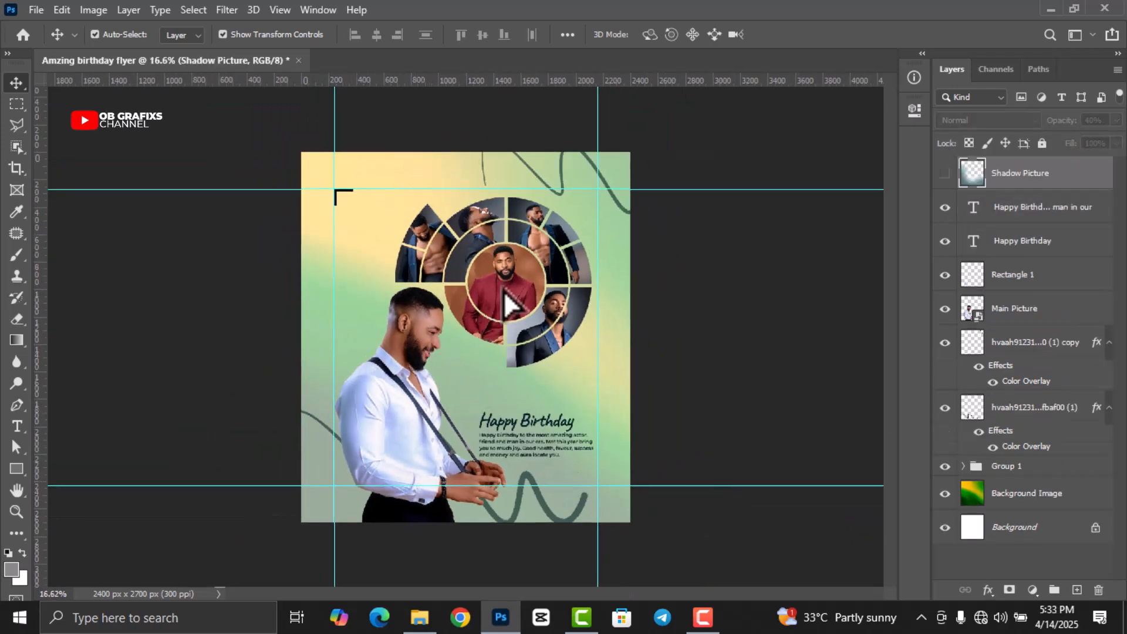
left_click(503, 286)
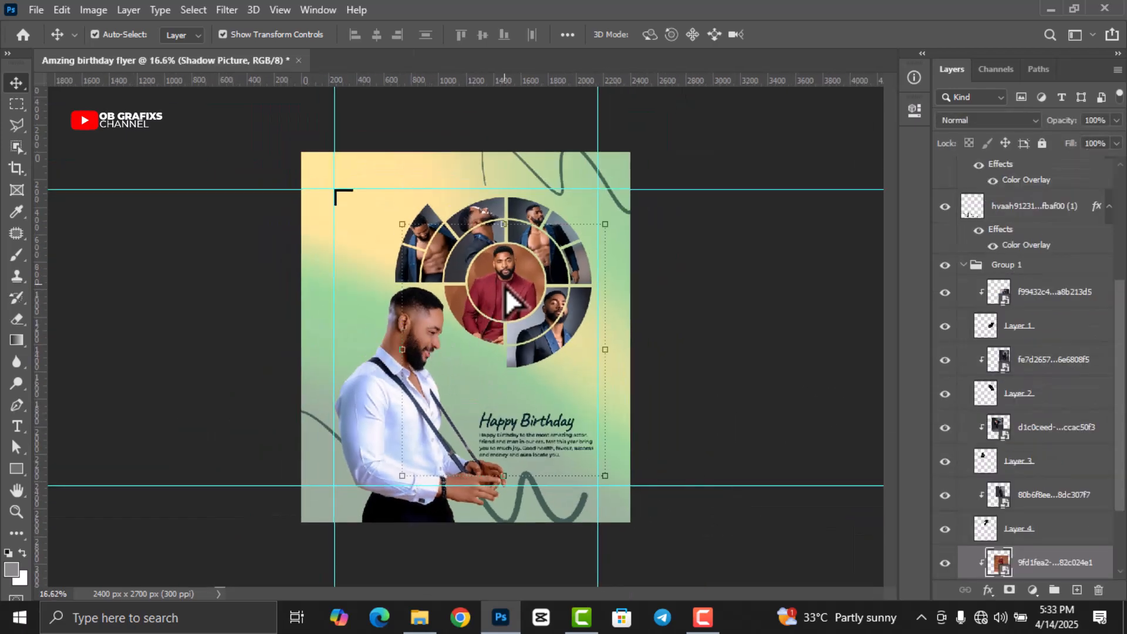
left_click(93, 10)
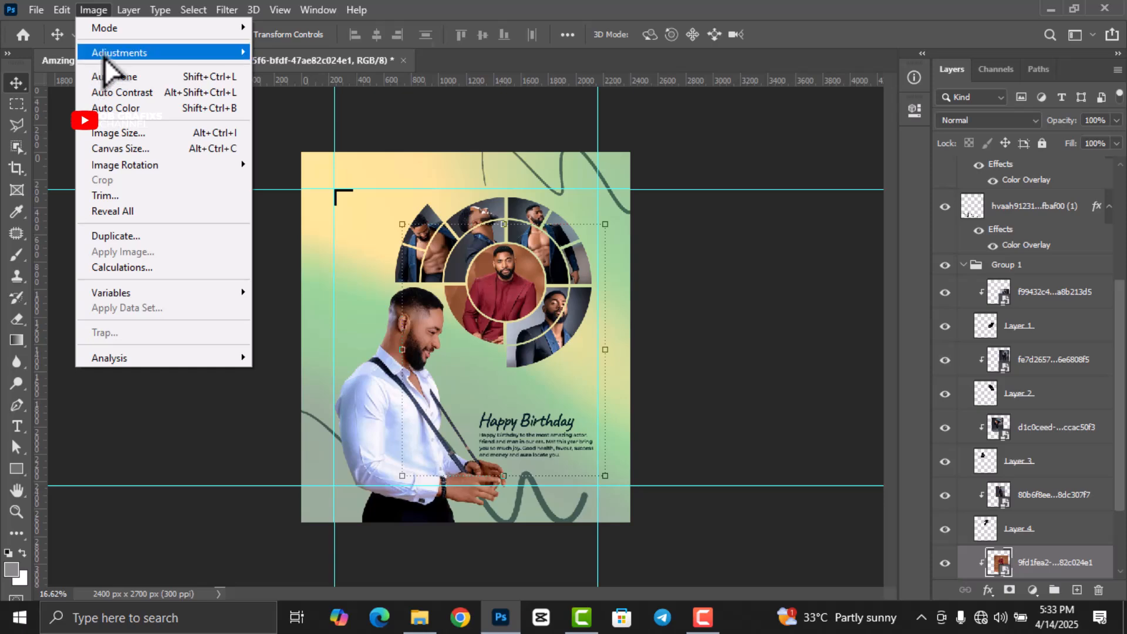
mouse_move(97, 53)
left_click(341, 140)
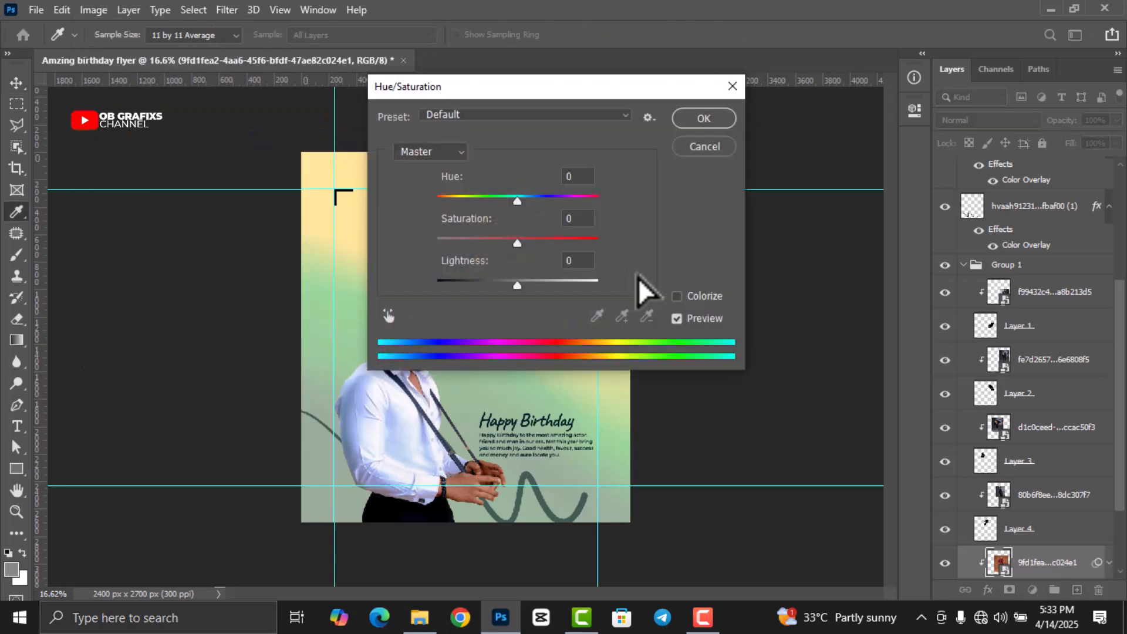
type("15")
left_click(705, 120)
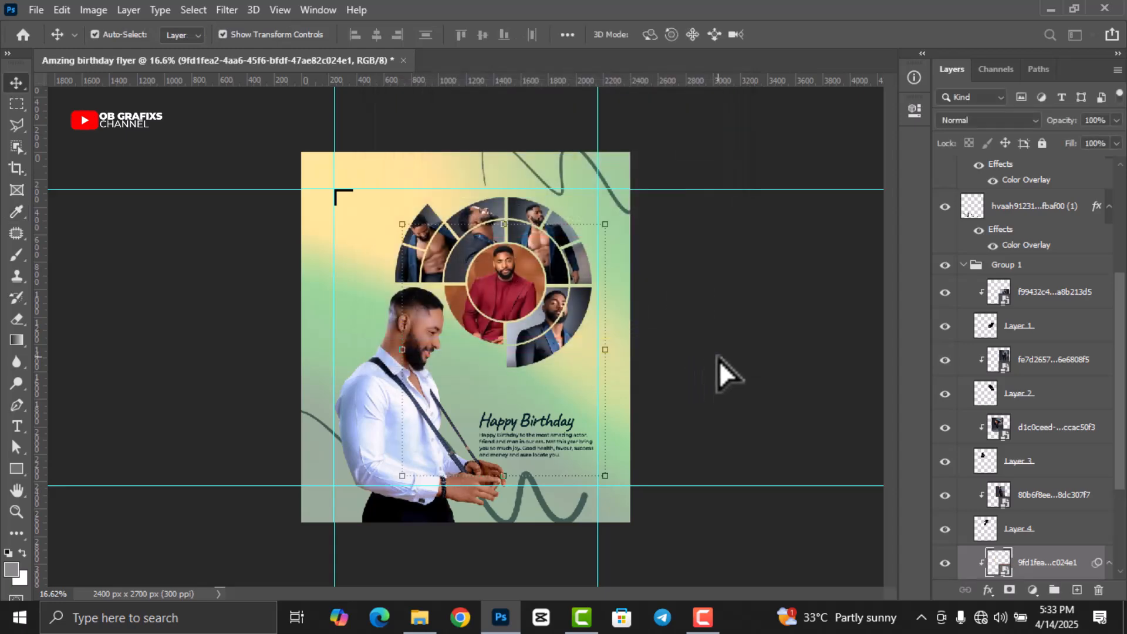
Step: Apply a Hue/Saturation adjustment with saturation 30 to portrait layer fe7d2657 on the right of the circular graphic
left_click(667, 305)
left_click(569, 267)
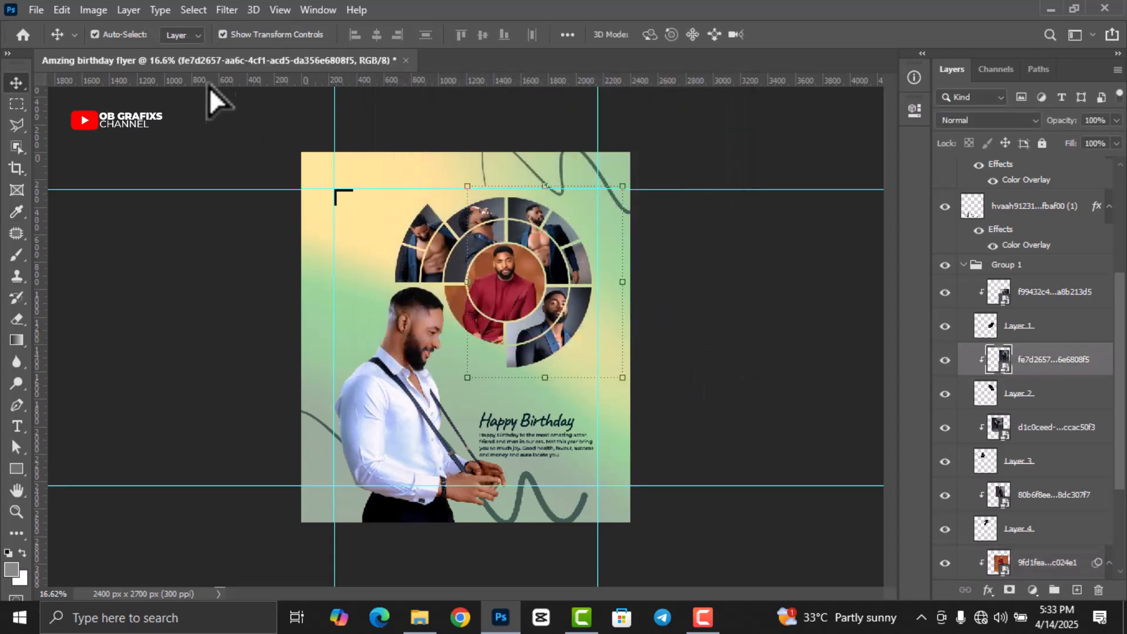
left_click(89, 11)
mouse_move(115, 53)
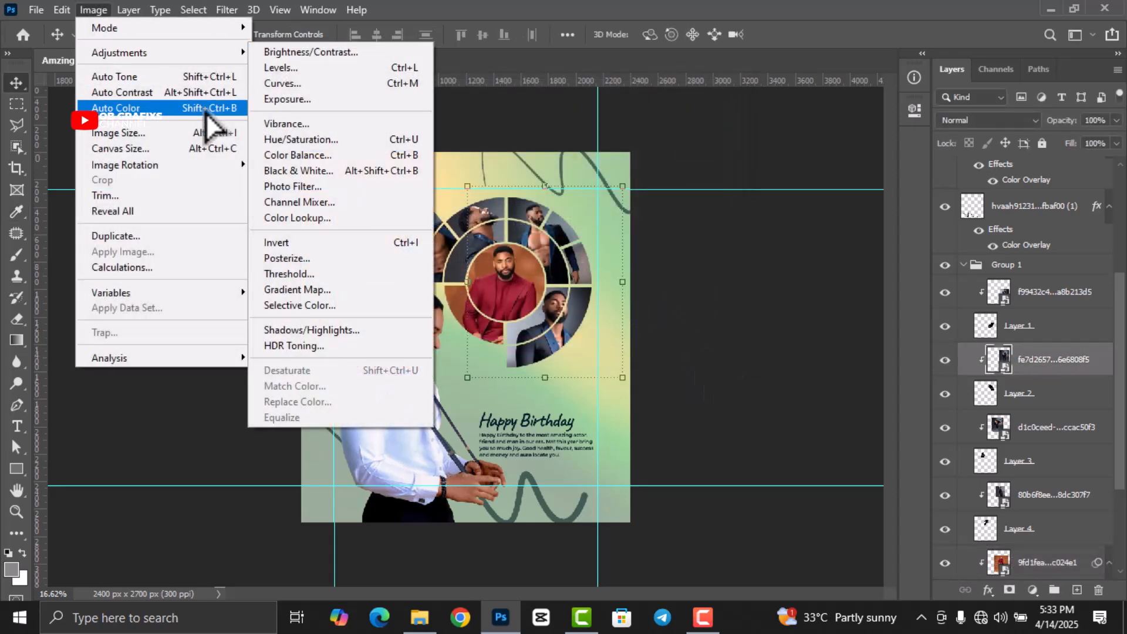
left_click(291, 142)
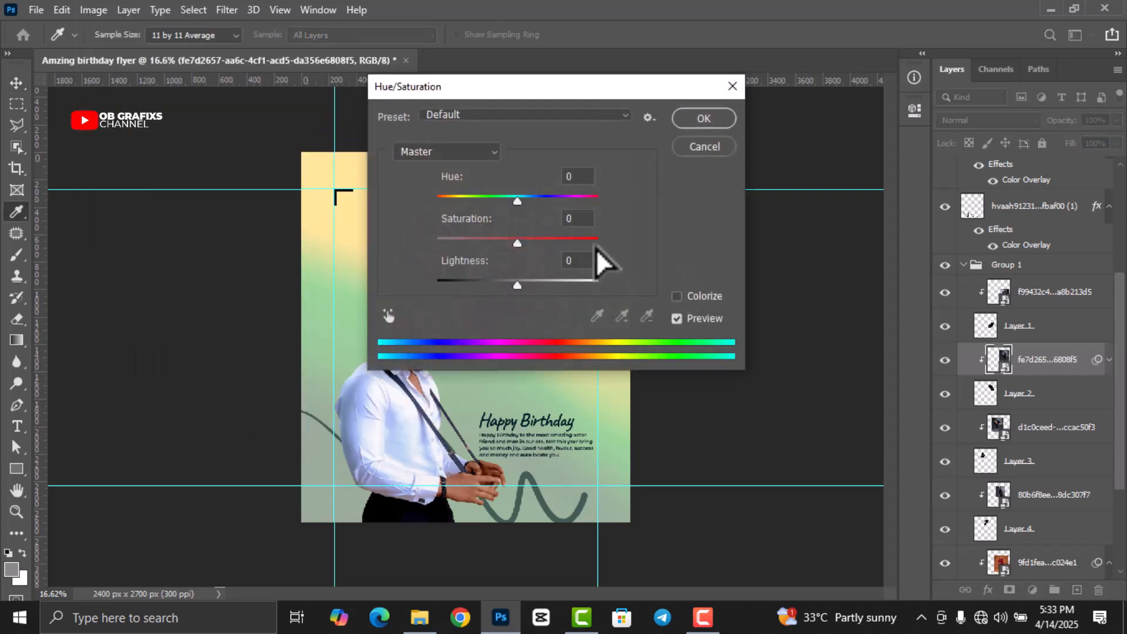
type("30")
left_click(724, 120)
key("v")
Step: Apply a Hue/Saturation adjustment with saturation 30 to portrait layer f99432c4 in the circle's lower right segment
left_click(581, 347)
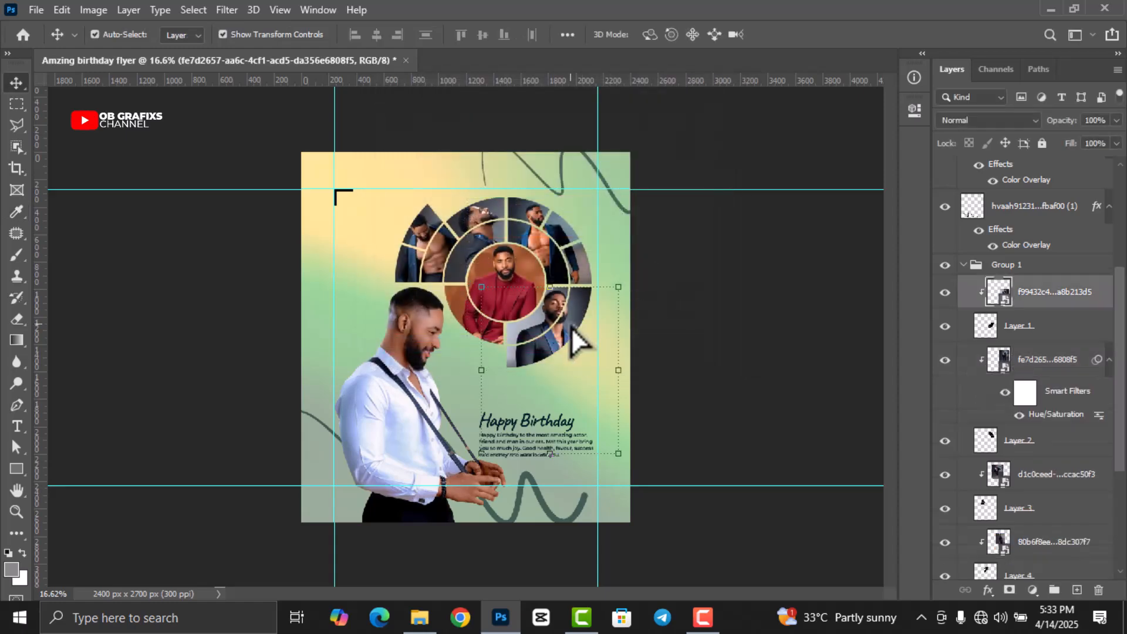
left_click(95, 11)
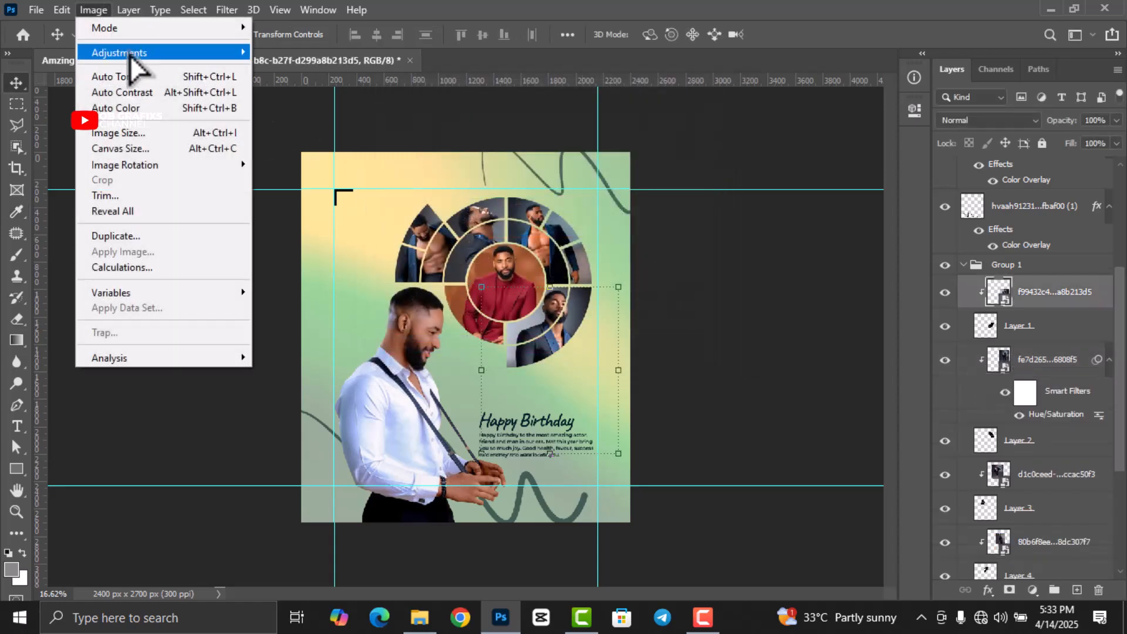
mouse_move(127, 53)
left_click(299, 140)
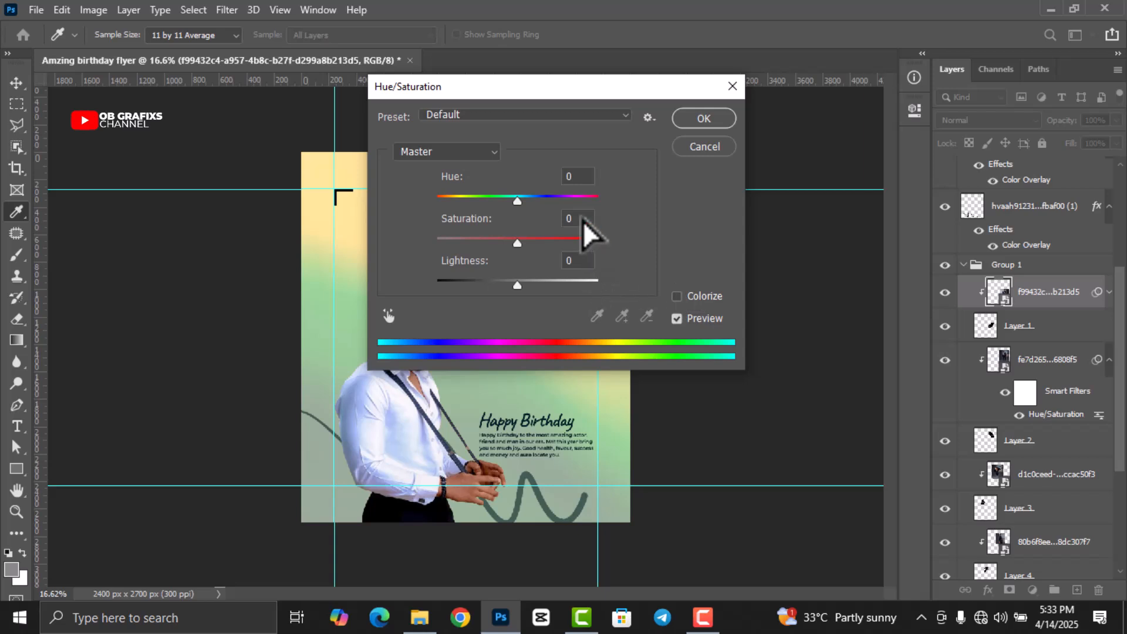
type("30")
left_click(697, 117)
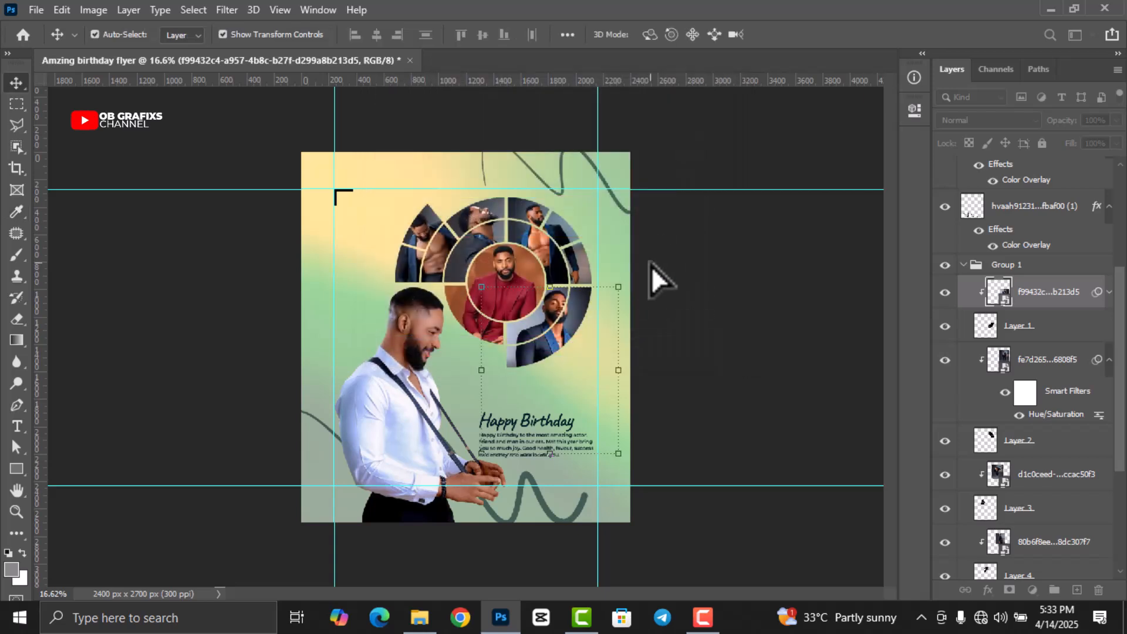
Step: Apply a Channel Mixer adjustment to portrait layer 80b6f8ee, setting the Red output channel to Red -29, Green -200 and Blue -162
left_click(479, 241)
left_click(96, 12)
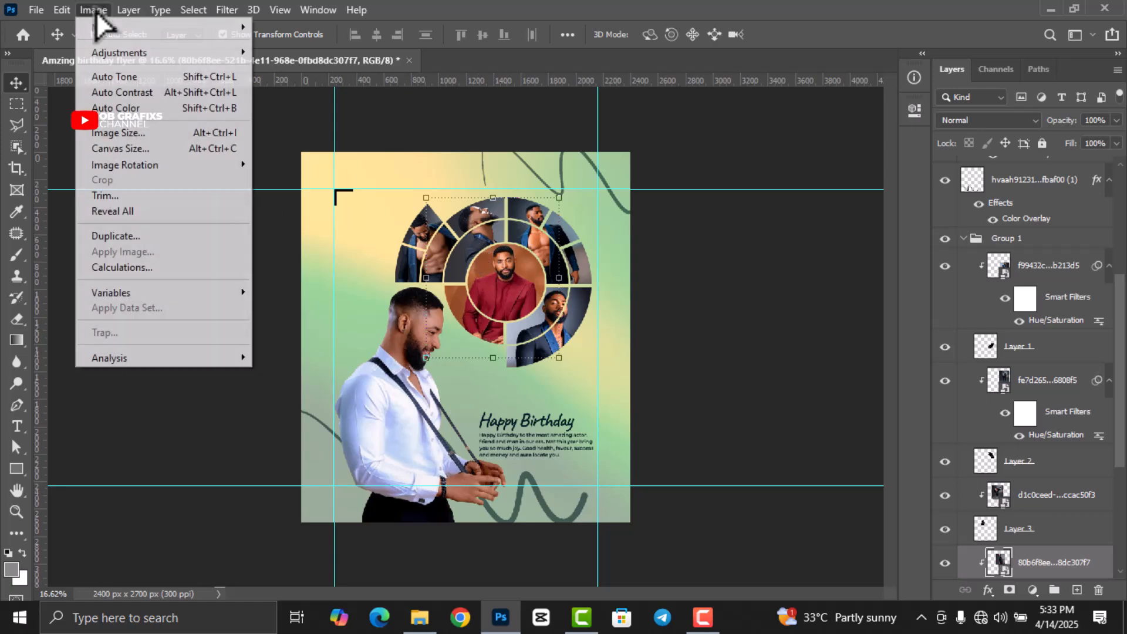
mouse_move(120, 52)
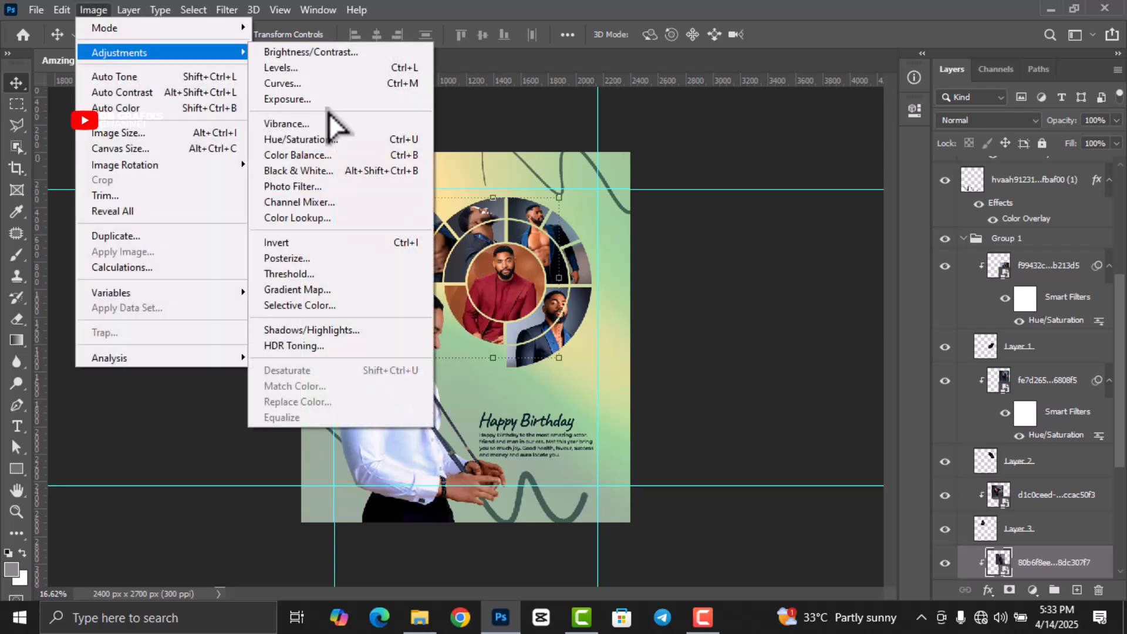
left_click(309, 204)
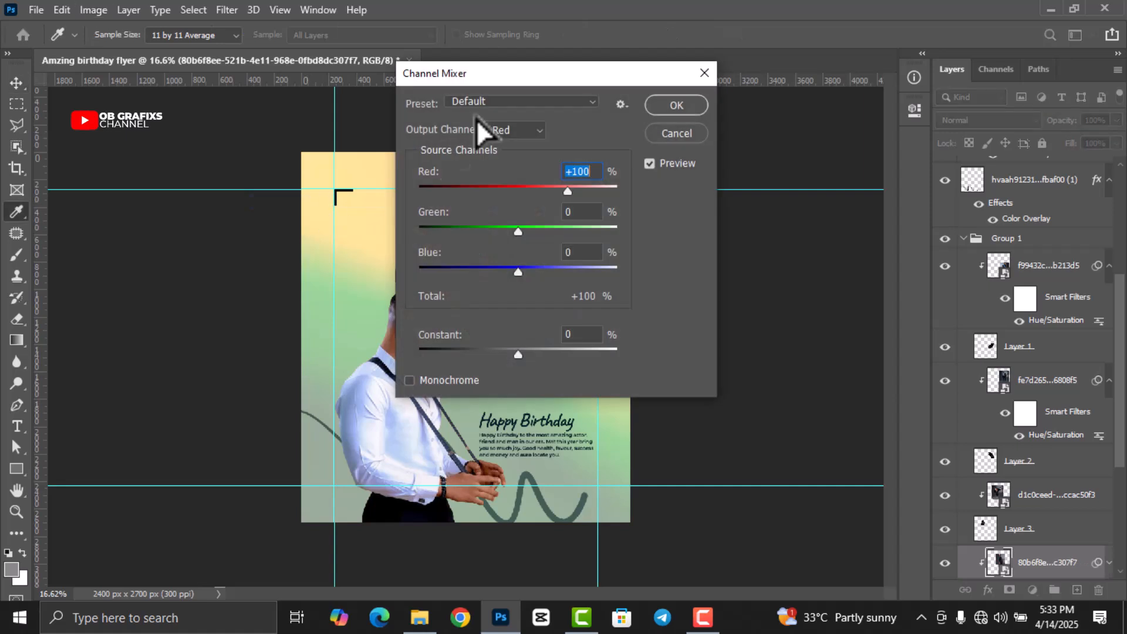
left_click_drag(495, 85, 625, 78)
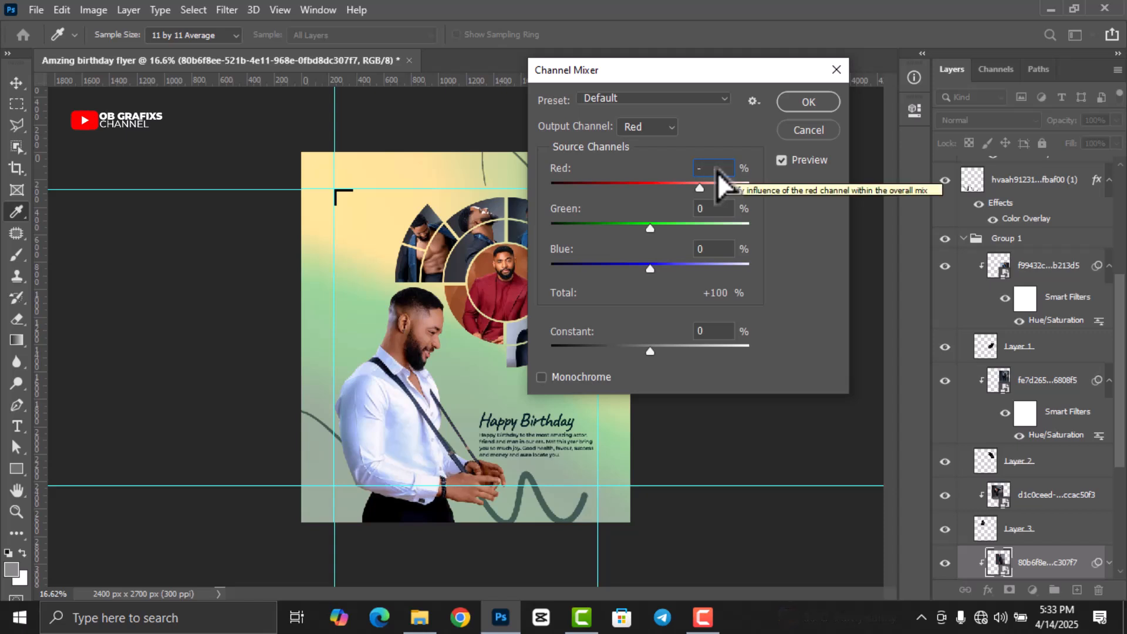
type("-29")
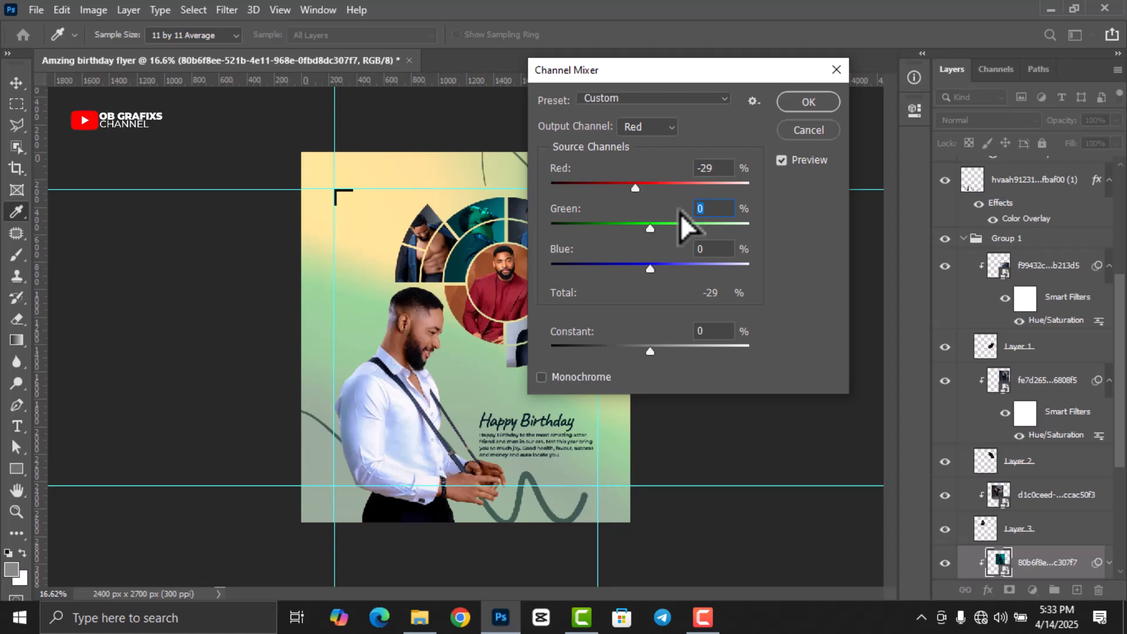
left_click_drag(650, 231, 534, 244)
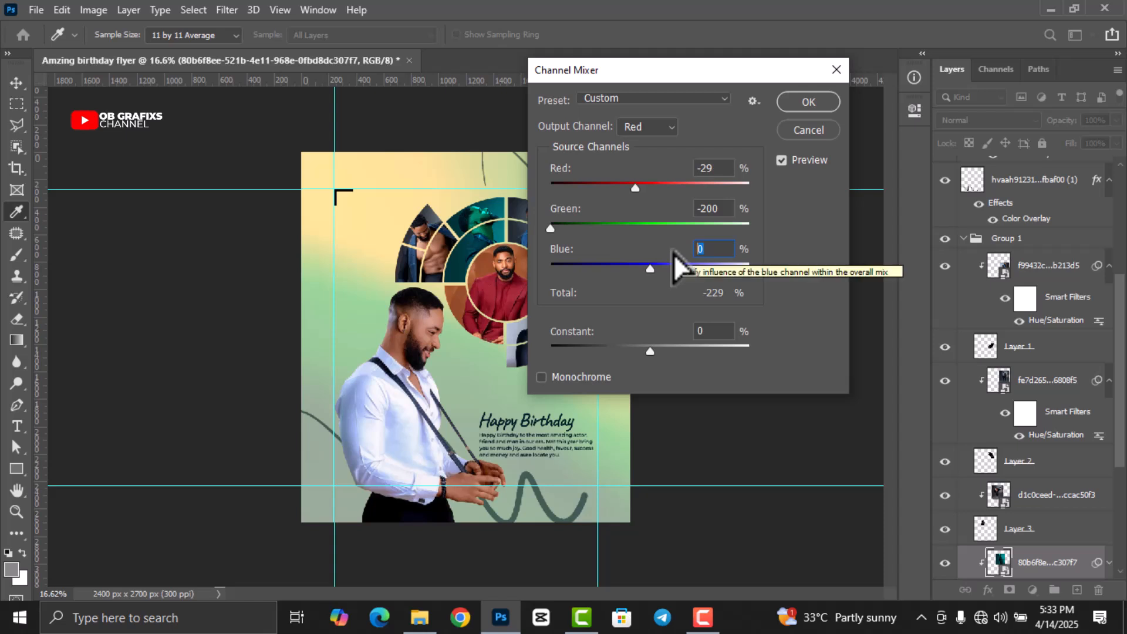
type("-162")
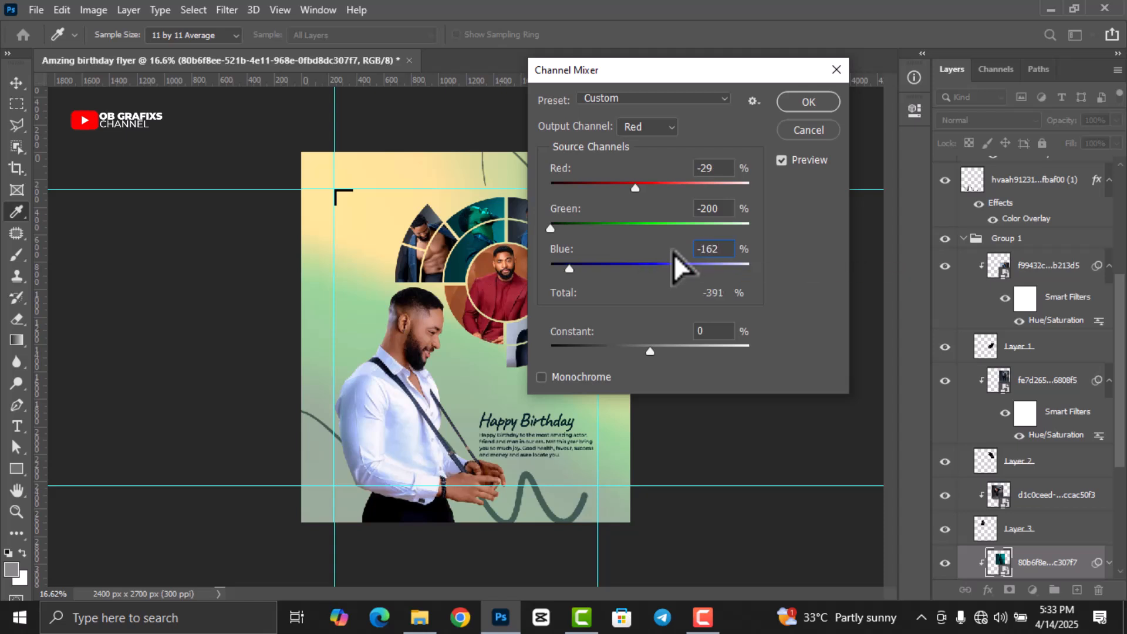
left_click(799, 106)
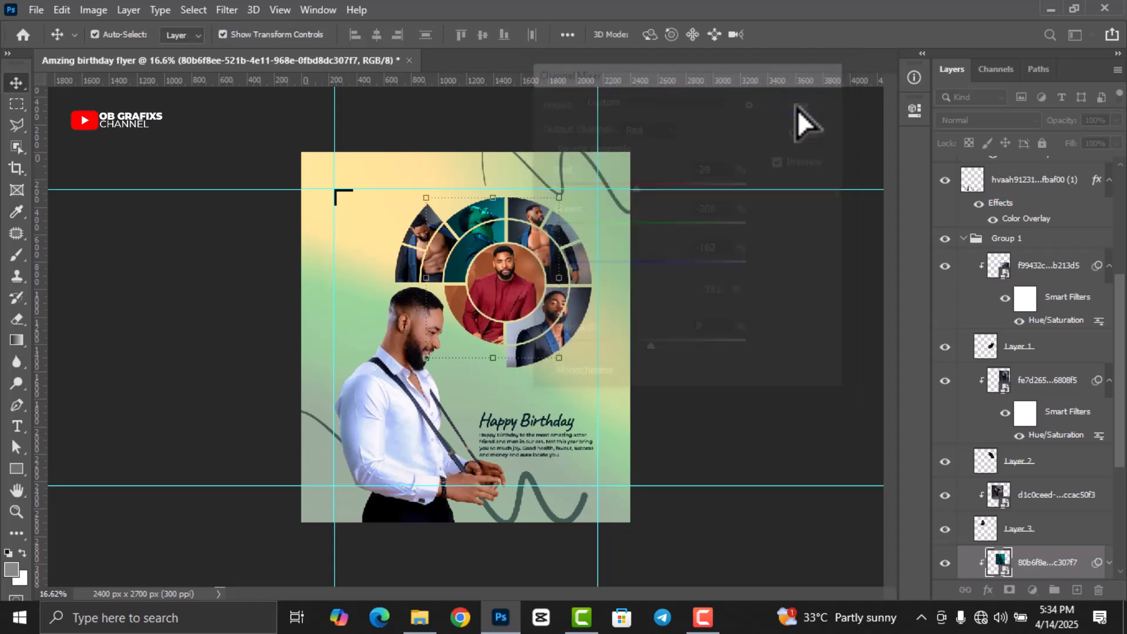
Step: Apply a Hue/Saturation adjustment with saturation 30 to portrait layer d1c0ceed in the circle's left segment, and collapse Group 1
left_click(426, 273)
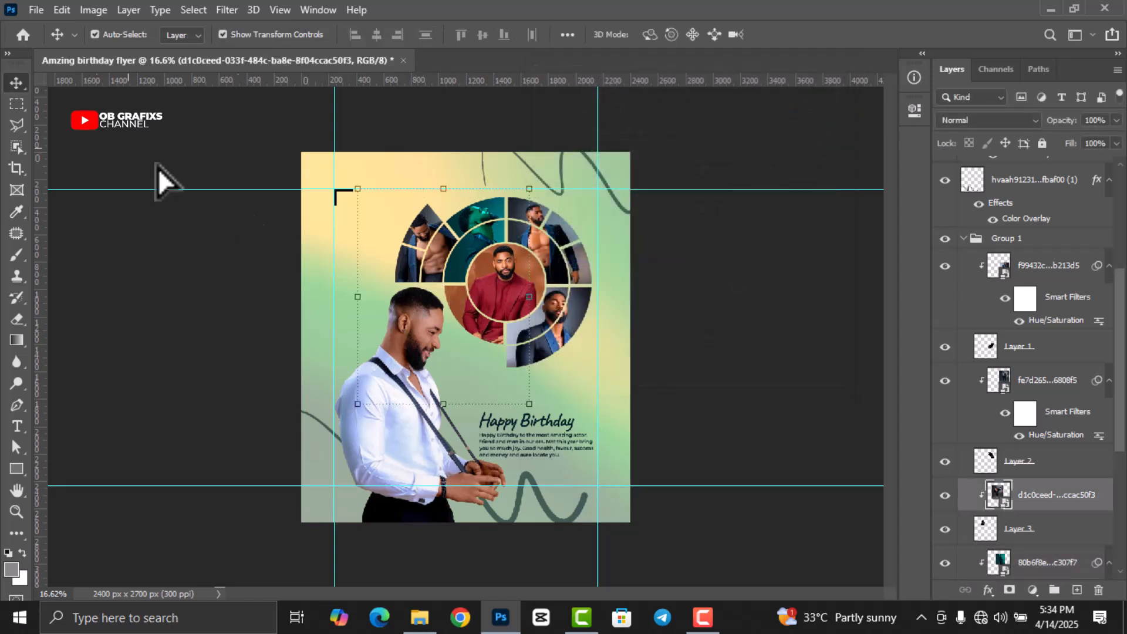
left_click(94, 10)
mouse_move(118, 52)
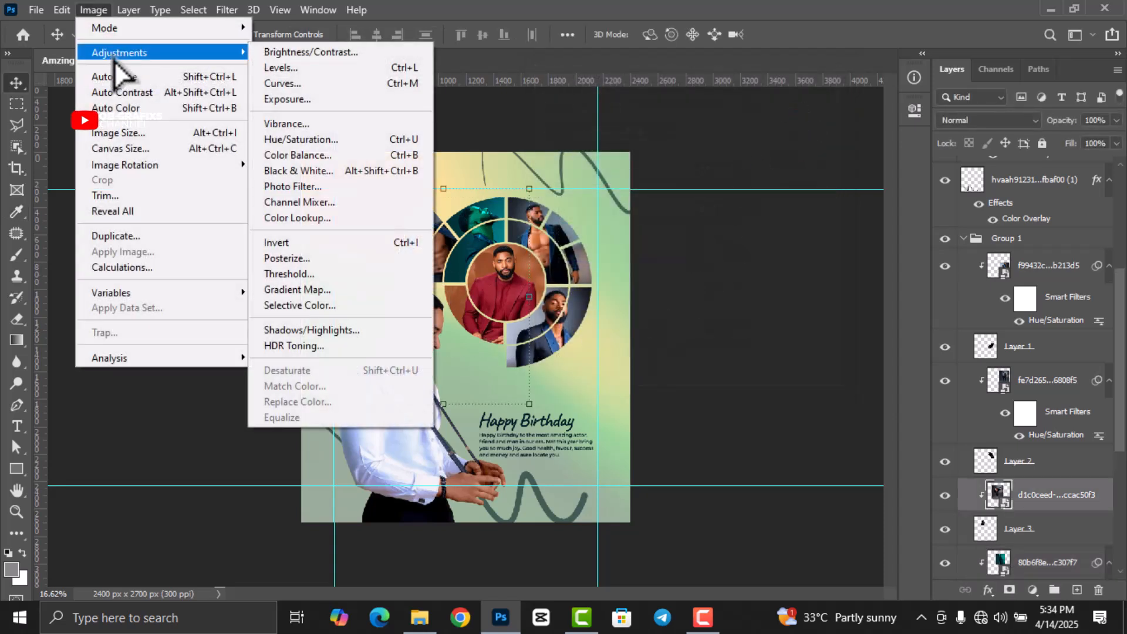
left_click(284, 139)
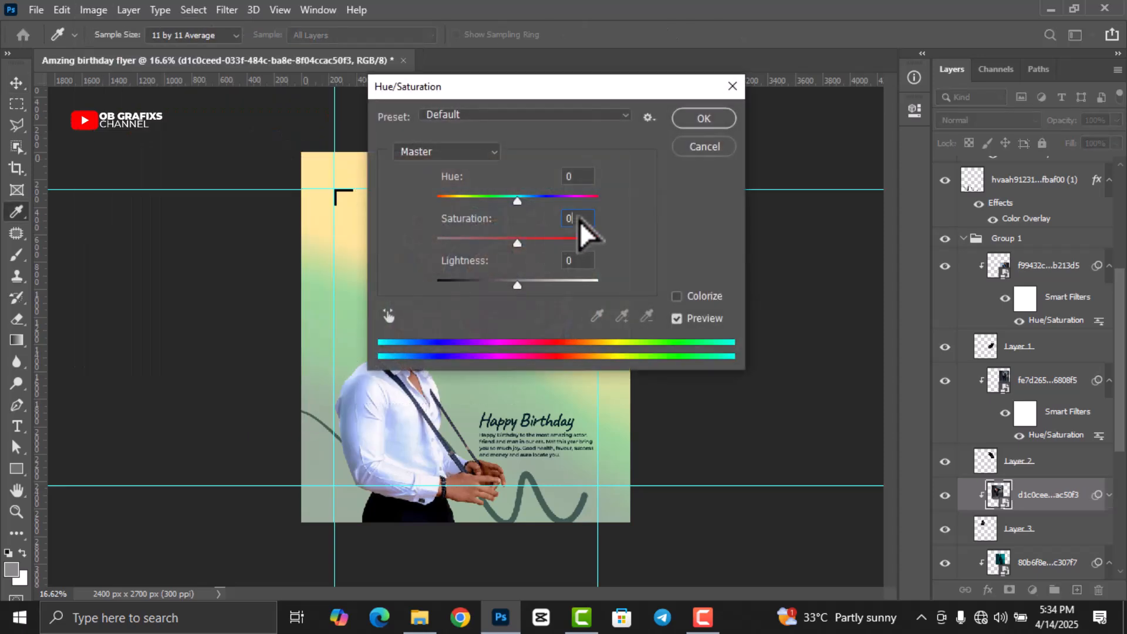
type("30")
left_click(703, 119)
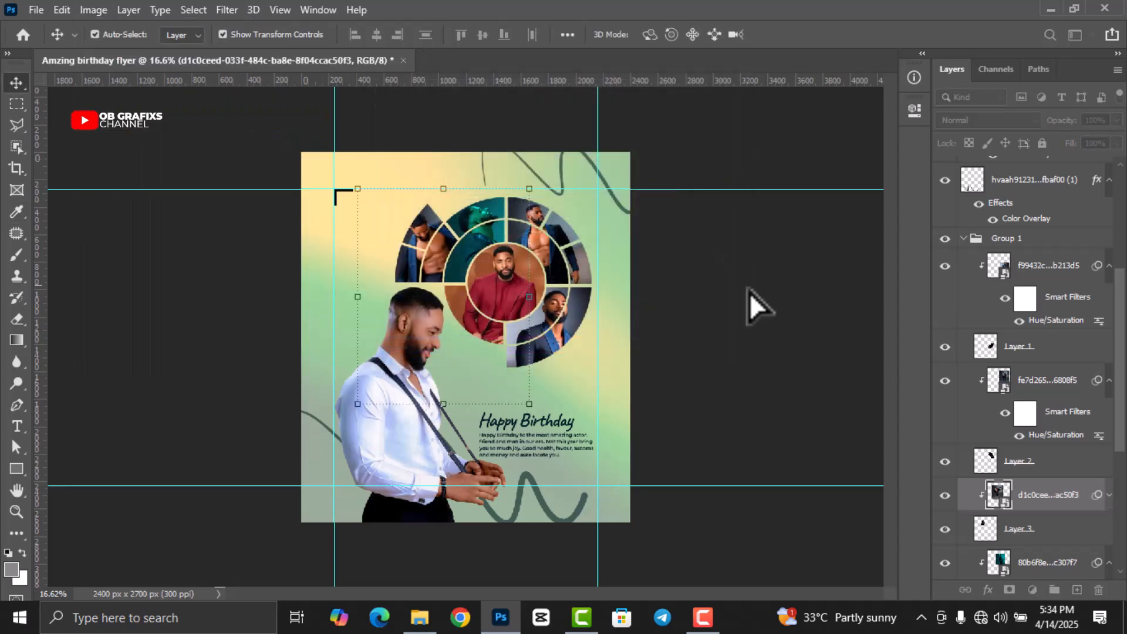
left_click(963, 239)
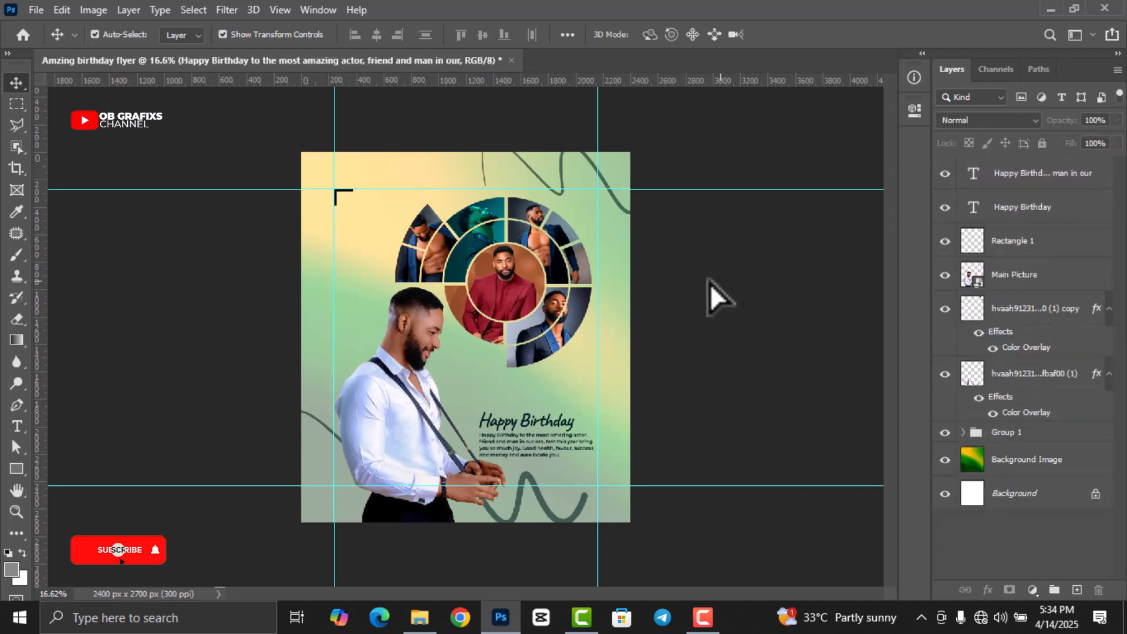
left_click(643, 296)
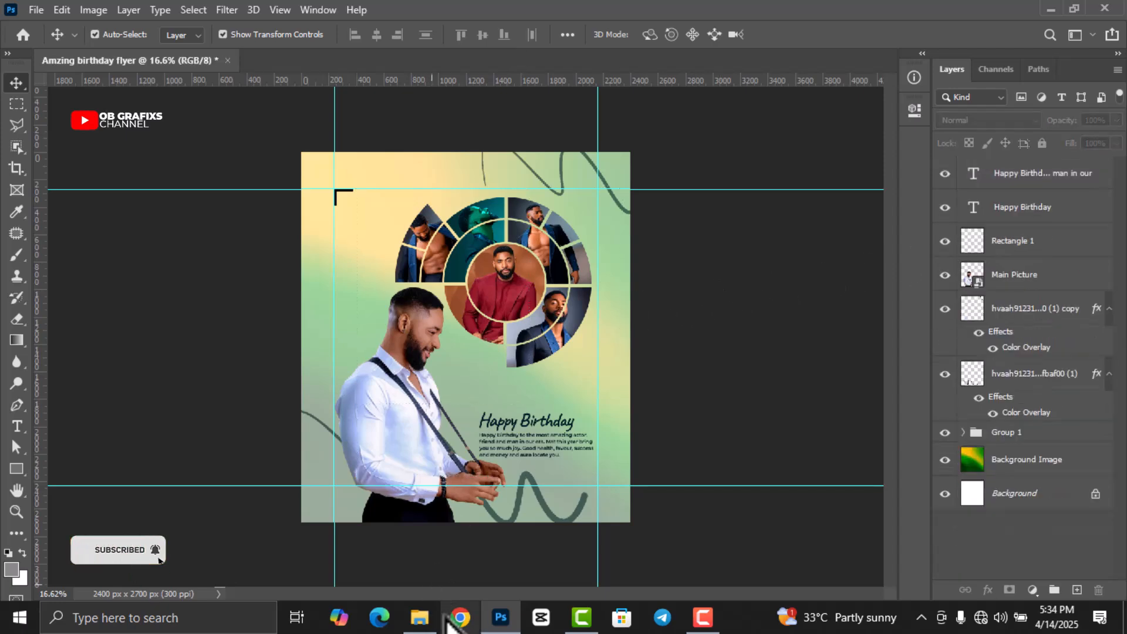
Step: Place the Untitled-1 gradient overlay image from the file explorer across the whole flyer above all layers, and set its opacity to 76%
left_click(421, 620)
left_click(992, 100)
left_click_drag(992, 100, 490, 404)
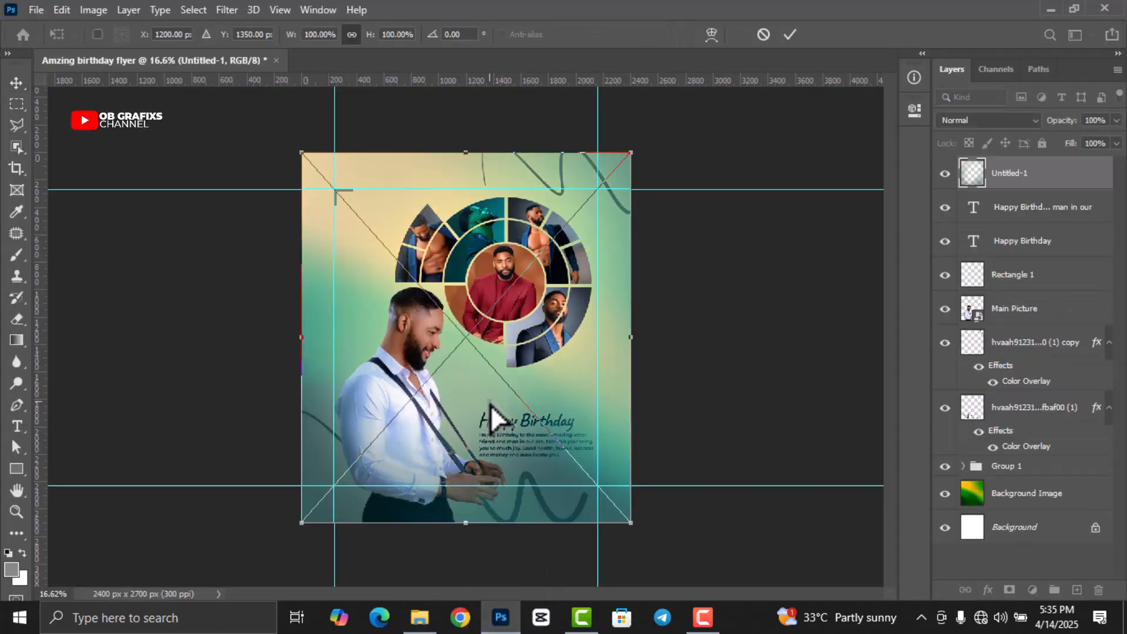
left_click(791, 35)
left_click(1114, 120)
left_click_drag(1117, 139, 1096, 140)
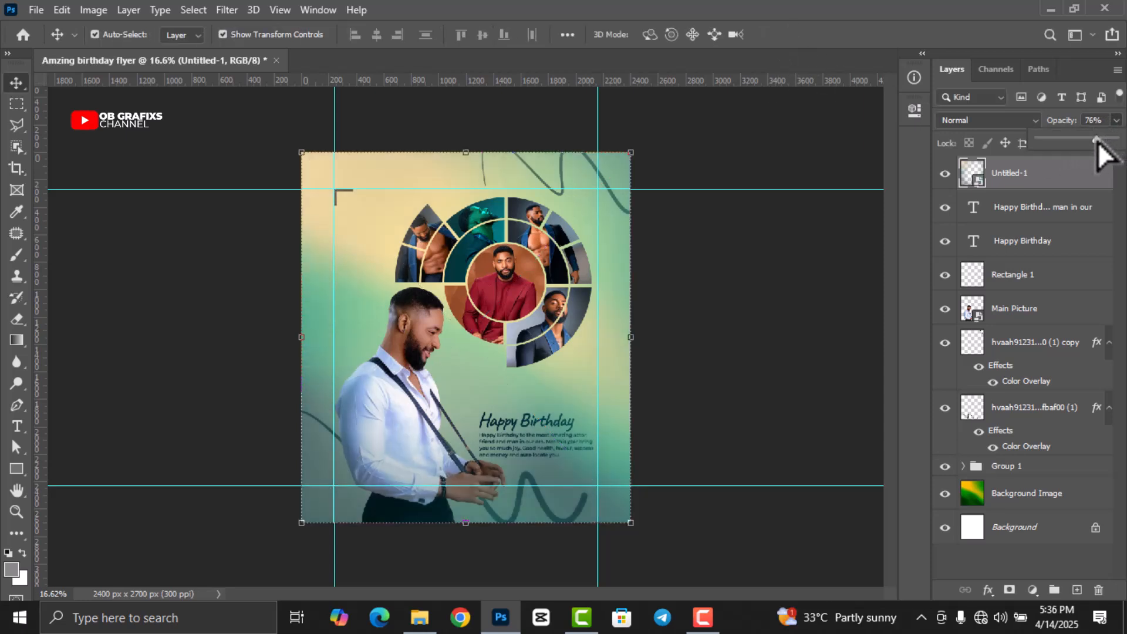
left_click(792, 352)
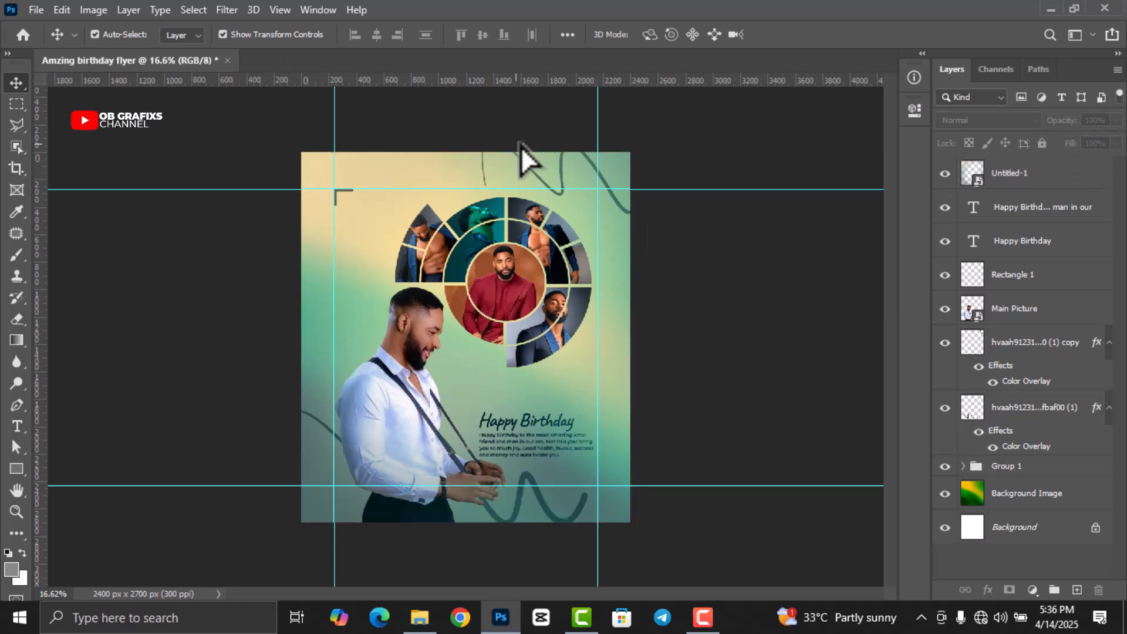
Step: Clear the guides from the flyer canvas
left_click(280, 10)
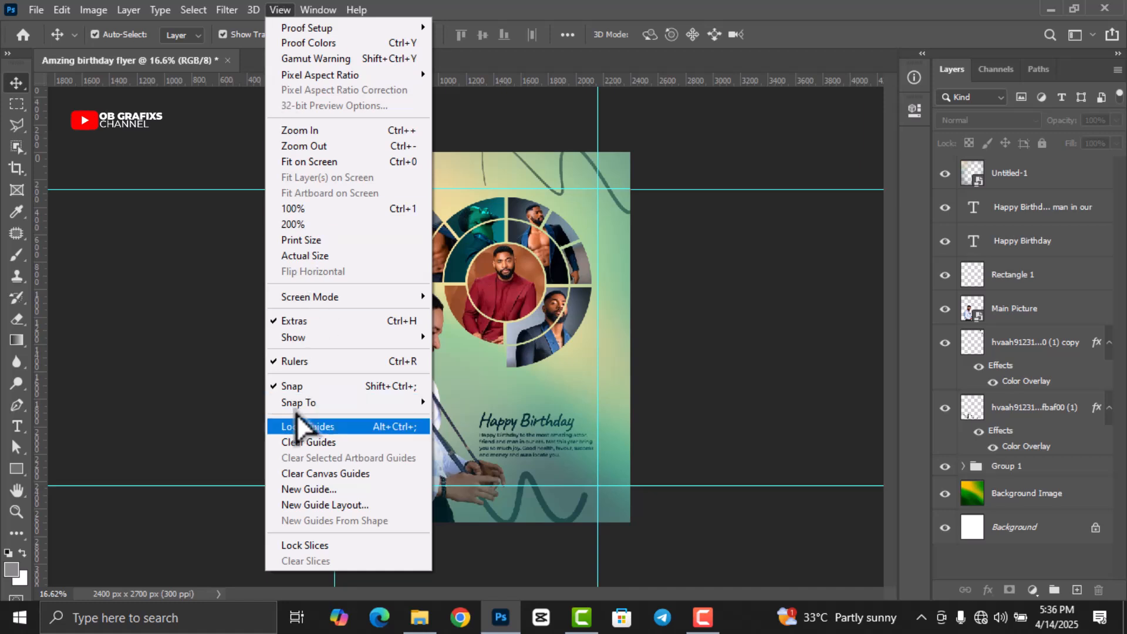
left_click(310, 474)
scroll(581, 371, "up", 1)
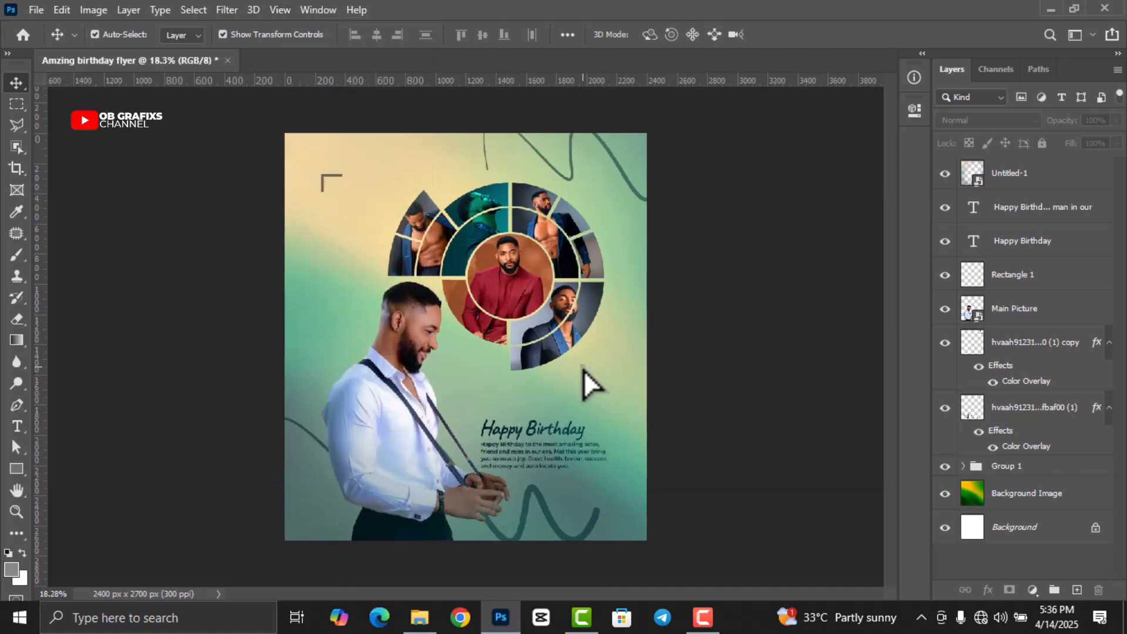